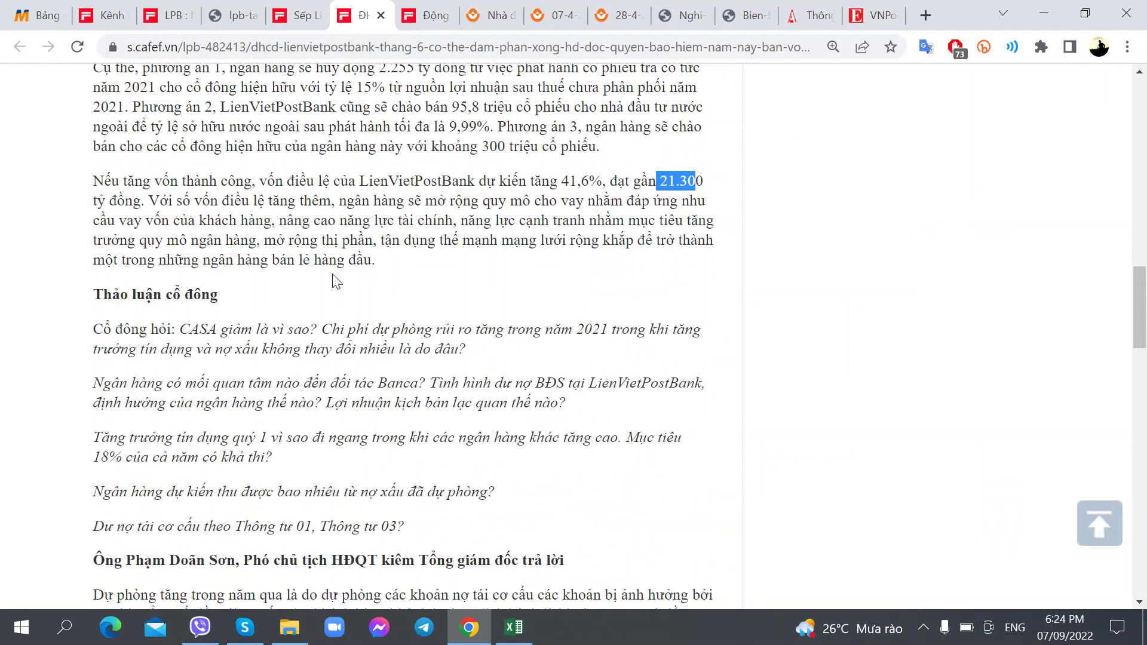
Switch to Excel and look across the LPB rows of the Phụ lục 2 sheet to find the customer deposit and CASA columns
{"action": "scroll", "coordinate": [160, 330], "scroll_direction": "down", "scroll_amount": 1}
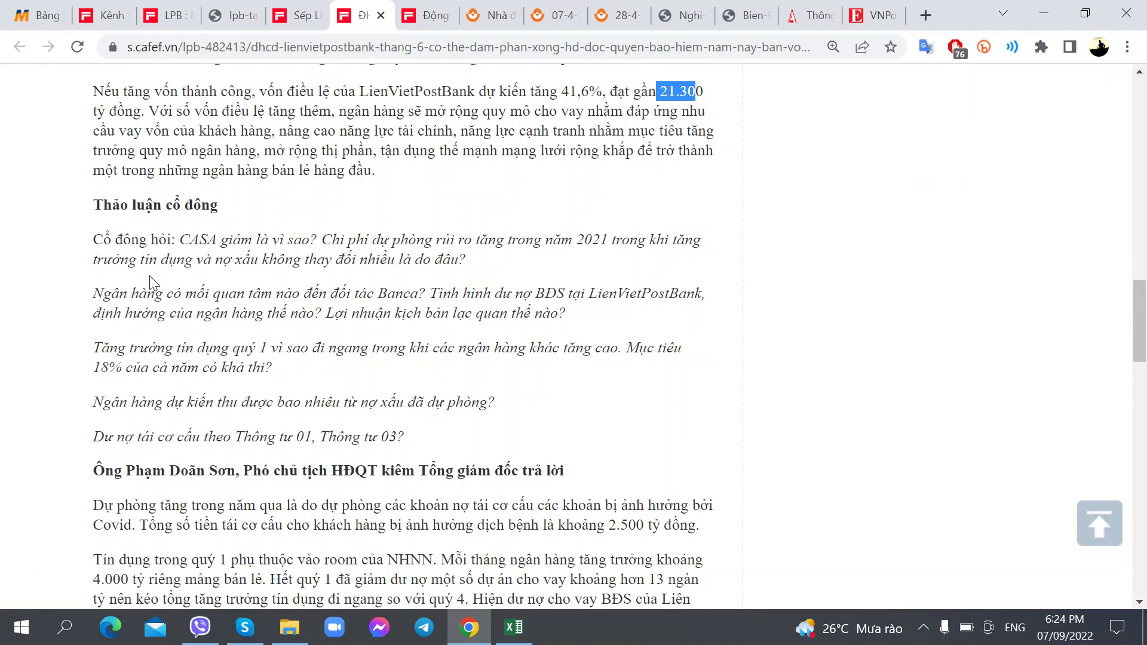
{"action": "left_click", "coordinate": [514, 628]}
{"action": "left_click", "coordinate": [1013, 392]}
{"action": "key", "text": "Right"}
{"action": "key", "text": "Right"}
{"action": "key", "text": "Right"}
{"action": "key", "text": "Right"}
{"action": "key", "text": "Right"}
{"action": "key", "text": "Right"}
{"action": "key", "text": "Right"}
{"action": "key", "text": "Right"}
{"action": "key", "text": "Right"}
{"action": "key", "text": "Right"}
{"action": "key", "text": "Right"}
{"action": "key", "text": "Right"}
{"action": "key", "text": "Right"}
{"action": "key", "text": "Right"}
{"action": "key", "text": "Right"}
{"action": "key", "text": "Right"}
{"action": "key", "text": "Right"}
{"action": "key", "text": "Right"}
{"action": "key", "text": "Right"}
{"action": "key", "text": "Right"}
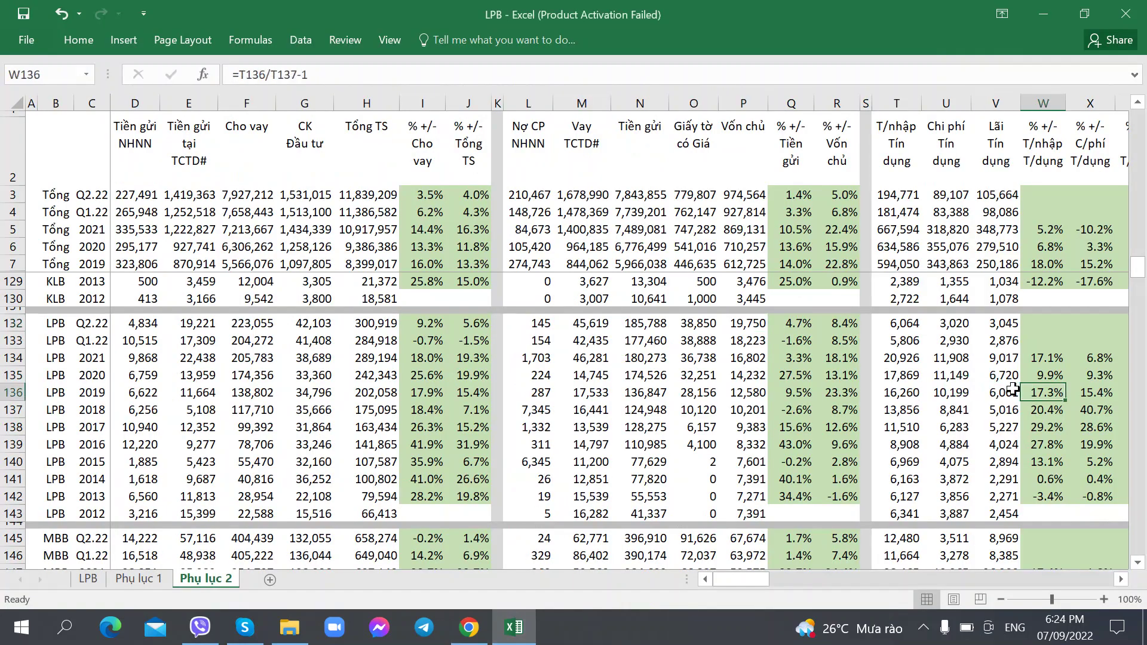
{"action": "key", "text": "Right"}
{"action": "key", "text": "Right"}
{"action": "key", "text": "Right"}
{"action": "key", "text": "Right"}
{"action": "key", "text": "Right"}
{"action": "key", "text": "Right"}
{"action": "key", "text": "Right"}
{"action": "key", "text": "Right"}
{"action": "key", "text": "Right"}
{"action": "key", "text": "Right"}
{"action": "key", "text": "Right"}
{"action": "key", "text": "Right"}
{"action": "key", "text": "Right"}
{"action": "key", "text": "Right"}
{"action": "key", "text": "Right"}
{"action": "key", "text": "Right"}
{"action": "key", "text": "Right"}
{"action": "key", "text": "Right"}
{"action": "key", "text": "Right"}
{"action": "key", "text": "Right"}
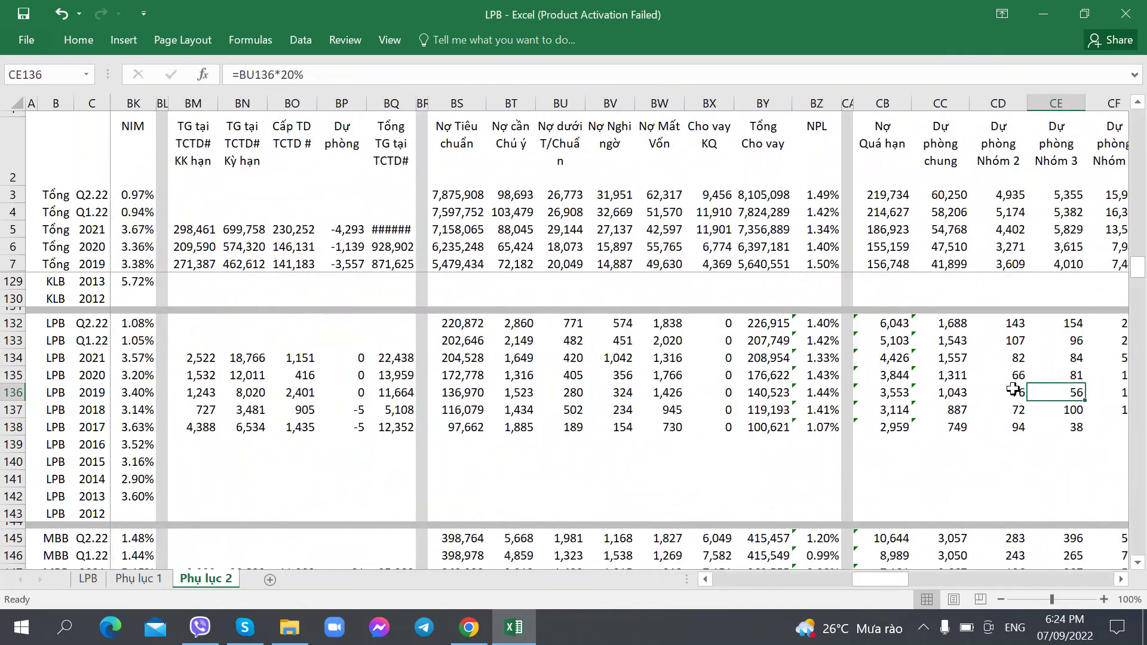
{"action": "key", "text": "Right"}
{"action": "key", "text": "Right"}
{"action": "key", "text": "Right"}
{"action": "key", "text": "Right"}
{"action": "key", "text": "Right"}
{"action": "key", "text": "Right"}
{"action": "key", "text": "Right"}
{"action": "key", "text": "Right"}
{"action": "key", "text": "Right"}
{"action": "key", "text": "Right"}
{"action": "key", "text": "Right"}
{"action": "key", "text": "Right"}
{"action": "key", "text": "Right"}
{"action": "key", "text": "Right"}
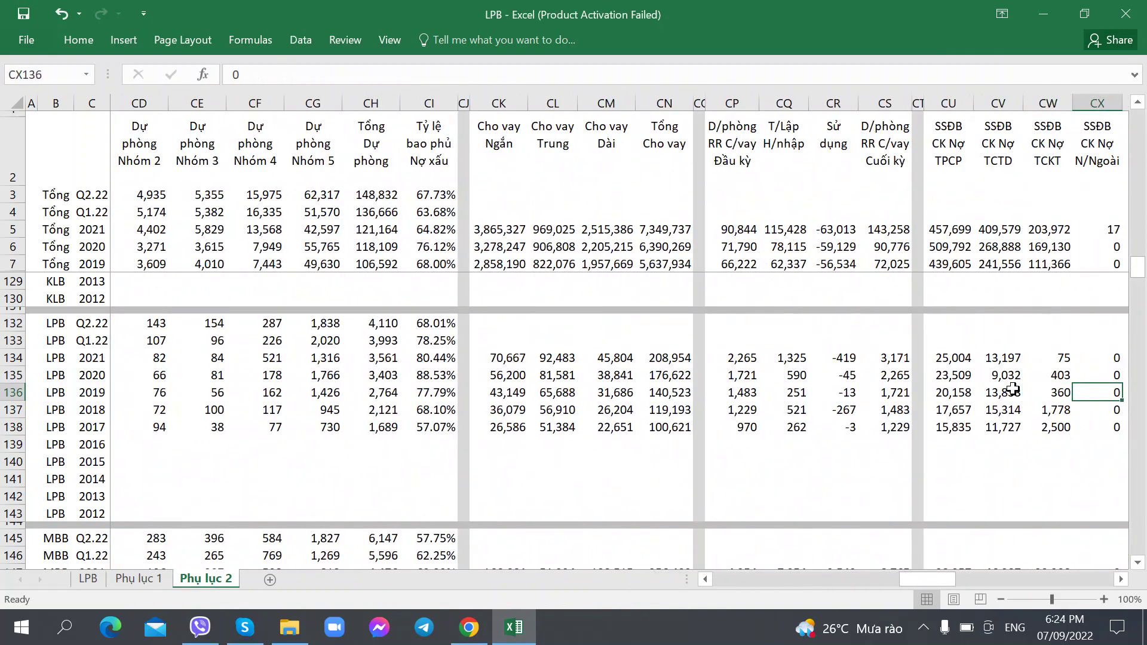
{"action": "key", "text": "Right"}
{"action": "key", "text": "Right"}
{"action": "key", "text": "Right"}
{"action": "key", "text": "Right"}
{"action": "key", "text": "Right"}
{"action": "key", "text": "Right"}
{"action": "key", "text": "Right"}
{"action": "key", "text": "Right"}
{"action": "key", "text": "Right"}
{"action": "key", "text": "Right"}
{"action": "key", "text": "Right"}
{"action": "key", "text": "Right"}
{"action": "key", "text": "Right"}
{"action": "key", "text": "Right"}
{"action": "key", "text": "Right"}
{"action": "key", "text": "Right"}
{"action": "key", "text": "Right"}
{"action": "key", "text": "Right"}
{"action": "key", "text": "Right"}
{"action": "key", "text": "Right"}
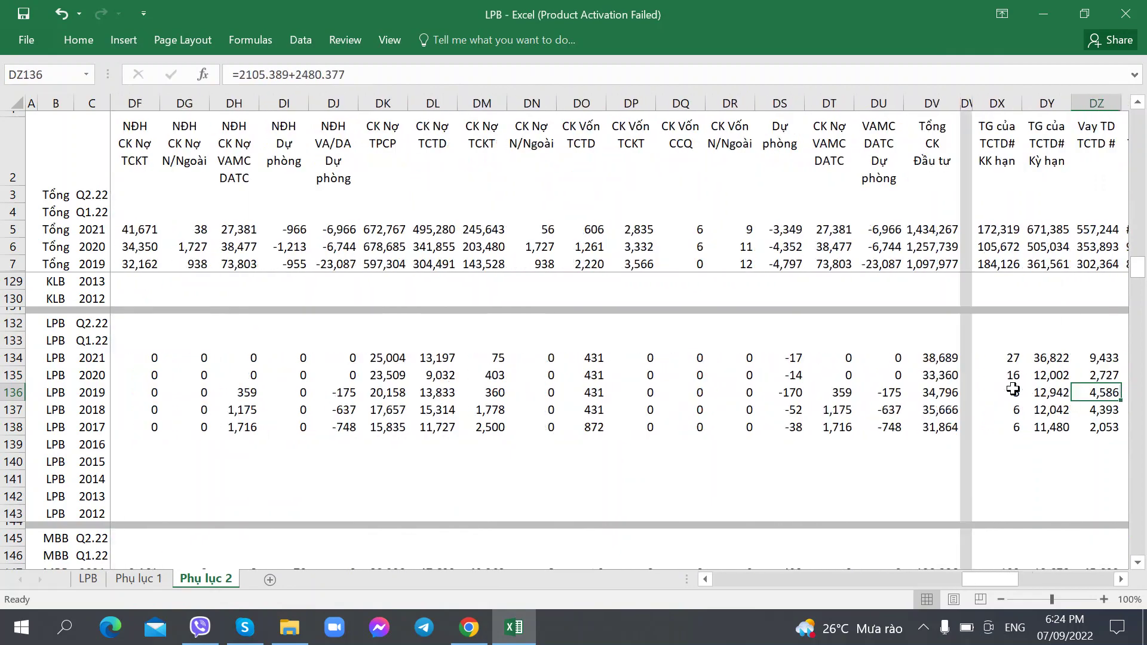
{"action": "key", "text": "Left"}
{"action": "key", "text": "Left"}
{"action": "key", "text": "Left"}
{"action": "key", "text": "Left"}
{"action": "key", "text": "Left"}
{"action": "key", "text": "Left"}
{"action": "key", "text": "Left"}
{"action": "key", "text": "Left"}
{"action": "key", "text": "Left"}
{"action": "key", "text": "Left"}
{"action": "key", "text": "Left"}
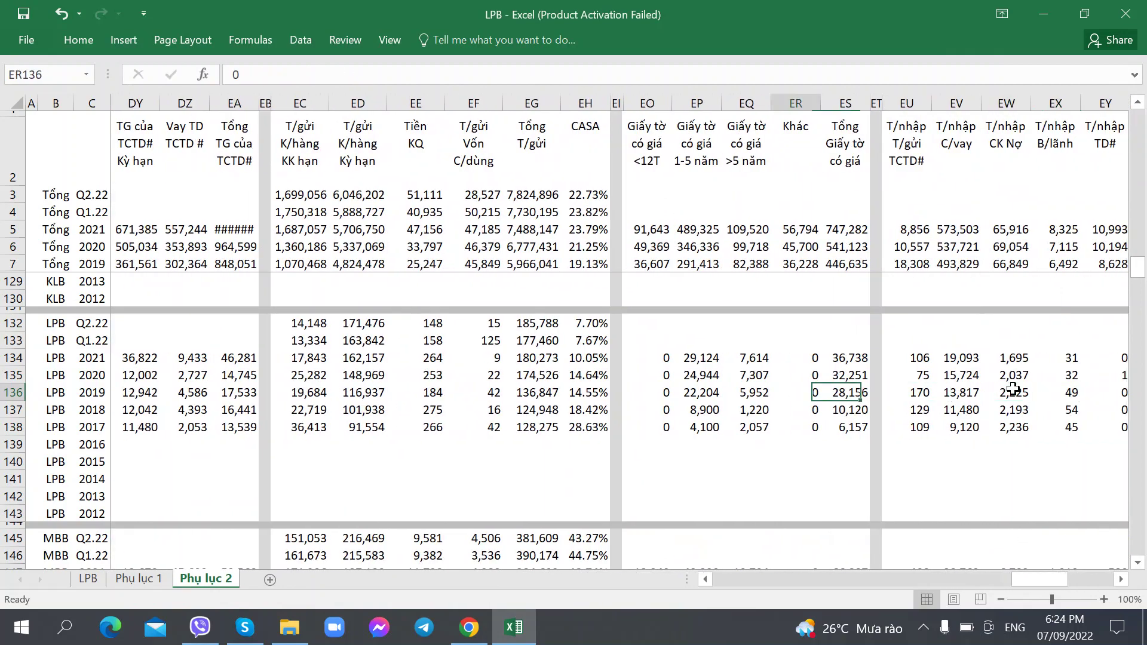
Compare LPB's yearly CASA ratios from 2021 back to 2018, and return to the shareholder questions in the Chrome article
{"action": "key", "text": "Up"}
{"action": "key", "text": "Up"}
{"action": "key", "text": "Right"}
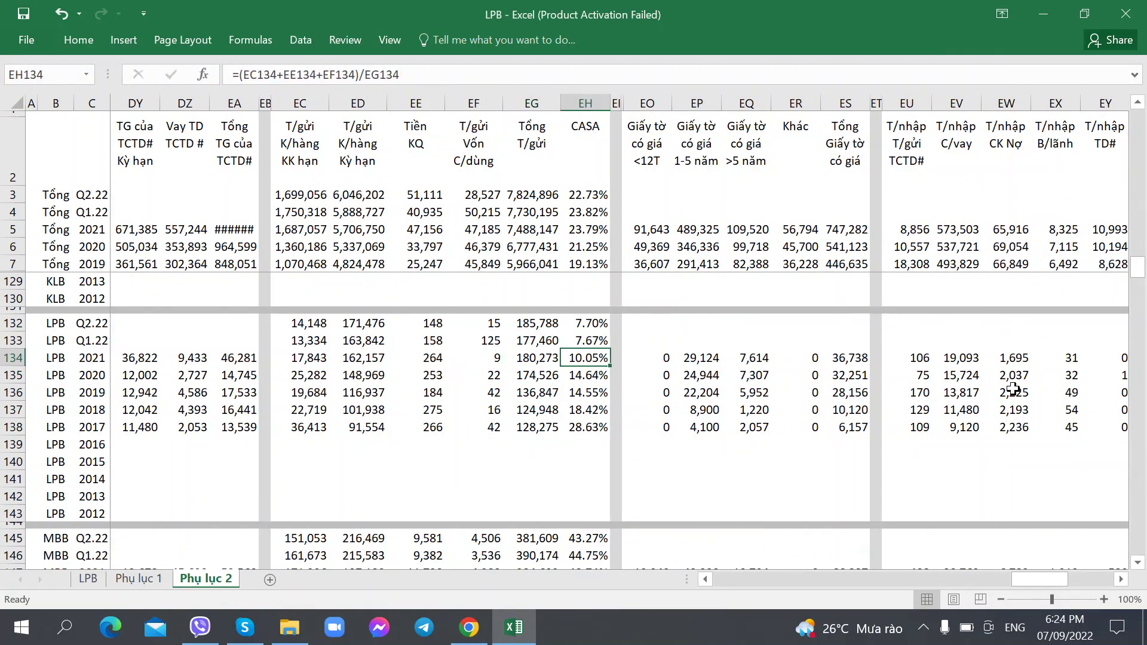
{"action": "key", "text": "Down"}
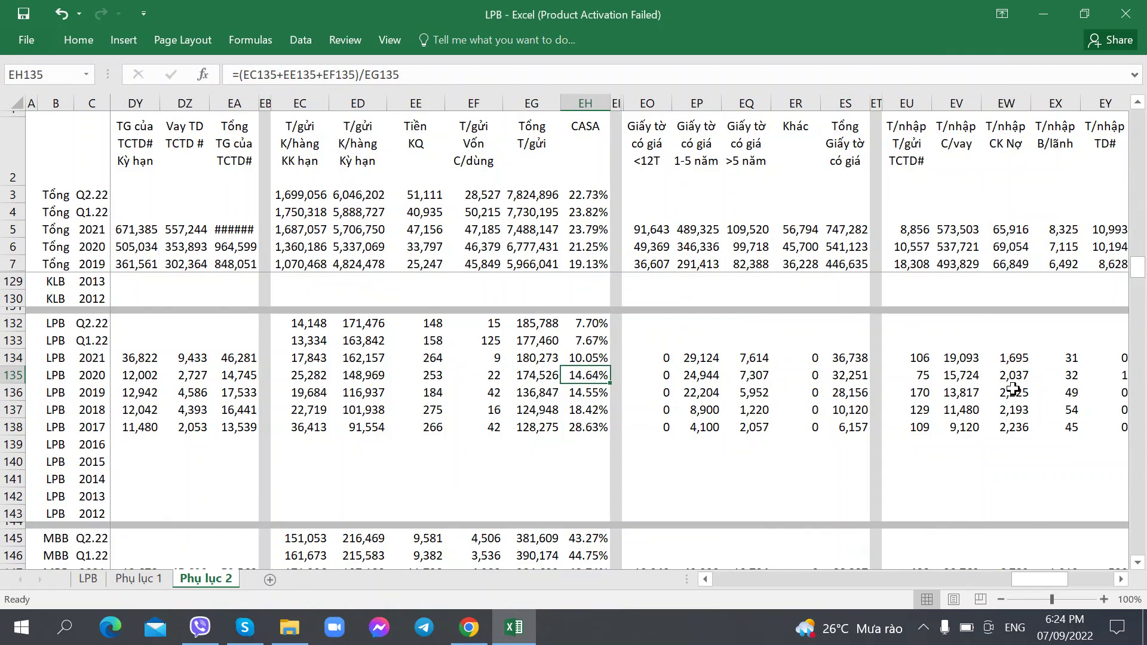
{"action": "key", "text": "Down"}
{"action": "key", "text": "Down"}
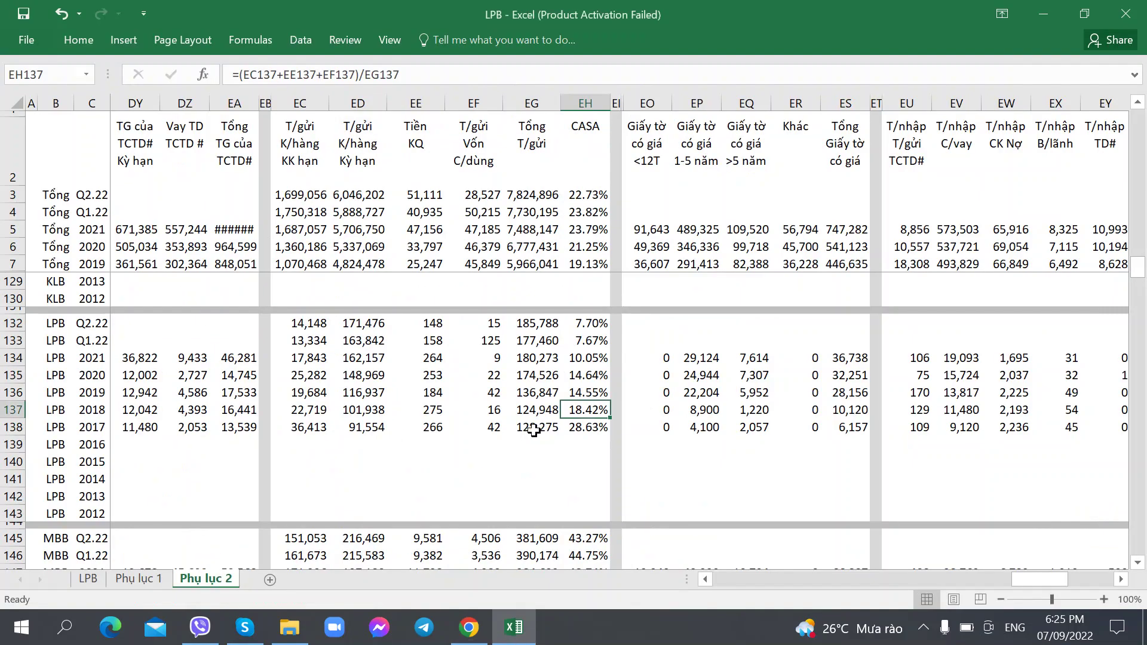
{"action": "key", "text": "alt+Tab"}
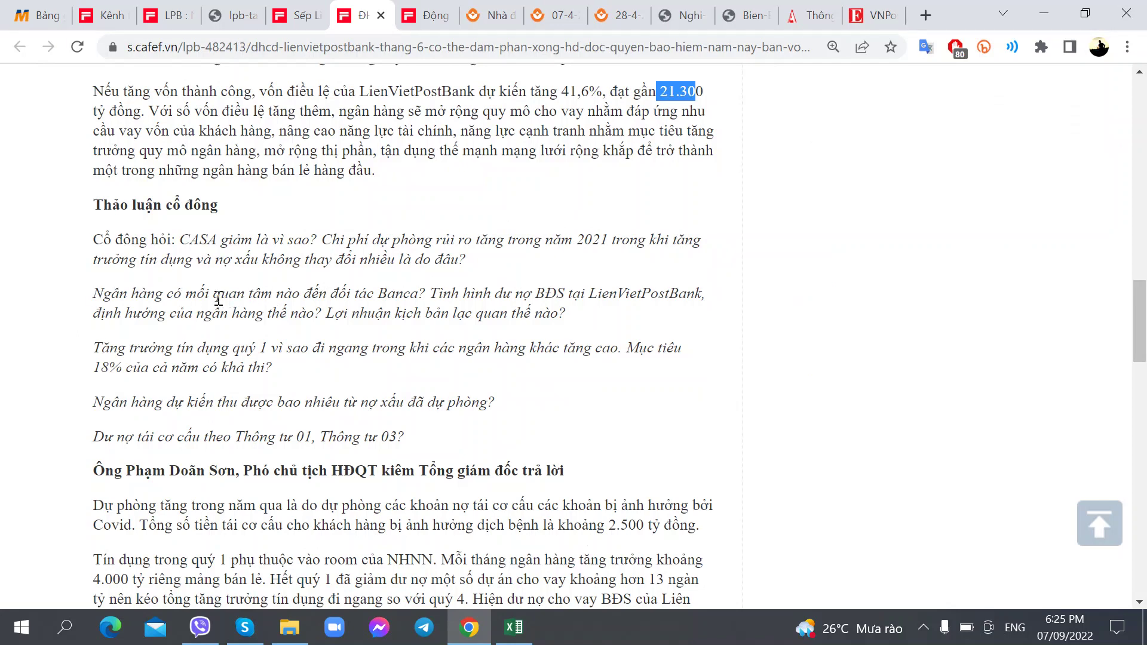
{"action": "left_click", "coordinate": [385, 281]}
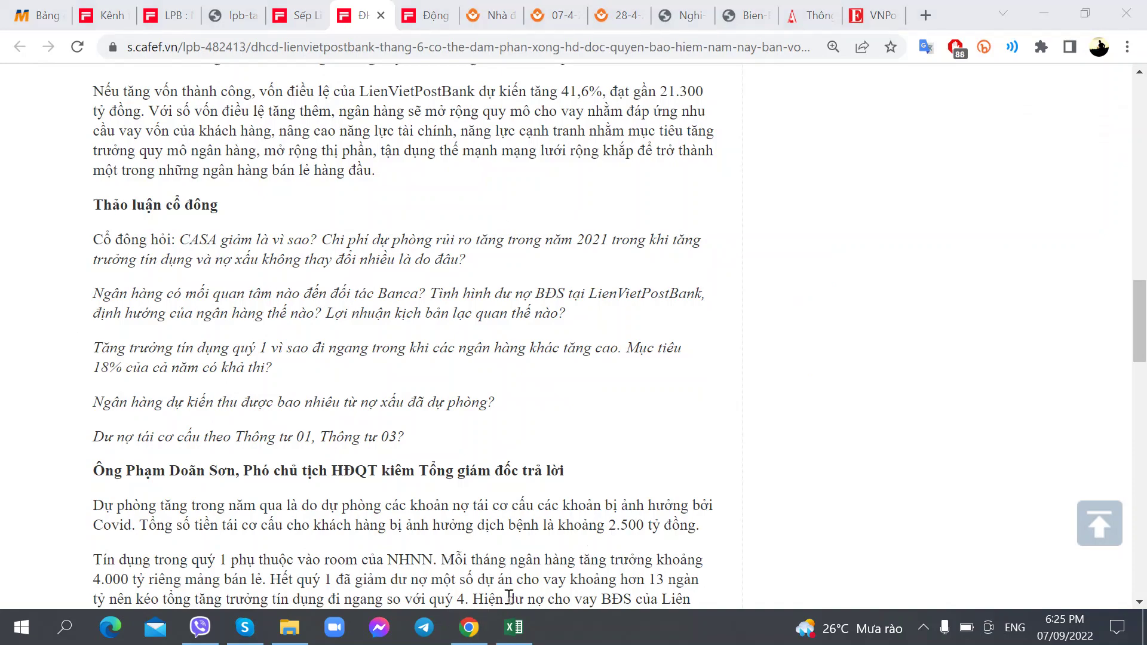
Switch to Excel and enter the note "CASA giảm" in cell B349 of the LPB sheet, below the meeting notes
{"action": "left_click", "coordinate": [514, 627]}
{"action": "left_click", "coordinate": [105, 579]}
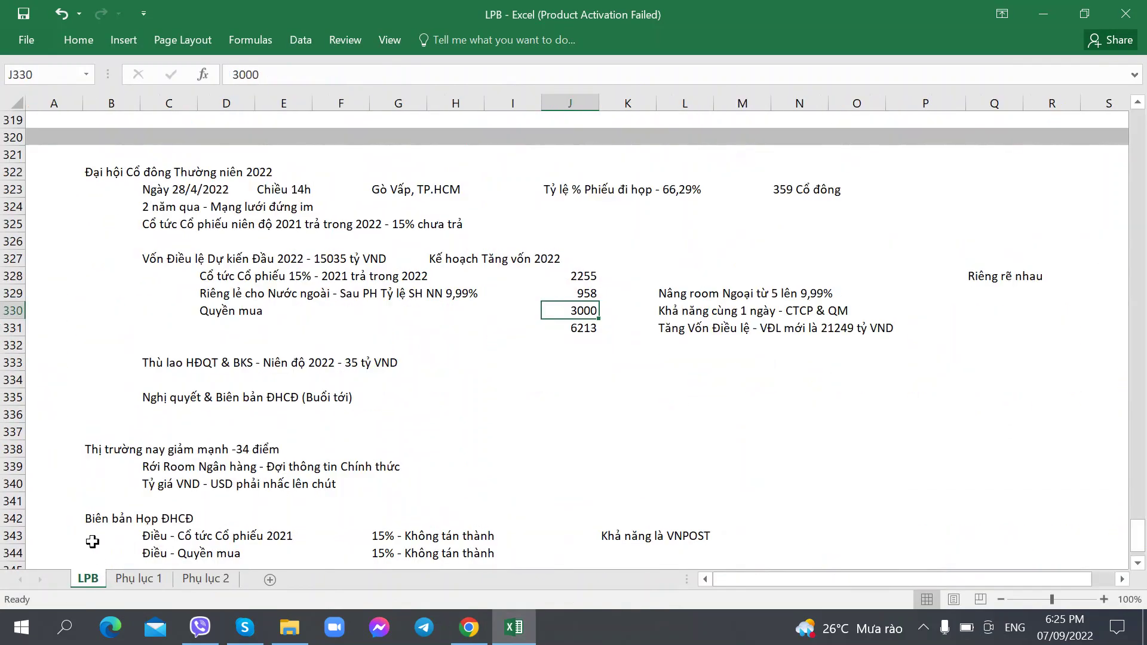
{"action": "scroll", "coordinate": [82, 502], "scroll_direction": "down", "scroll_amount": 8}
{"action": "scroll", "coordinate": [114, 400], "scroll_direction": "up", "scroll_amount": 2}
{"action": "left_click", "coordinate": [151, 293]}
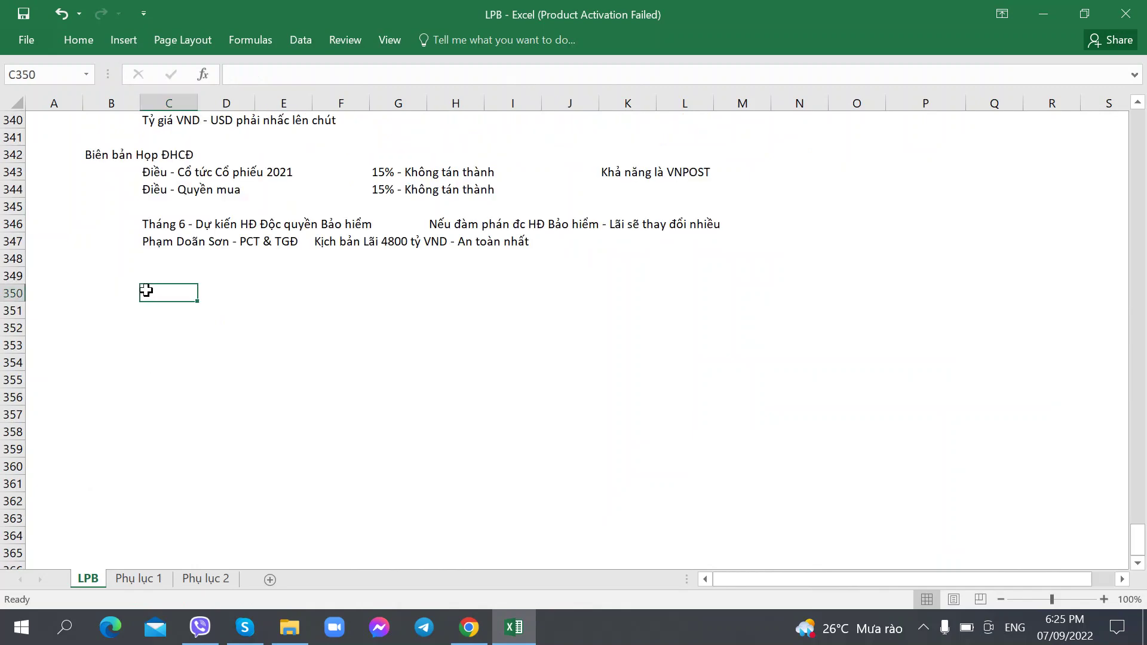
{"action": "left_click", "coordinate": [118, 288]}
{"action": "left_click", "coordinate": [113, 275]}
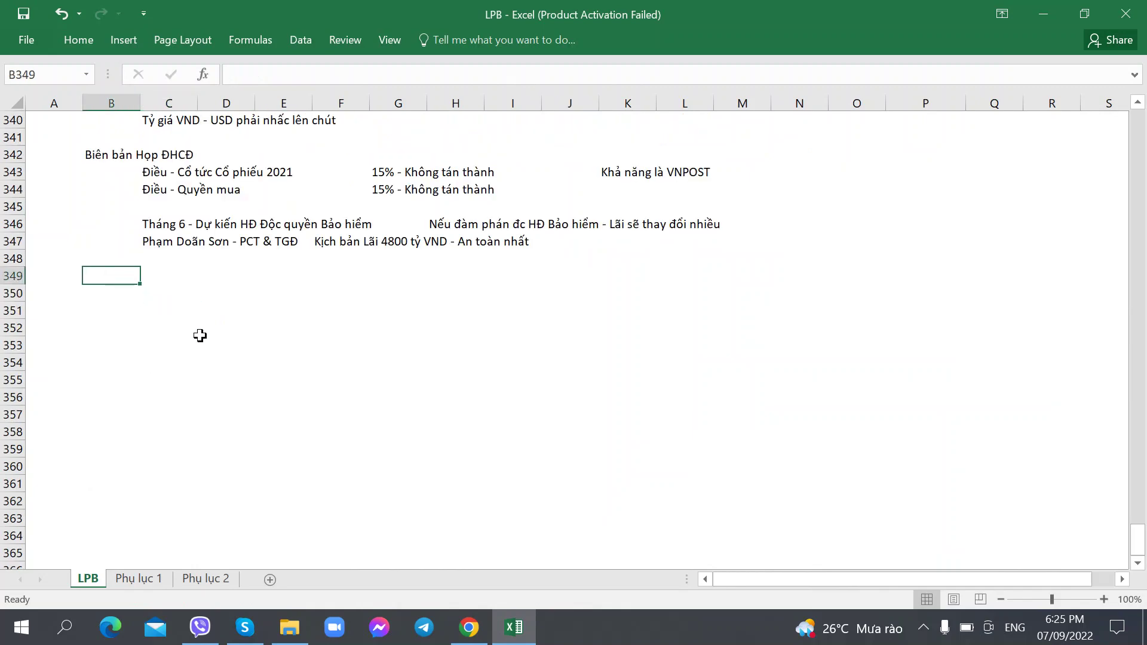
{"action": "key", "text": "alt+Tab"}
{"action": "key", "text": "alt+Tab"}
{"action": "type", "text": "CA"}
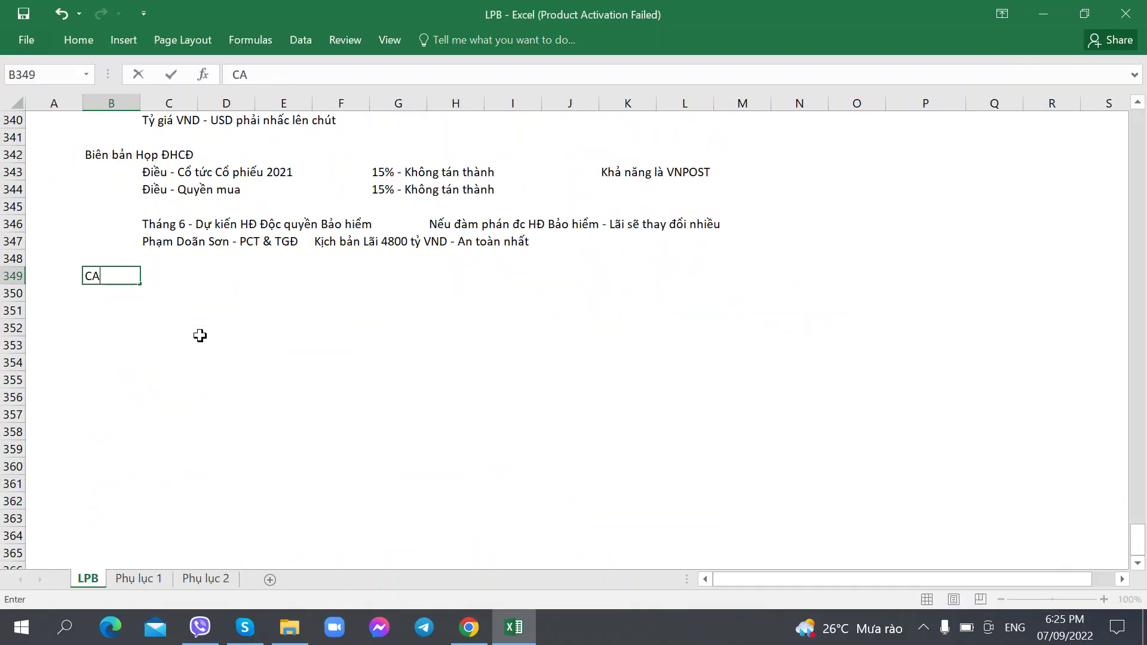
{"action": "type", "text": "SA giảm"}
{"action": "key", "text": "Tab"}
{"action": "key", "text": "Tab"}
Enter the note "Chi phí Dự phòng rủi ro tăng" in cell B350, based on the article's first shareholder question
{"action": "key", "text": "alt+Tab"}
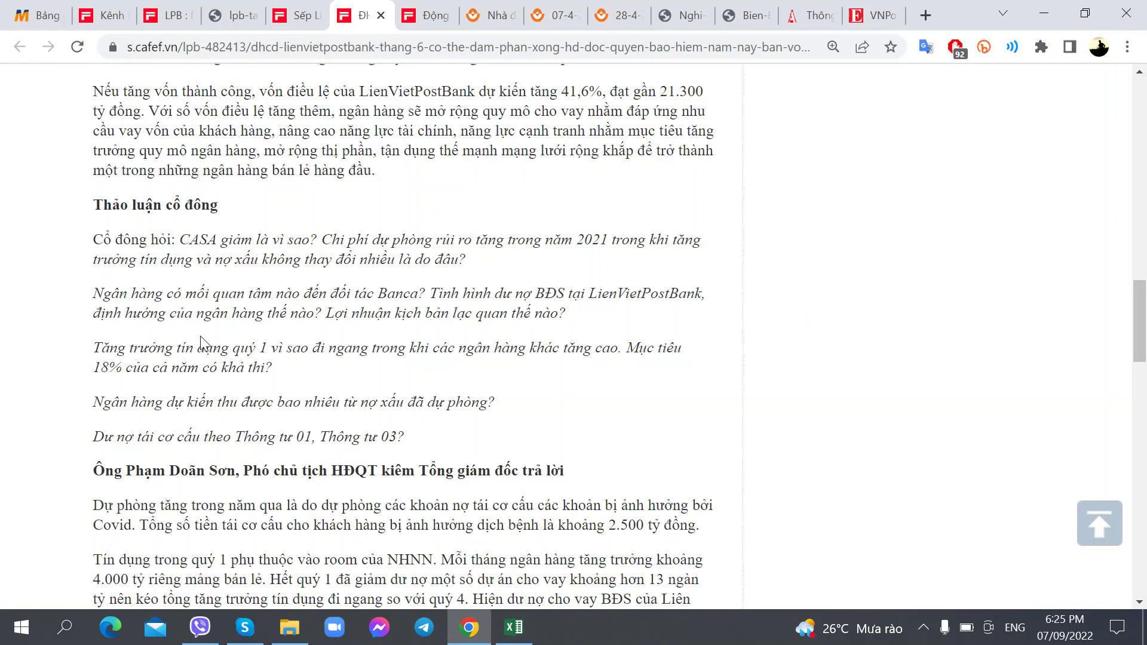
{"action": "key", "text": "alt+Tab"}
{"action": "key", "text": "Left"}
{"action": "key", "text": "Left"}
{"action": "key", "text": "Left"}
{"action": "key", "text": "alt+Tab"}
{"action": "key", "text": "alt+Tab"}
{"action": "type", "text": "Chi ohs"}
{"action": "key", "text": "BackSpace"}
{"action": "key", "text": "BackSpace"}
{"action": "key", "text": "BackSpace"}
{"action": "key", "text": "BackSpace"}
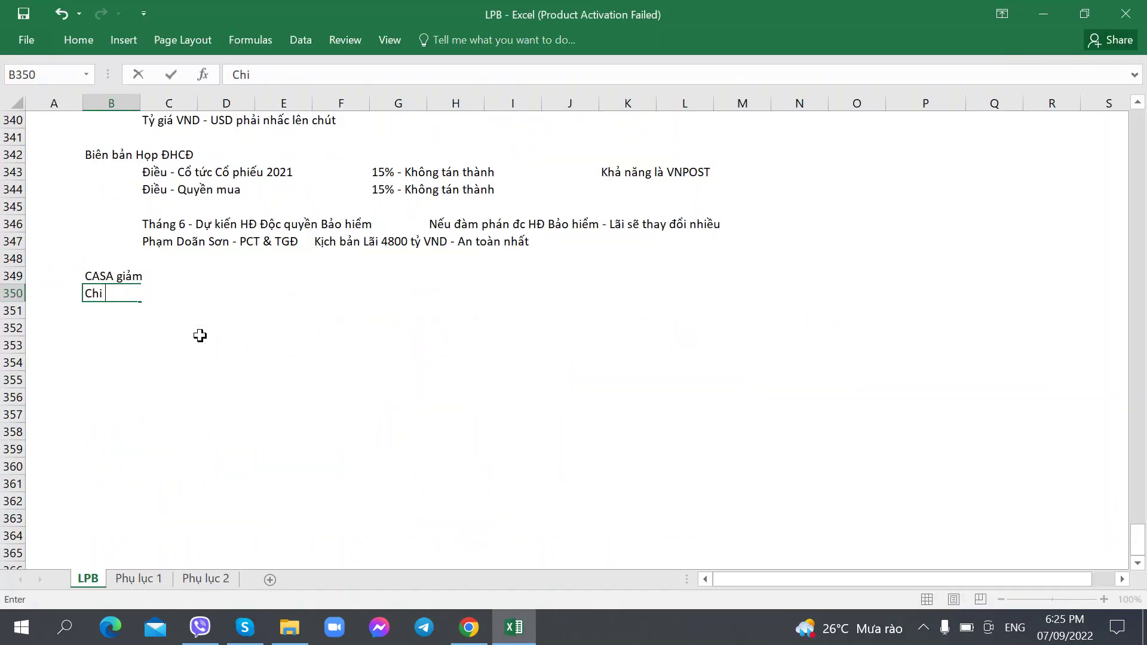
{"action": "type", "text": "phí Dự pho"}
{"action": "type", "text": "ng"}
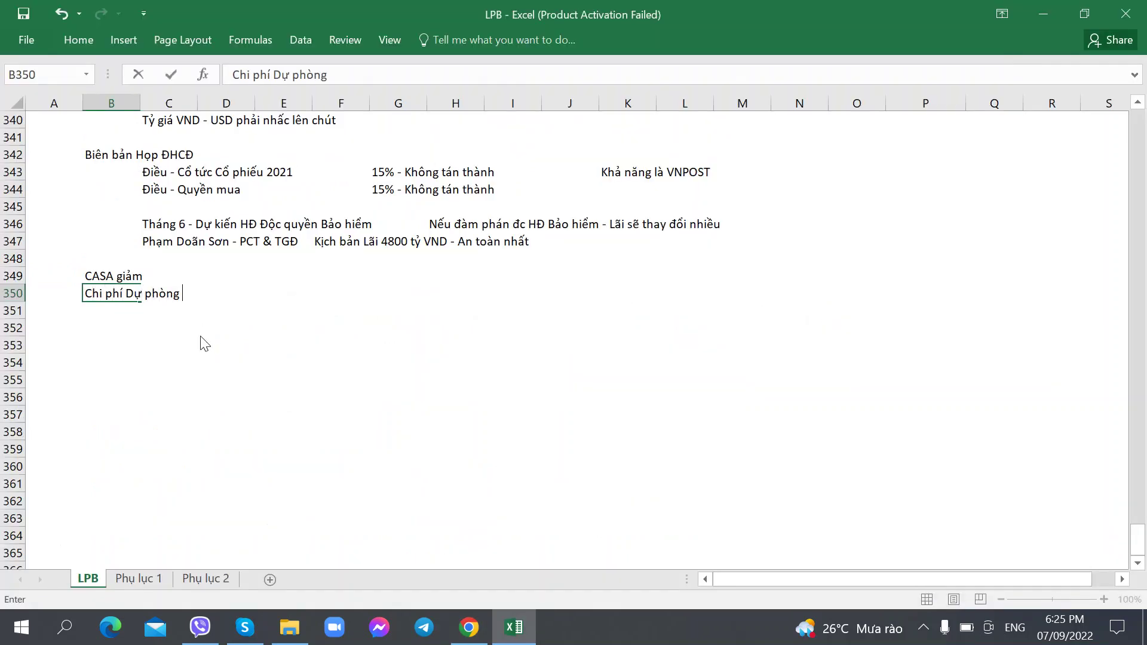
{"action": "key", "text": "alt+Tab"}
{"action": "key", "text": "alt+Tab"}
{"action": "type", "text": "rủi ro tăng"}
{"action": "key", "text": "Return"}
Complete the provisioning note by entering "trong khi Tăng trưởng Tín dụng & Nợ xấu k thay đổi nhiều" in cell E350
{"action": "key", "text": "alt+Tab"}
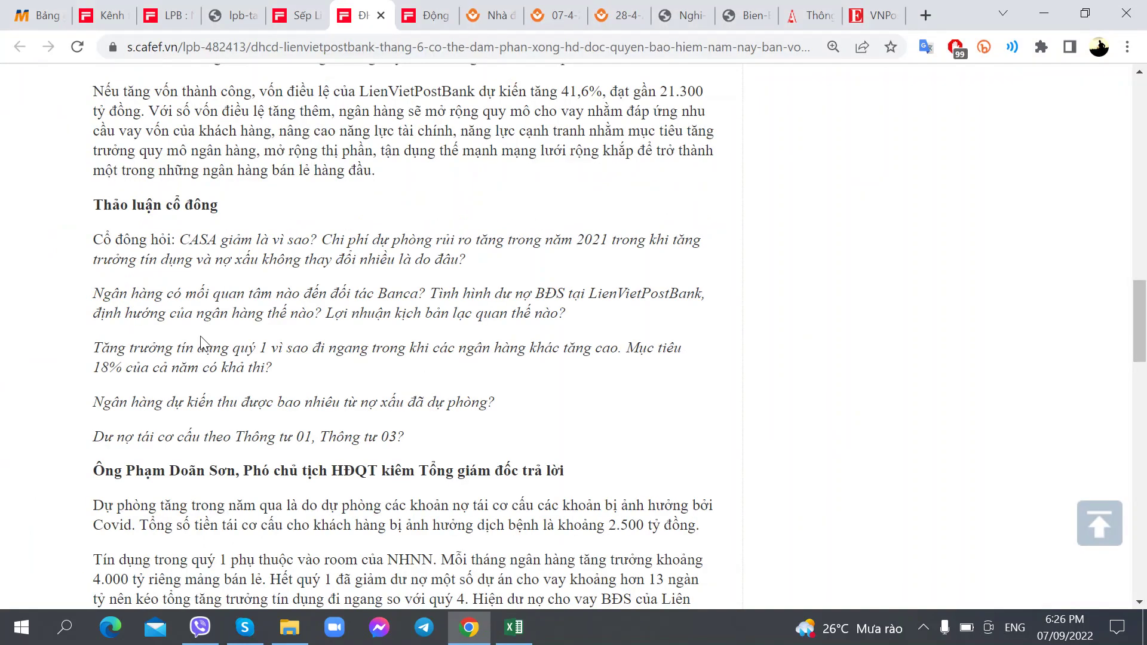
{"action": "key", "text": "alt+Tab"}
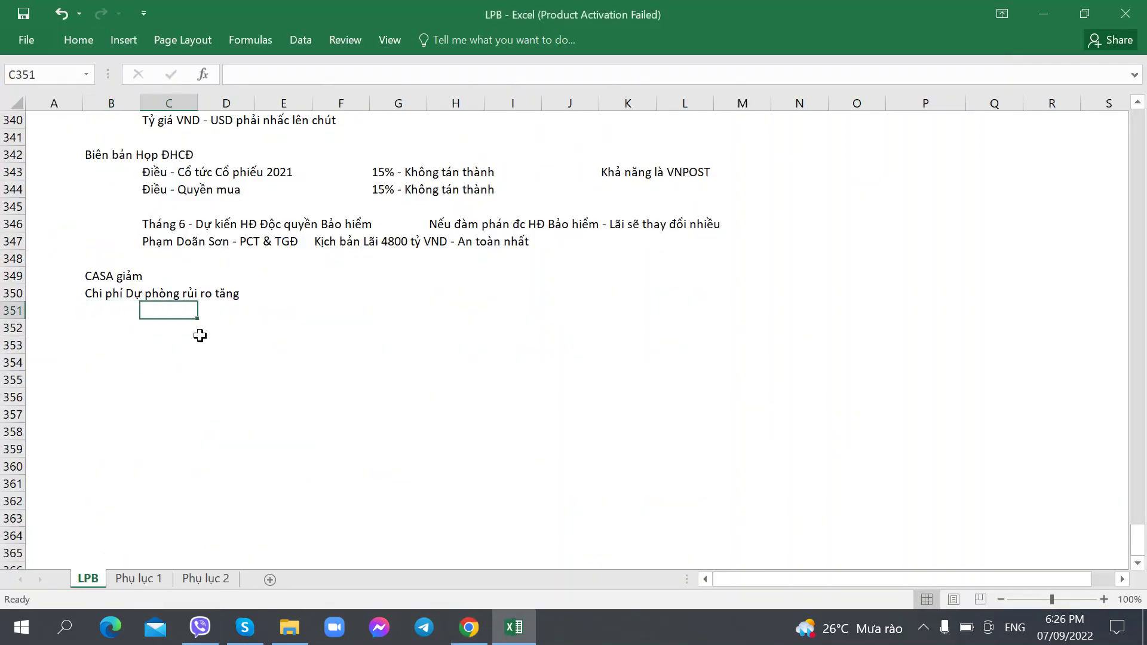
{"action": "key", "text": "Right"}
{"action": "key", "text": "Right"}
{"action": "key", "text": "Right"}
{"action": "key", "text": "Right"}
{"action": "key", "text": "alt+Tab"}
{"action": "key", "text": "alt+Tab"}
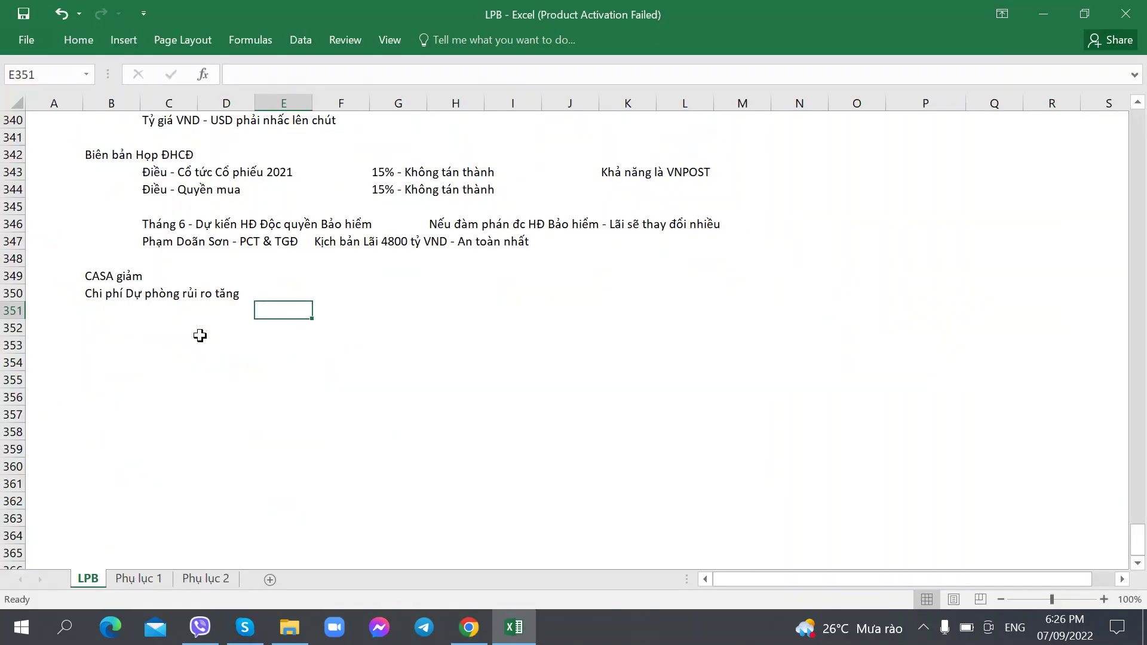
{"action": "key", "text": "Up"}
{"action": "type", "text": "tronk"}
{"action": "key", "text": "BackSpace"}
{"action": "type", "text": "g khi"}
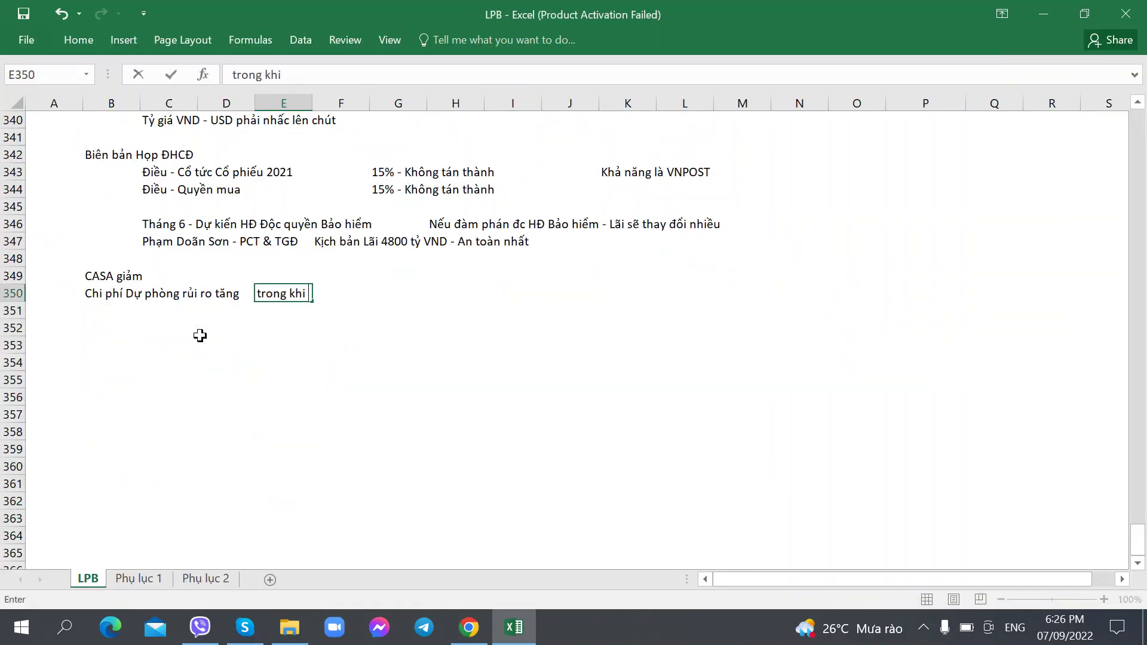
{"action": "key", "text": "alt+Tab"}
{"action": "key", "text": "alt+Tab"}
{"action": "type", "text": "Tăng trưởng Tín djn"}
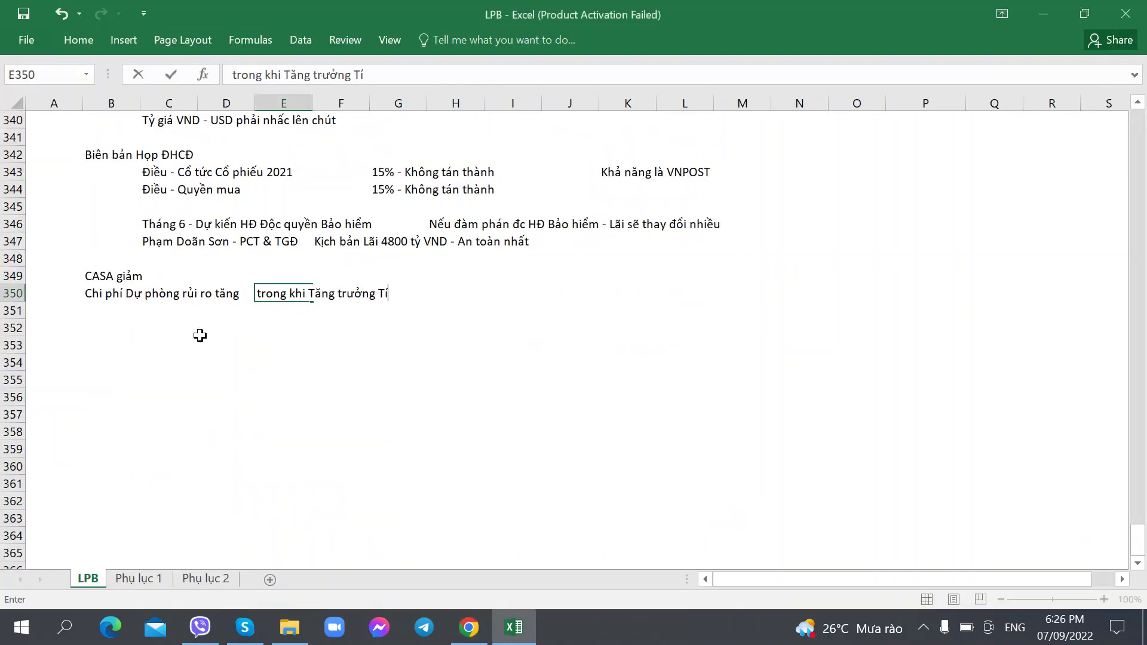
{"action": "key", "text": "BackSpace"}
{"action": "key", "text": "BackSpace"}
{"action": "type", "text": "ụng"}
{"action": "key", "text": "alt+Tab"}
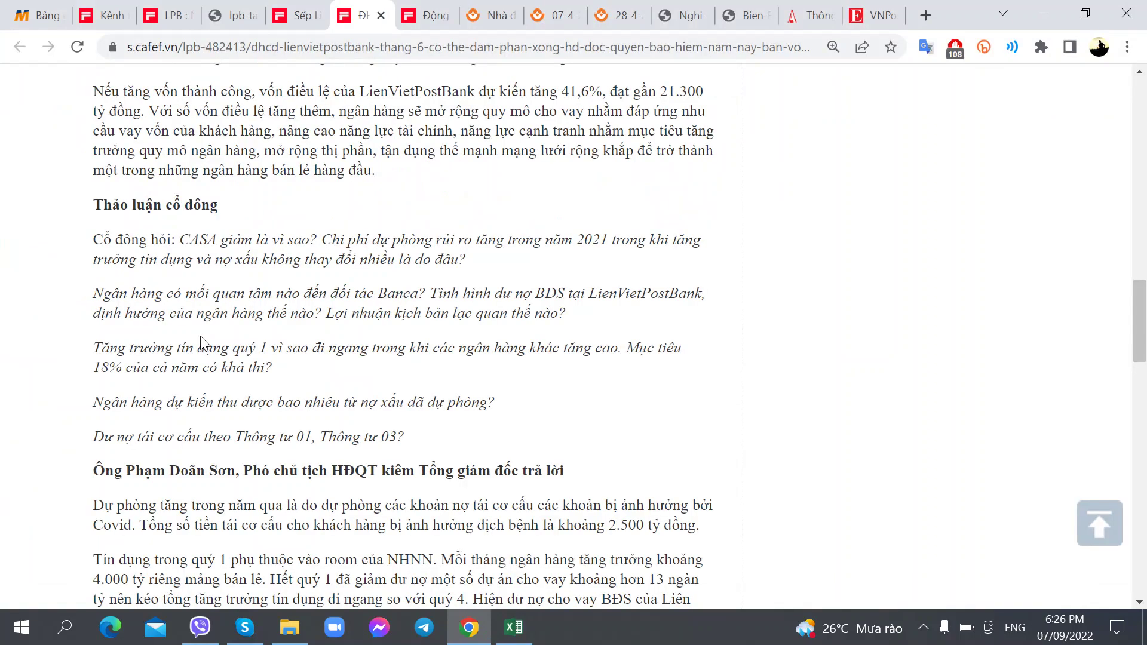
{"action": "key", "text": "alt+Tab"}
{"action": "type", "text": "& Nợ xấu"}
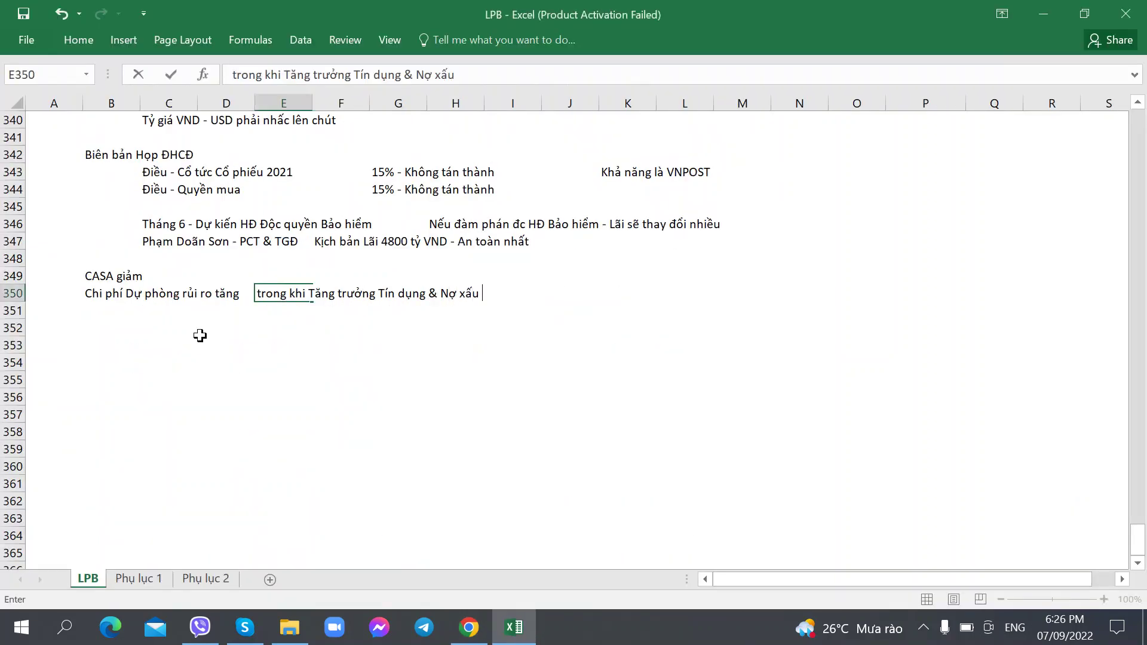
{"action": "key", "text": "alt+Tab"}
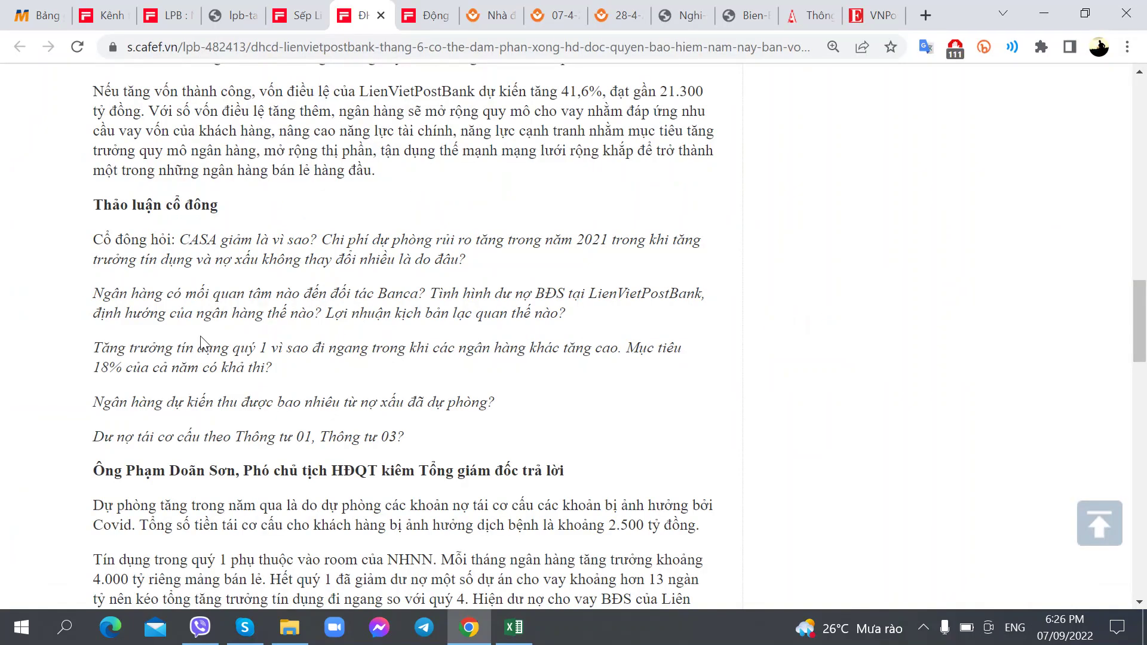
{"action": "key", "text": "alt+Tab"}
{"action": "type", "text": "k thay đổi nhiều"}
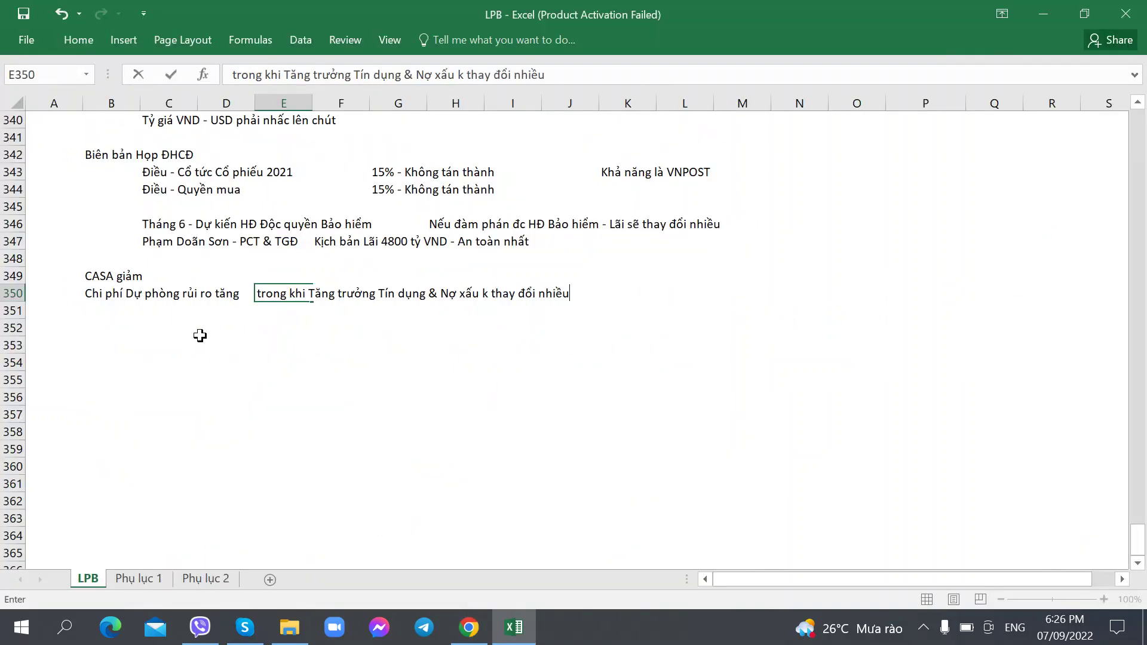
{"action": "key", "text": "Return"}
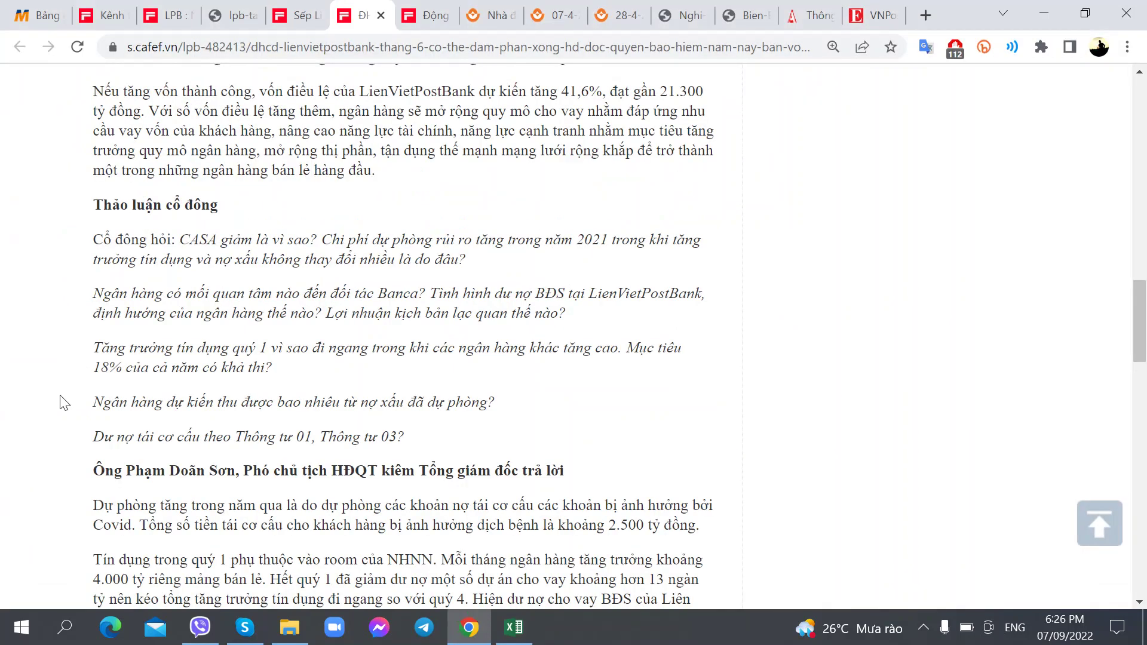
Switch to Excel and begin the second shareholder question's note in cell B354 of the LPB sheet with "Ngân hàng"
{"action": "key", "text": "alt+Tab"}
{"action": "key", "text": "alt+Tab"}
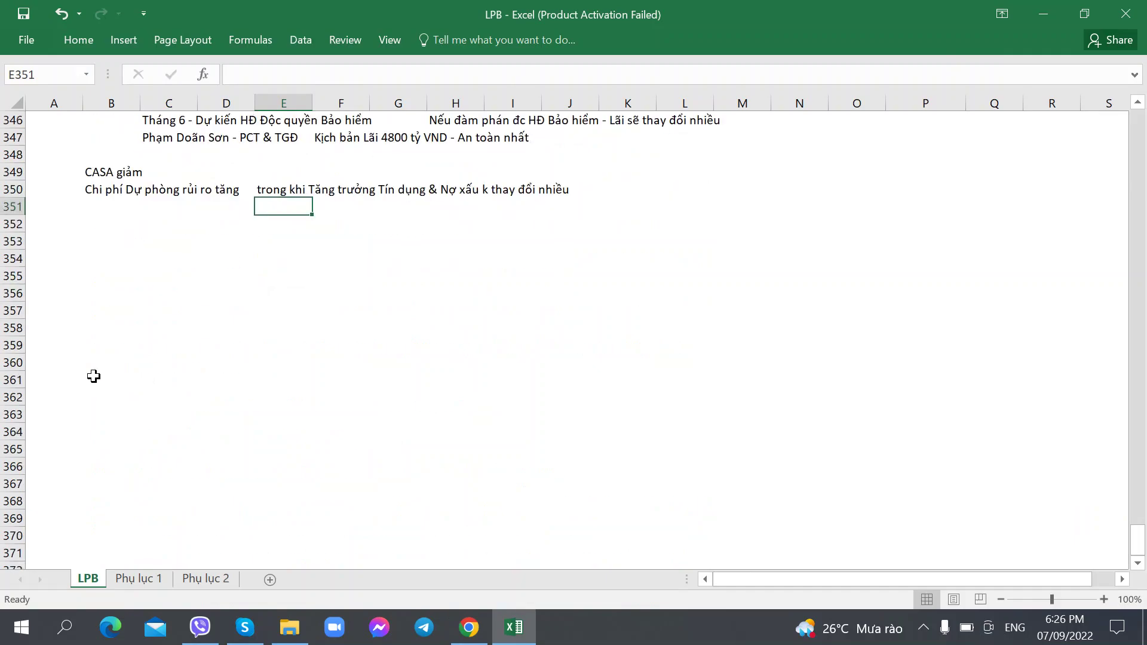
{"action": "left_click", "coordinate": [92, 254]}
{"action": "key", "text": "alt+Tab"}
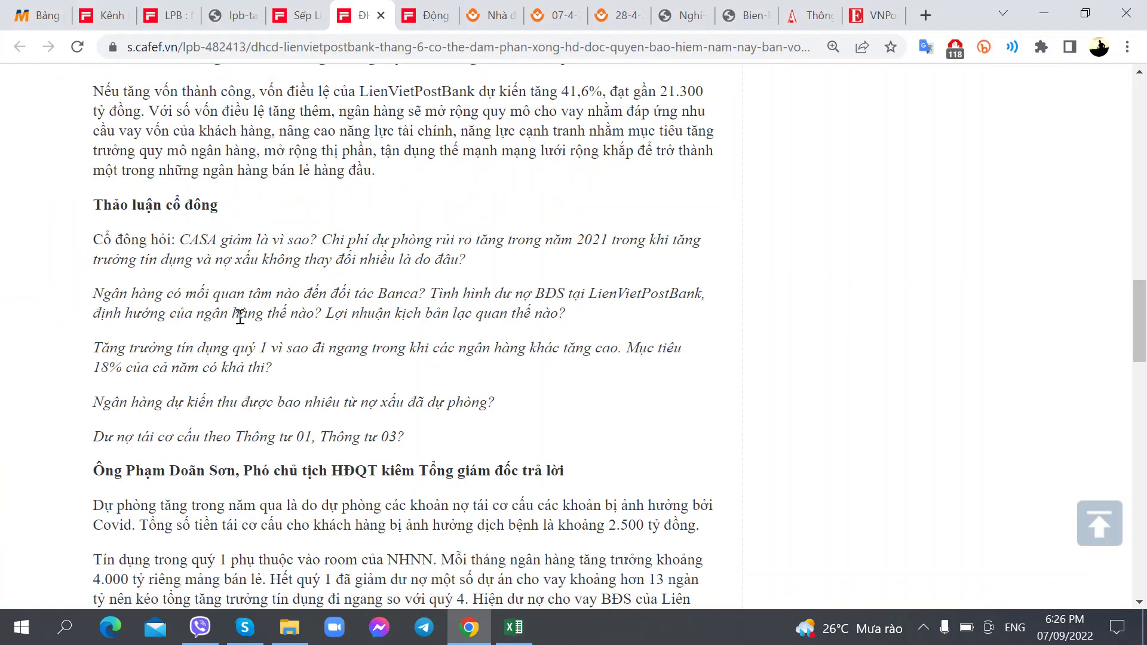
{"action": "key", "text": "alt+Tab"}
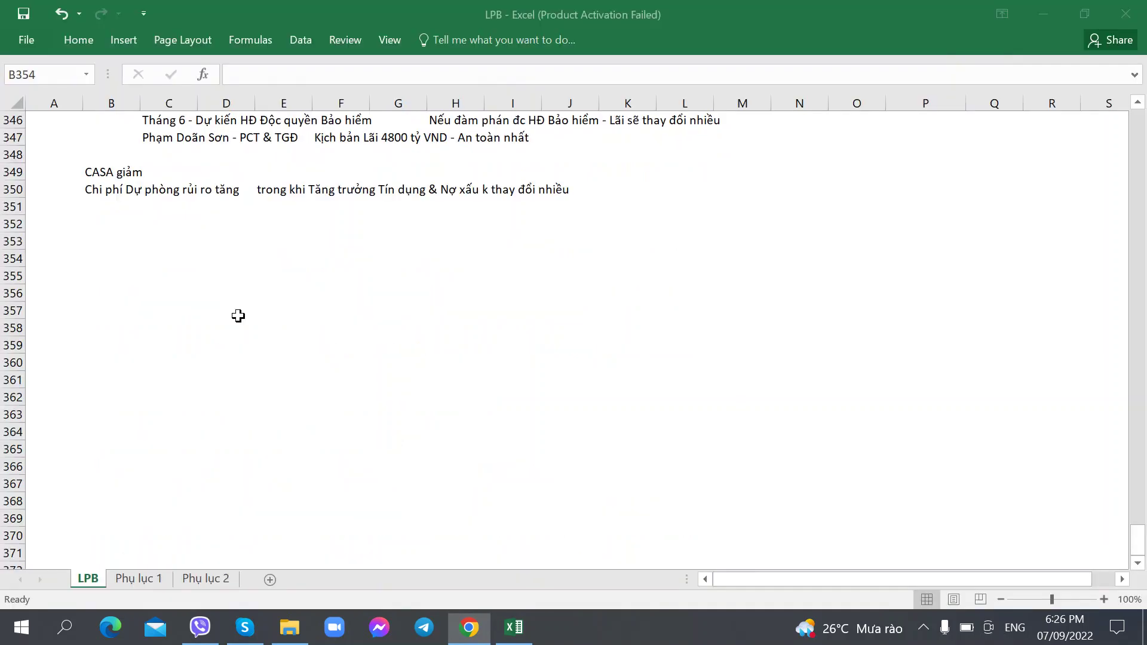
{"action": "type", "text": "Ngan h"}
{"action": "key", "text": "BackSpace"}
{"action": "key", "text": "BackSpace"}
{"action": "key", "text": "BackSpace"}
{"action": "key", "text": "BackSpace"}
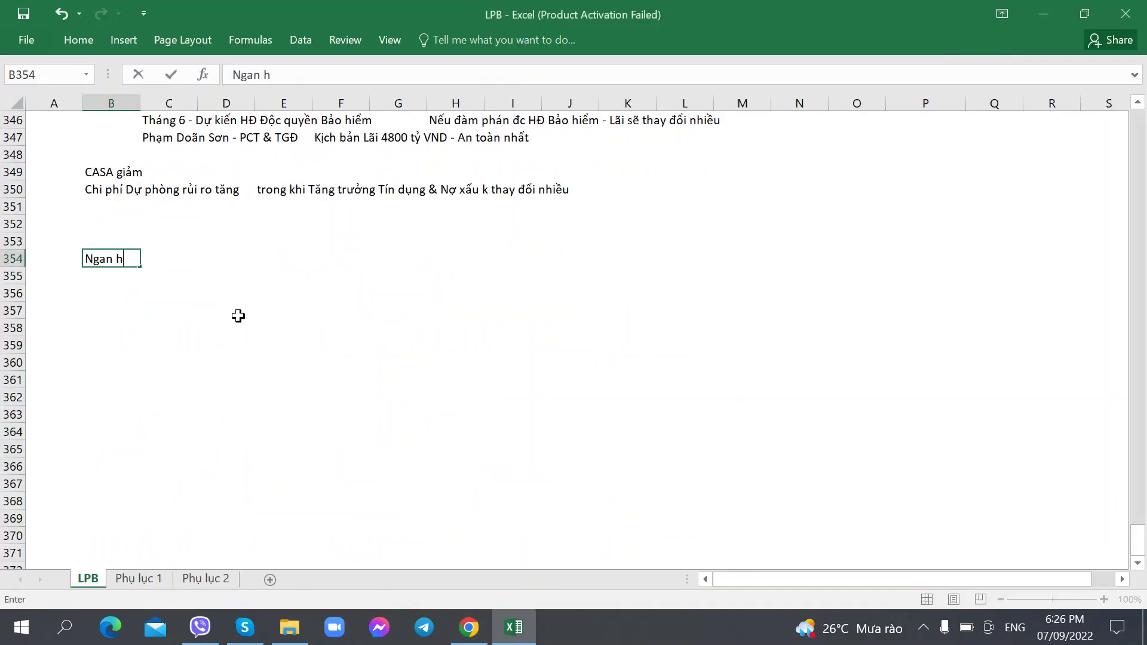
{"action": "type", "text": "ân hàng"}
{"action": "key", "text": "alt+Tab"}
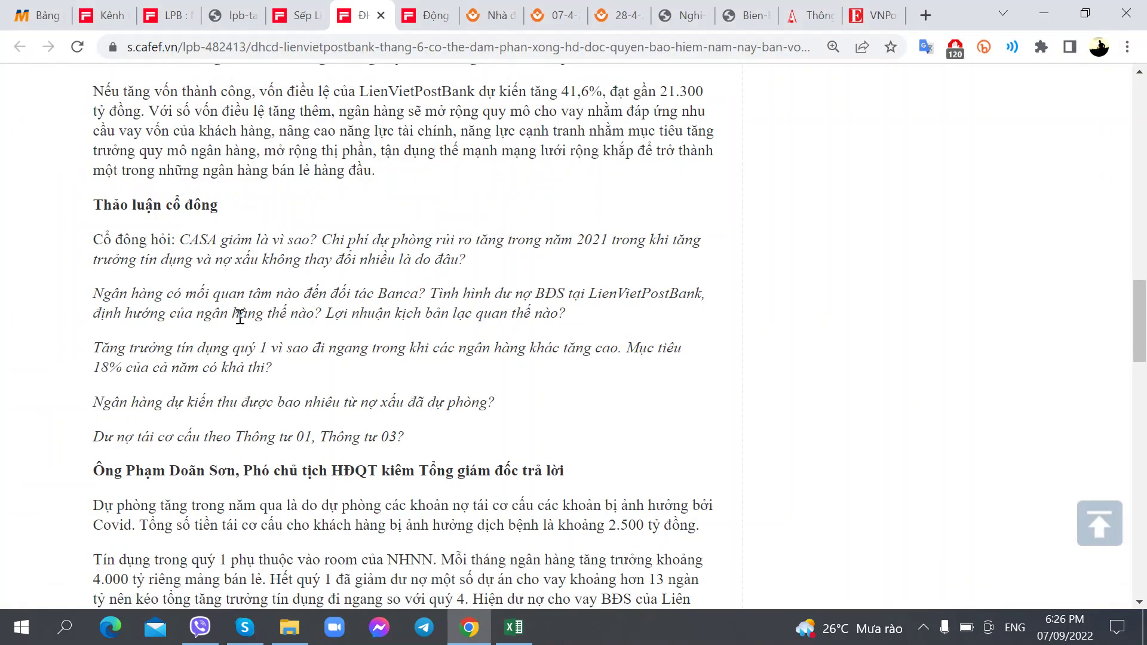
{"action": "key", "text": "alt+Tab"}
{"action": "type", "text": "có ôi"}
{"action": "key", "text": "alt+Tab"}
{"action": "key", "text": "alt+Tab"}
{"action": "key", "text": "BackSpace"}
{"action": "key", "text": "BackSpace"}
{"action": "key", "text": "BackSpace"}
{"action": "key", "text": "BackSpace"}
{"action": "key", "text": "BackSpace"}
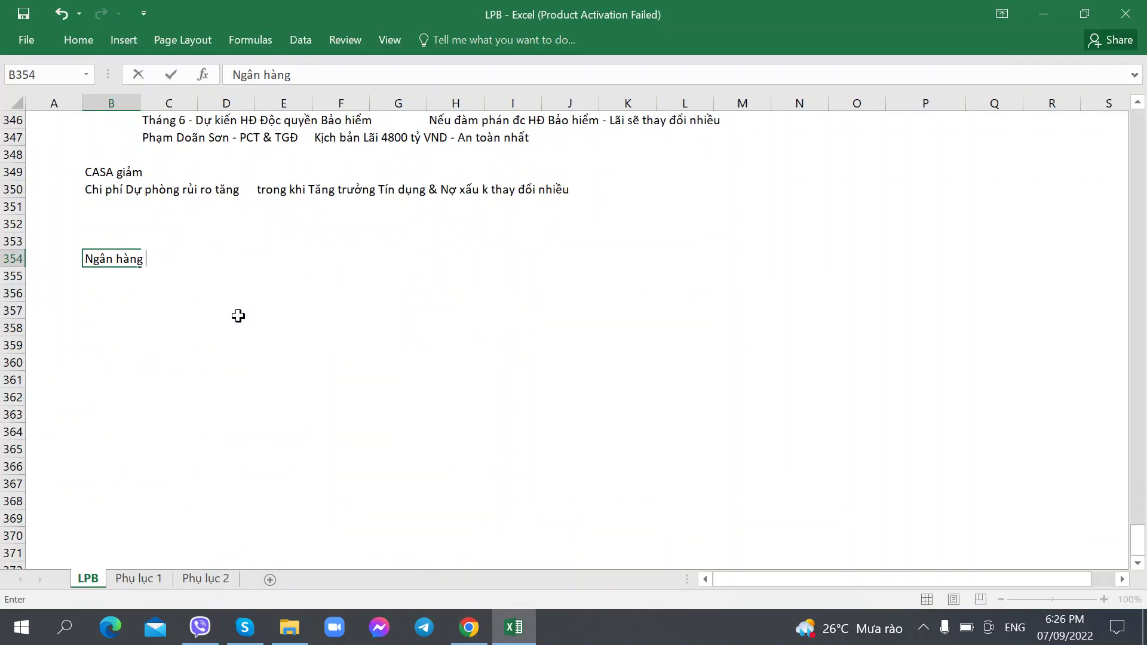
Complete the note in B354 with "- Đối tác Banca", following the shareholder question in the Chrome article
{"action": "type", "text": "- Đối tác Ba"}
{"action": "type", "text": "nca"}
{"action": "key", "text": "BackSpace"}
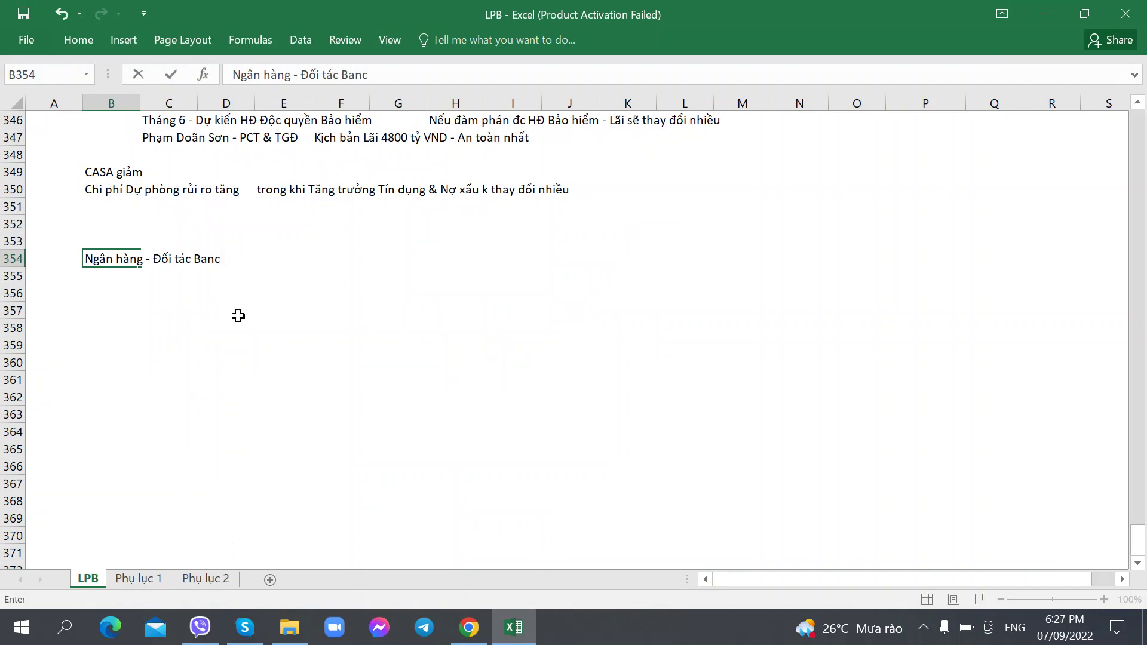
{"action": "type", "text": "a"}
{"action": "key", "text": "alt+Tab"}
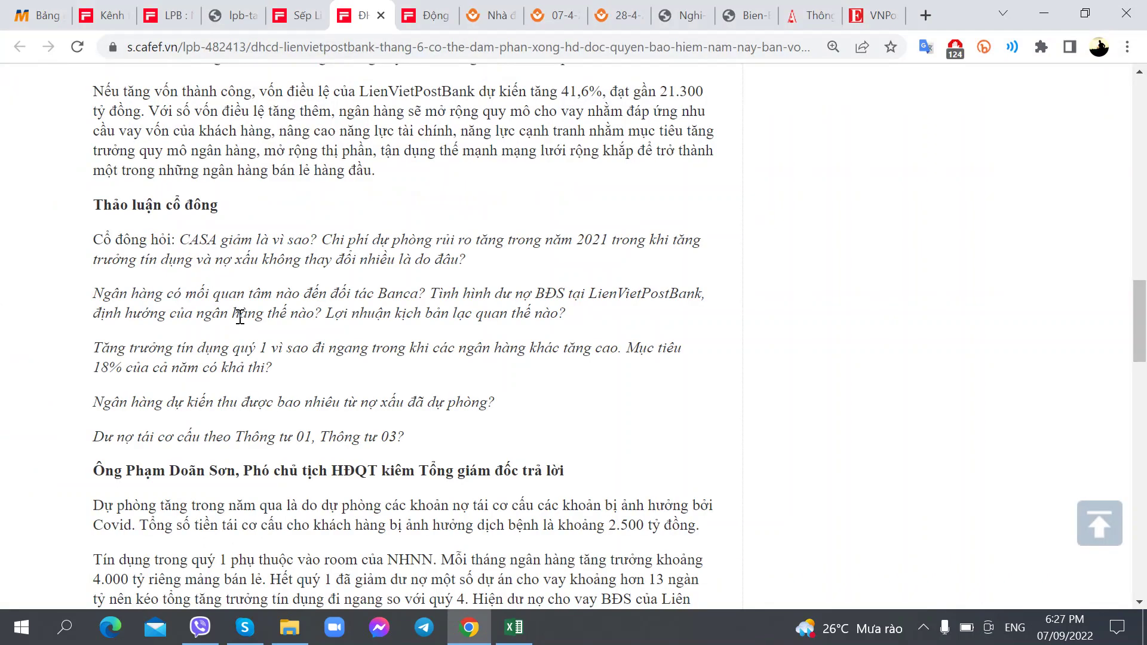
{"action": "key", "text": "alt+Tab"}
{"action": "key", "text": "Tab"}
{"action": "key", "text": "Tab"}
{"action": "key", "text": "Return"}
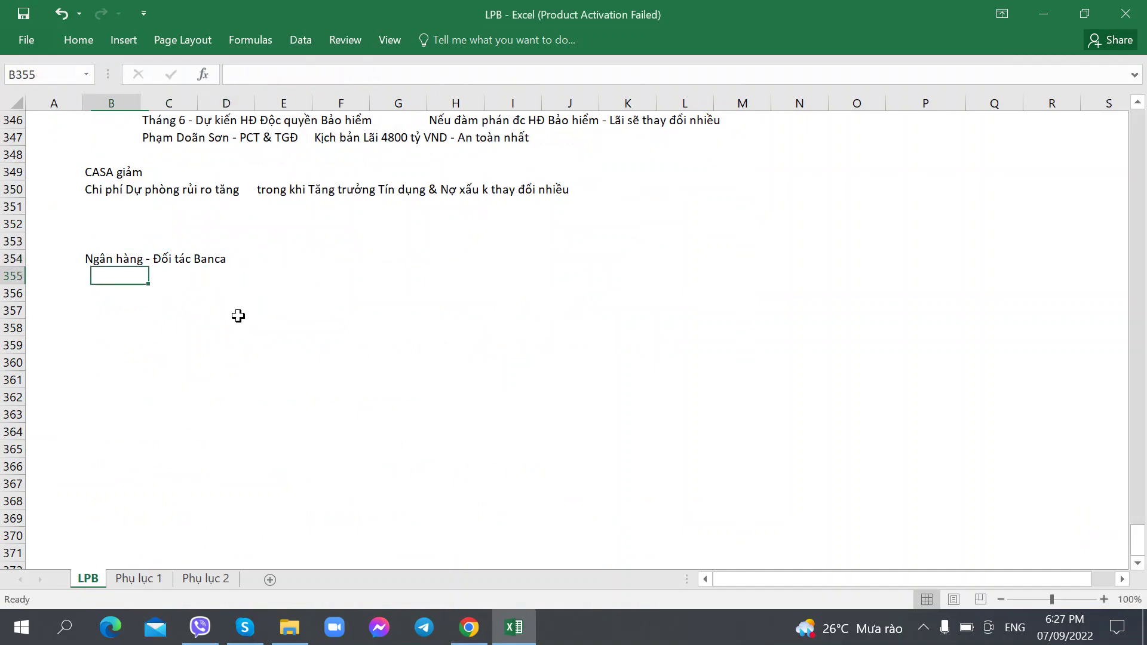
Enter the real-estate lending note "Dự Nợ BĐS tại LPB" in cell E354, beside the Banca partner note
{"action": "key", "text": "alt+Tab"}
{"action": "key", "text": "alt+Tab"}
{"action": "key", "text": "Tab"}
{"action": "key", "text": "Tab"}
{"action": "key", "text": "Tab"}
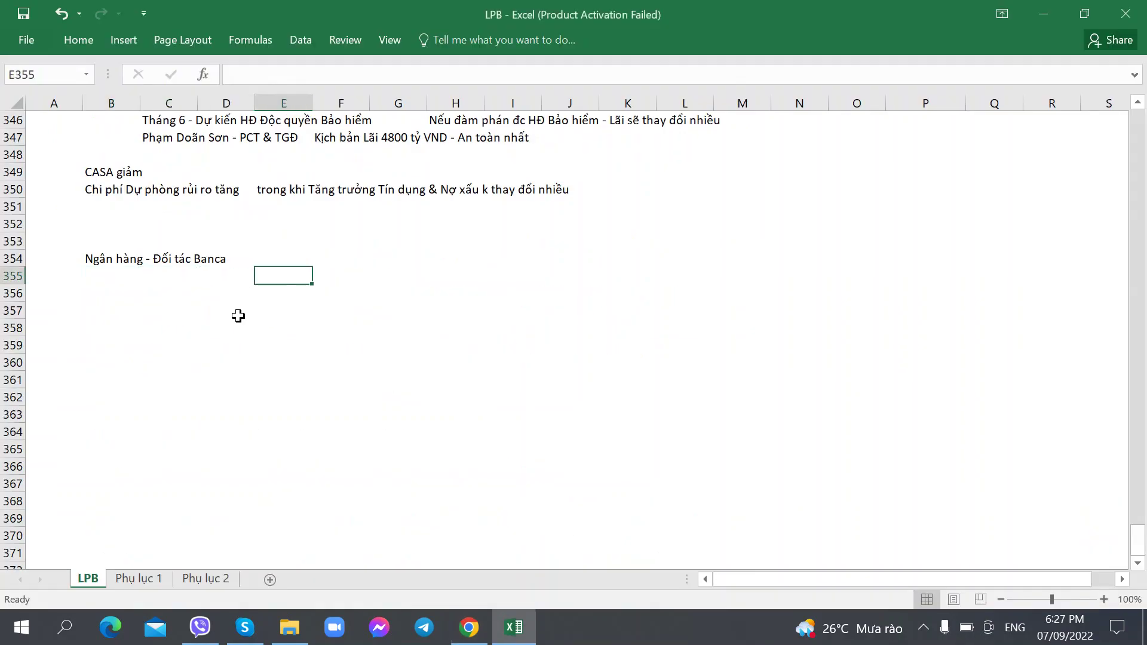
{"action": "key", "text": "alt+Tab"}
{"action": "key", "text": "alt+Tab"}
{"action": "type", "text": "Dự Nơ"}
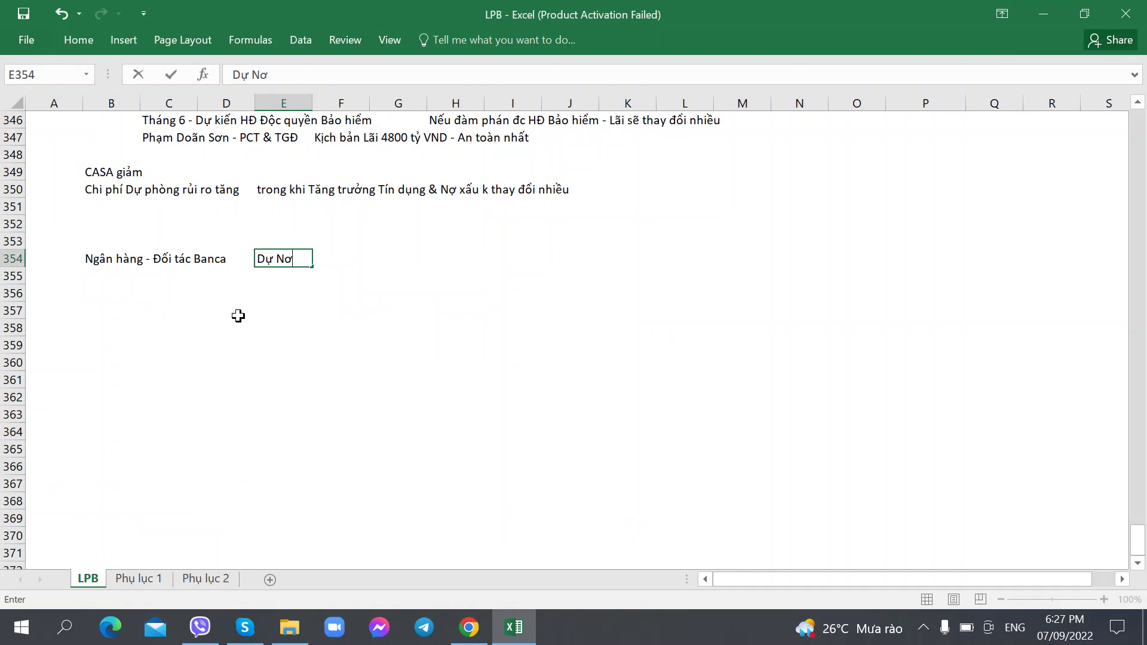
{"action": "key", "text": "BackSpace"}
{"action": "type", "text": "ợ BĐS tại LP"}
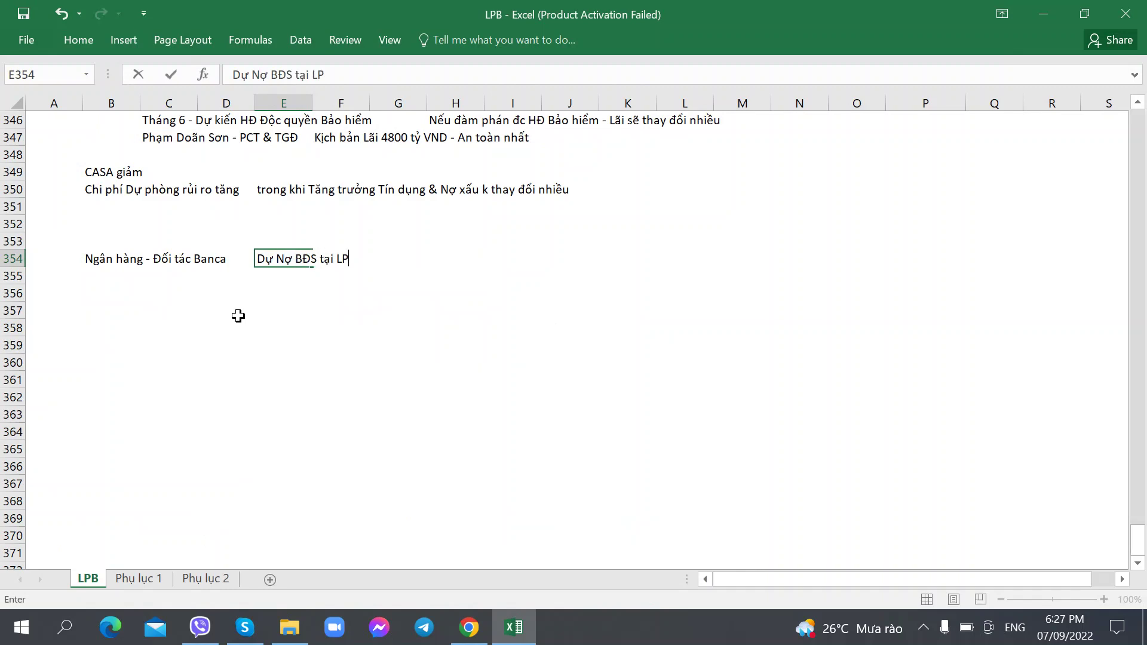
Recheck the question in the Chrome article and enter the note "Định hướng LPB" in cell G354 in Excel
{"action": "key", "text": "alt+Tab"}
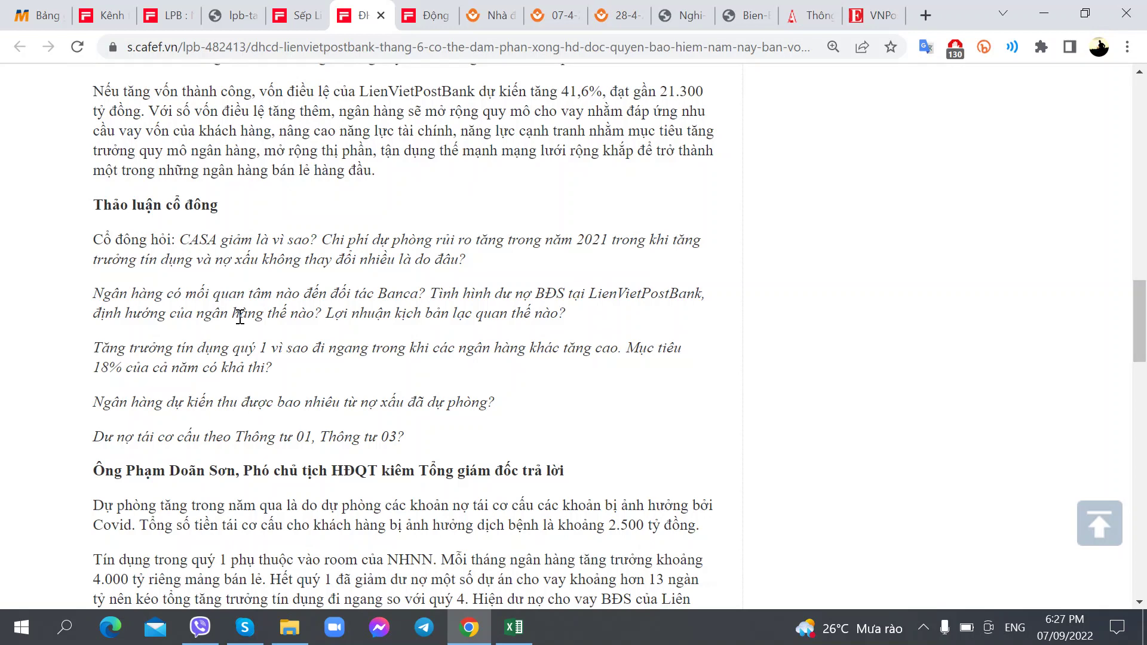
{"action": "key", "text": "alt+Tab"}
{"action": "key", "text": "Tab"}
{"action": "key", "text": "Tab"}
{"action": "type", "text": "Đị"}
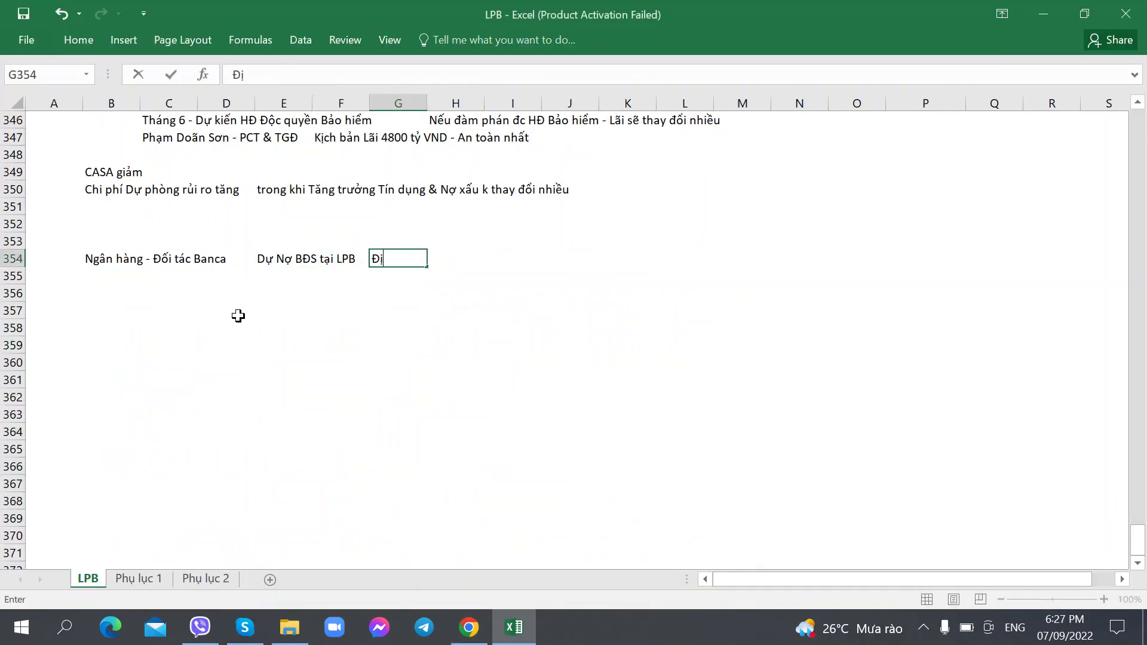
{"action": "type", "text": "nh hướng"}
{"action": "key", "text": "alt+Tab"}
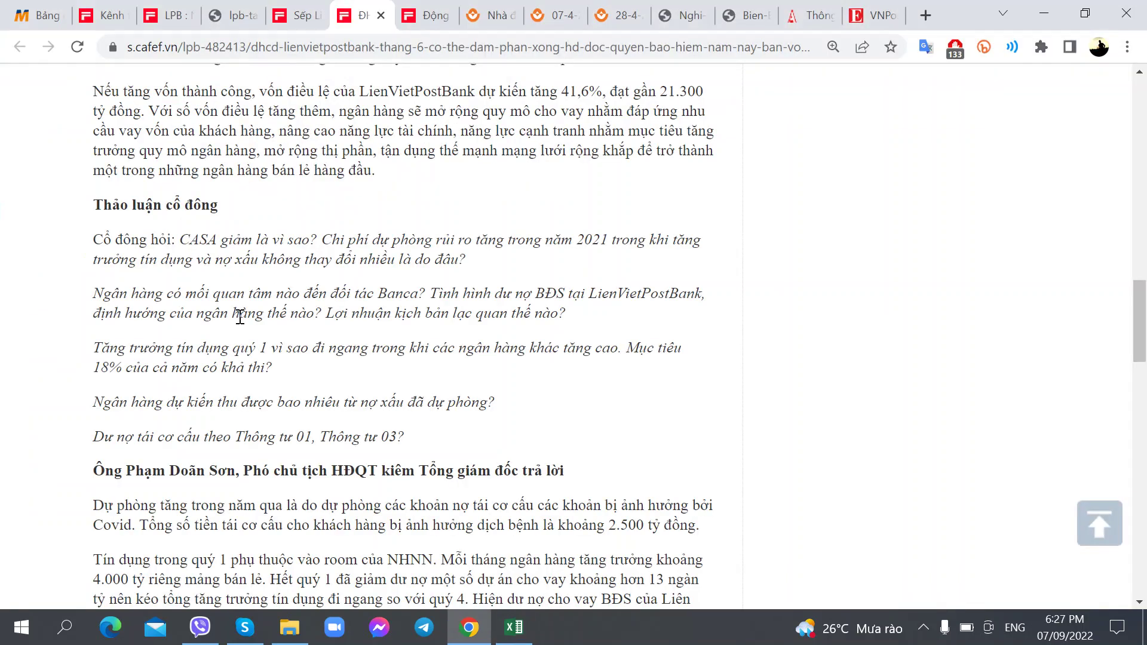
{"action": "key", "text": "alt+Tab"}
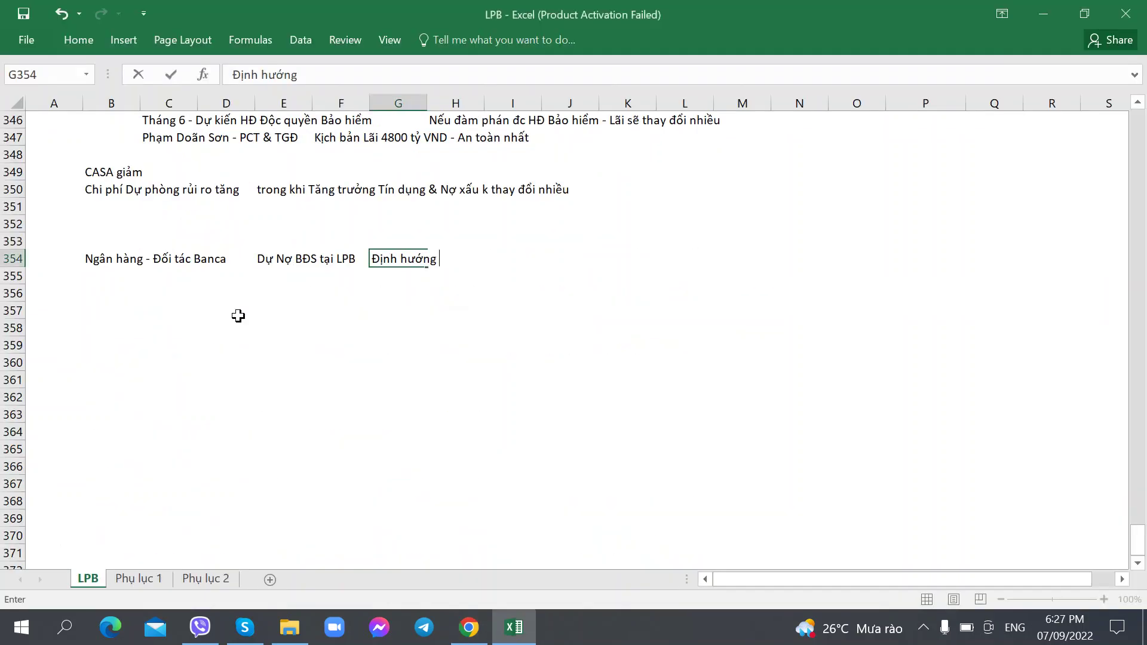
{"action": "type", "text": "LPB"}
{"action": "key", "text": "Tab"}
{"action": "key", "text": "Tab"}
Recheck the question in the Chrome article and enter "Lợi nhuận kịch bản lạc quan" in cell I354 in Excel
{"action": "key", "text": "alt+Tab"}
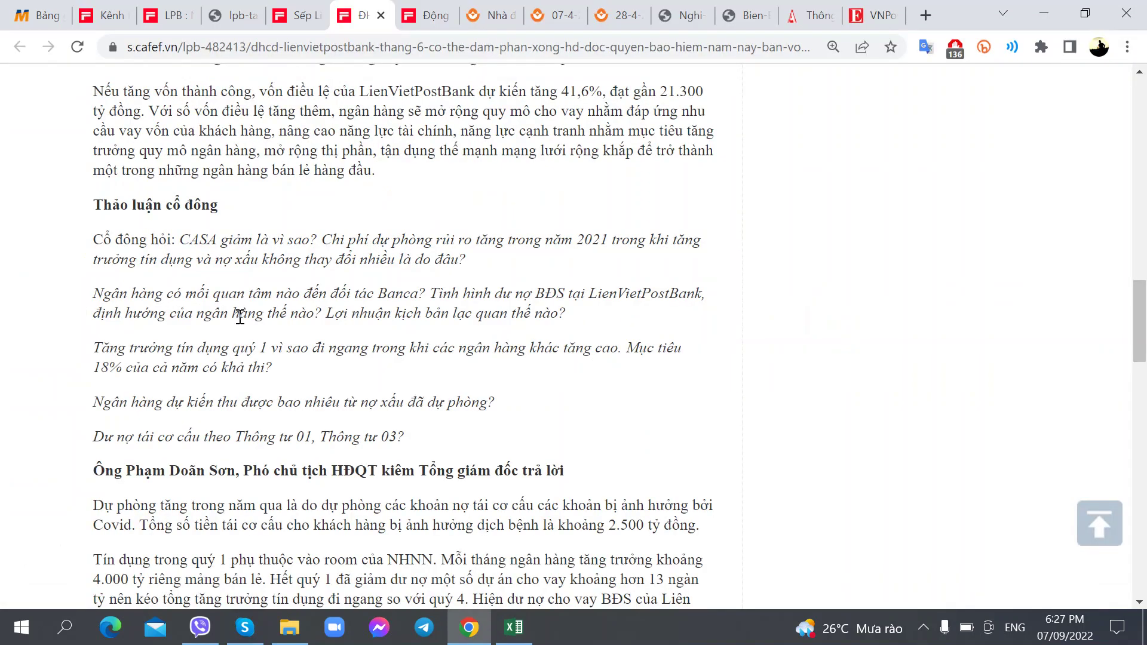
{"action": "key", "text": "alt+Tab"}
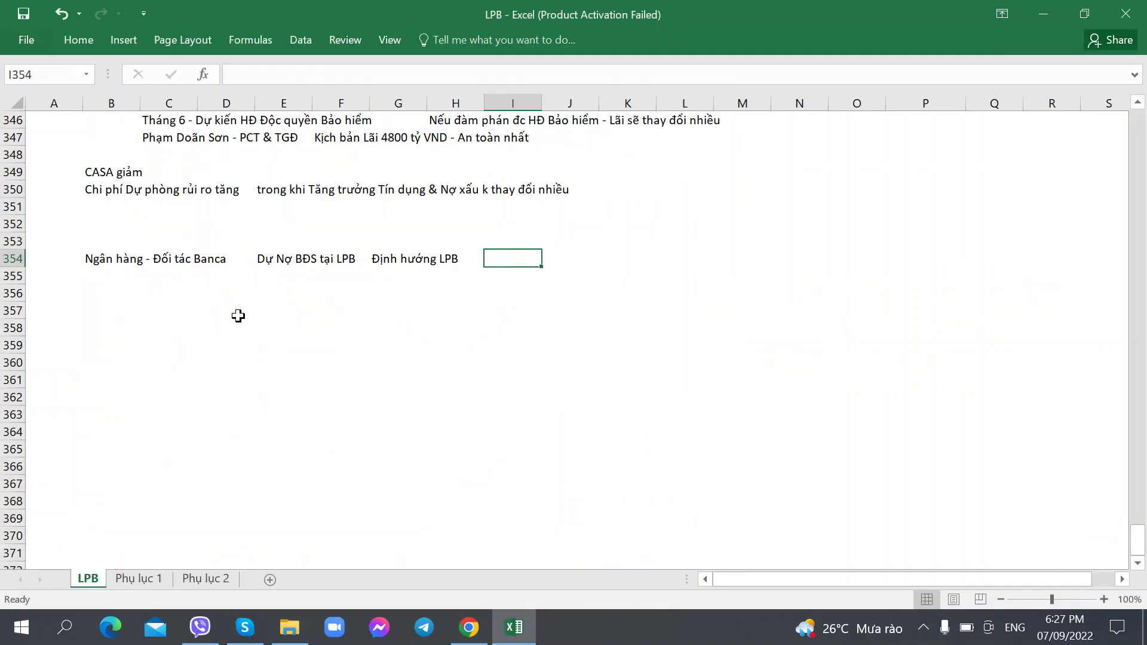
{"action": "type", "text": "Lơi nhuận k"}
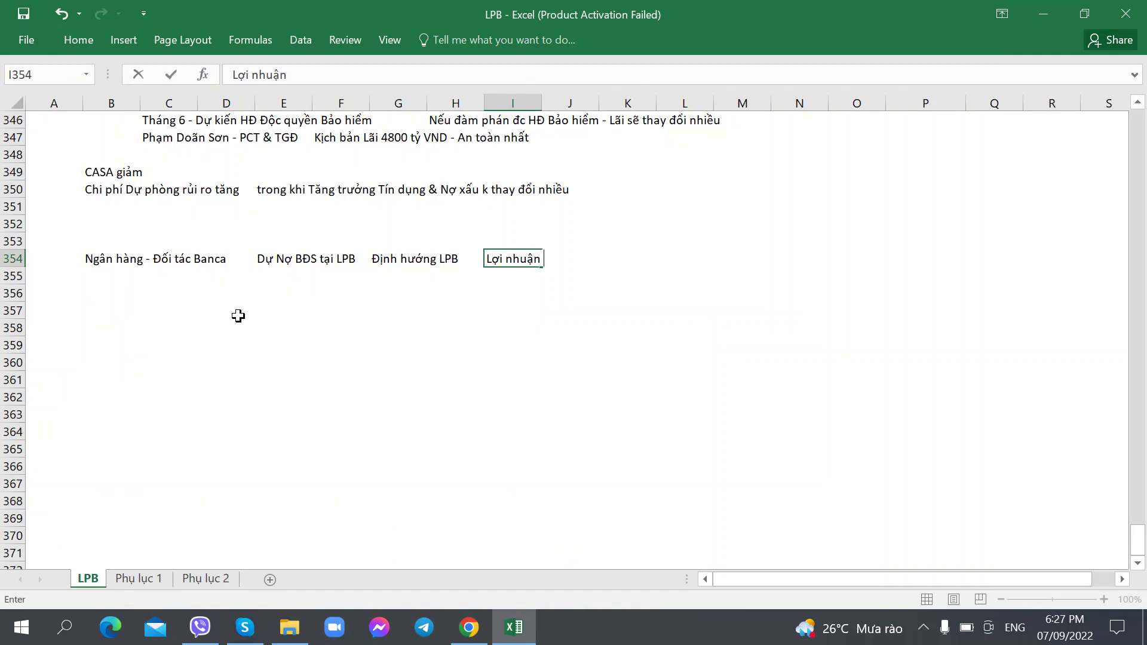
{"action": "type", "text": "ích"}
{"action": "type", "text": " bản lạc uqa"}
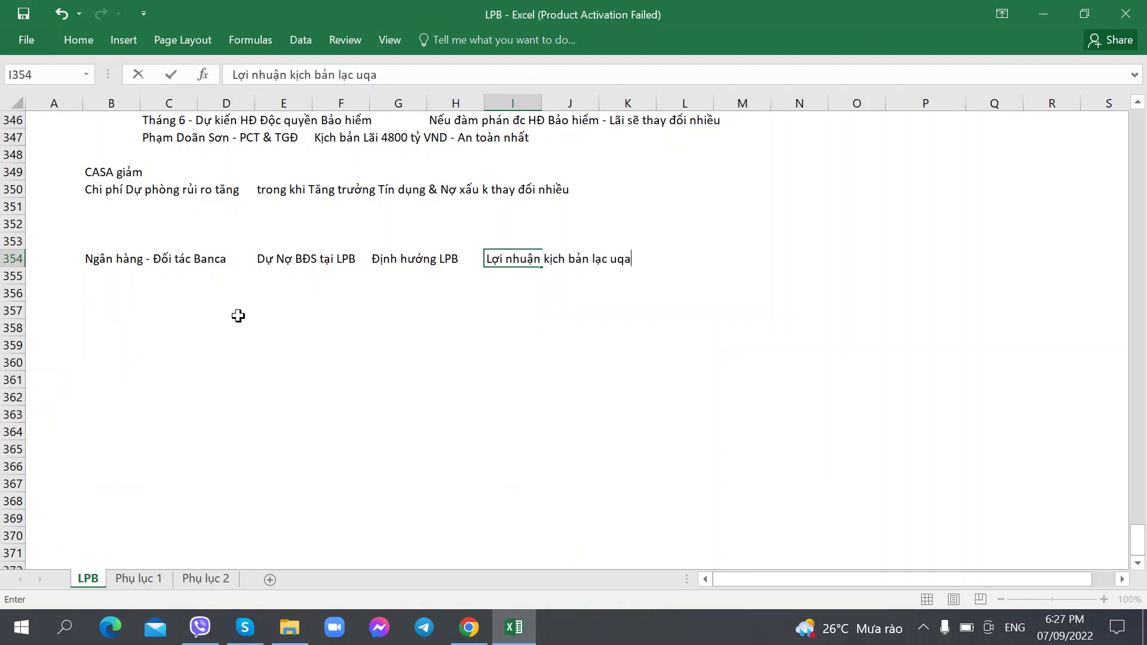
{"action": "key", "text": "BackSpace"}
{"action": "key", "text": "BackSpace"}
{"action": "key", "text": "BackSpace"}
{"action": "type", "text": "quan"}
{"action": "key", "text": "Return"}
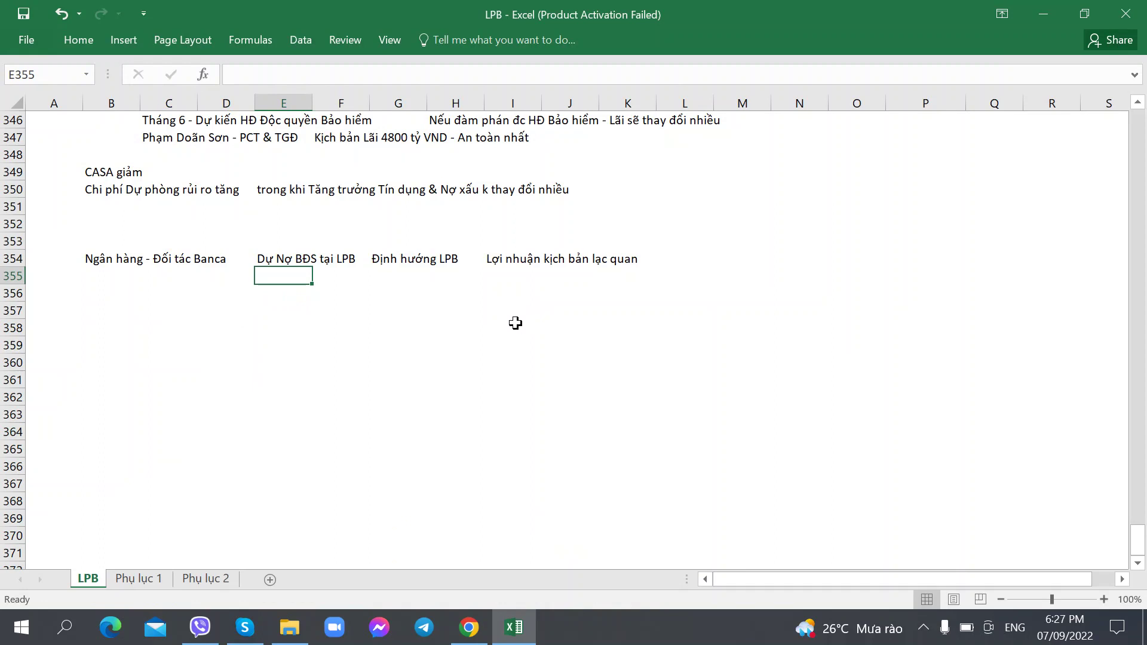
Read the credit growth question in Chrome and check LPB's Q1.22 loan growth on Excel's Phụ lục 2 sheet
{"action": "left_click", "coordinate": [491, 278]}
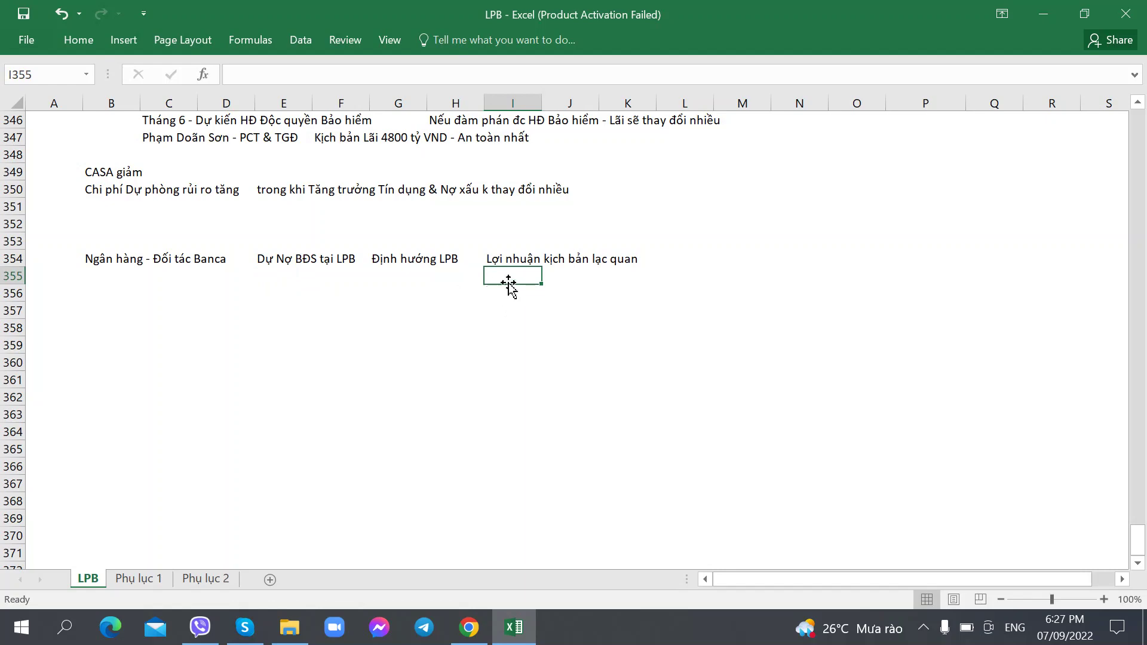
{"action": "key", "text": "alt+Tab"}
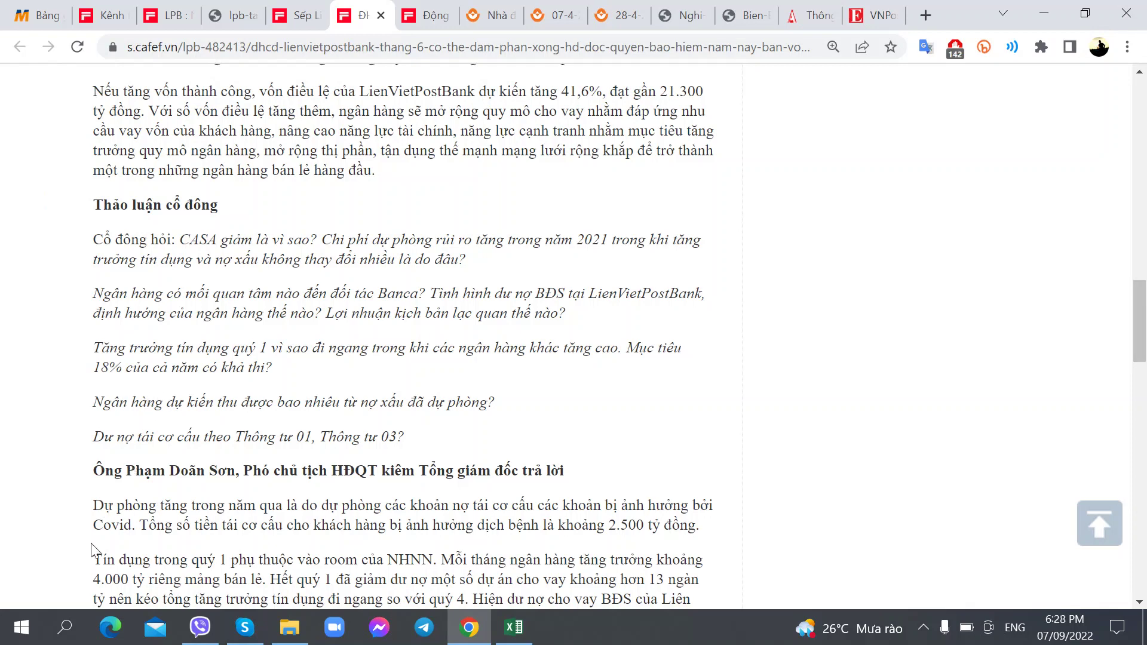
{"action": "key", "text": "alt+Tab"}
{"action": "left_click", "coordinate": [194, 581]}
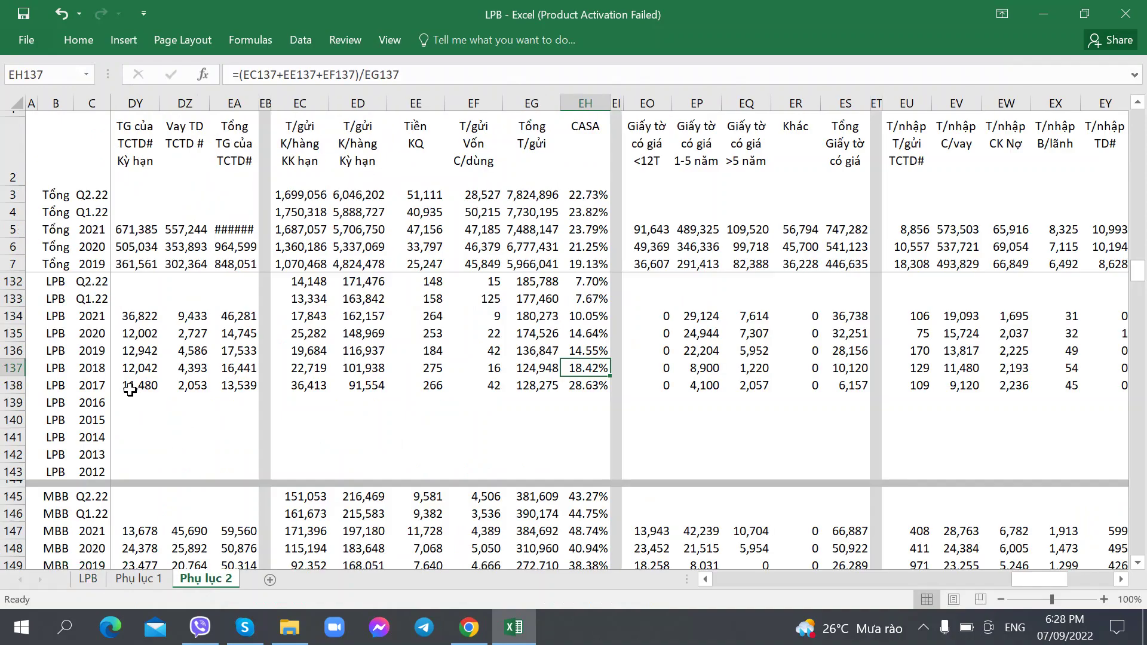
{"action": "key", "text": "Right"}
{"action": "key", "text": "Right"}
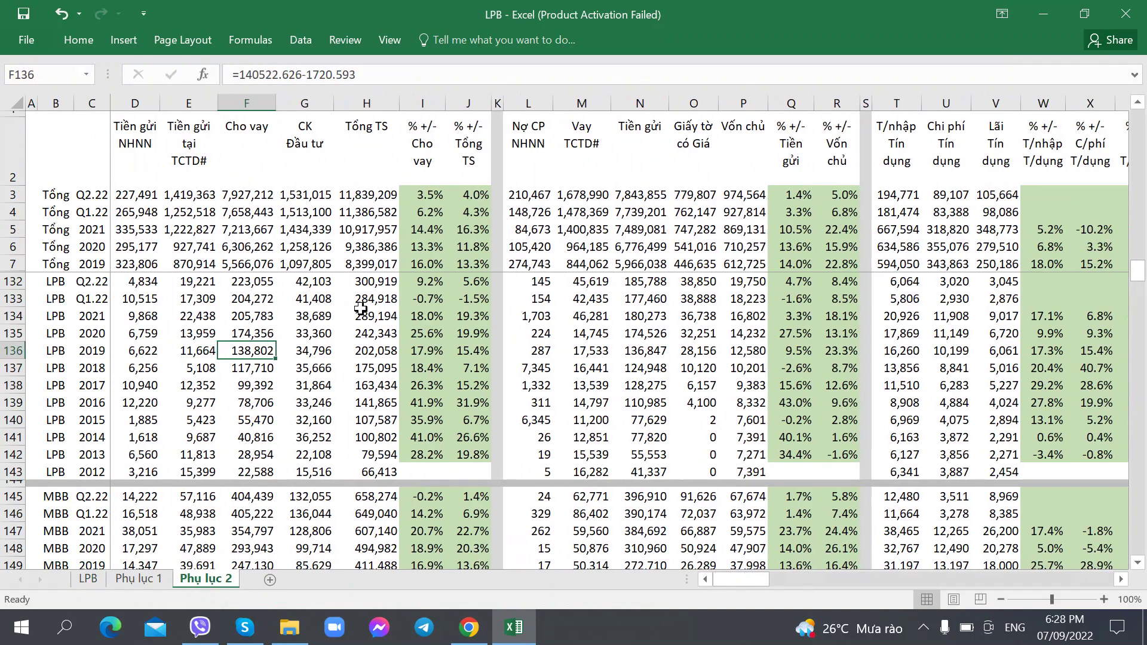
{"action": "left_click", "coordinate": [422, 299]}
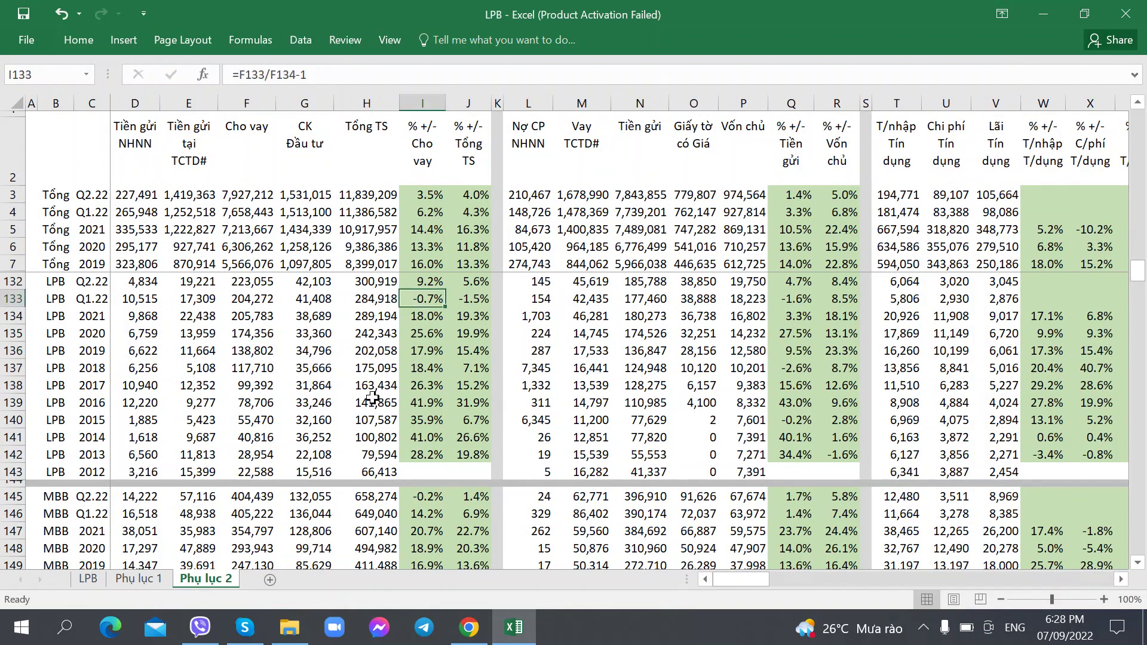
Compare LPB's loan balances for Q2.22, Q1.22 and 2021 and the quarterly loan growth against the article's credit growth question
{"action": "scroll", "coordinate": [352, 397], "scroll_direction": "up", "scroll_amount": 1}
{"action": "left_click", "coordinate": [254, 347]}
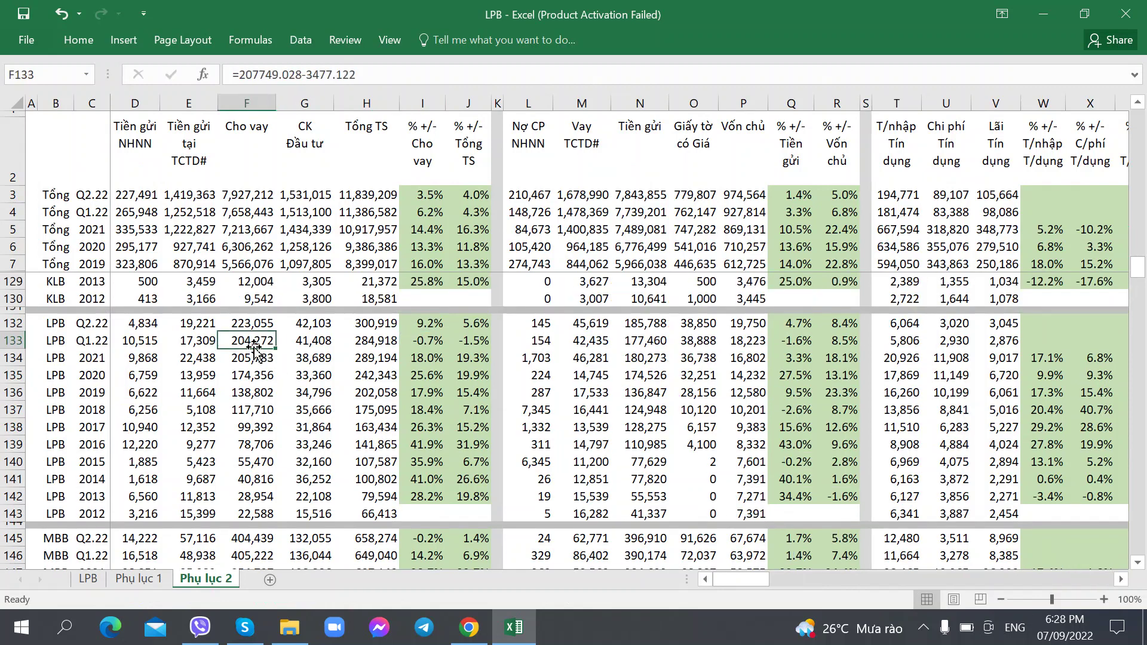
{"action": "left_click", "coordinate": [255, 316]}
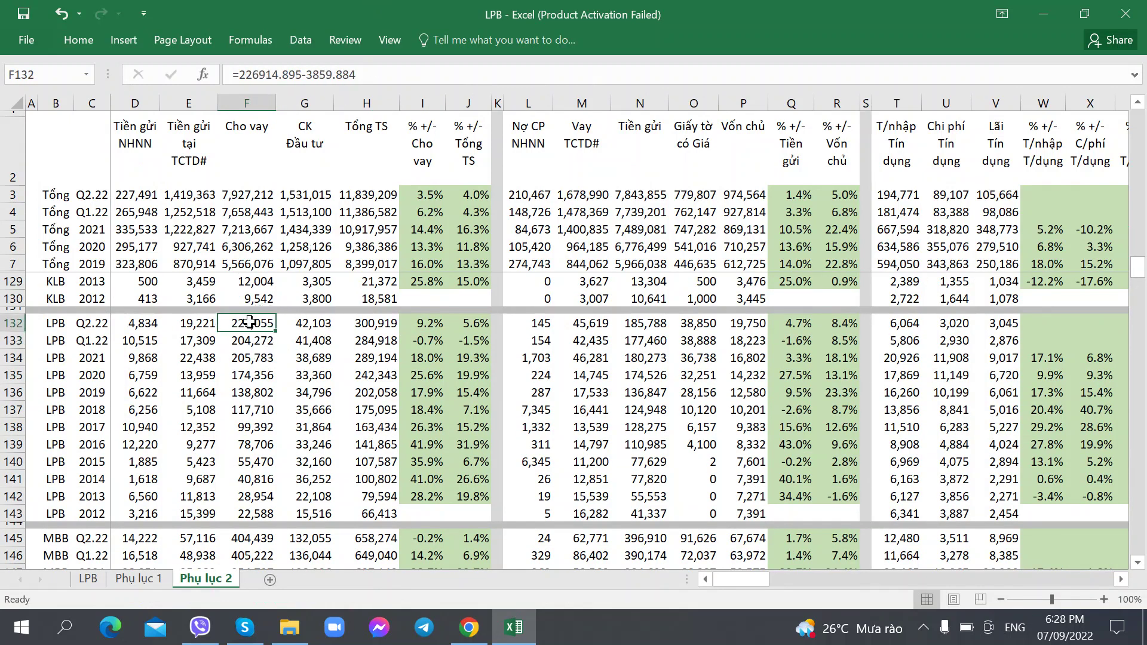
{"action": "key", "text": "Down"}
{"action": "key", "text": "Down"}
{"action": "left_click", "coordinate": [250, 337]}
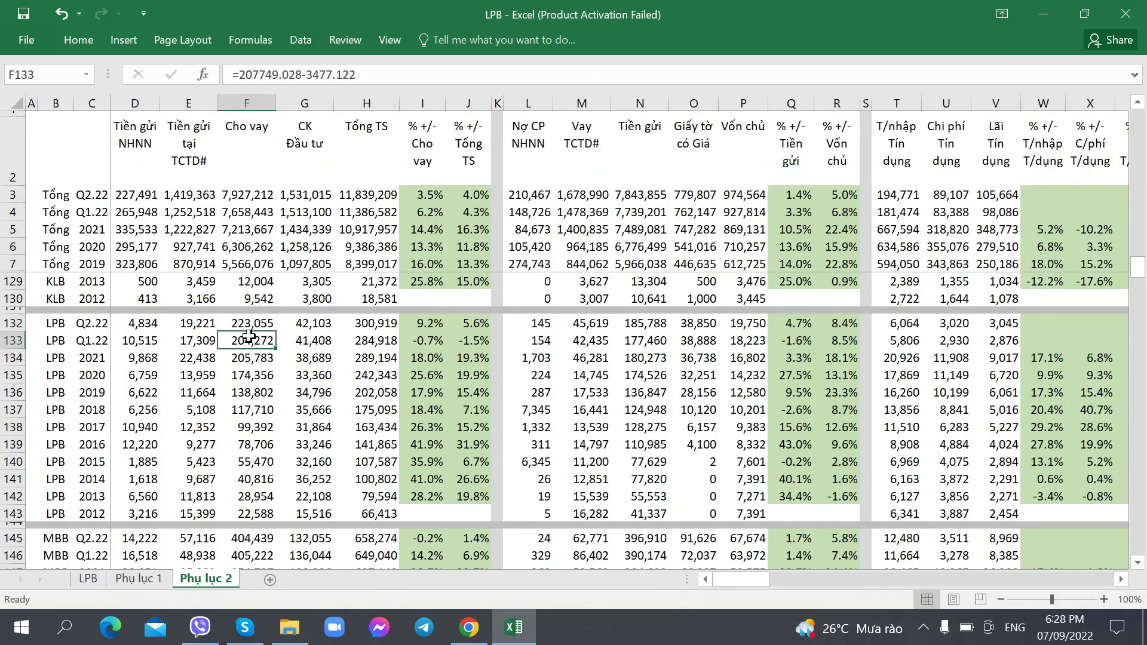
{"action": "key", "text": "Down"}
{"action": "left_click", "coordinate": [253, 339]}
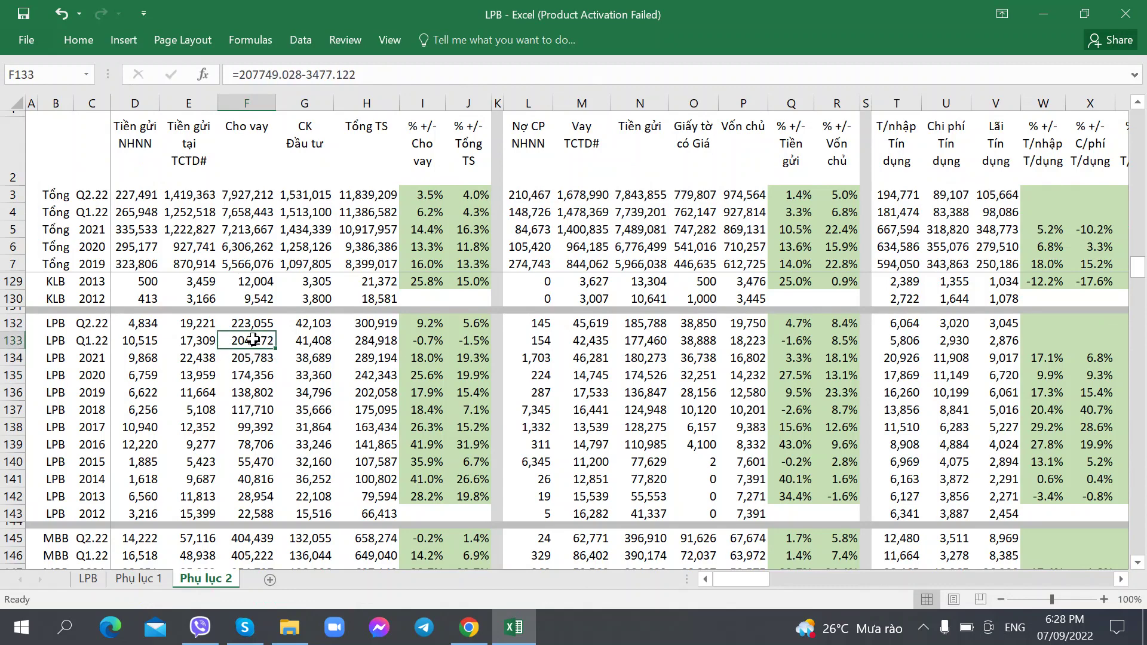
{"action": "left_click", "coordinate": [416, 345]}
{"action": "left_click", "coordinate": [420, 321]}
{"action": "key", "text": "alt+Tab"}
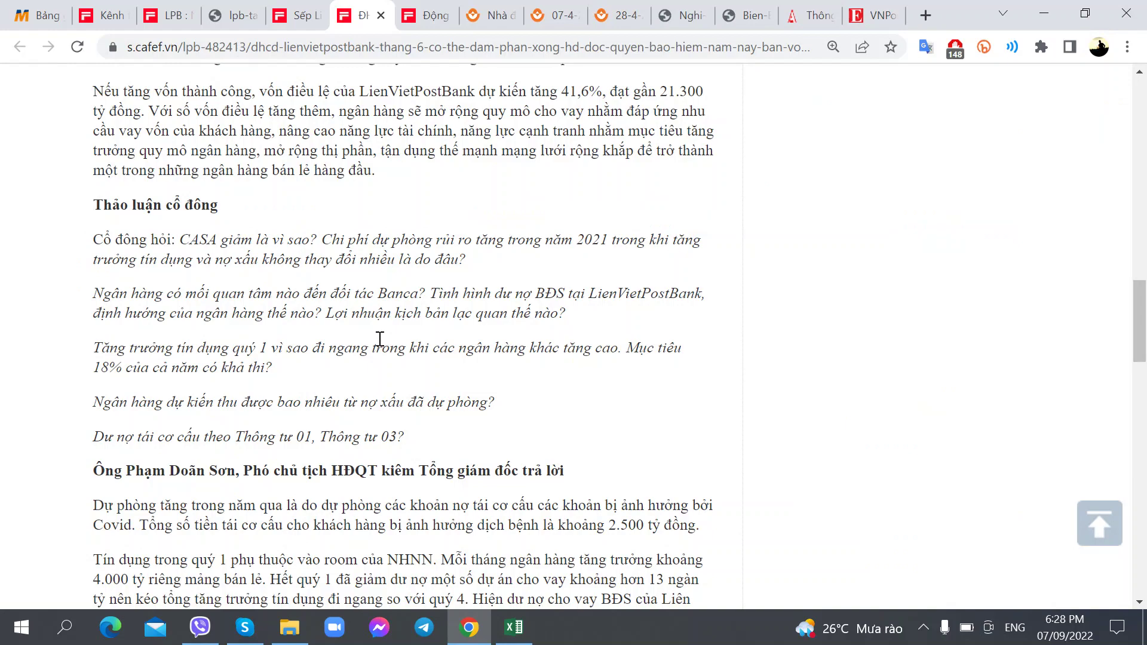
{"action": "key", "text": "alt+Tab"}
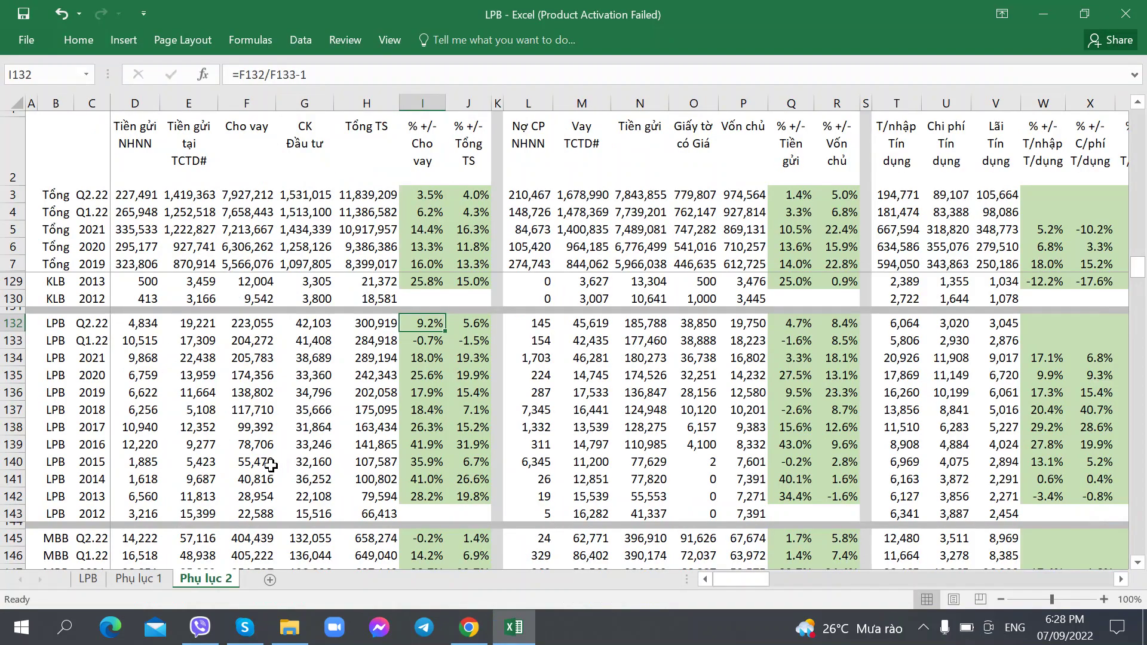
On the LPB sheet, enter "Tăng trưởng Tín dụng Quý 1/2022 đi ngang còn Bank khác tăng" in B358, checking the wording against the Chrome article
{"action": "left_click", "coordinate": [99, 581]}
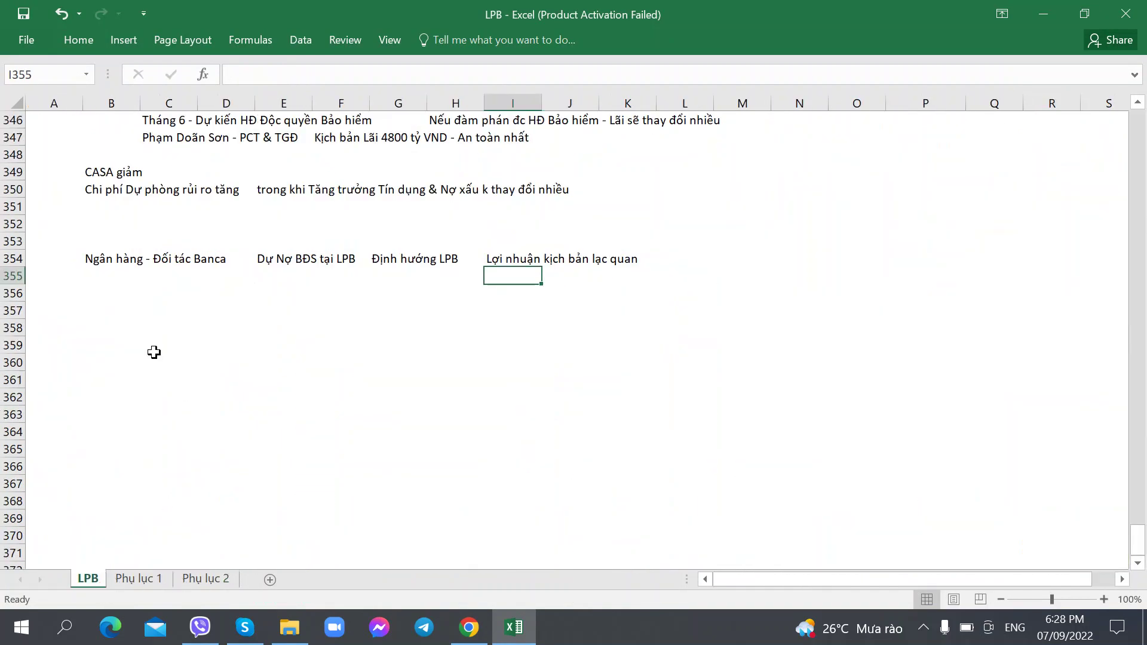
{"action": "left_click", "coordinate": [110, 328]}
{"action": "key", "text": "alt+Tab"}
{"action": "key", "text": "alt+Tab"}
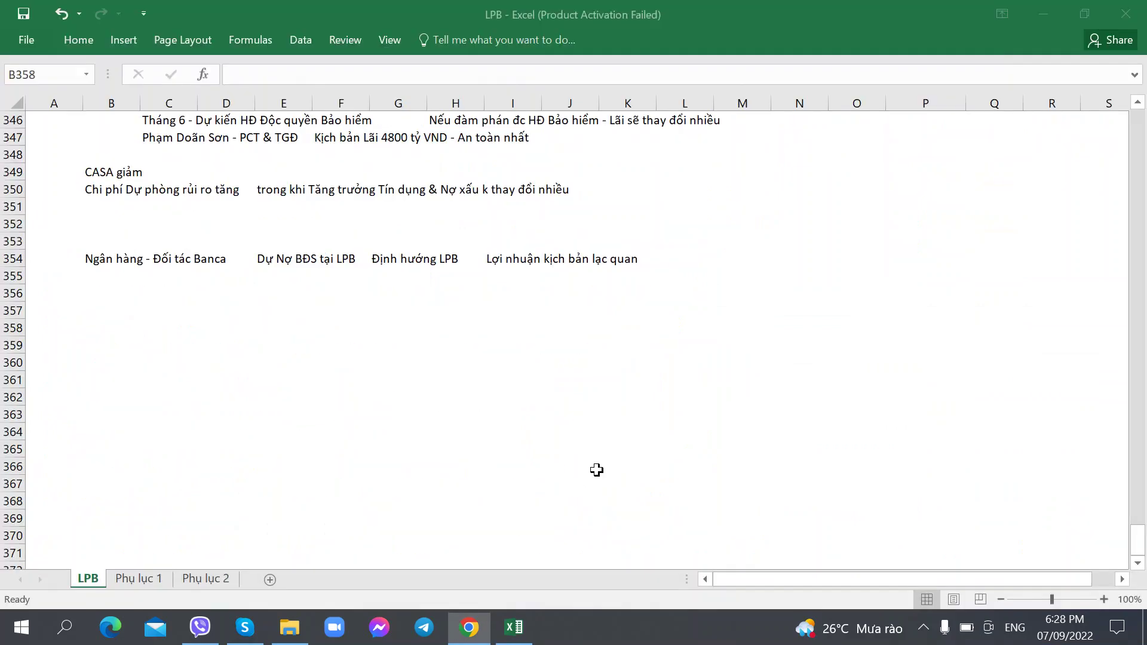
{"action": "type", "text": "Tăng trưởn"}
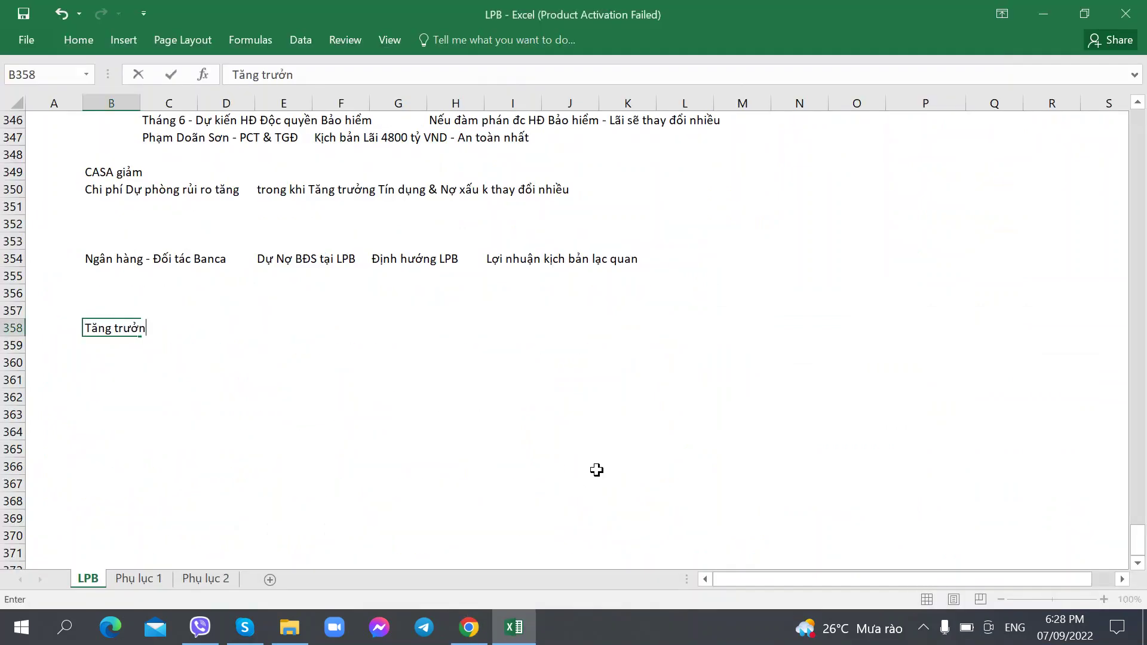
{"action": "type", "text": "g Tín dụng Quý 1/2022 giảm"}
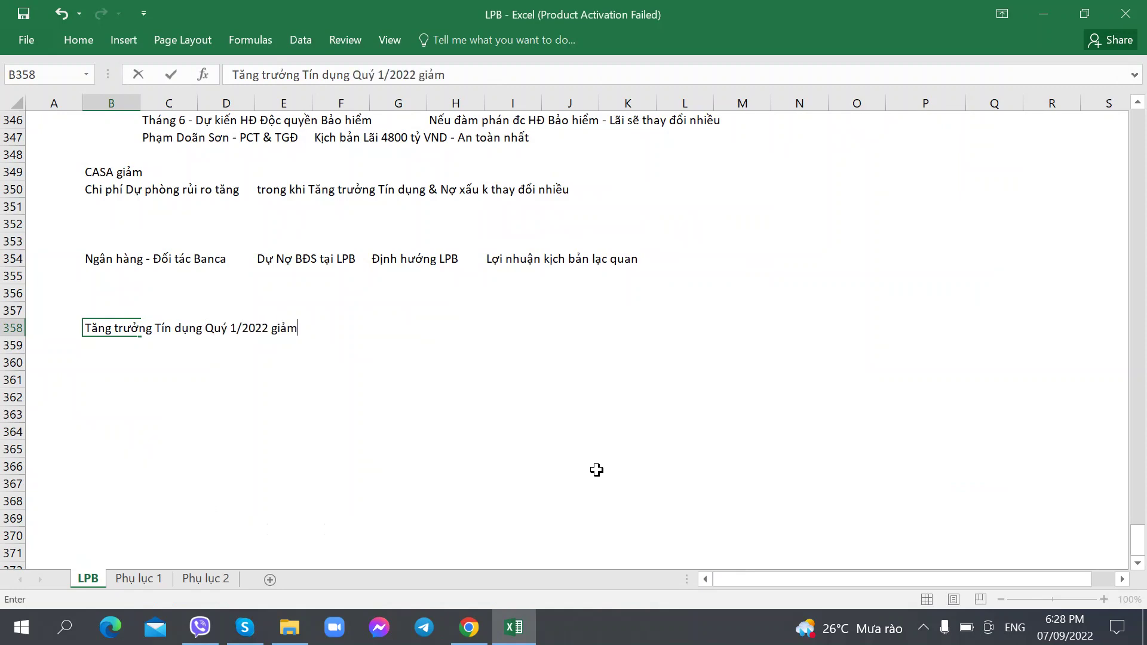
{"action": "key", "text": "alt+Tab"}
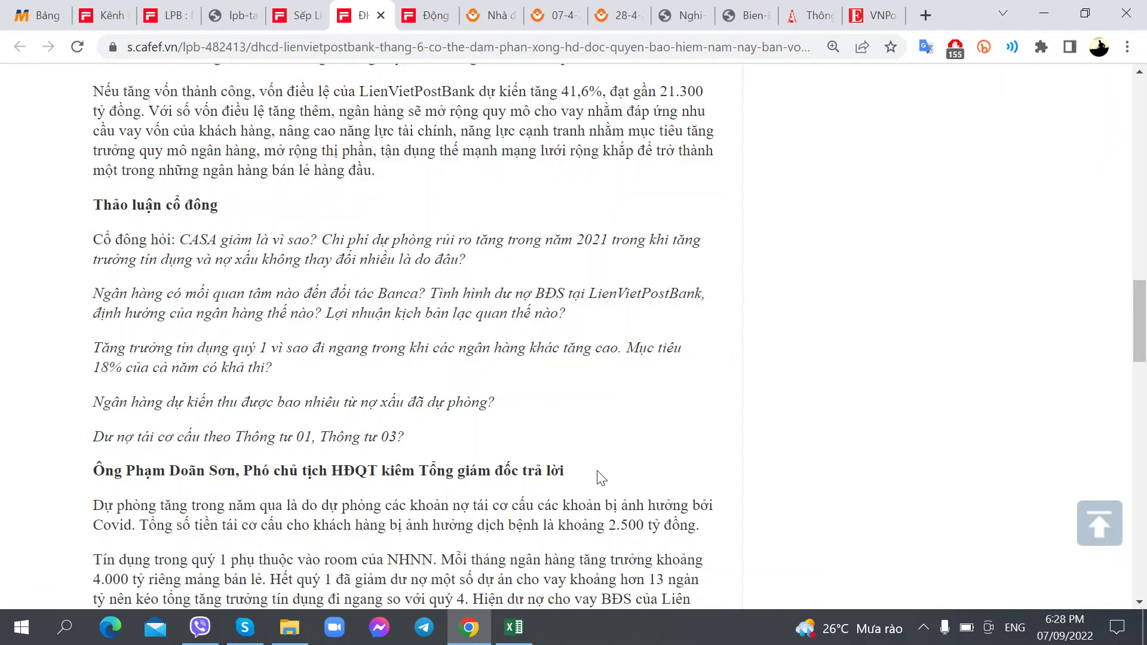
{"action": "key", "text": "alt+Tab"}
{"action": "key", "text": "BackSpace"}
{"action": "key", "text": "BackSpace"}
{"action": "key", "text": "BackSpace"}
{"action": "key", "text": "BackSpace"}
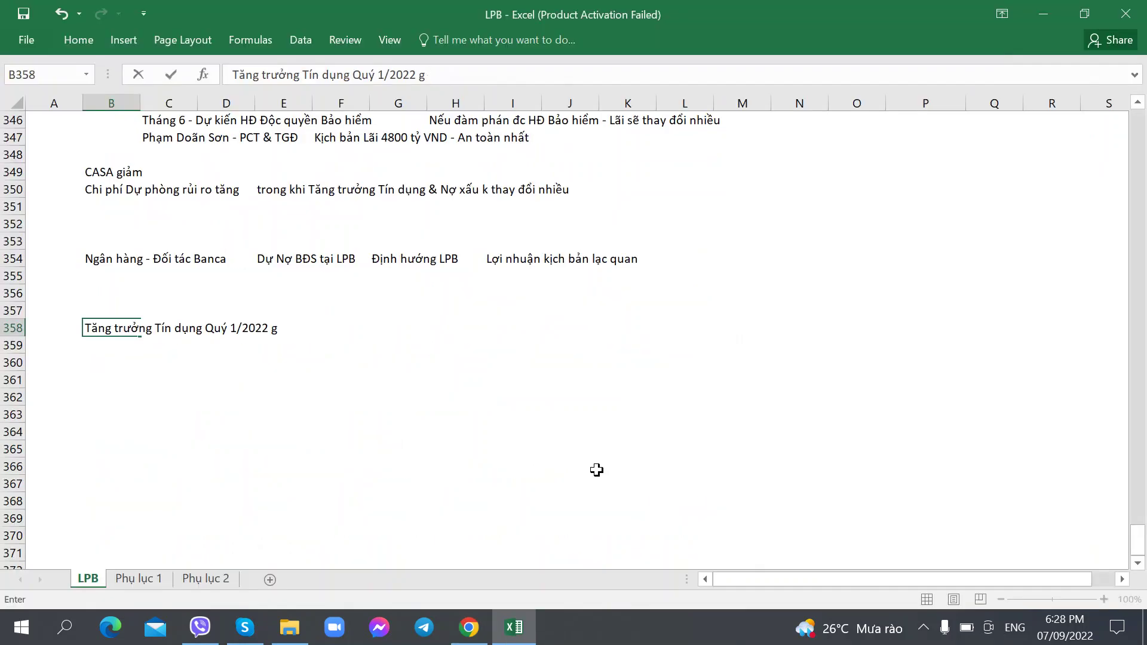
{"action": "type", "text": "đi ngang còn Bank khác tăng"}
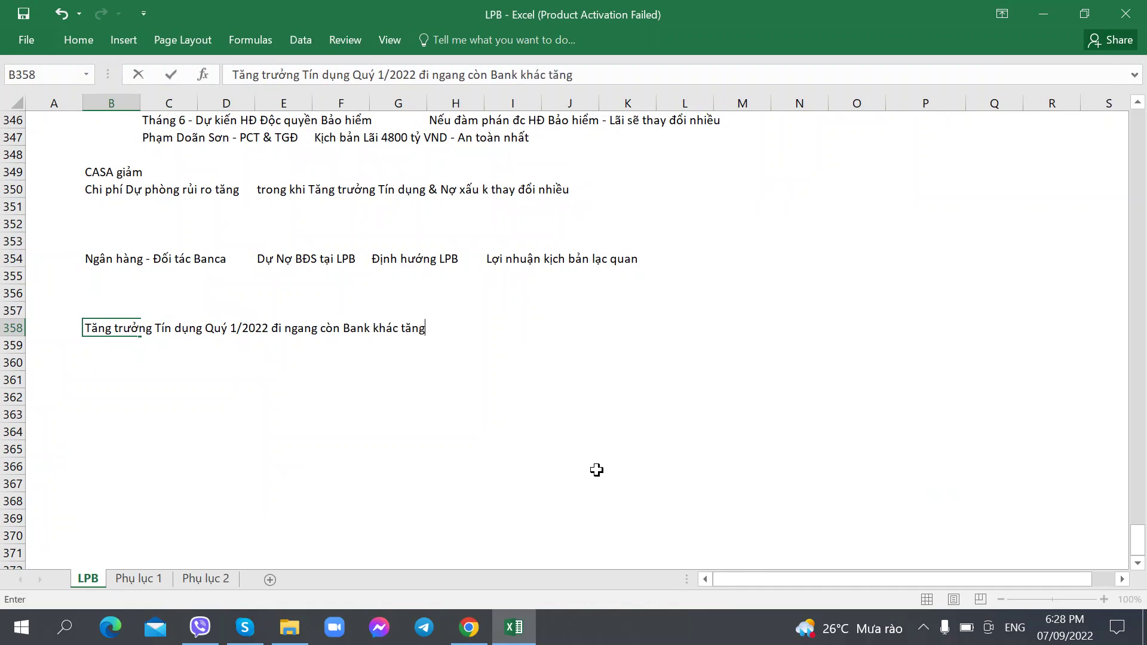
Recheck the credit growth question in the Chrome article and enter "Mục tiêu 18% có khả thi" in cell H358 in Excel
{"action": "key", "text": "Right"}
{"action": "key", "text": "Right"}
{"action": "key", "text": "Right"}
{"action": "key", "text": "Right"}
{"action": "key", "text": "Right"}
{"action": "key", "text": "Right"}
{"action": "key", "text": "Right"}
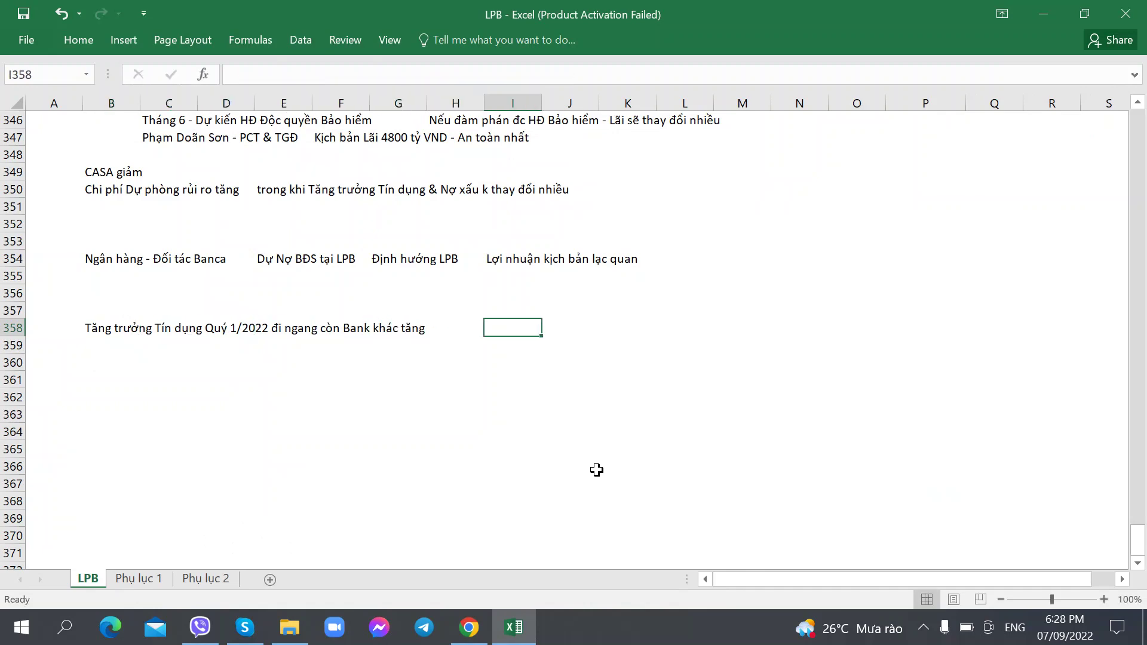
{"action": "key", "text": "alt+Tab"}
{"action": "key", "text": "Left"}
{"action": "key", "text": "alt+Tab"}
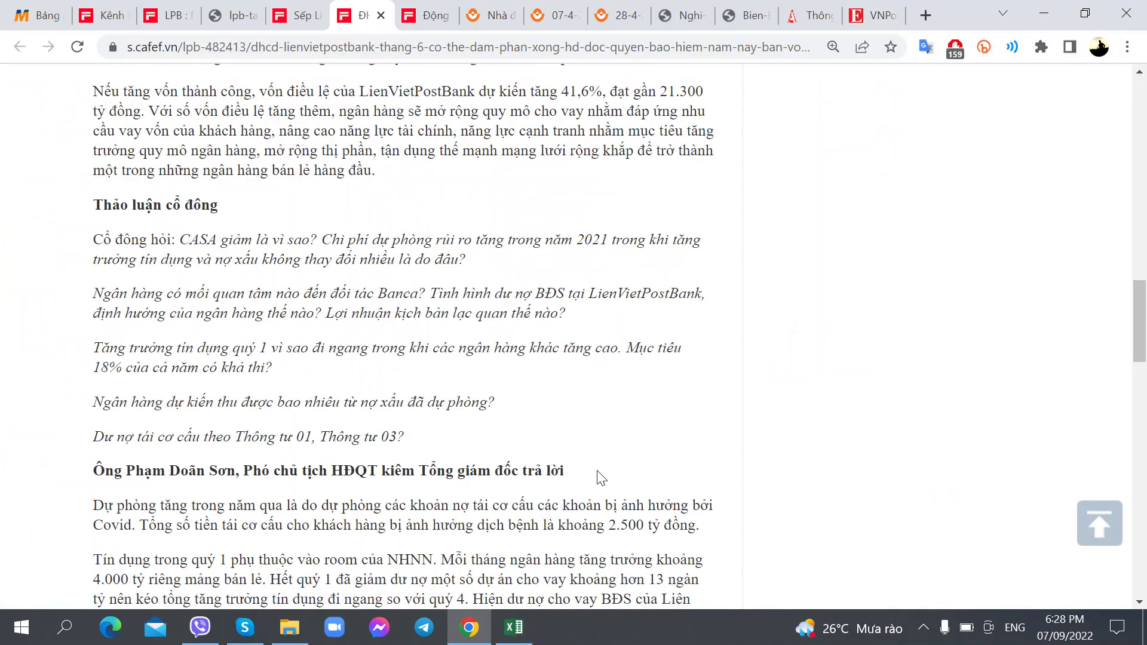
{"action": "key", "text": "alt+Tab"}
{"action": "type", "text": "Muc"}
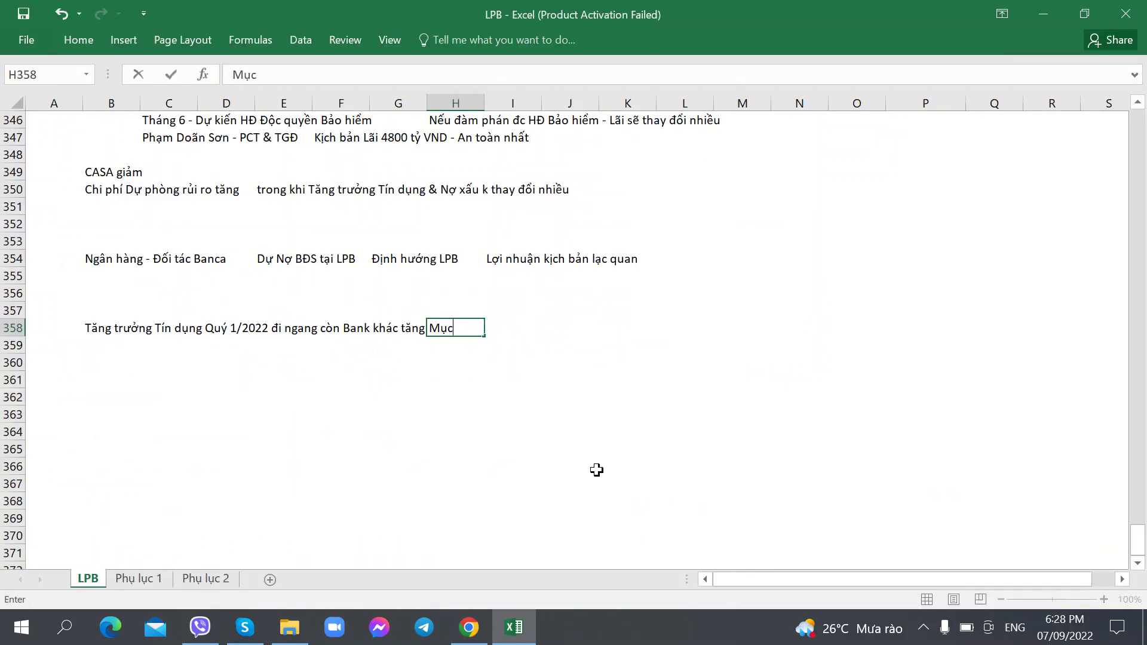
{"action": "type", "text": " tiêu 18% c"}
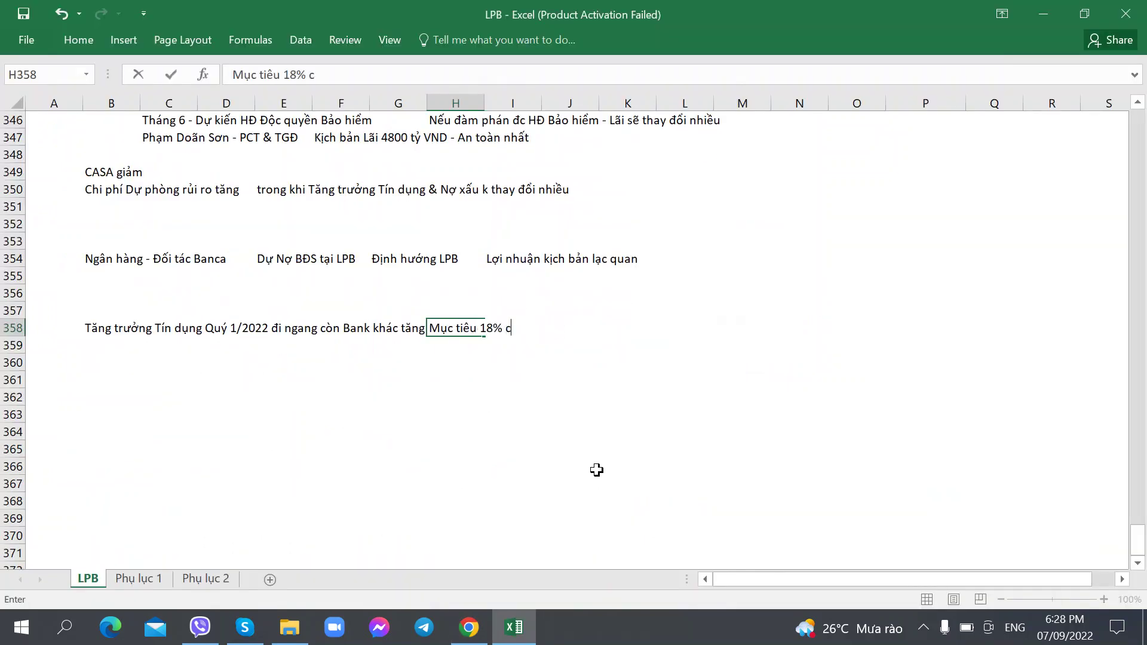
{"action": "type", "text": "ó khả thi"}
{"action": "key", "text": "Return"}
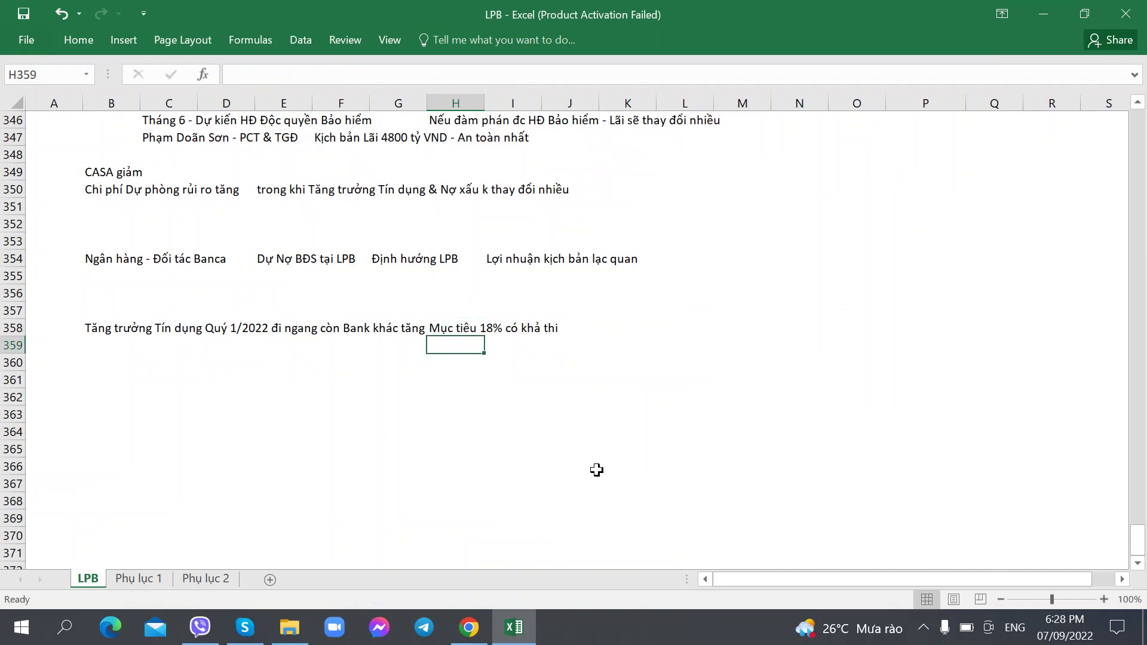
Read the bad debt question in the Chrome article and enter "LPB thu đc nhiêu từ Nợ xấu đã dự phòng" in B362 in Excel
{"action": "left_click", "coordinate": [102, 391]}
{"action": "key", "text": "alt+Tab"}
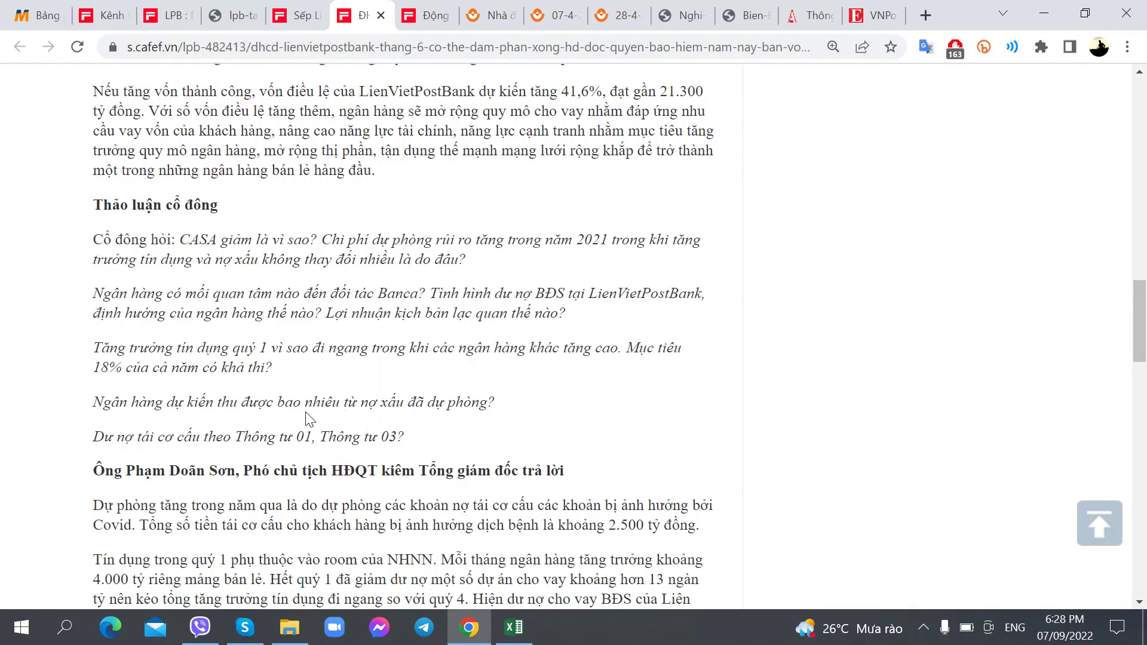
{"action": "scroll", "coordinate": [306, 418], "scroll_direction": "down", "scroll_amount": 2}
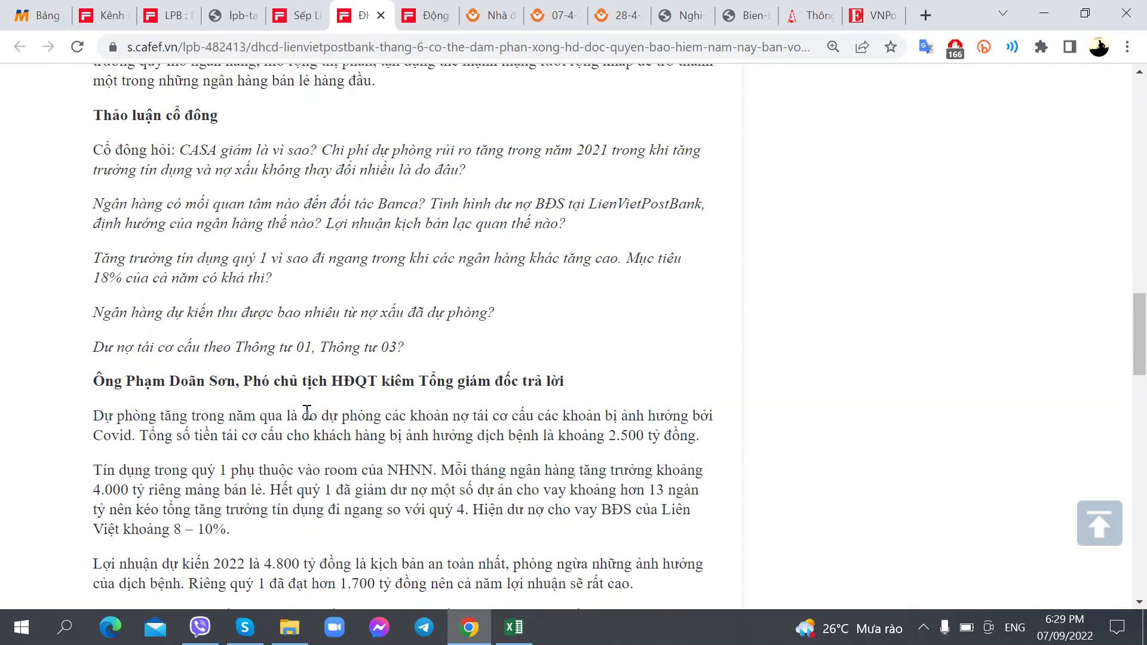
{"action": "key", "text": "alt+Tab"}
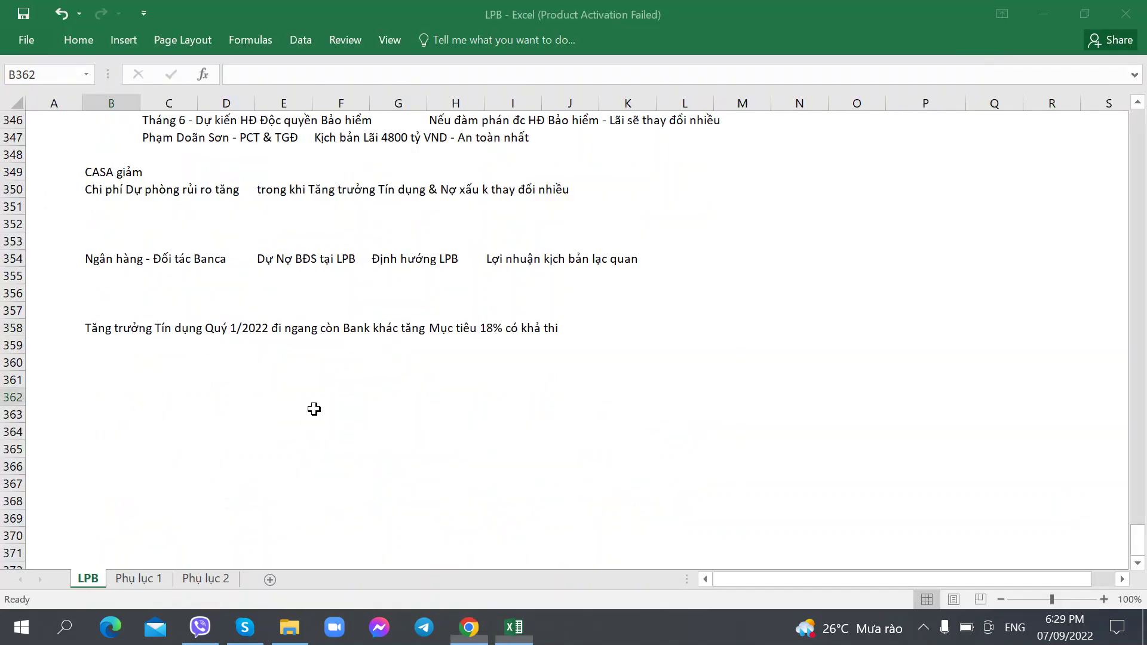
{"action": "type", "text": "LPB"}
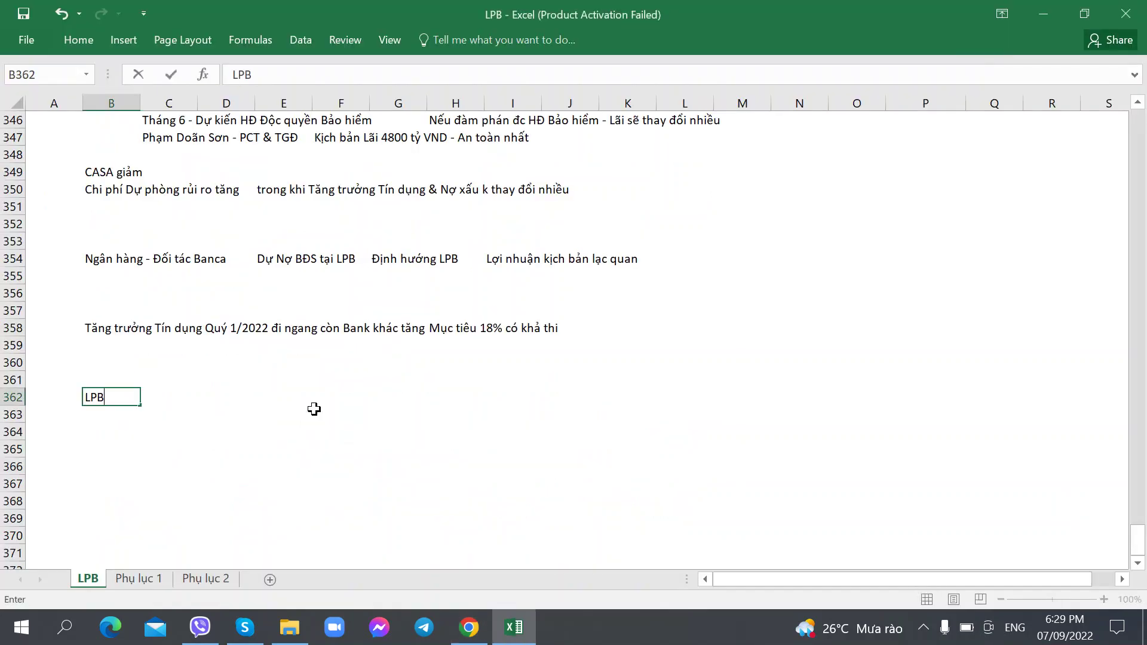
{"action": "type", "text": " thu đc nhiêu "}
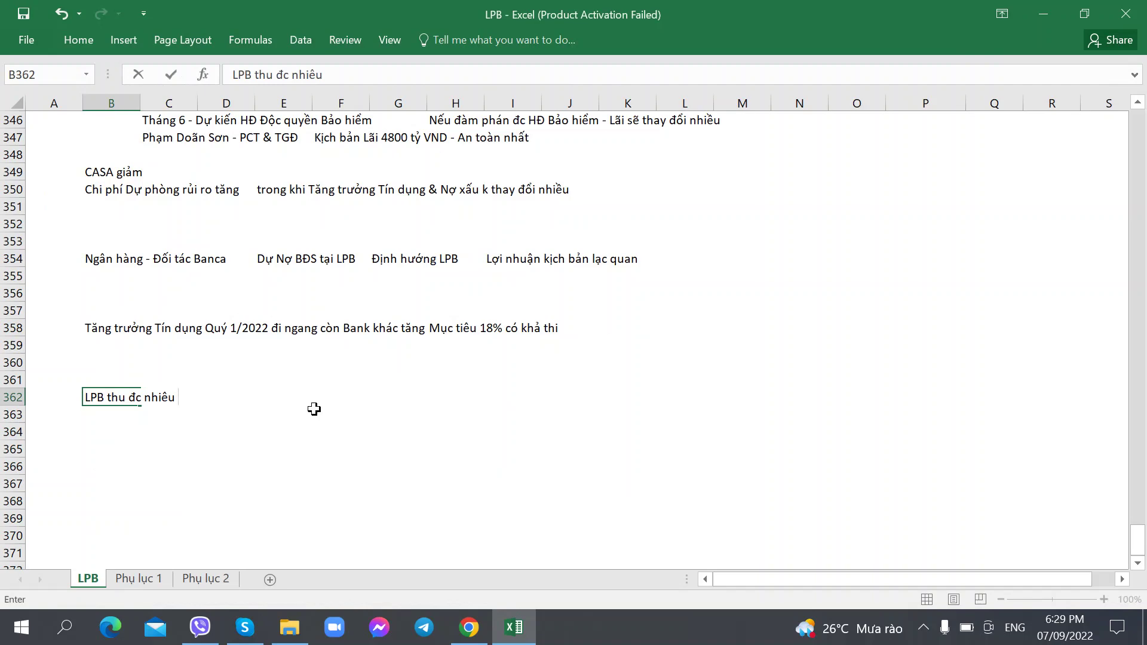
{"action": "type", "text": "tuDự"}
{"action": "key", "text": "alt+Tab"}
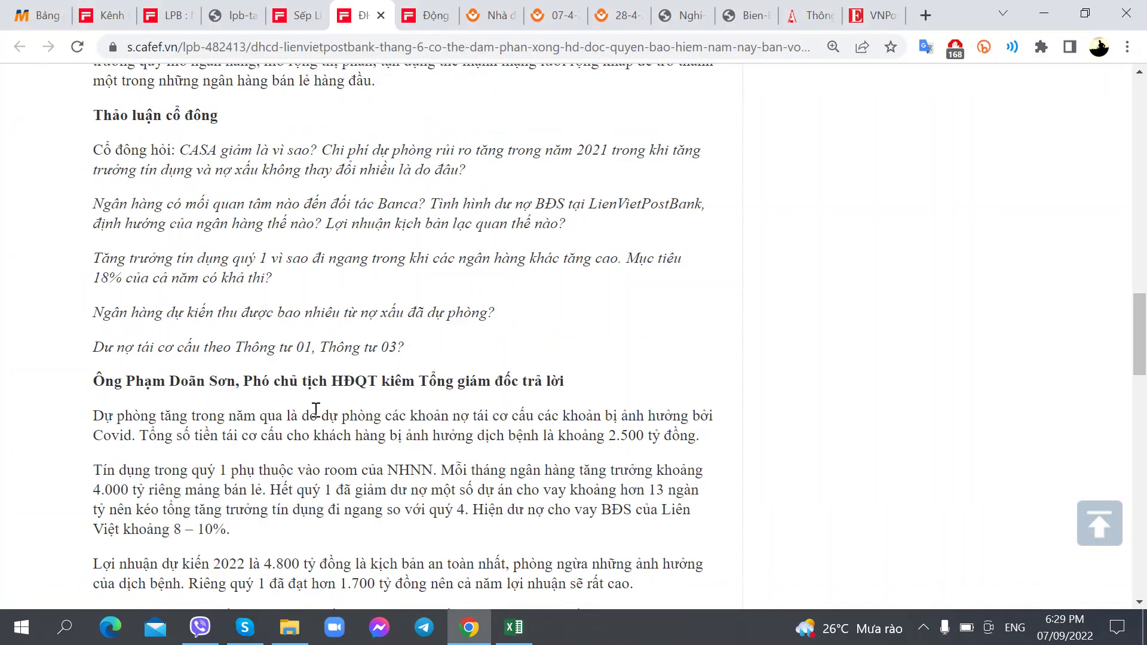
{"action": "key", "text": "alt+Tab"}
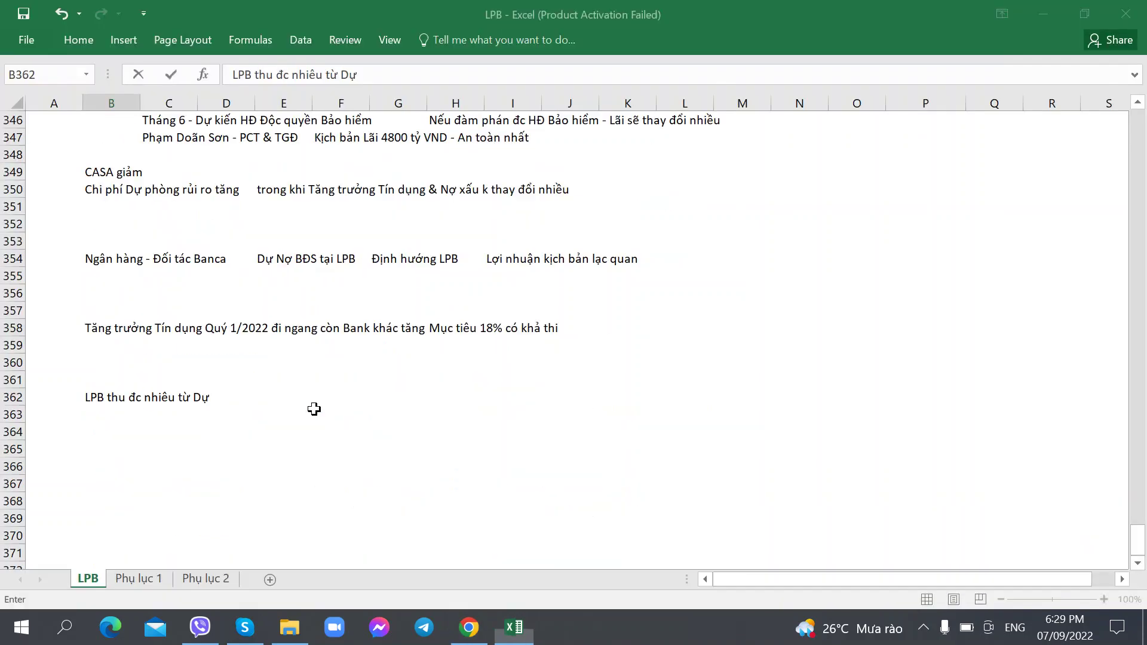
{"action": "key", "text": "BackSpace"}
{"action": "key", "text": "BackSpace"}
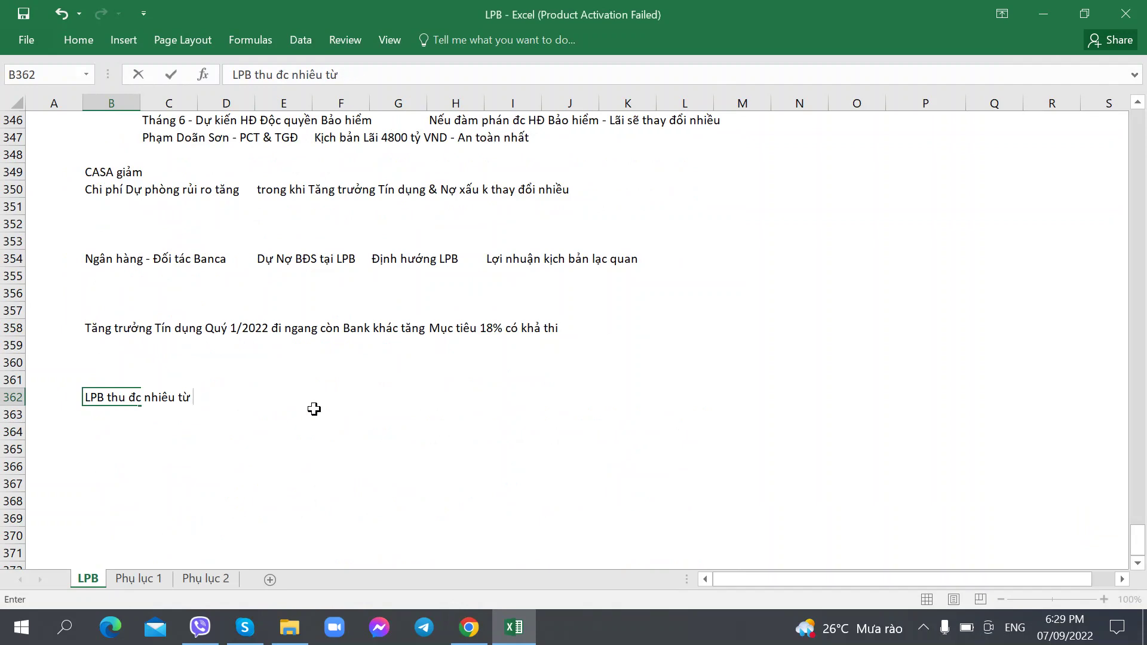
{"action": "type", "text": "Nợ xấu"}
{"action": "key", "text": "alt+Tab"}
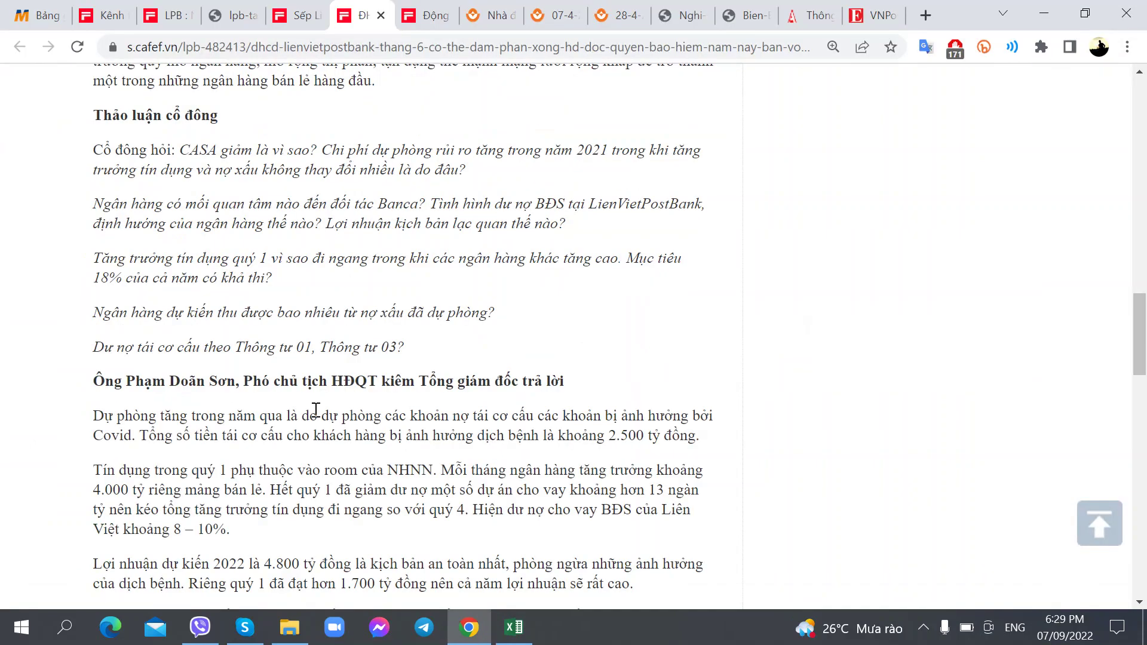
{"action": "key", "text": "alt+Tab"}
{"action": "type", "text": "đã du"}
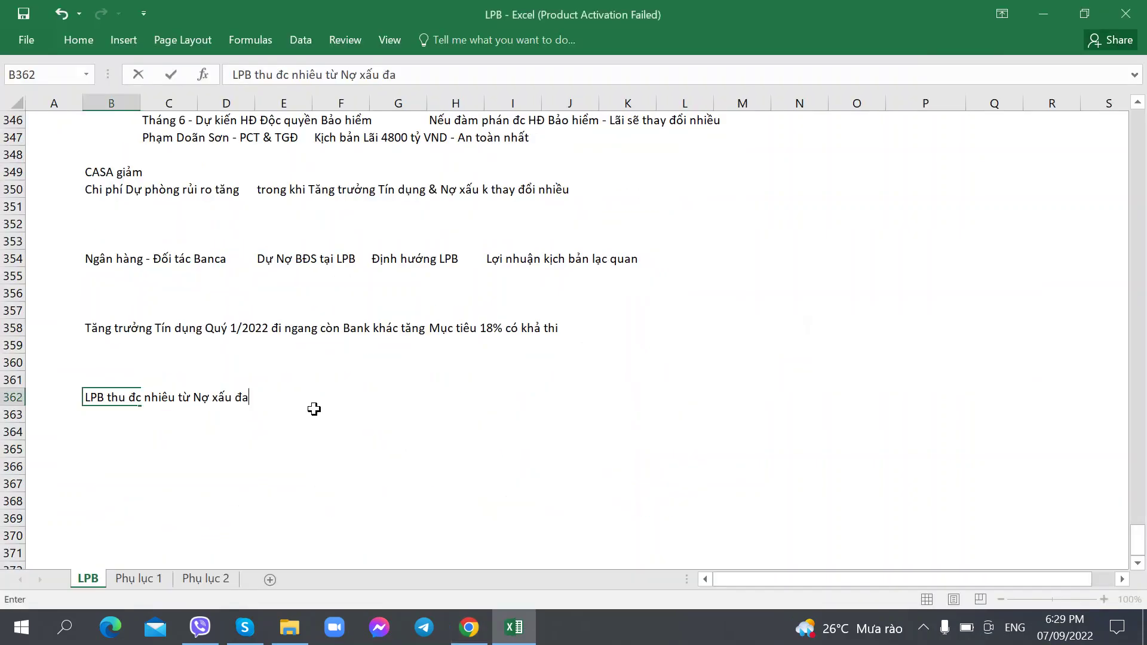
{"action": "type", "text": " phòng"}
{"action": "key", "text": "Return"}
Recheck the bad debt question in the Chrome article and enter "Dự kiến" in cell G362 in Excel
{"action": "key", "text": "alt+Tab"}
{"action": "key", "text": "alt+Tab"}
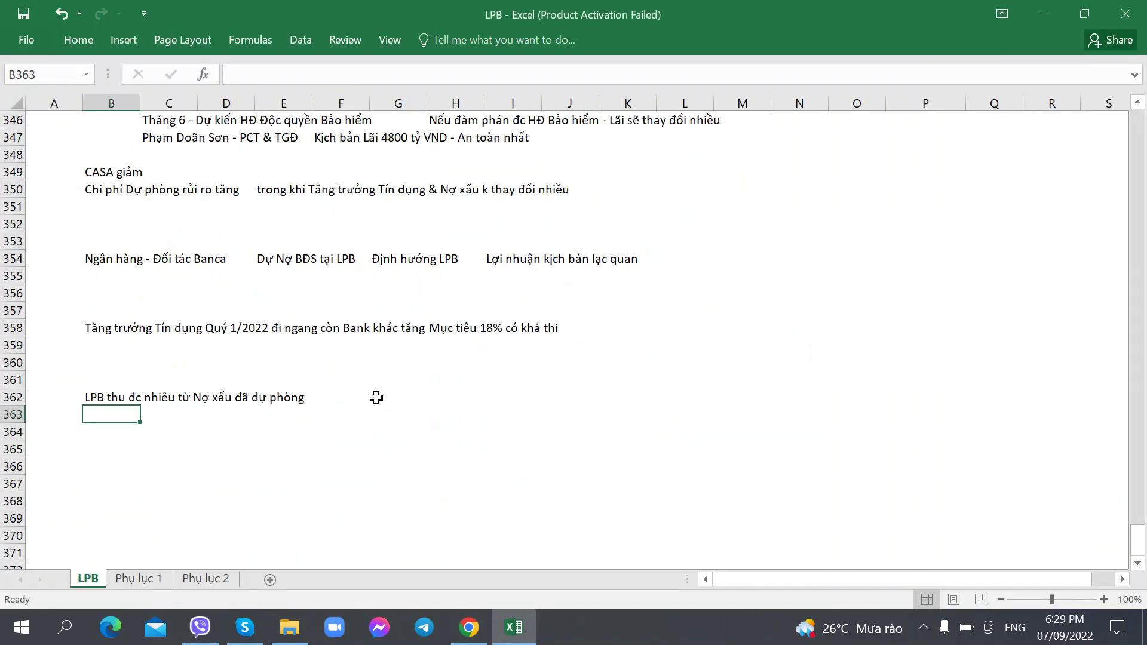
{"action": "left_click", "coordinate": [407, 397]}
{"action": "type", "text": "Du"}
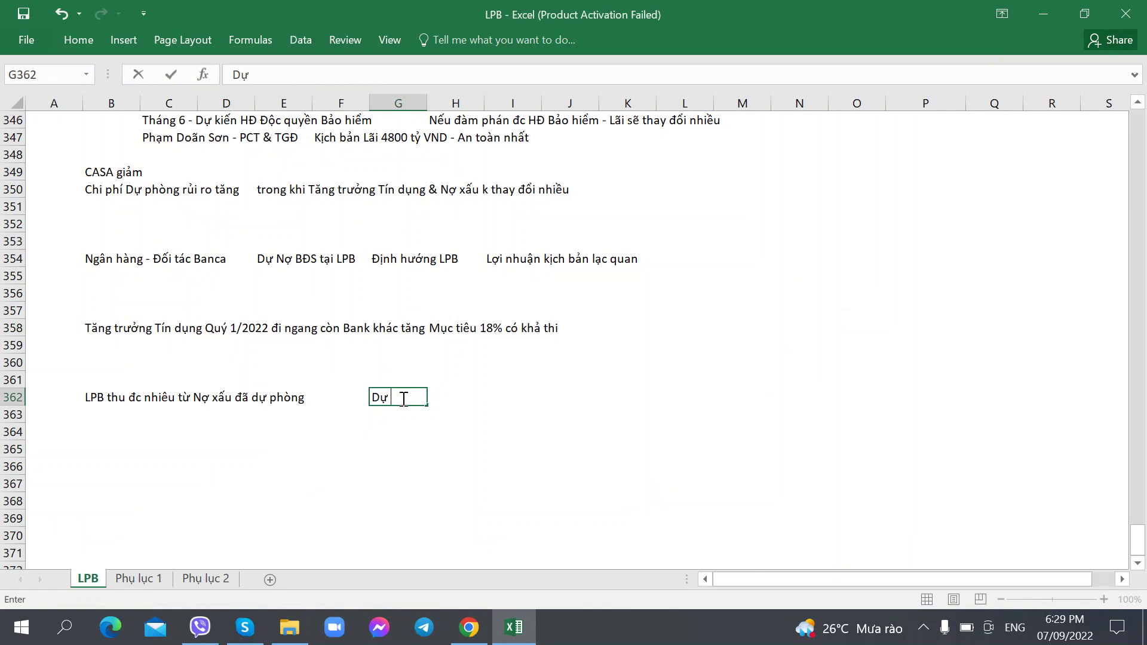
{"action": "type", "text": " kiến"}
{"action": "key", "text": "Return"}
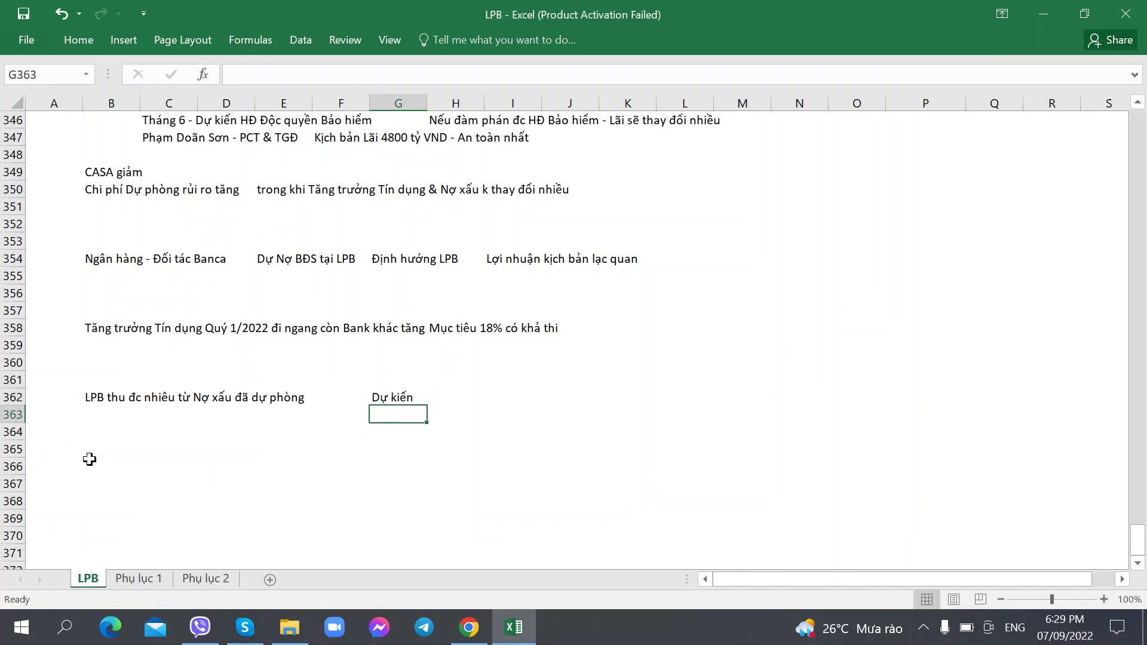
Read the restructured debt question in Chrome and enter "Dư Nợ tái cơ cấu theo TT 01 và TT 03?" in cell B366 in Excel
{"action": "key", "text": "alt+Tab"}
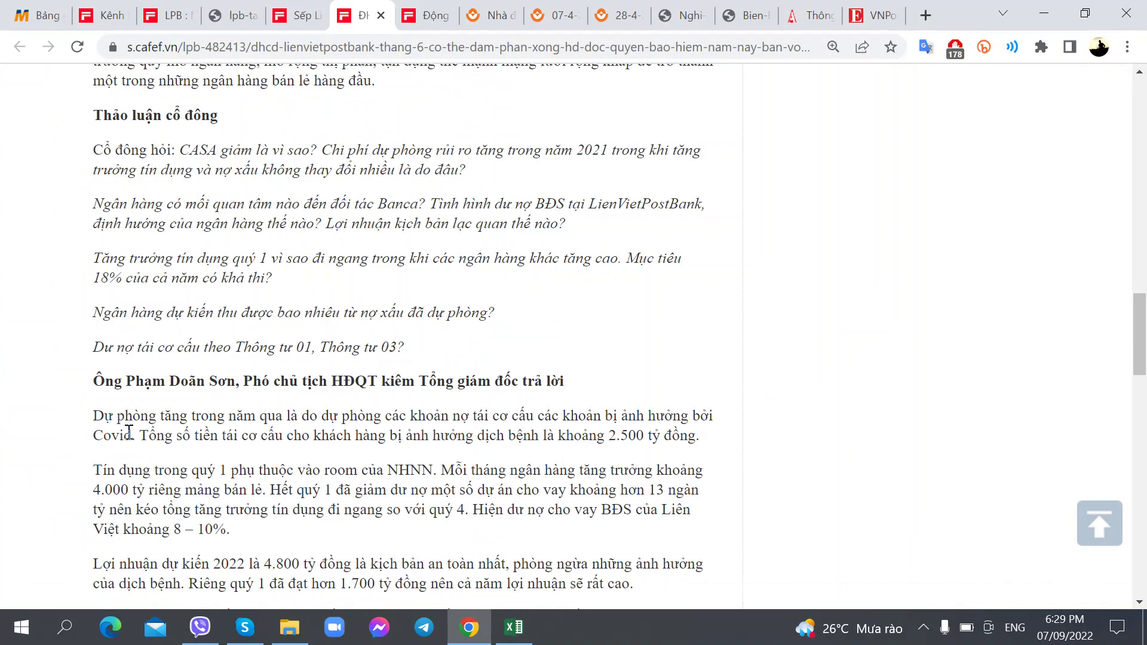
{"action": "key", "text": "alt+Tab"}
{"action": "type", "text": "Du "}
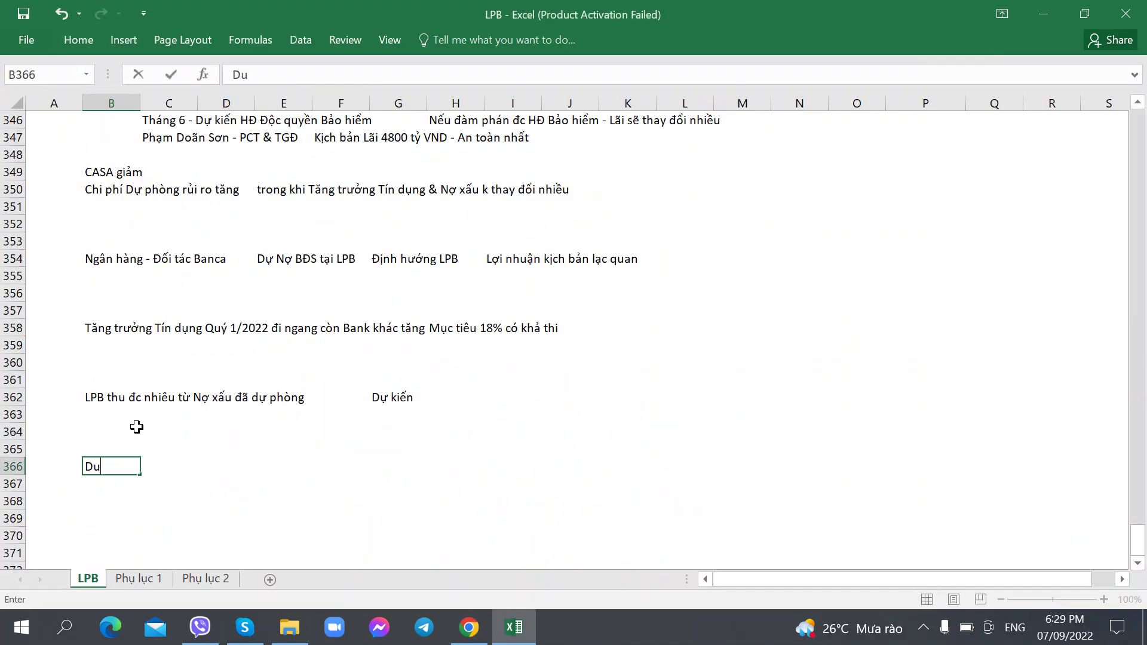
{"action": "type", "text": "Nợ tái cơ cấu theo TT 01"}
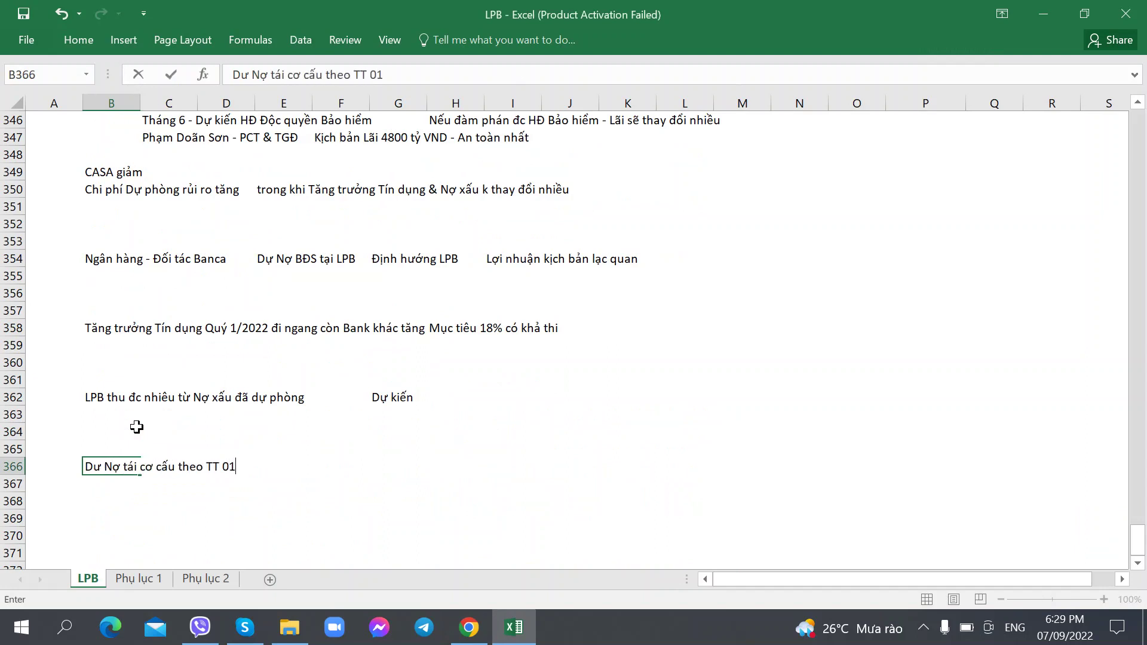
{"action": "type", "text": " và TT 03?"}
Read the bank management's answers on provisions, first-quarter credit and expected 2022 profit in the Chrome article and match them to the shareholder questions
{"action": "key", "text": "alt+Tab"}
{"action": "scroll", "coordinate": [157, 371], "scroll_direction": "down", "scroll_amount": 4}
{"action": "scroll", "coordinate": [156, 370], "scroll_direction": "down", "scroll_amount": 3}
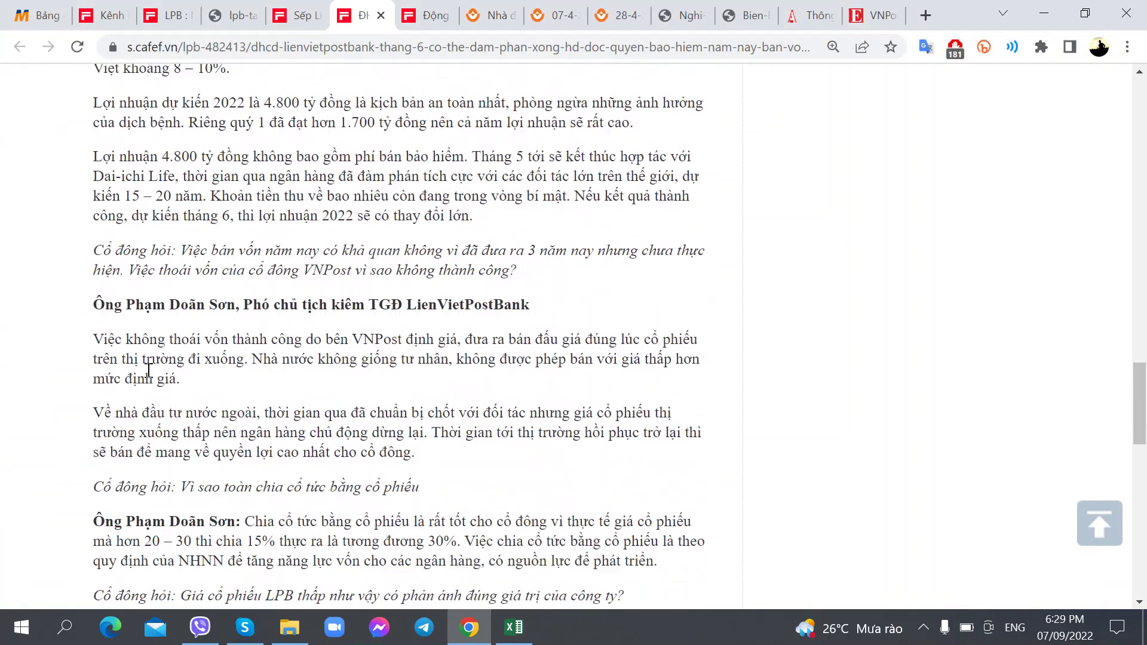
{"action": "scroll", "coordinate": [142, 330], "scroll_direction": "up", "scroll_amount": 3}
{"action": "scroll", "coordinate": [139, 330], "scroll_direction": "up", "scroll_amount": 2}
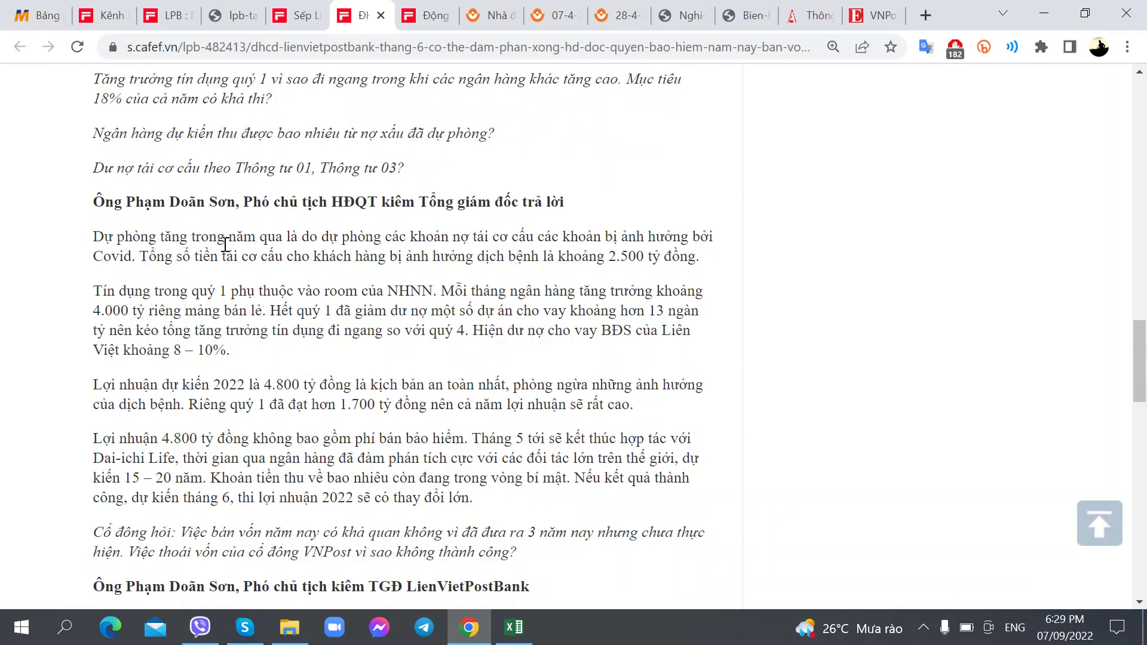
{"action": "scroll", "coordinate": [302, 245], "scroll_direction": "up", "scroll_amount": 3}
{"action": "scroll", "coordinate": [311, 394], "scroll_direction": "down", "scroll_amount": 2}
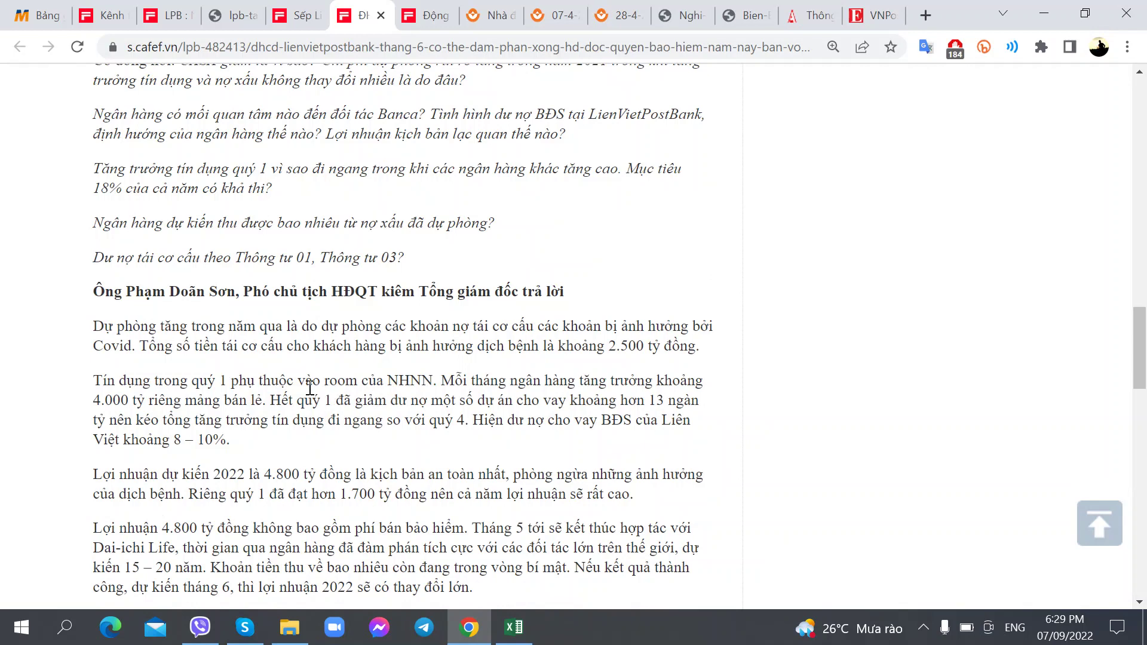
{"action": "scroll", "coordinate": [310, 389], "scroll_direction": "up", "scroll_amount": 2}
Recheck the provisions question in the Chrome article and enter "Dự phòng tăng 2021 là do Covid" in C351 in Excel
{"action": "key", "text": "alt+Tab"}
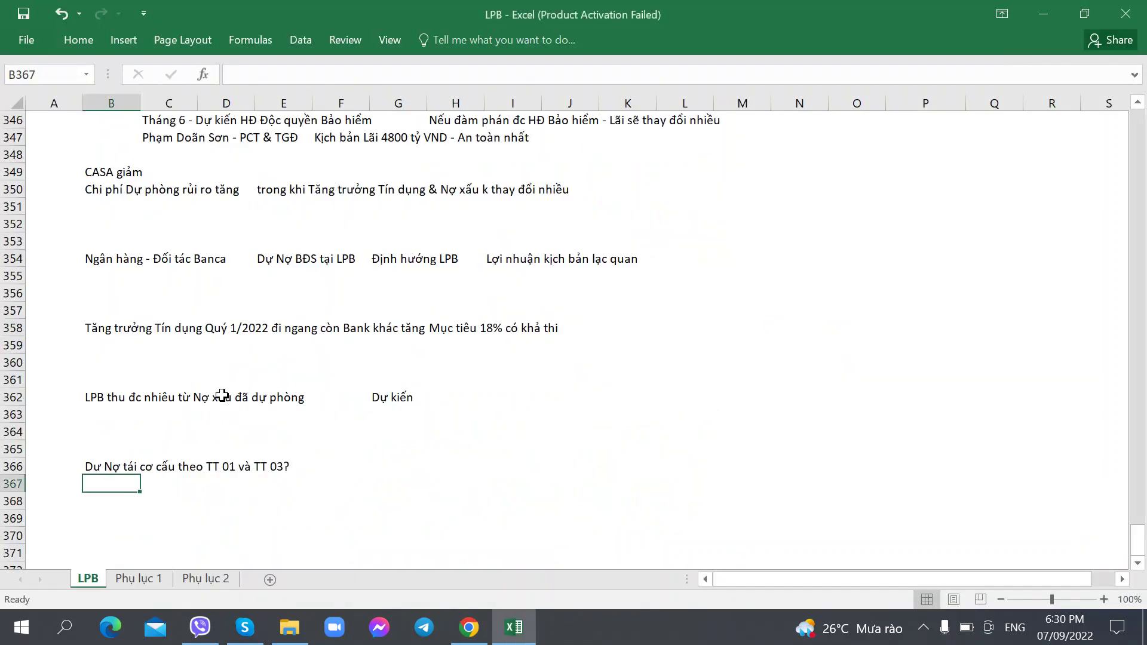
{"action": "left_click", "coordinate": [149, 208]}
{"action": "key", "text": "alt+Tab"}
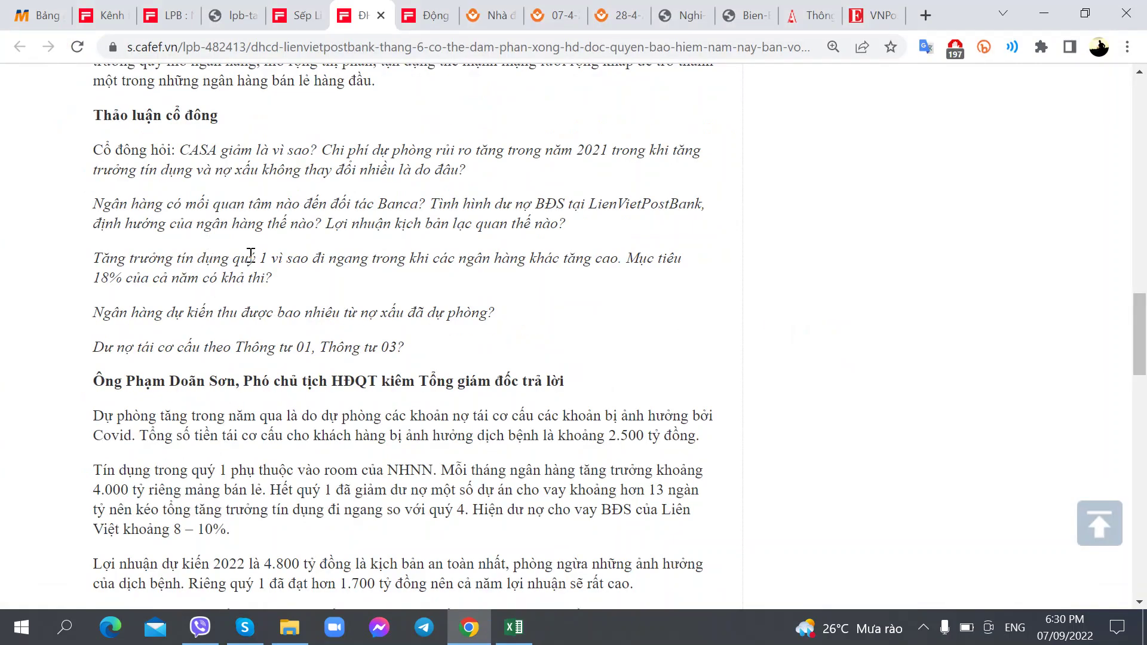
{"action": "key", "text": "alt+Tab"}
{"action": "type", "text": "Dự phòng t"}
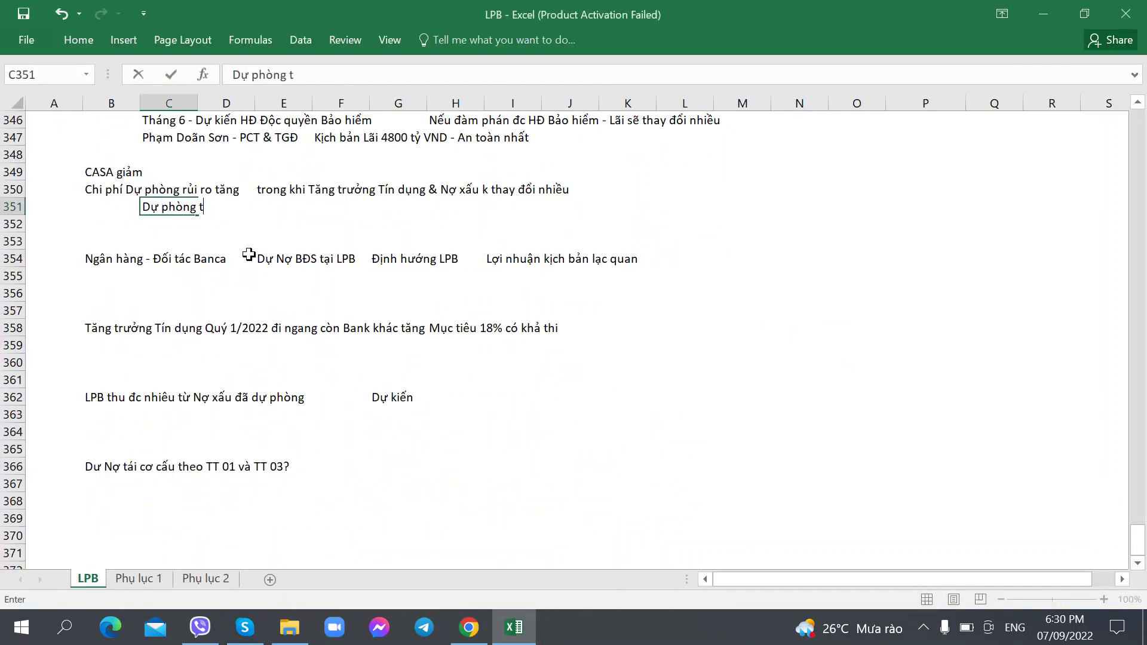
{"action": "type", "text": "ăng 2021 là"}
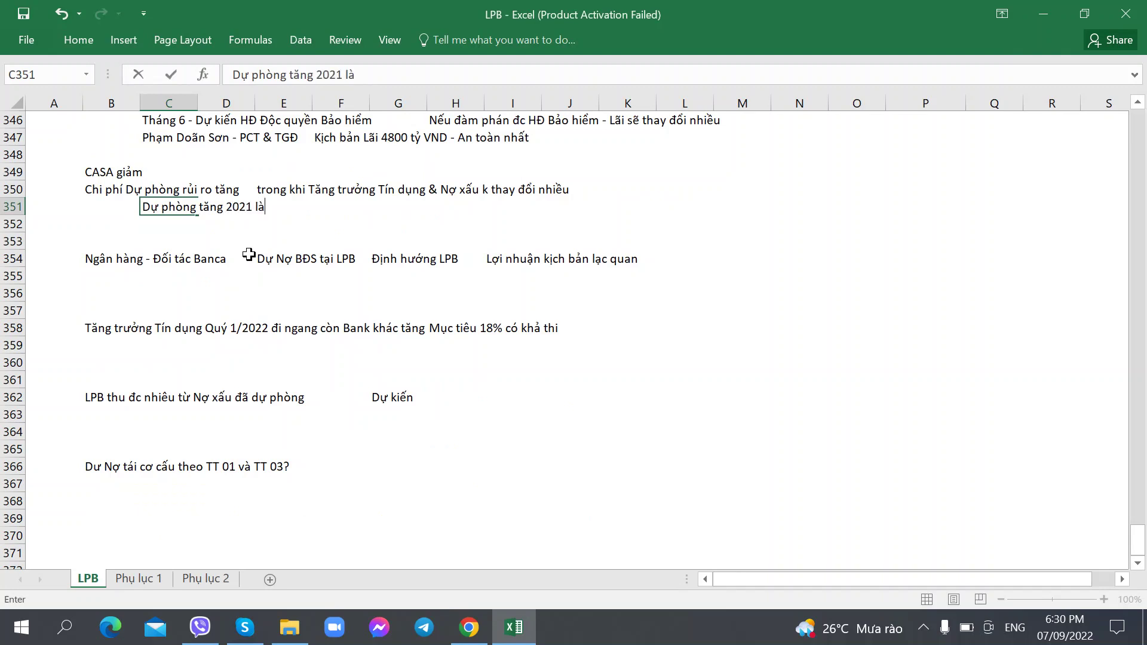
{"action": "type", "text": " do Cvoid"}
{"action": "key", "text": "BackSpace"}
{"action": "key", "text": "BackSpace"}
{"action": "key", "text": "BackSpace"}
{"action": "key", "text": "BackSpace"}
{"action": "type", "text": "ovid"}
Reread the provisions answer in Chrome and begin a note in G351 in Excel with "Tổng số tiền Tái cơ cấu"
{"action": "key", "text": "alt+Tab"}
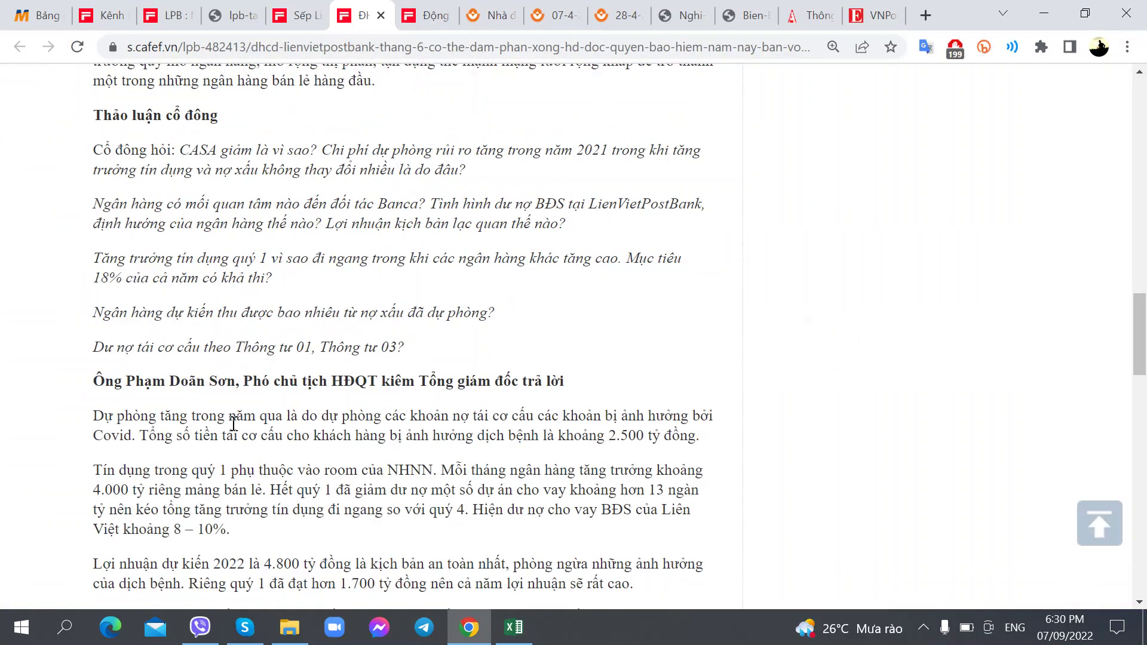
{"action": "key", "text": "alt+Tab"}
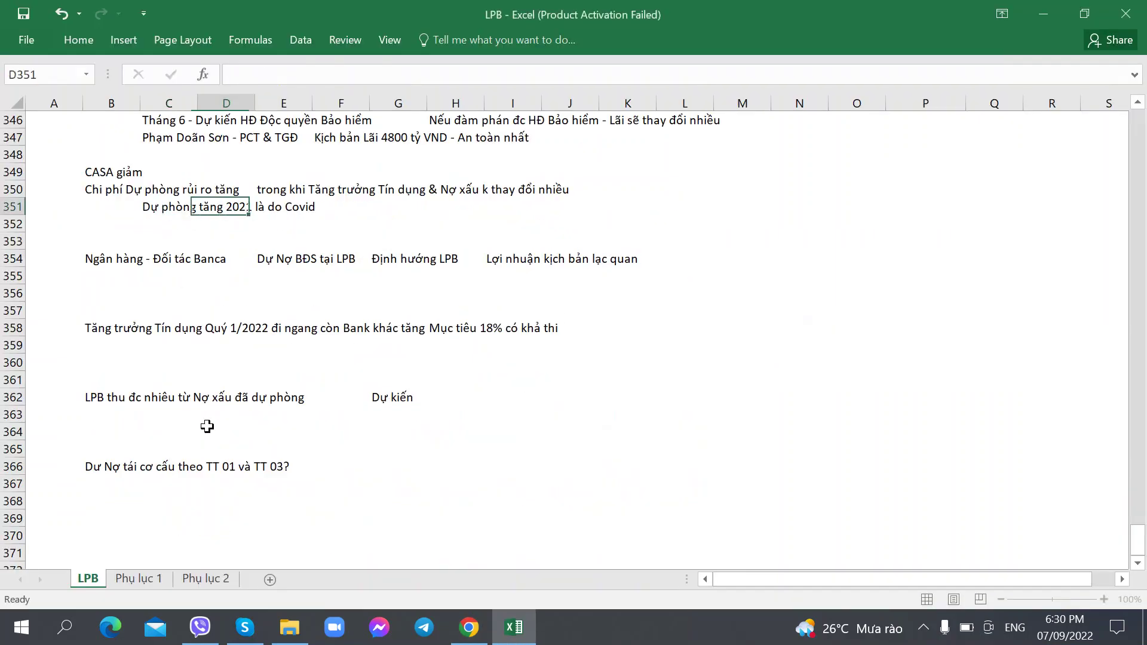
{"action": "key", "text": "Tab"}
{"action": "key", "text": "Tab"}
{"action": "key", "text": "Tab"}
{"action": "key", "text": "Tab"}
{"action": "type", "text": "Tống số tiền Tái c"}
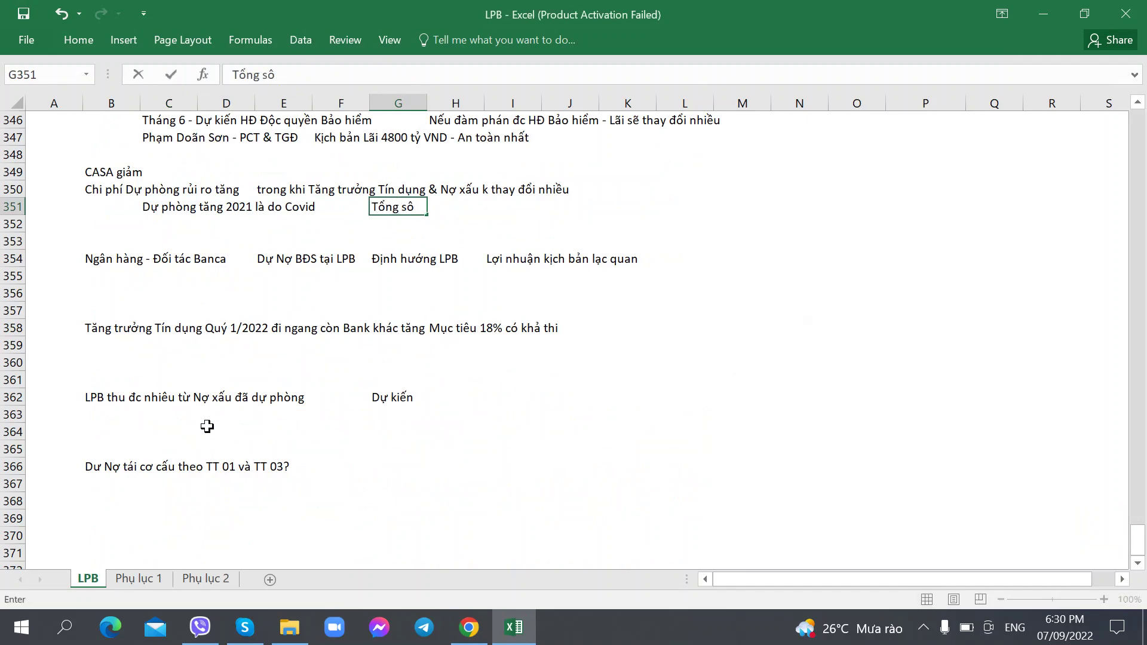
{"action": "type", "text": "ơ cấu"}
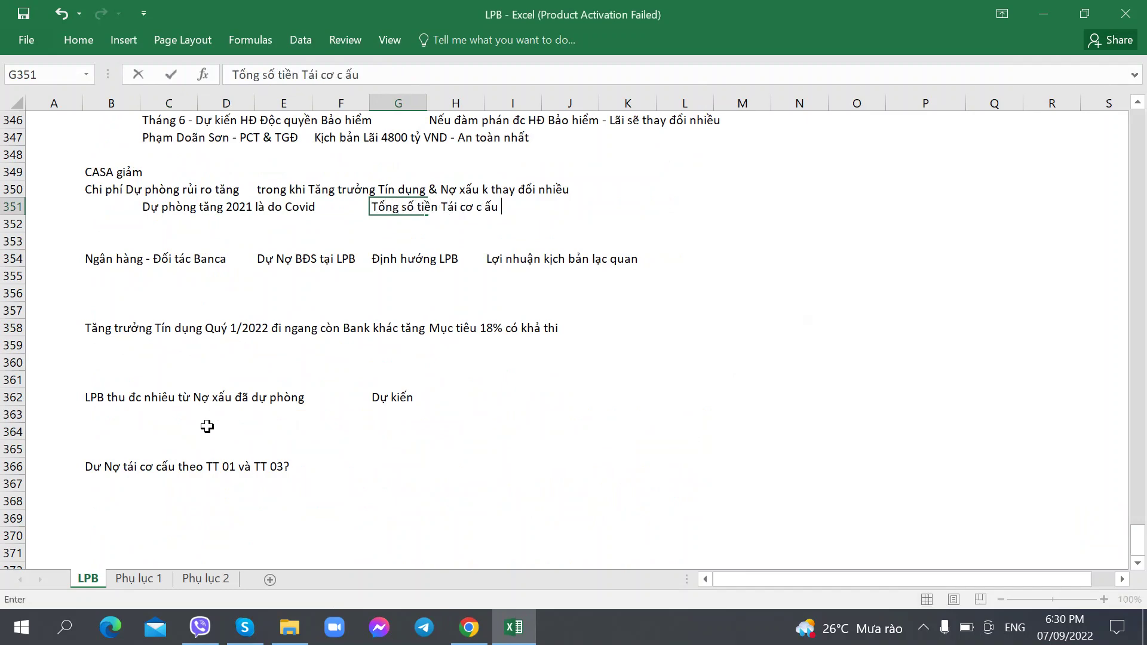
{"action": "key", "text": "alt+Tab"}
{"action": "key", "text": "alt+Tab"}
{"action": "key", "text": "BackSpace"}
{"action": "key", "text": "BackSpace"}
{"action": "type", "text": "cấu"}
Recheck the restructured amount in Chrome and complete the G351 note in Excel with "cho KH bị ảnh hưởng Dịch bệnh - 2500 tỷ VND"
{"action": "key", "text": "alt+Tab"}
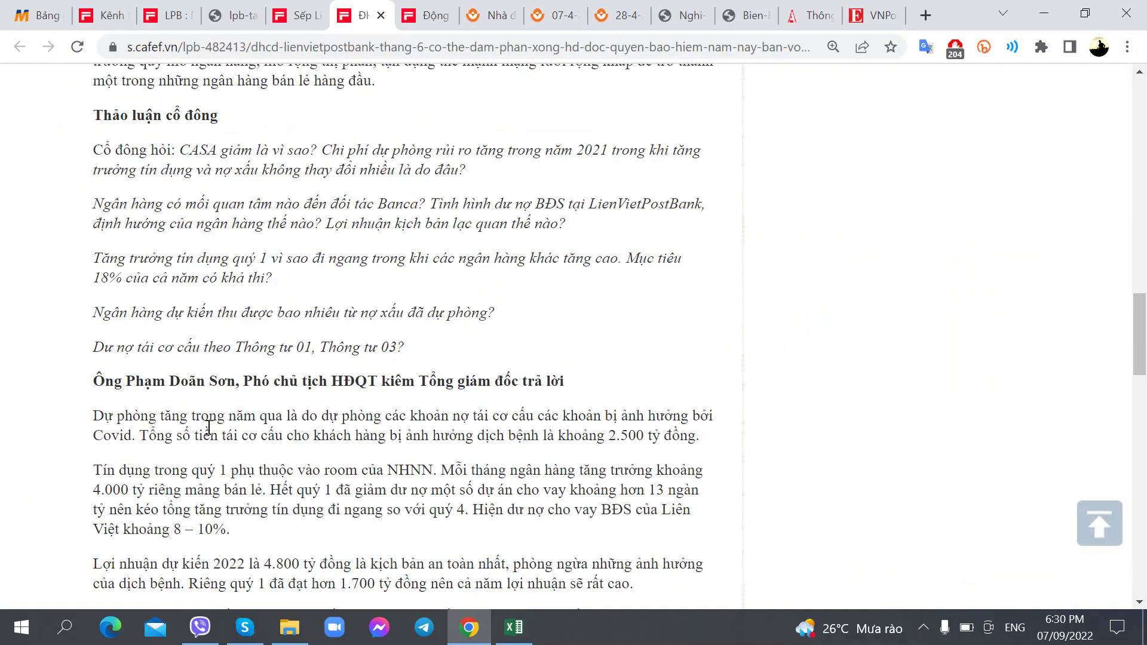
{"action": "key", "text": "alt+Tab"}
{"action": "type", "text": "cho khách"}
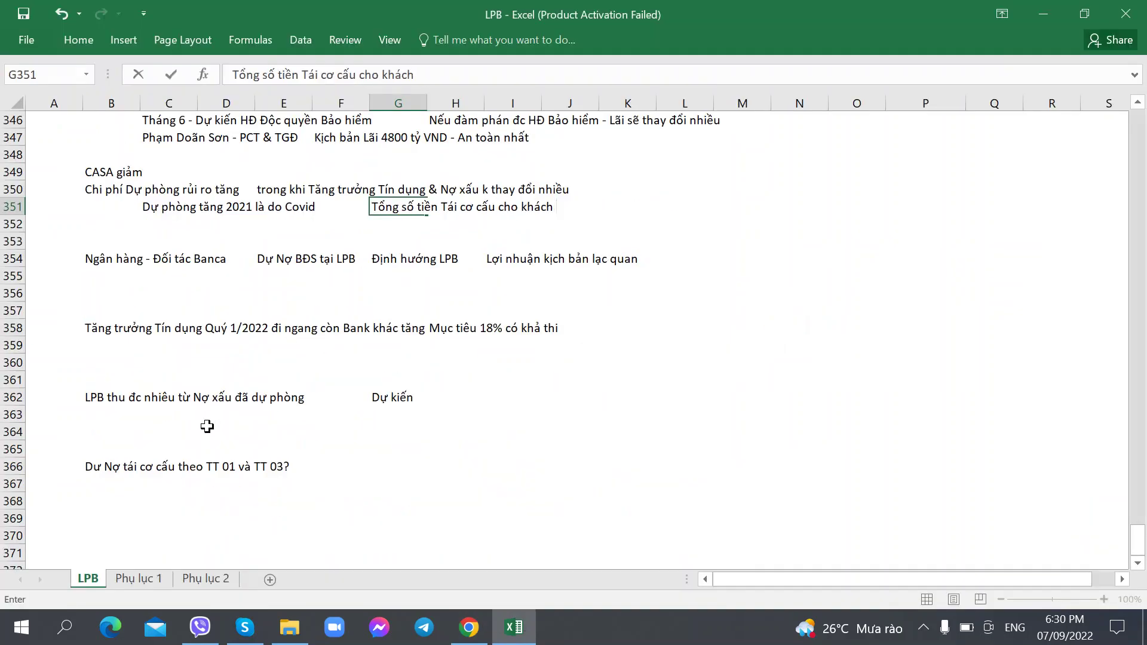
{"action": "key", "text": "BackSpace"}
{"action": "key", "text": "BackSpace"}
{"action": "key", "text": "BackSpace"}
{"action": "key", "text": "BackSpace"}
{"action": "key", "text": "BackSpace"}
{"action": "key", "text": "BackSpace"}
{"action": "type", "text": "KH bị ảnh "}
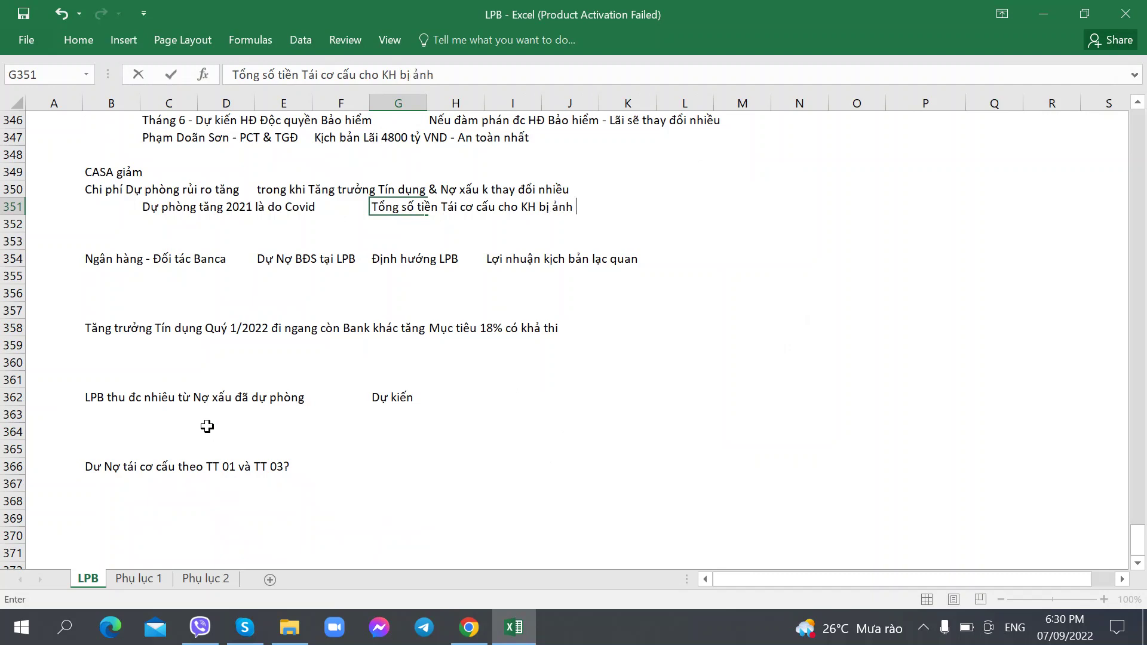
{"action": "type", "text": "hưởng Dịch bện"}
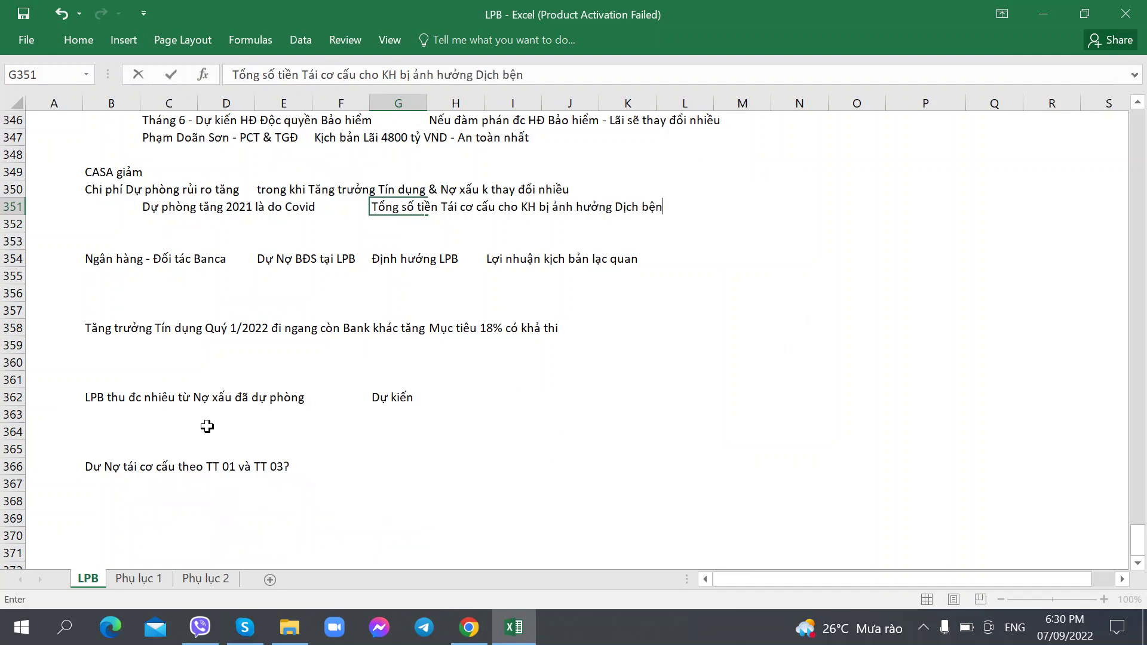
{"action": "type", "text": "h -"}
{"action": "key", "text": "BackSpace"}
{"action": "key", "text": "BackSpace"}
{"action": "key", "text": "BackSpace"}
{"action": "type", "text": "h - 2500 tỷ VND"}
{"action": "key", "text": "Return"}
Read the first-quarter credit answer in Chrome and compare it with the Tín dụng TT 1 figures for 2021 and 6T/2022 in Excel's business plan table
{"action": "key", "text": "alt+Tab"}
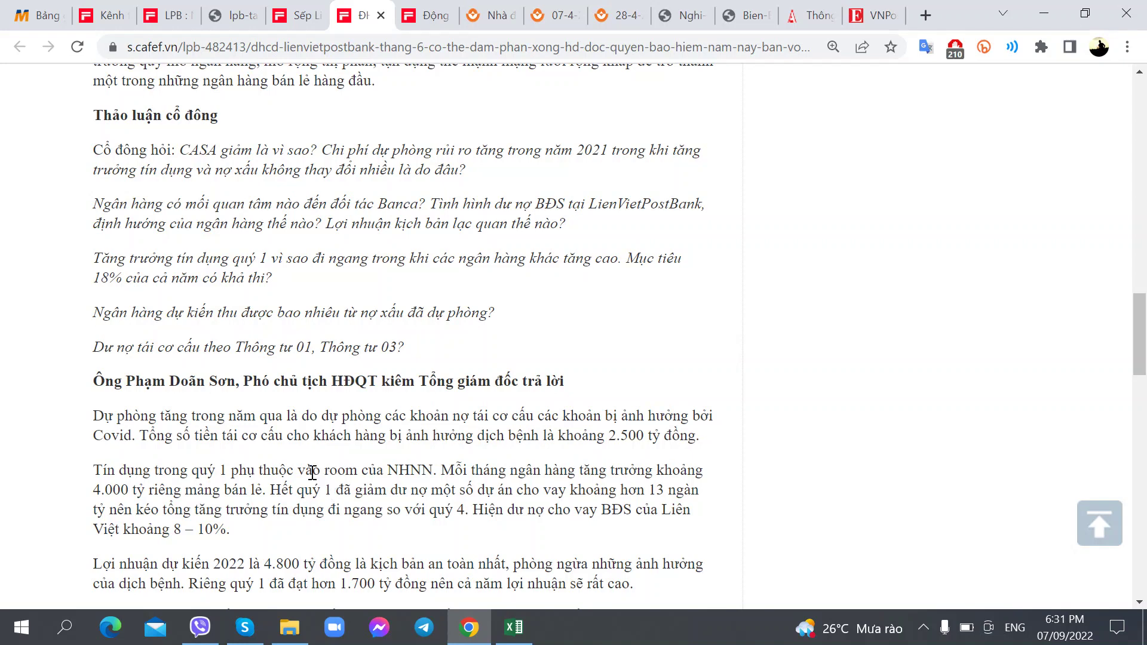
{"action": "left_click_drag", "start_coordinate": [305, 471], "coordinate": [394, 471]}
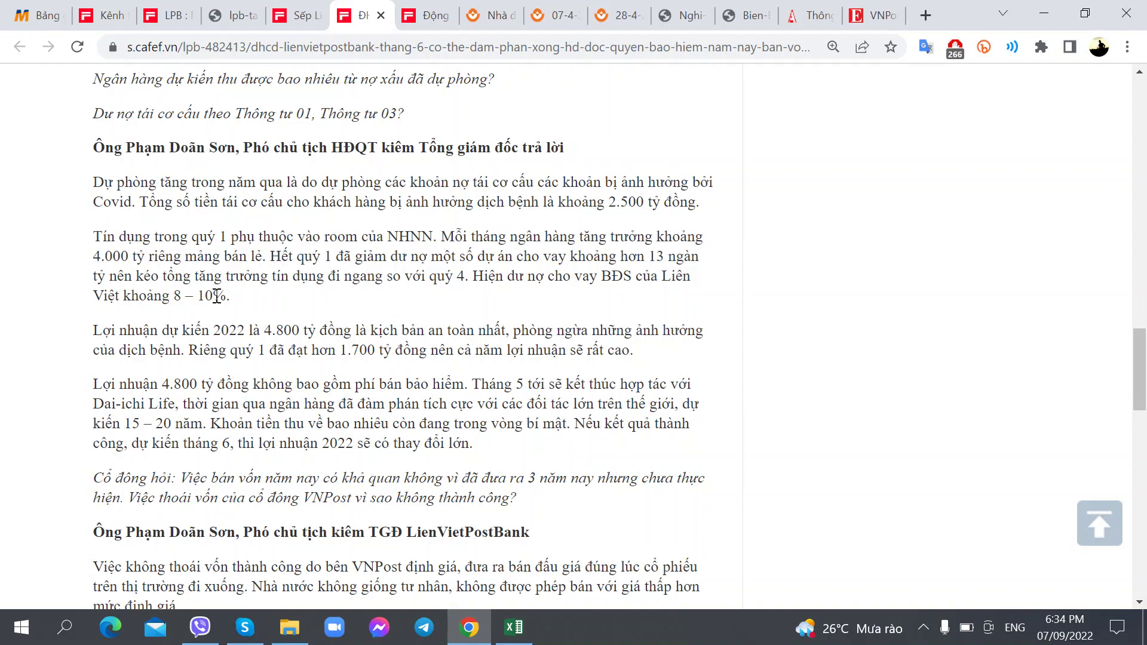
{"action": "key", "text": "alt+Tab"}
{"action": "scroll", "coordinate": [301, 348], "scroll_direction": "up", "scroll_amount": 18}
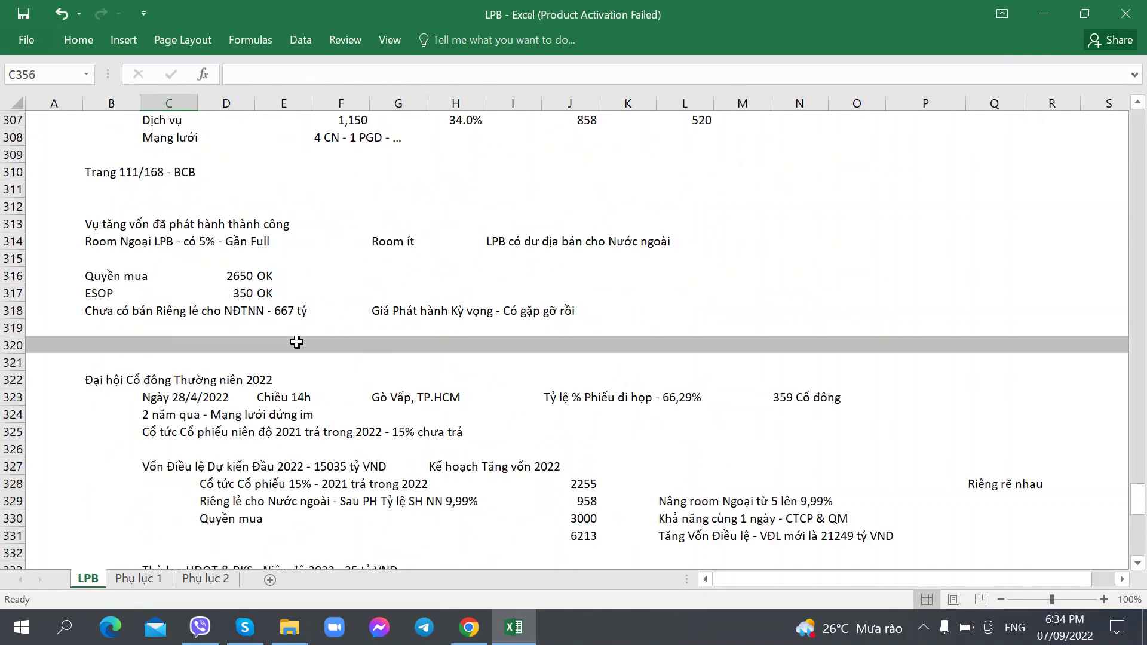
{"action": "scroll", "coordinate": [297, 342], "scroll_direction": "down", "scroll_amount": 2}
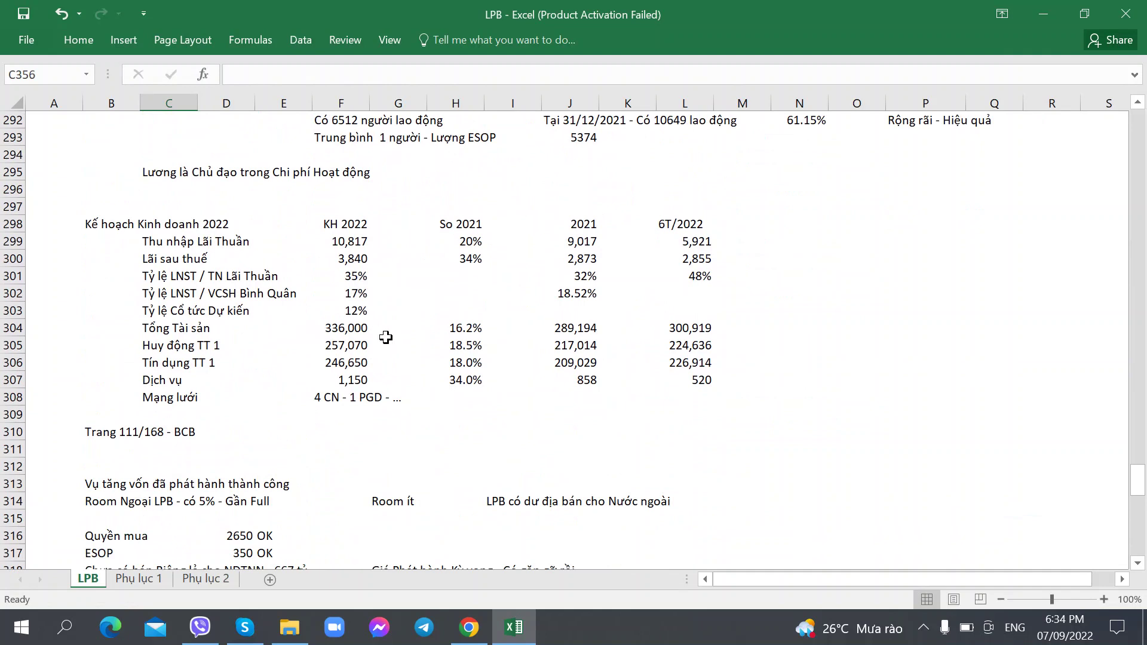
{"action": "left_click", "coordinate": [557, 362]}
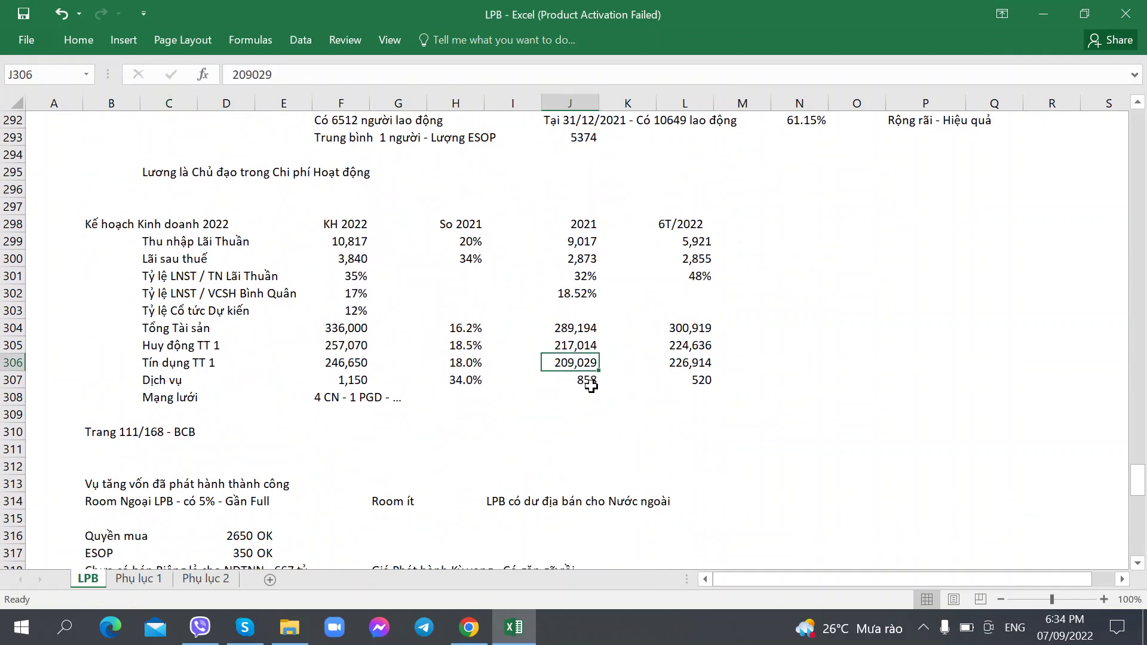
{"action": "left_click", "coordinate": [352, 384]}
{"action": "left_click", "coordinate": [683, 366]}
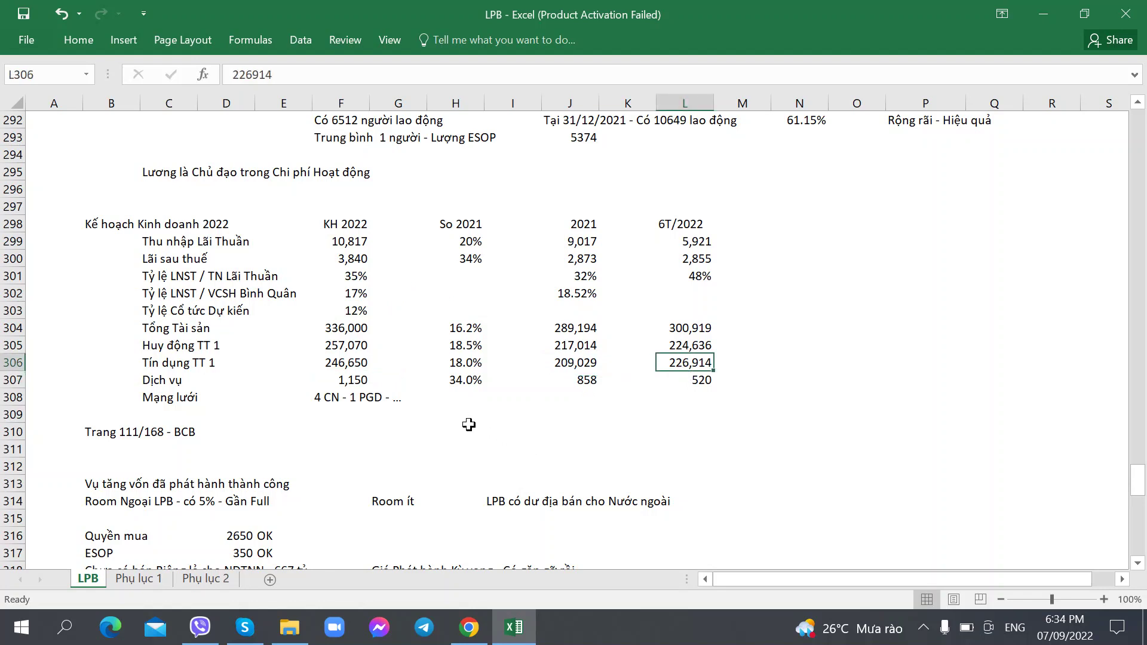
{"action": "left_click", "coordinate": [566, 364]}
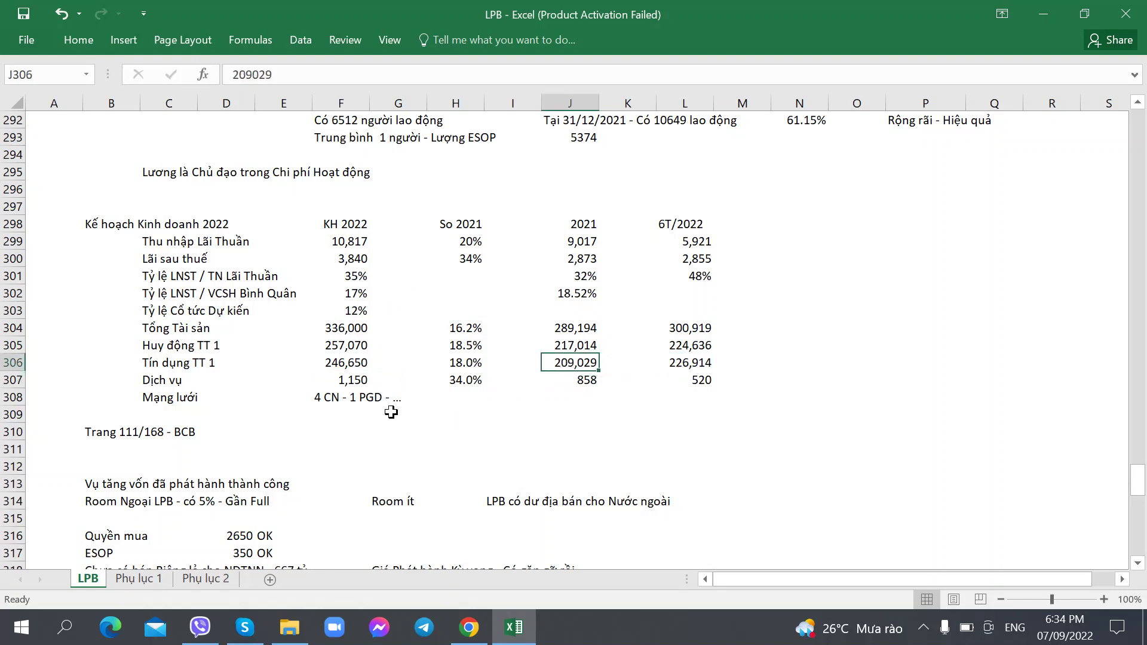
{"action": "scroll", "coordinate": [351, 406], "scroll_direction": "down", "scroll_amount": 3}
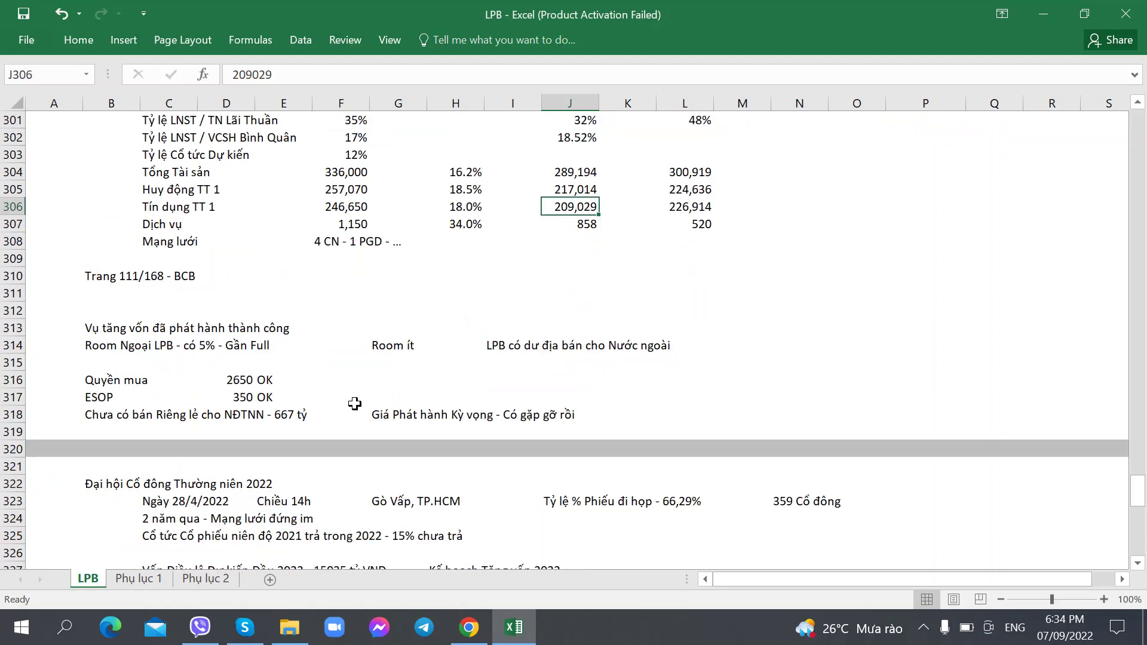
{"action": "scroll", "coordinate": [355, 403], "scroll_direction": "up", "scroll_amount": 2}
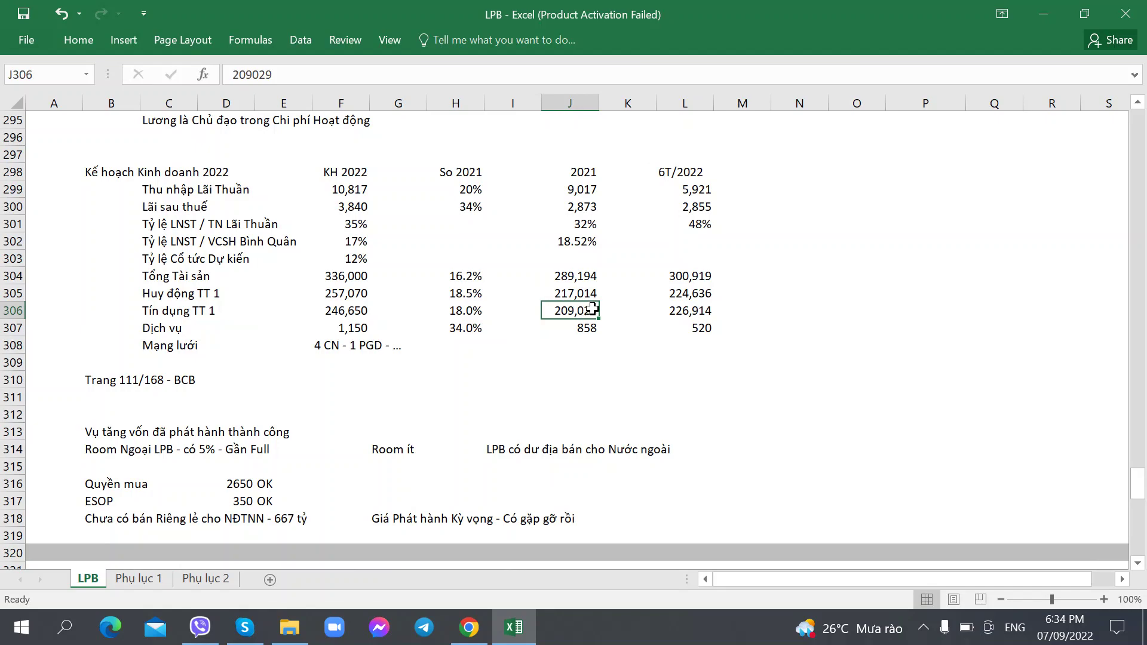
{"action": "scroll", "coordinate": [511, 434], "scroll_direction": "down", "scroll_amount": 4}
{"action": "scroll", "coordinate": [509, 443], "scroll_direction": "down", "scroll_amount": 13}
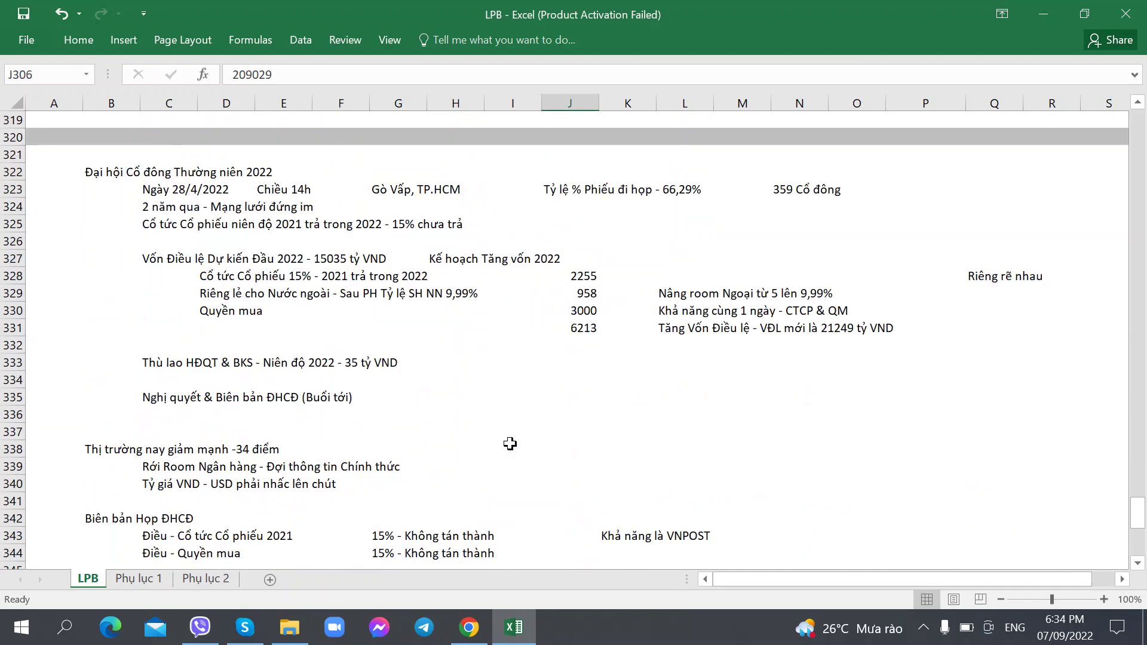
{"action": "scroll", "coordinate": [510, 443], "scroll_direction": "down", "scroll_amount": 1}
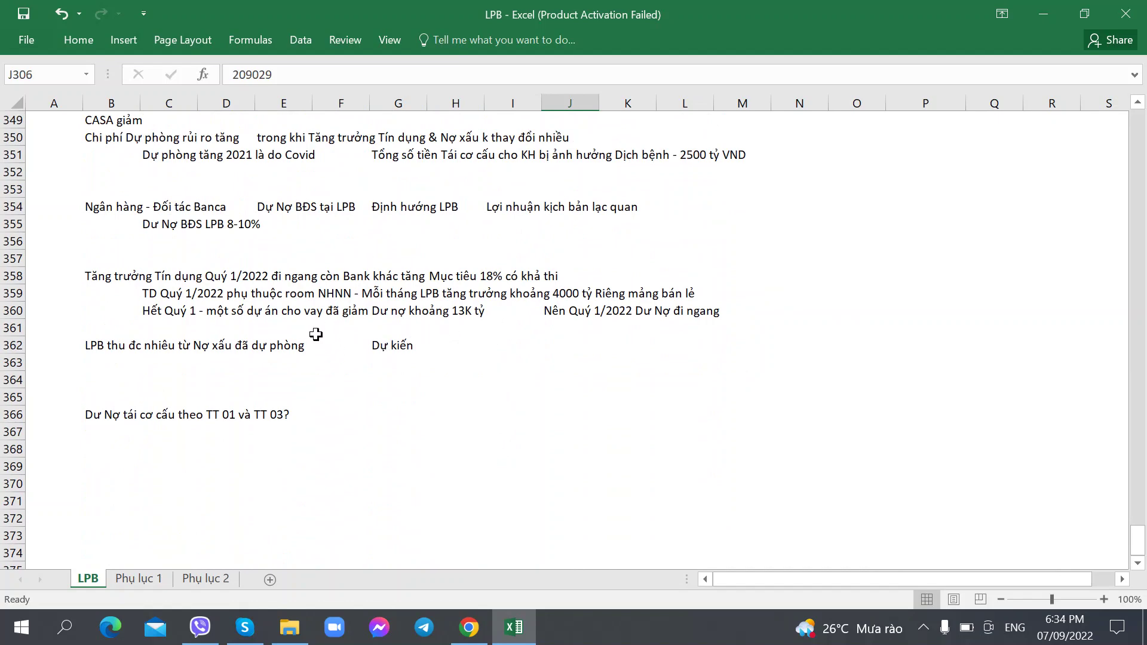
Compare the first-quarter credit answer in the Chrome article with the reduced project lending note in C360 in Excel
{"action": "key", "text": "alt+Tab"}
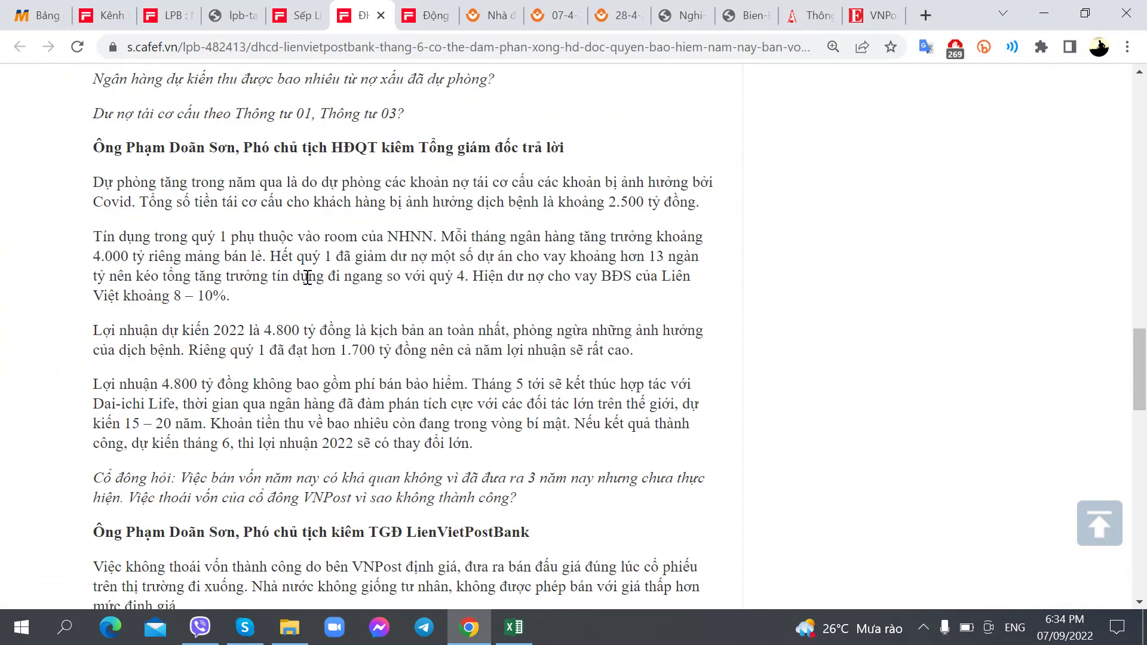
{"action": "key", "text": "alt+Tab"}
{"action": "left_click", "coordinate": [193, 313]}
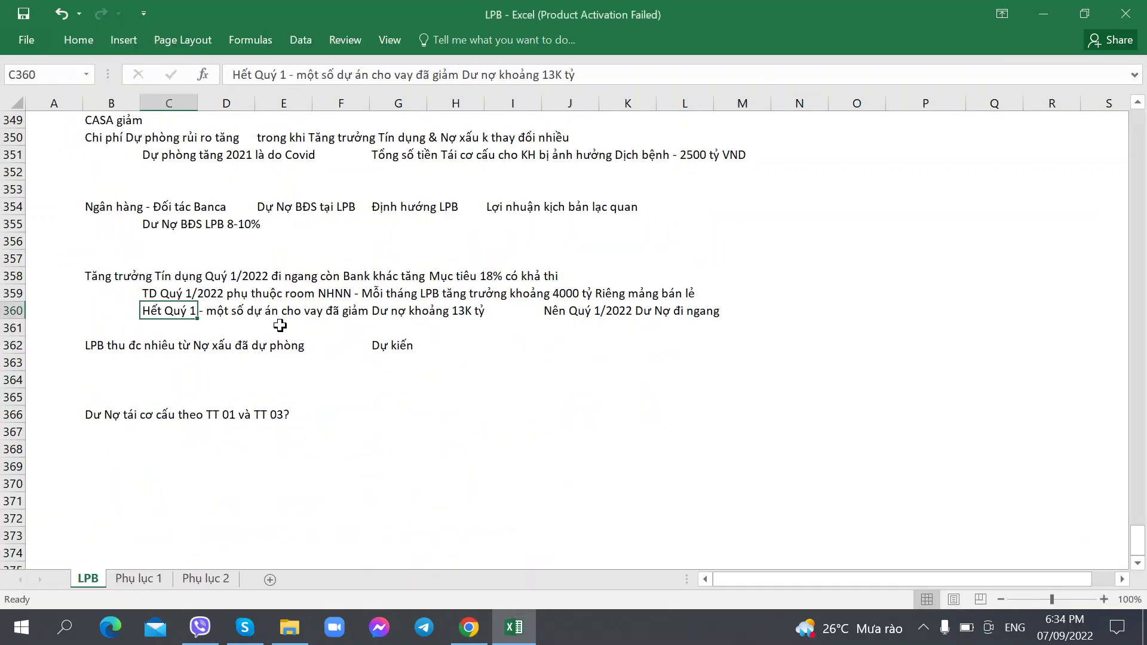
{"action": "key", "text": "alt+Tab"}
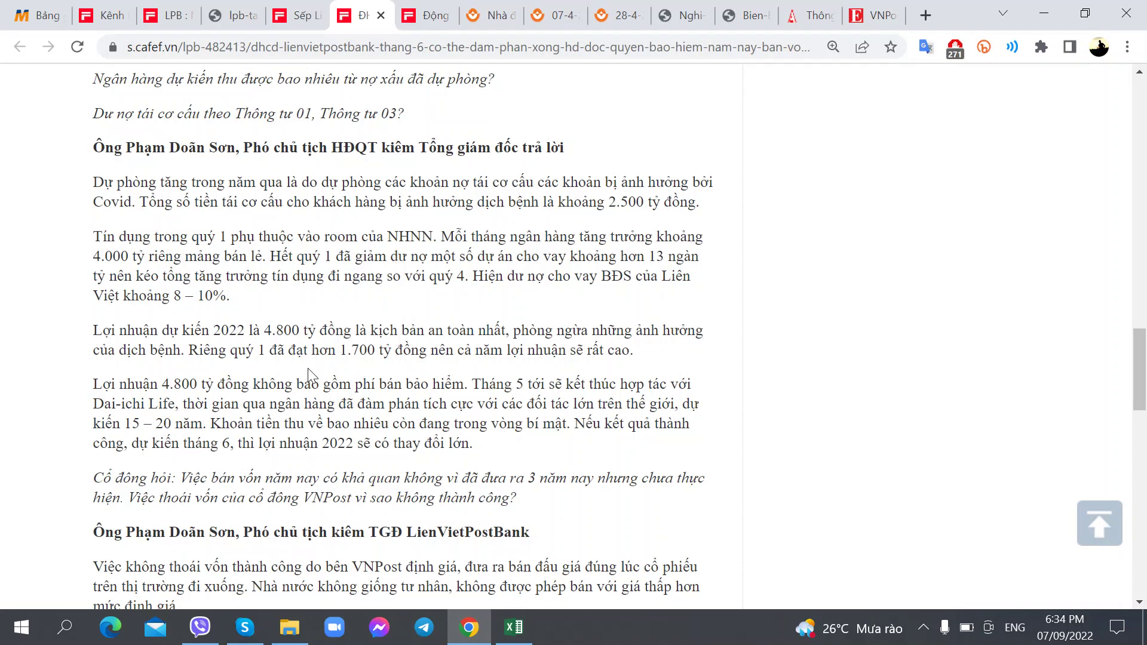
{"action": "key", "text": "alt+Tab"}
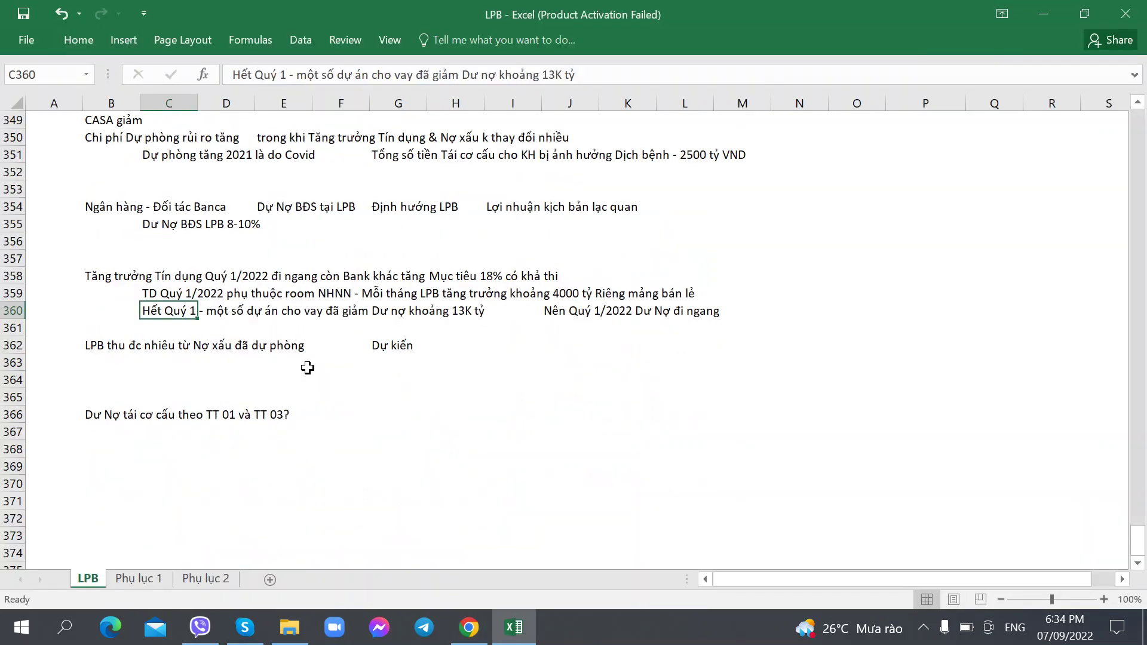
Read the expected 2022 profit answer in Chrome and check LPB's Q1.22 pre-tax and after-tax profit on Excel's Phụ lục 2 sheet
{"action": "key", "text": "alt+Tab"}
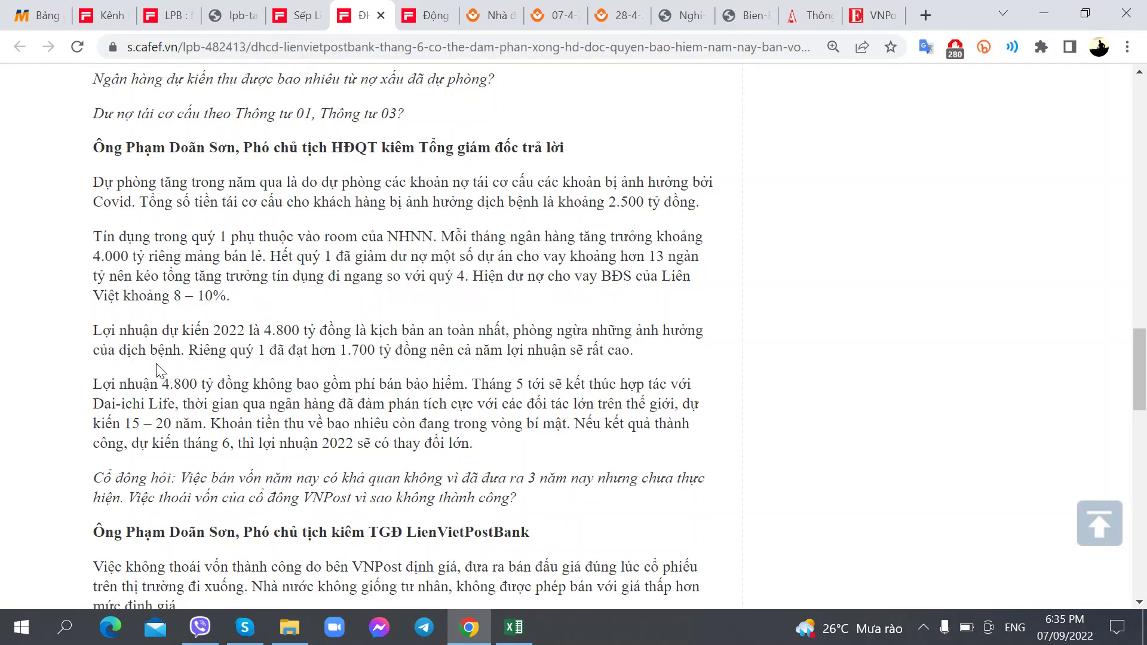
{"action": "key", "text": "alt+Tab"}
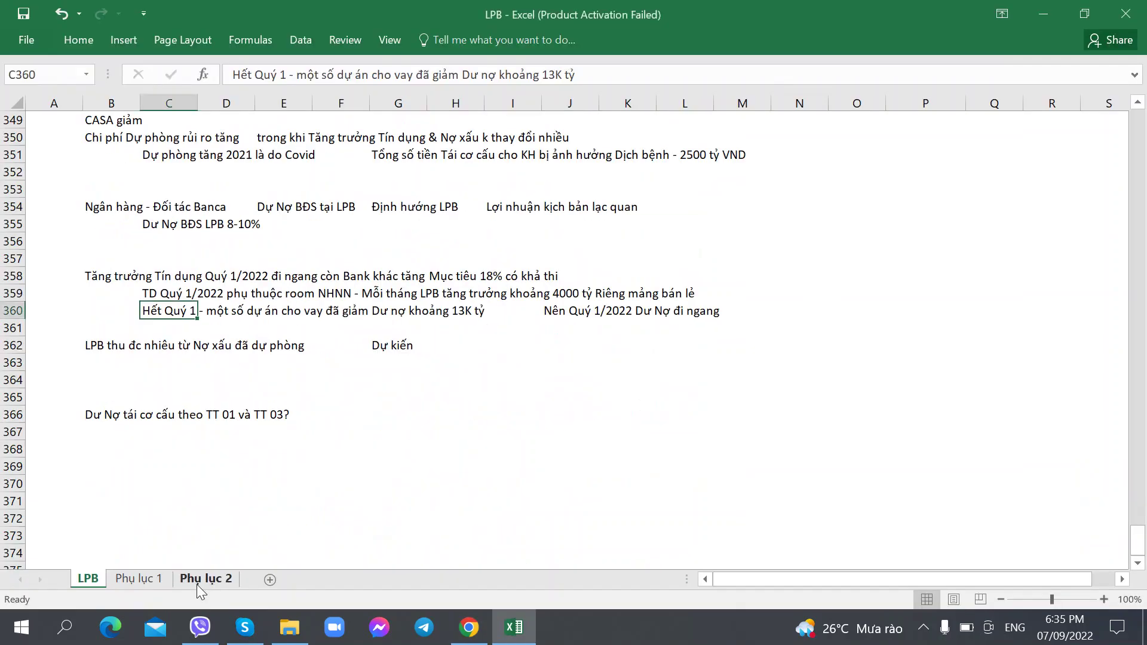
{"action": "left_click", "coordinate": [196, 583]}
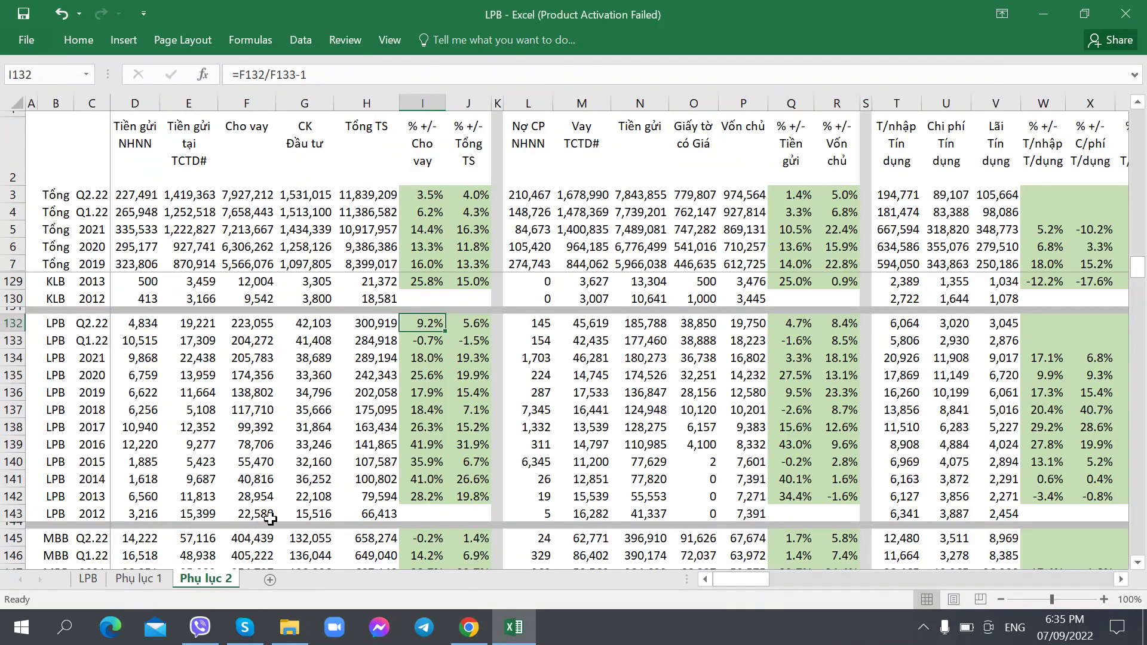
{"action": "key", "text": "Right"}
{"action": "key", "text": "Right"}
{"action": "key", "text": "Right"}
{"action": "key", "text": "Right"}
{"action": "key", "text": "Right"}
{"action": "key", "text": "Right"}
{"action": "key", "text": "Right"}
{"action": "key", "text": "Right"}
{"action": "key", "text": "Right"}
{"action": "key", "text": "Right"}
{"action": "key", "text": "Right"}
{"action": "key", "text": "Right"}
{"action": "key", "text": "Right"}
{"action": "key", "text": "Right"}
{"action": "key", "text": "Right"}
{"action": "key", "text": "Right"}
{"action": "key", "text": "Right"}
{"action": "key", "text": "Right"}
{"action": "key", "text": "Right"}
{"action": "key", "text": "Right"}
{"action": "key", "text": "Right"}
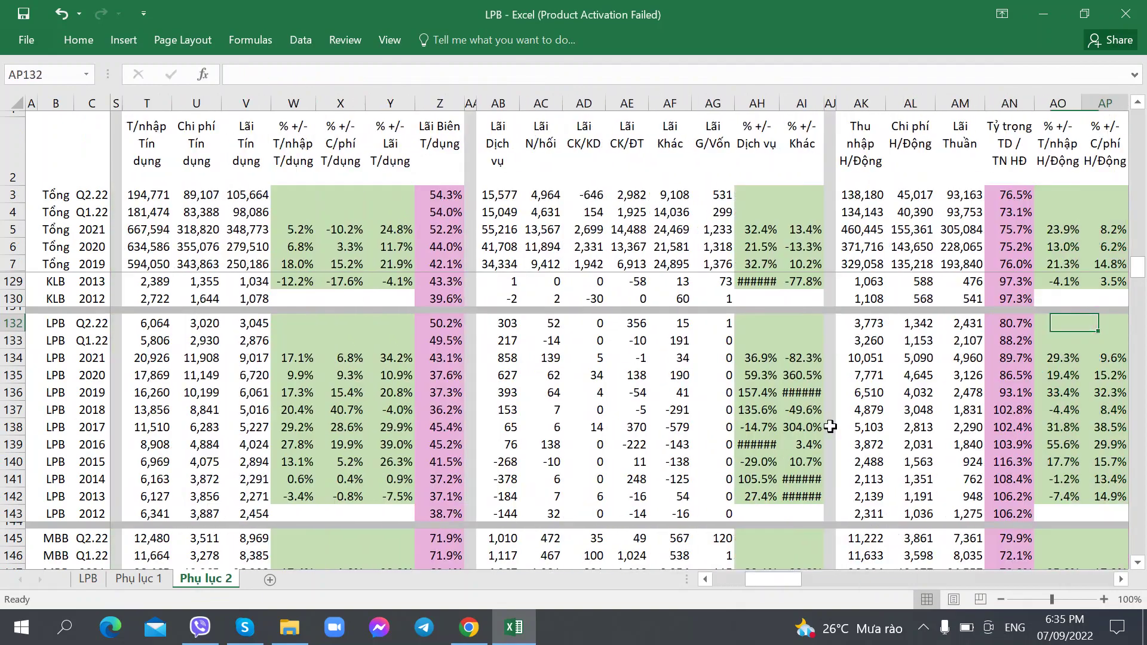
{"action": "key", "text": "Right"}
{"action": "key", "text": "Right"}
{"action": "key", "text": "Right"}
{"action": "key", "text": "Right"}
{"action": "key", "text": "Right"}
{"action": "key", "text": "Right"}
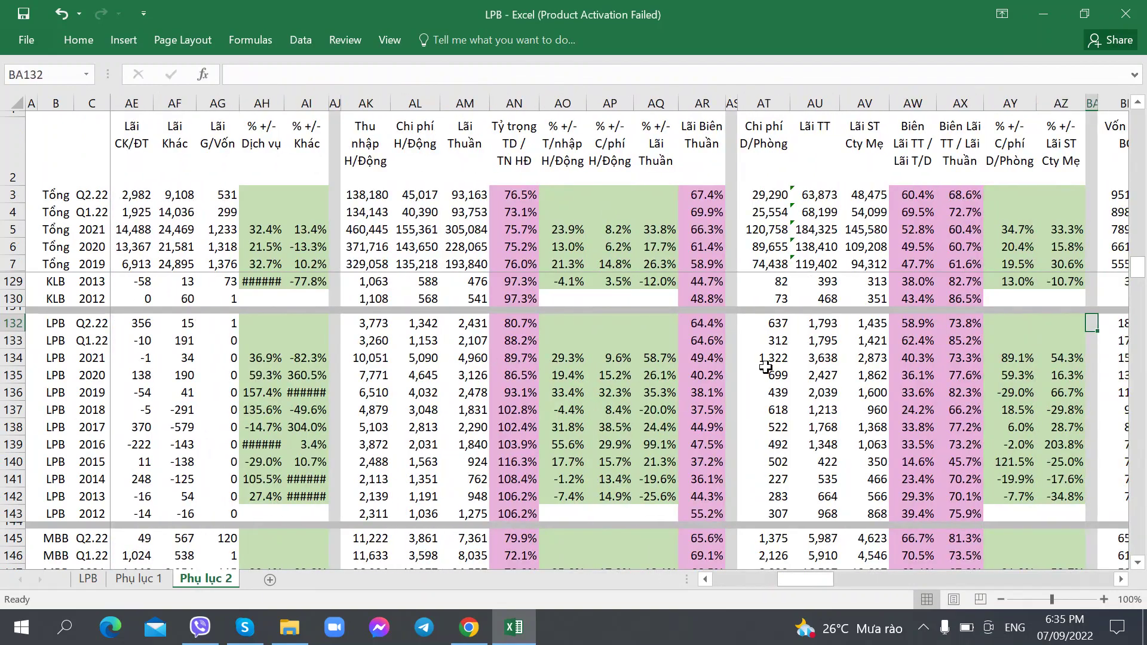
{"action": "left_click", "coordinate": [825, 347]}
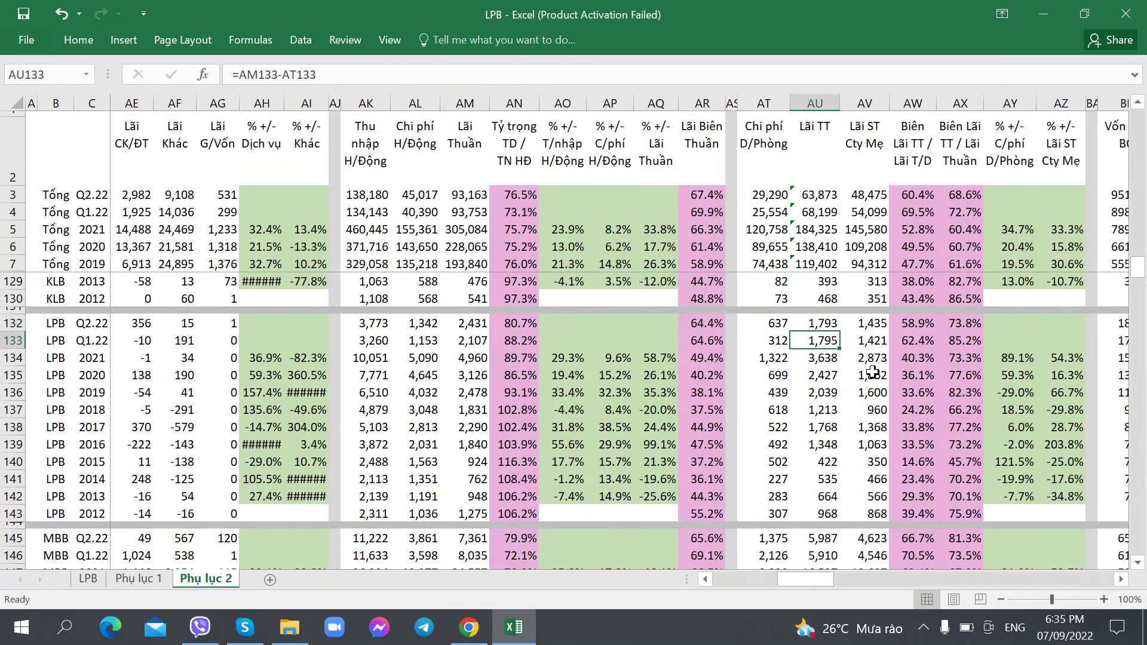
{"action": "left_click", "coordinate": [873, 342]}
Read the answer on profit excluding insurance fees in the Chrome article and return to the LPB sheet in Excel
{"action": "key", "text": "alt+Tab"}
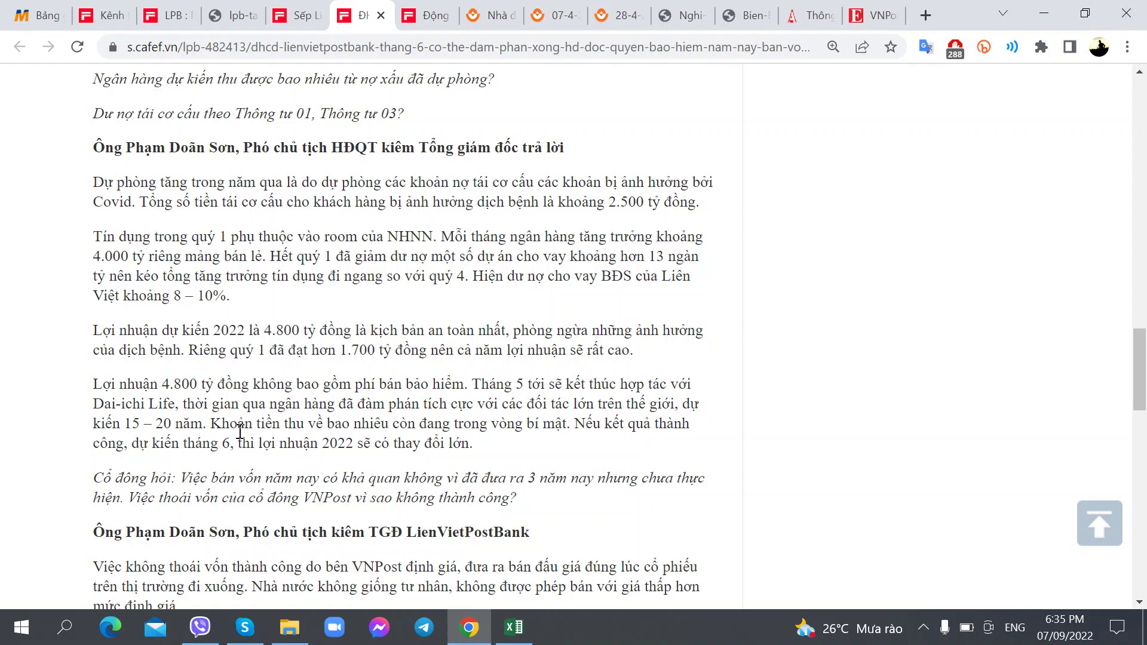
{"action": "key", "text": "alt+Tab"}
{"action": "left_click", "coordinate": [88, 579]}
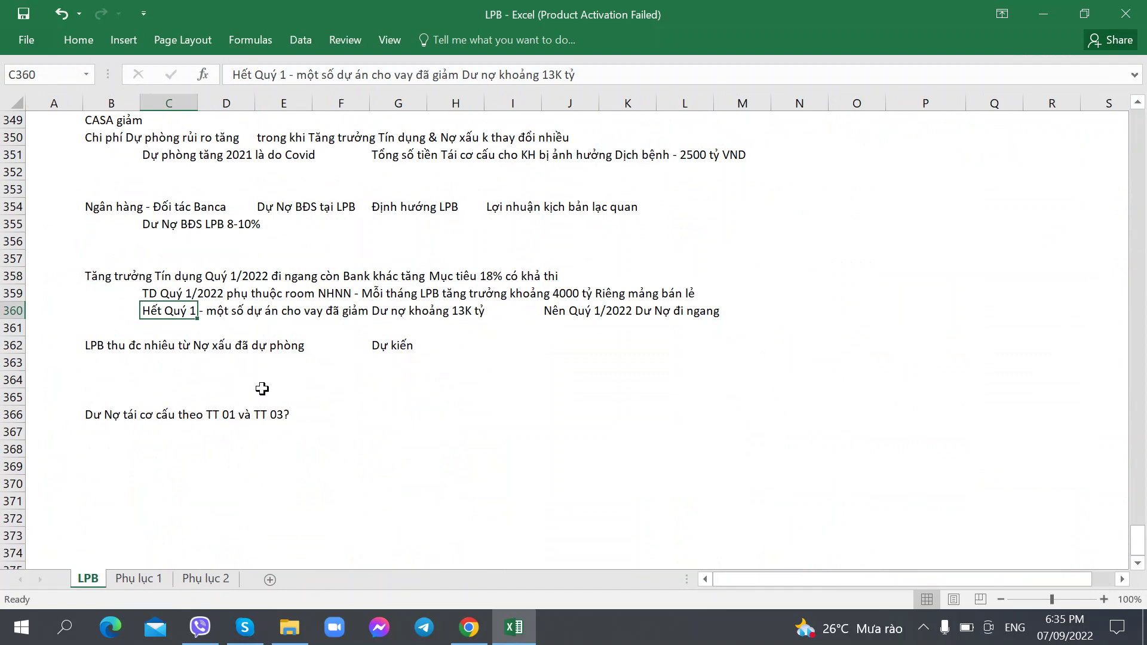
Enter the note "Kế hoạch Lãi TT 4800 tỷ - 2022" in cell F355 beside the real estate lending note
{"action": "left_click", "coordinate": [181, 435]}
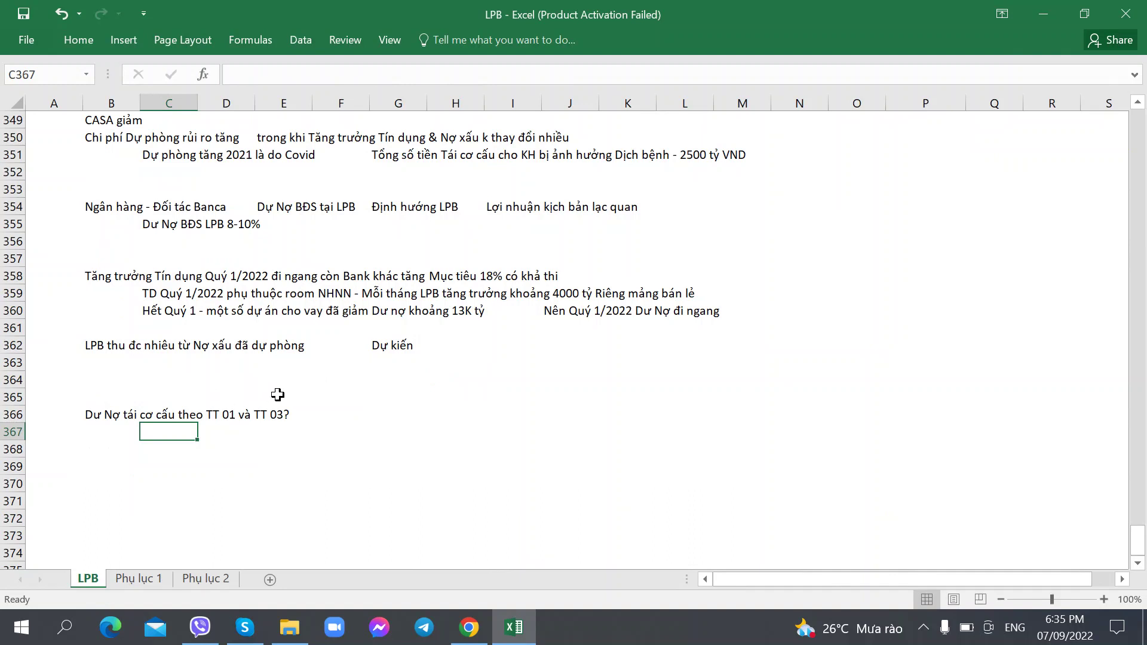
{"action": "left_click", "coordinate": [810, 298]}
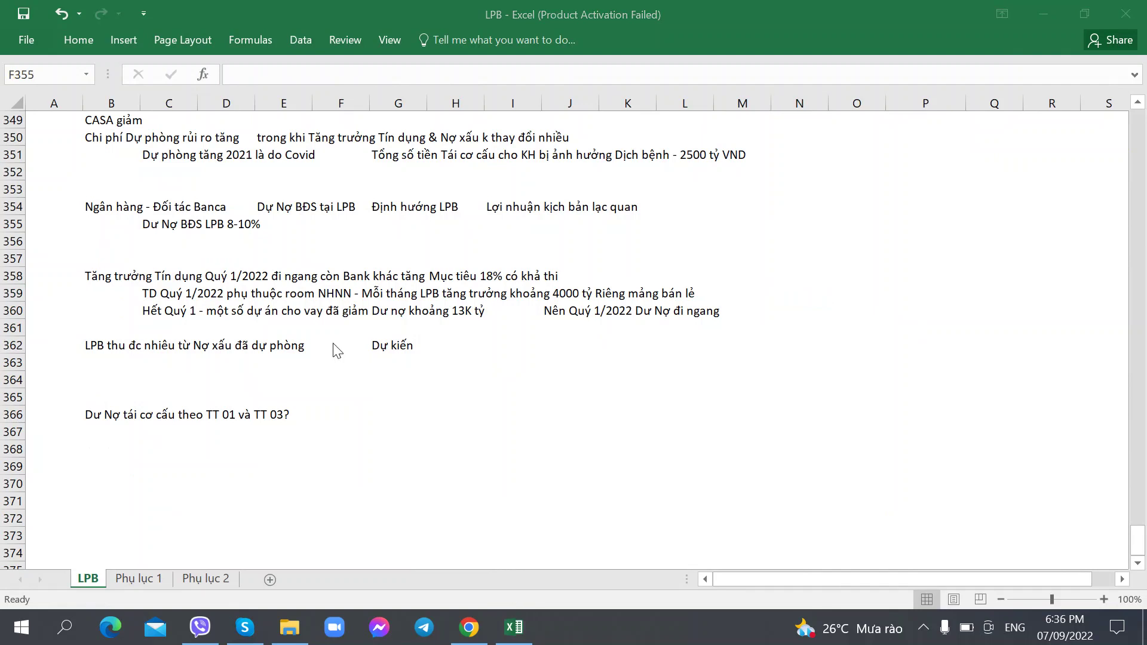
{"action": "left_click", "coordinate": [343, 230]}
{"action": "type", "text": "Kế "}
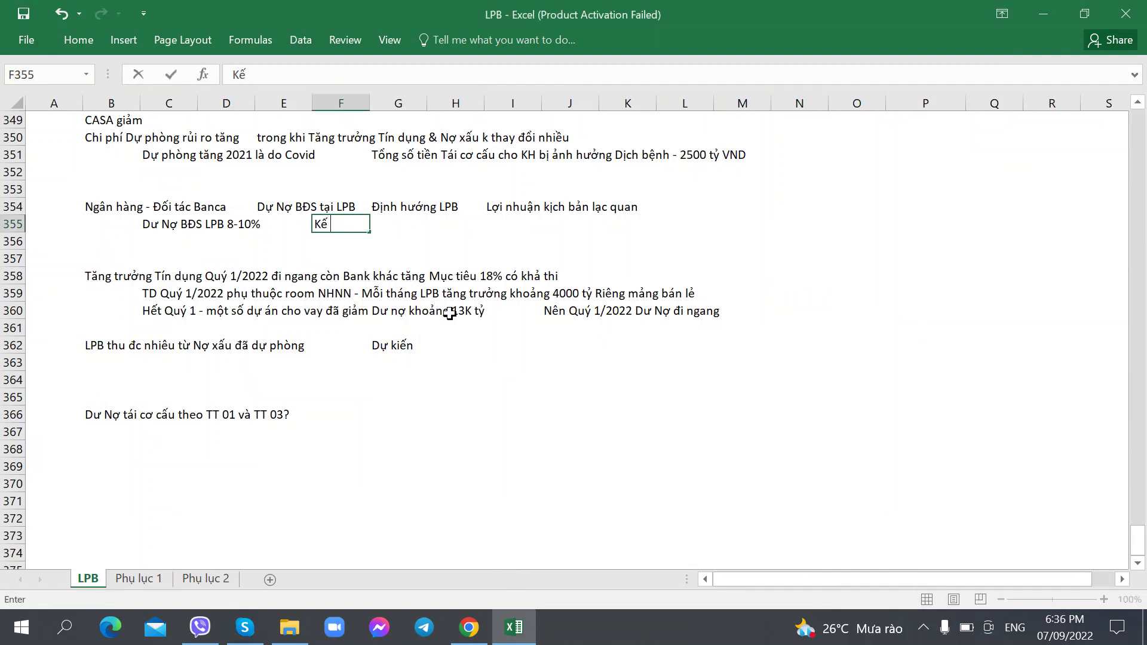
{"action": "type", "text": "hoạch Lãi TT"}
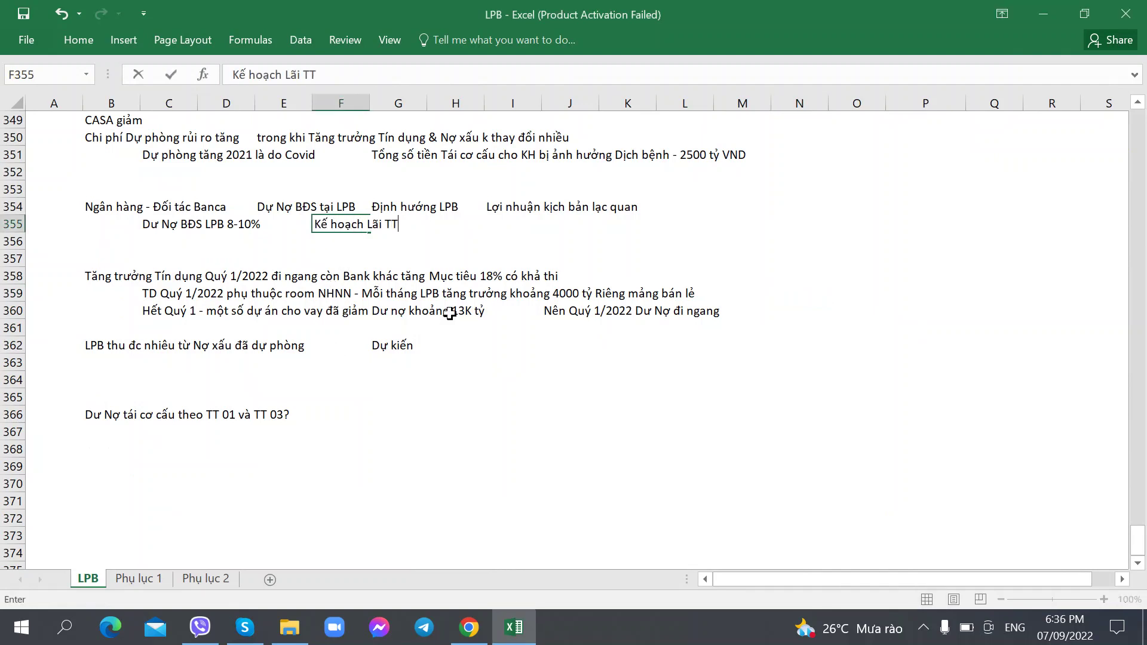
{"action": "type", "text": " 4800 ty"}
{"action": "type", "text": " - 2022"}
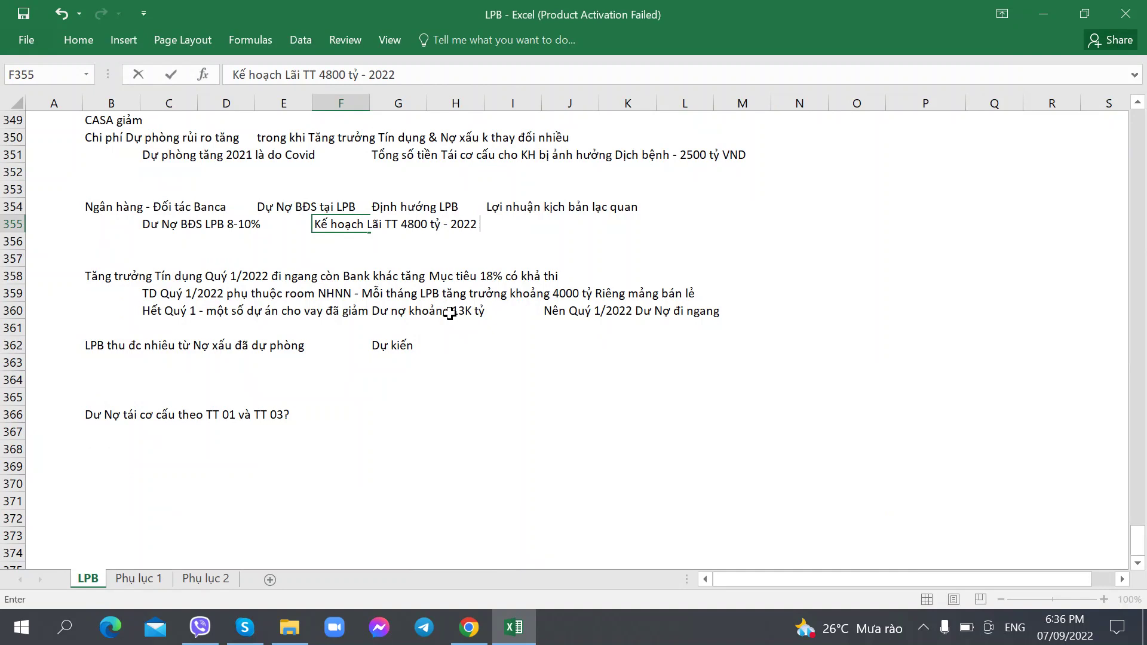
{"action": "key", "text": "Right"}
{"action": "key", "text": "Right"}
{"action": "key", "text": "Right"}
{"action": "key", "text": "Right"}
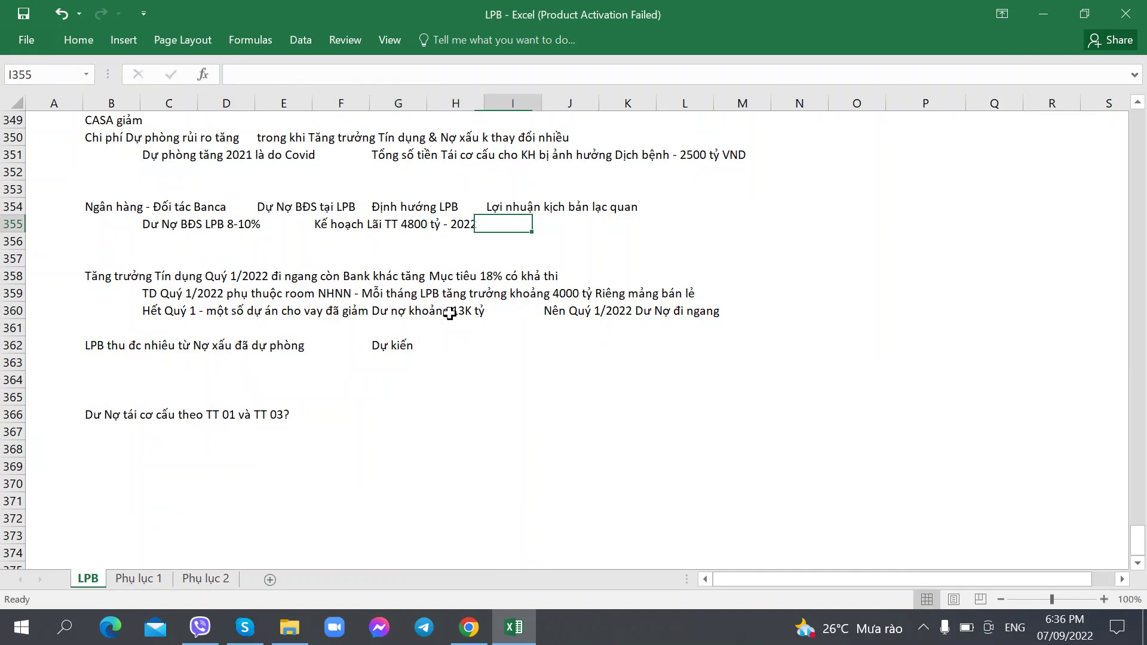
Extend the profit plan note in F355 with "là chưa tính đến Bán BH"
{"action": "key", "text": "Left"}
{"action": "key", "text": "Left"}
{"action": "key", "text": "Left"}
{"action": "key", "text": "Left"}
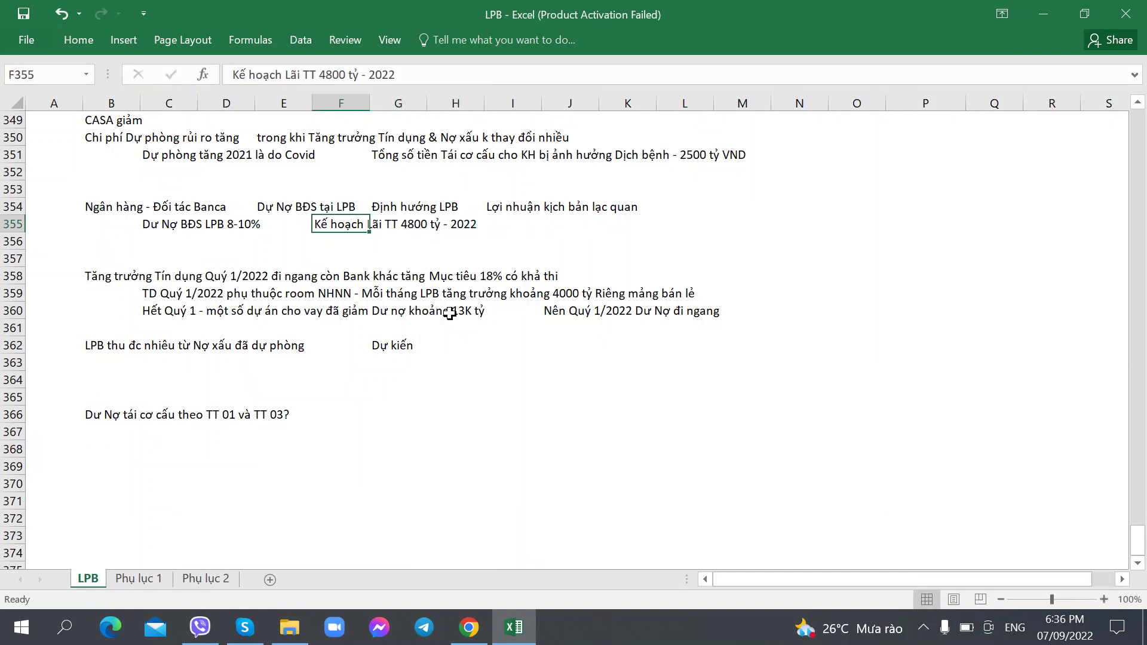
{"action": "key", "text": "F2"}
{"action": "type", "text": "là chưa tính "}
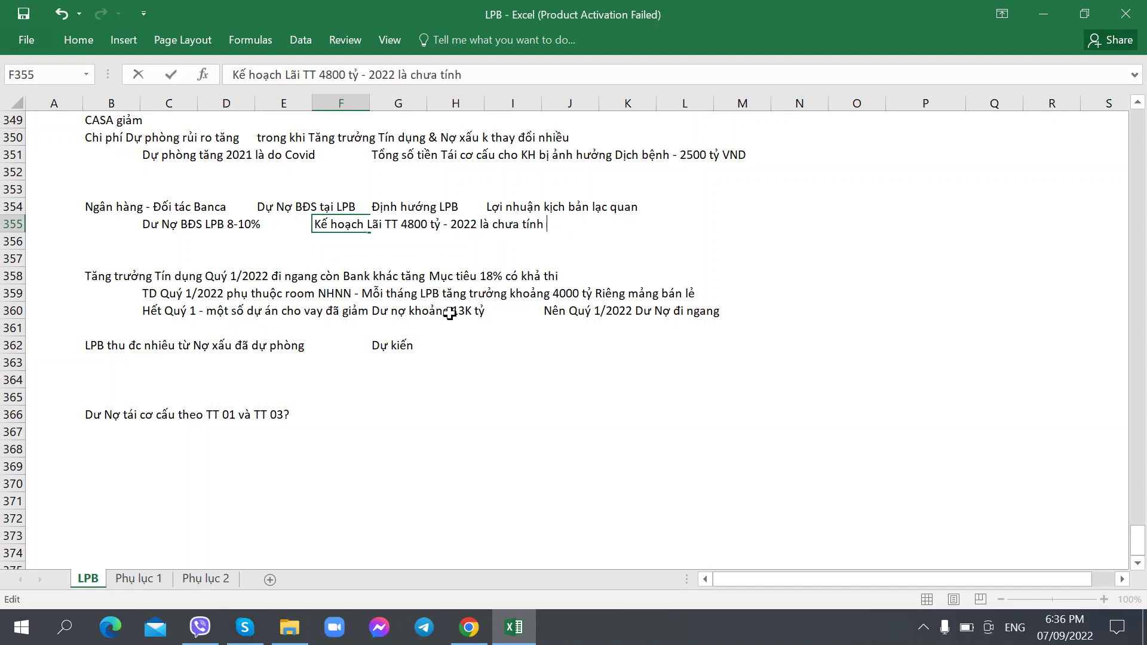
{"action": "type", "text": "đến Bán BH"}
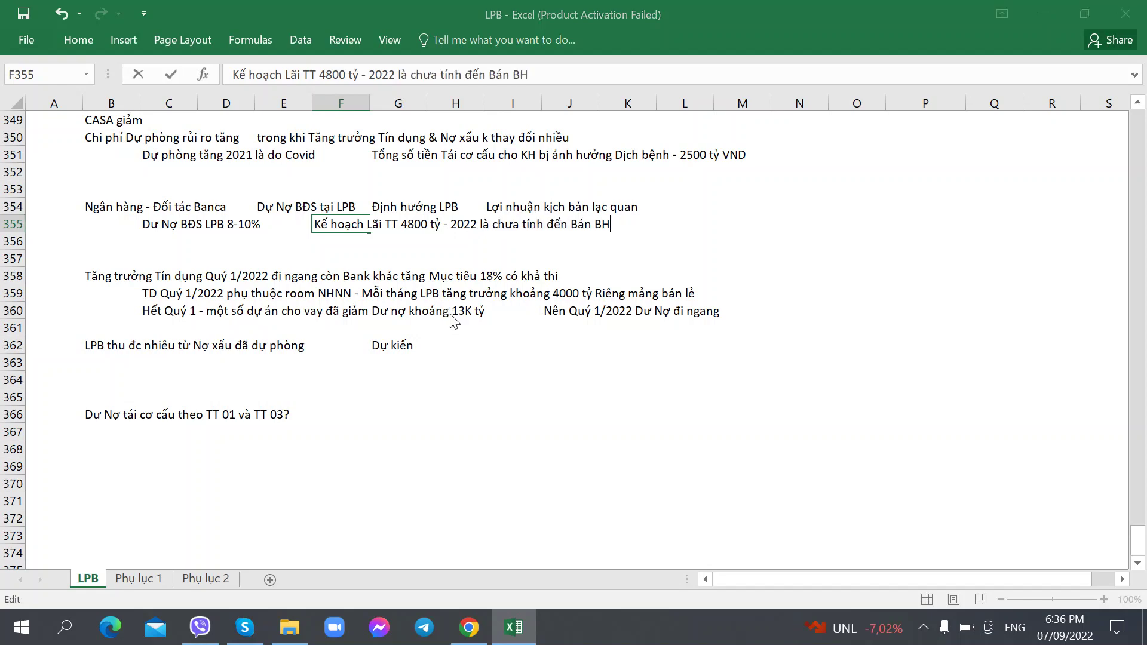
Check the profit plan note in F355 against the answer on profit excluding insurance fees in the Chrome article
{"action": "key", "text": "alt+Tab"}
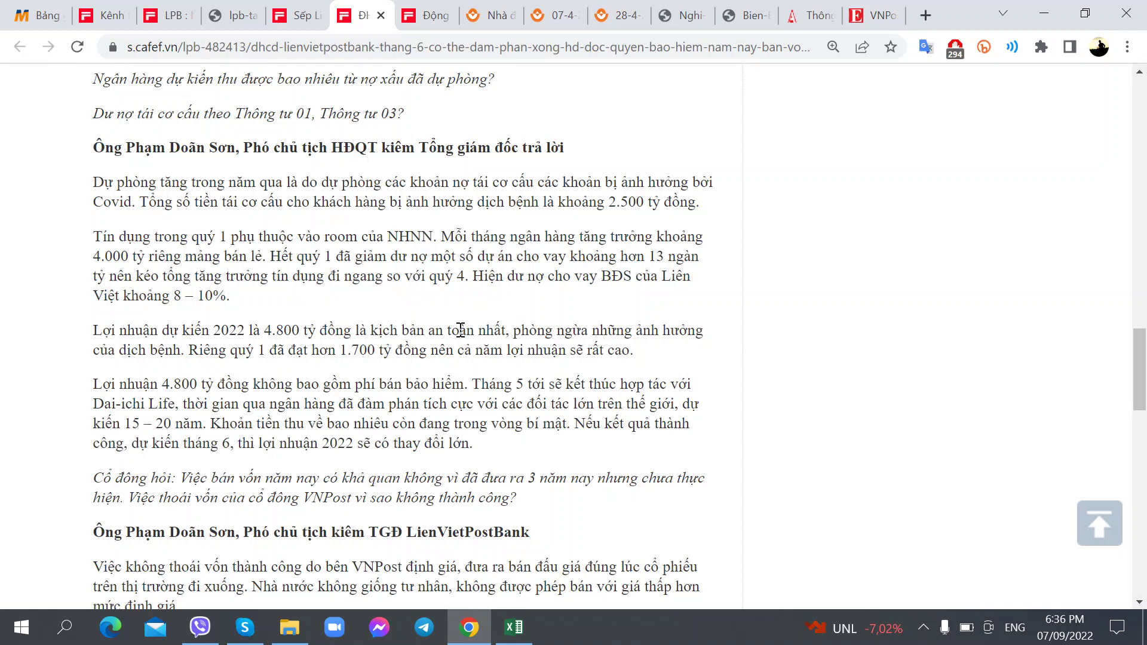
{"action": "key", "text": "alt+Tab"}
{"action": "type", "text": "BH"}
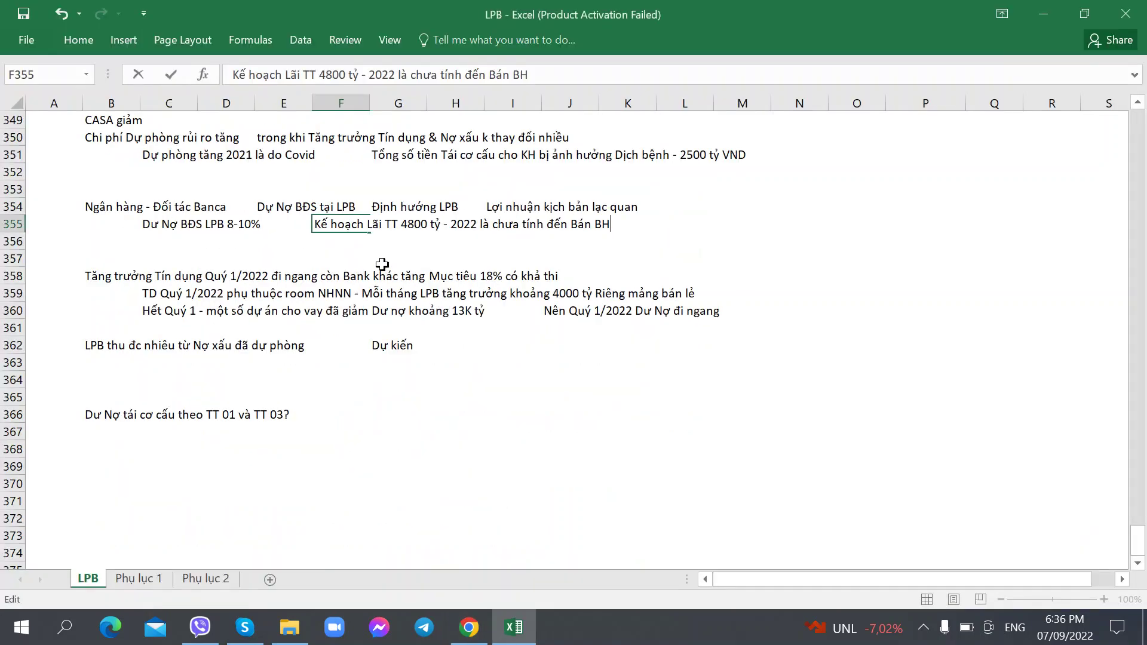
{"action": "key", "text": "alt+Tab"}
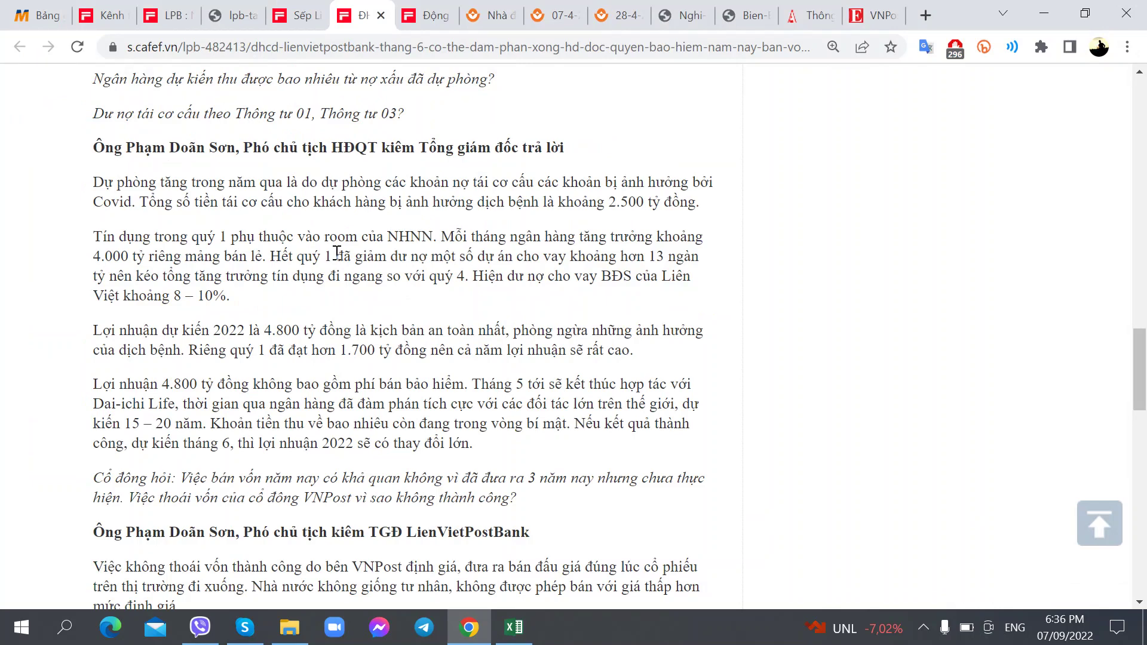
{"action": "key", "text": "alt+Tab"}
Switch to Chrome and look through the Google results on Lien Viet Post Bank re-signing its insurance contract
{"action": "key", "text": "alt+Tab"}
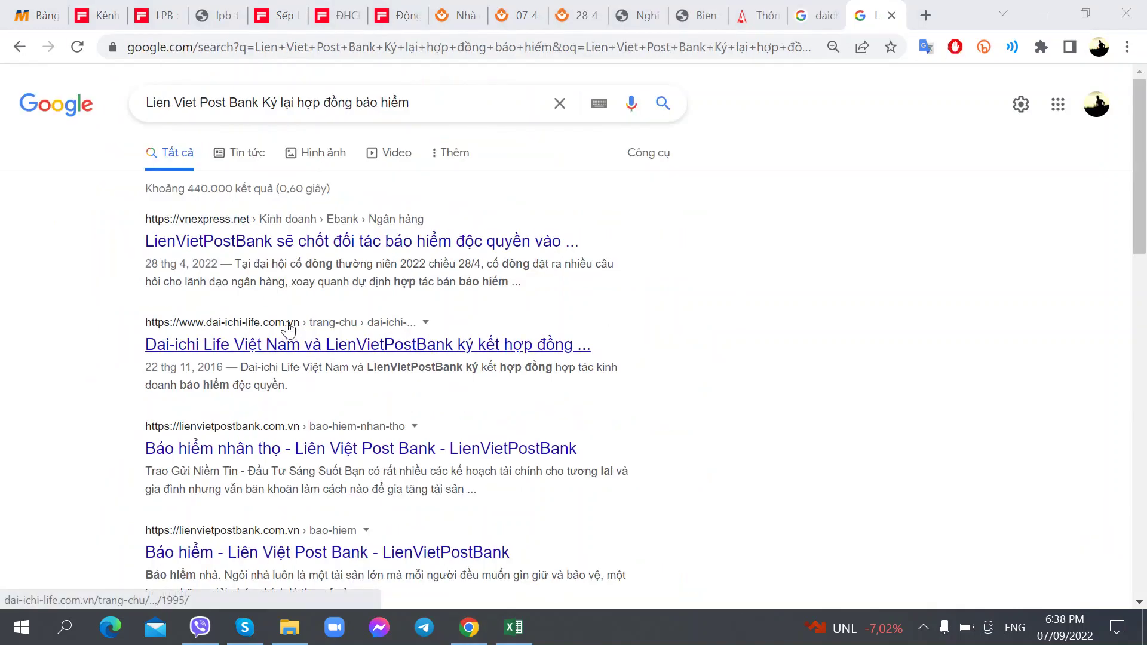
{"action": "scroll", "coordinate": [288, 328], "scroll_direction": "down", "scroll_amount": 1}
{"action": "scroll", "coordinate": [288, 329], "scroll_direction": "up", "scroll_amount": 1}
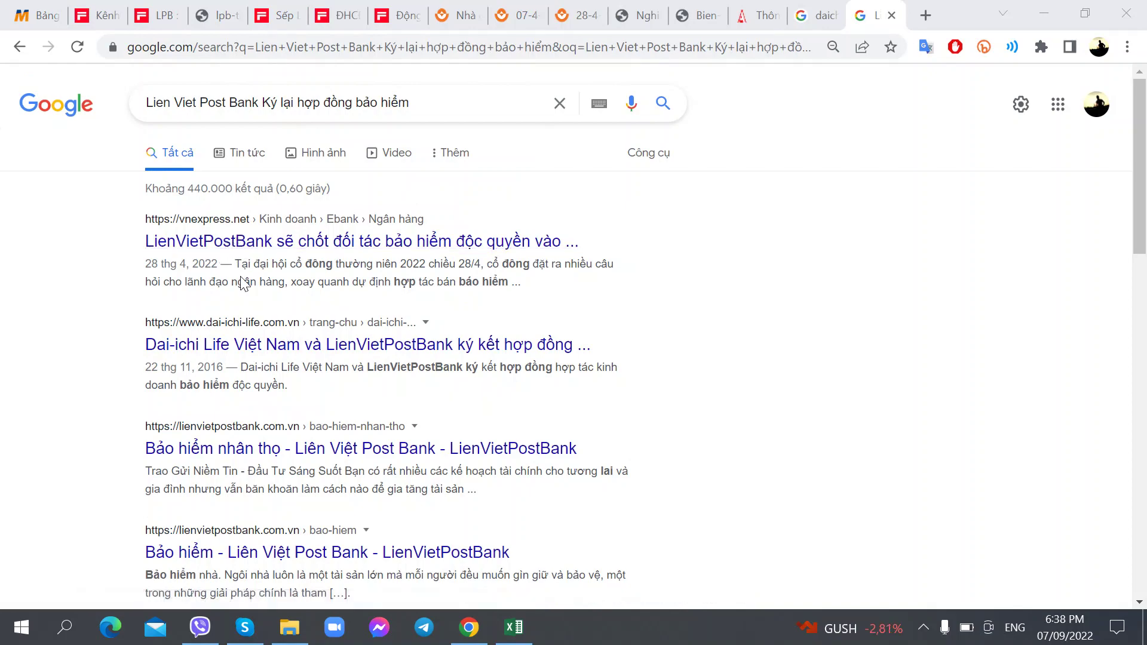
{"action": "scroll", "coordinate": [252, 320], "scroll_direction": "down", "scroll_amount": 5}
{"action": "scroll", "coordinate": [251, 319], "scroll_direction": "up", "scroll_amount": 5}
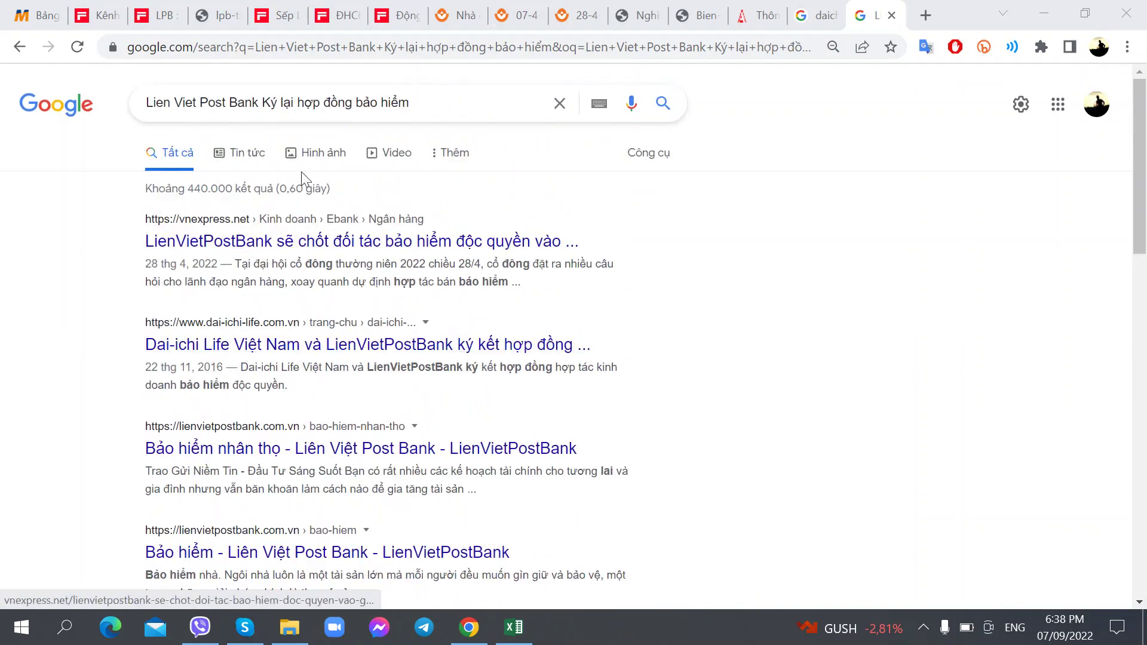
{"action": "scroll", "coordinate": [403, 397], "scroll_direction": "down", "scroll_amount": 5}
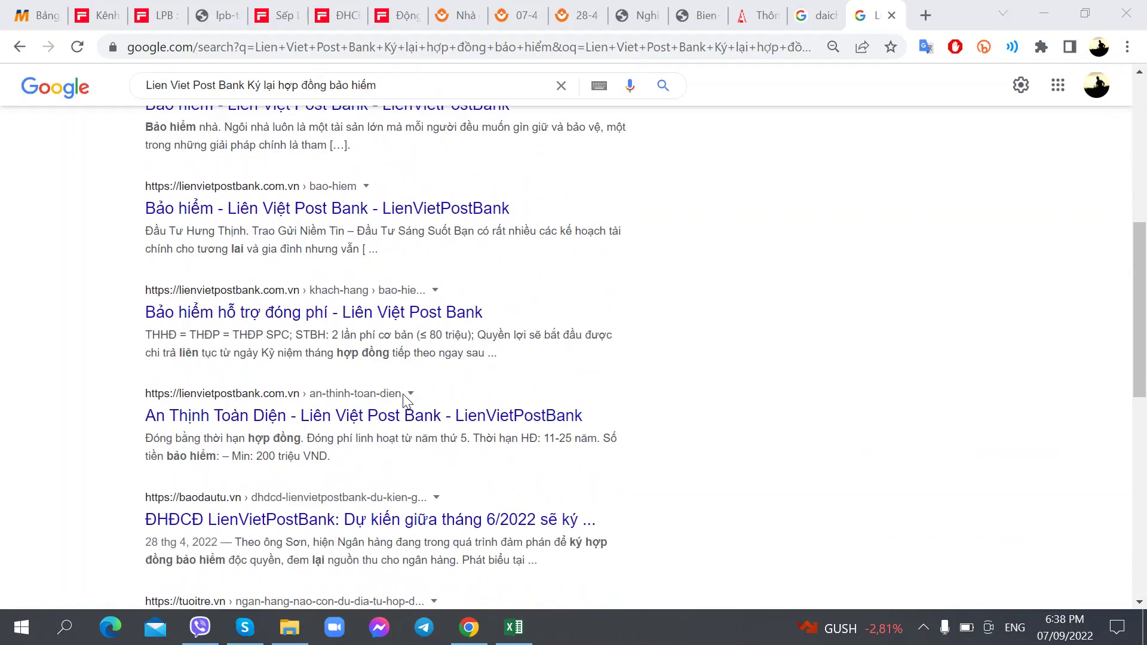
{"action": "scroll", "coordinate": [404, 399], "scroll_direction": "down", "scroll_amount": 8}
{"action": "scroll", "coordinate": [405, 401], "scroll_direction": "up", "scroll_amount": 9}
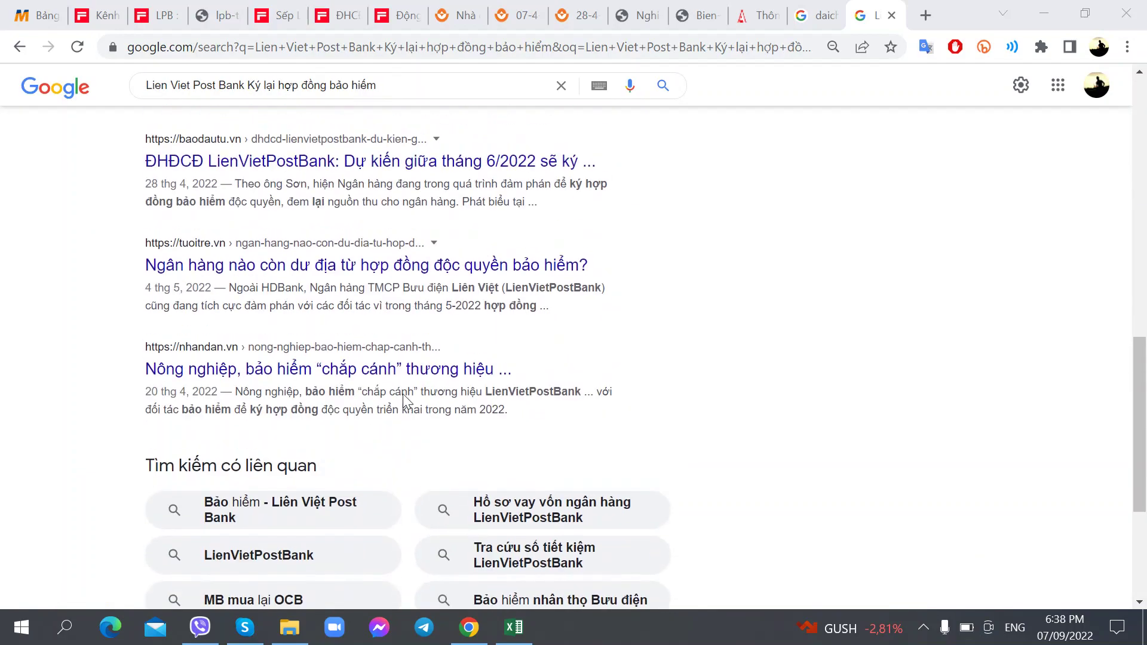
{"action": "scroll", "coordinate": [405, 400], "scroll_direction": "down", "scroll_amount": 3}
{"action": "scroll", "coordinate": [404, 400], "scroll_direction": "down", "scroll_amount": 1}
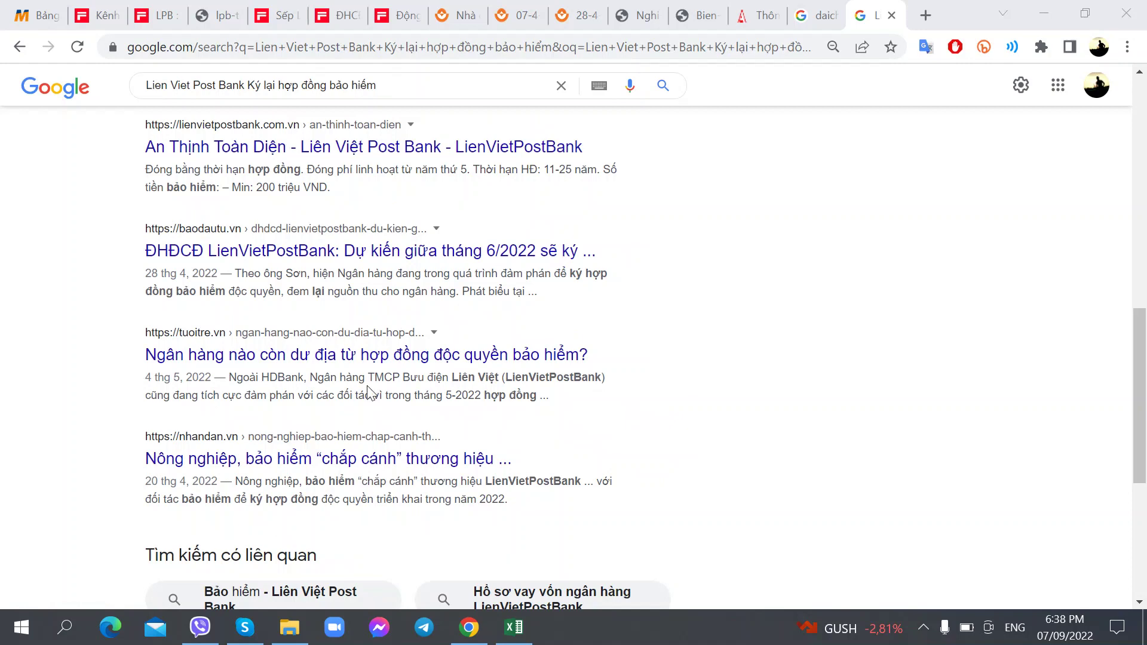
Open the Tuổi Trẻ result on exclusive insurance contracts in a new tab, read its LienVietPostBank passage and return to the search results
{"action": "right_click", "coordinate": [378, 356]}
{"action": "left_click", "coordinate": [385, 365]}
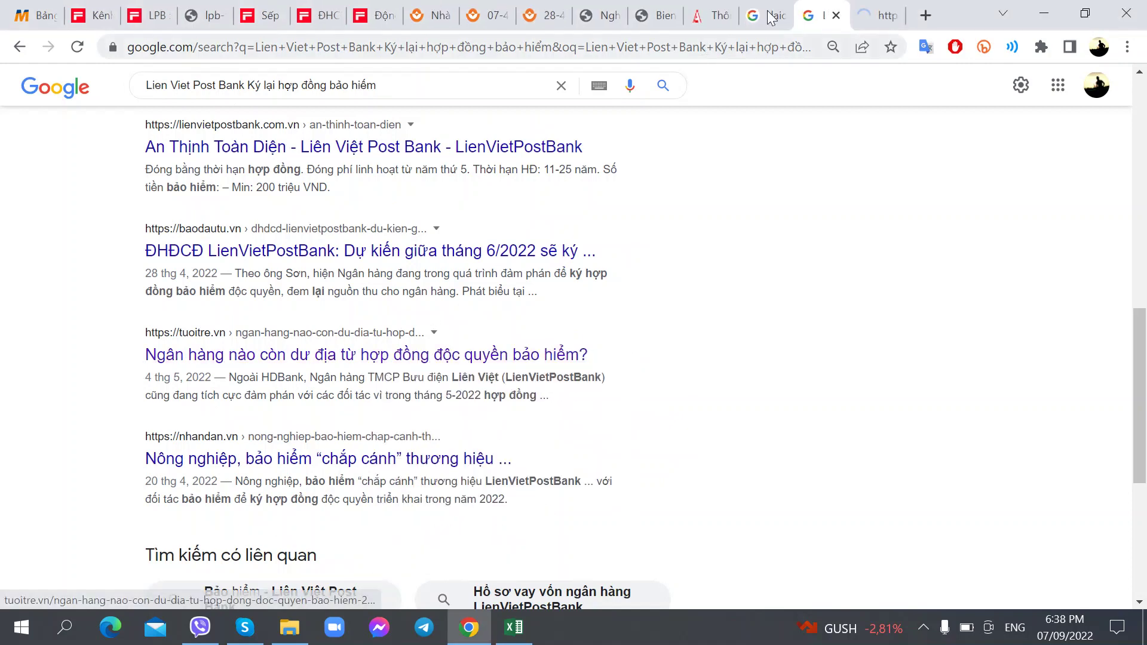
{"action": "key", "text": "ctrl+Tab"}
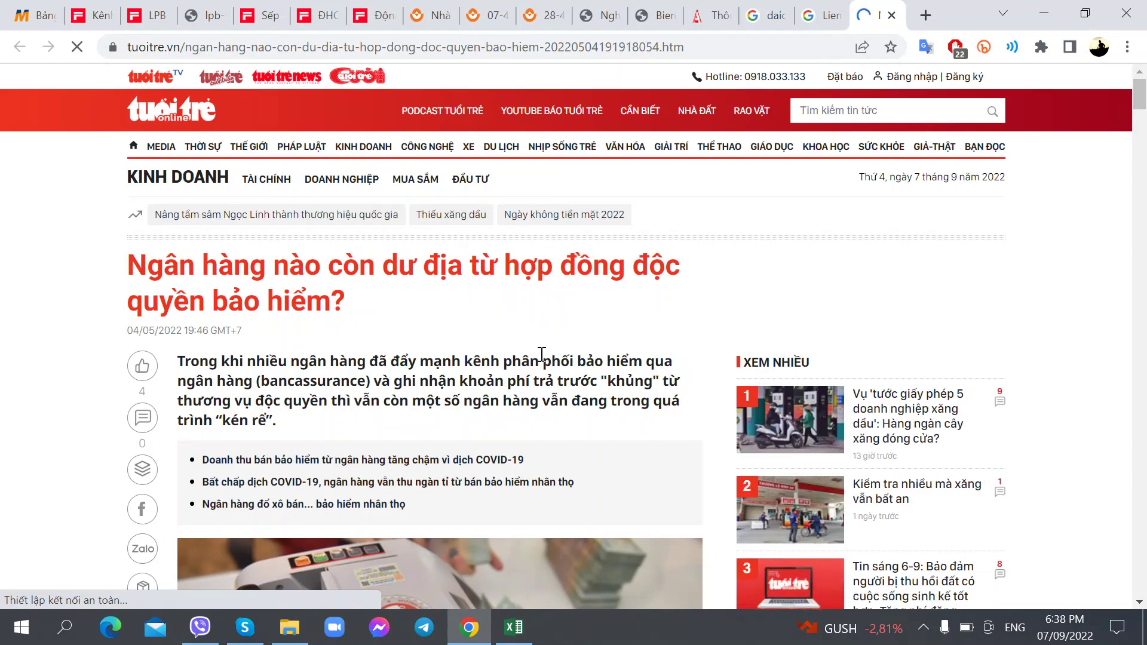
{"action": "scroll", "coordinate": [532, 359], "scroll_direction": "down", "scroll_amount": 5}
{"action": "scroll", "coordinate": [533, 358], "scroll_direction": "down", "scroll_amount": 6}
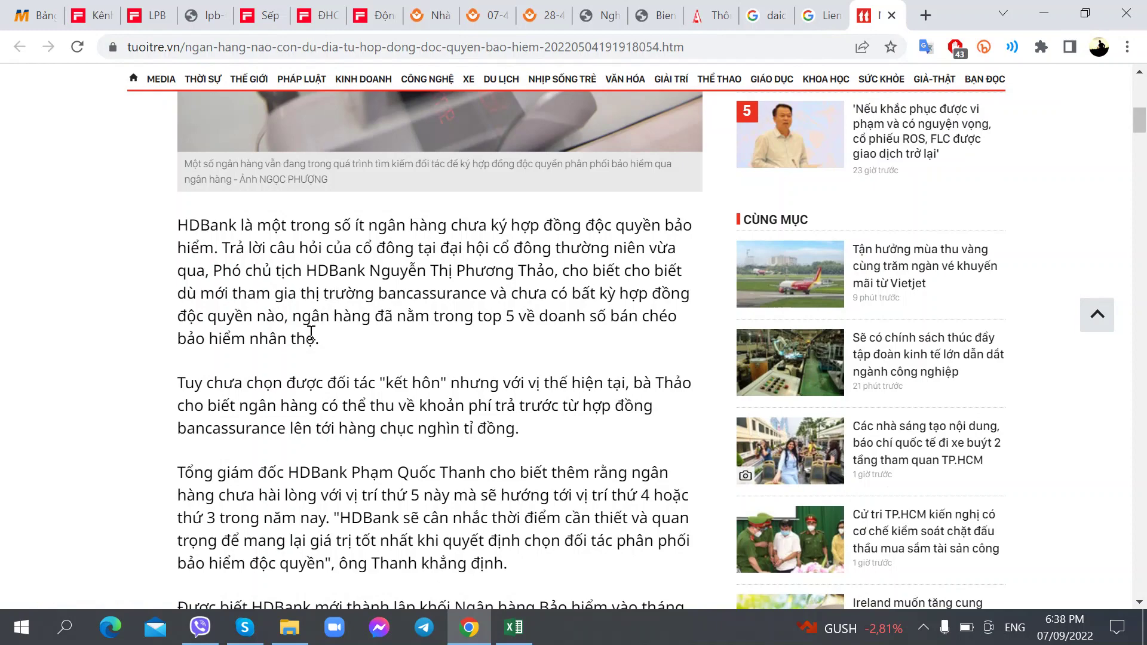
{"action": "scroll", "coordinate": [345, 317], "scroll_direction": "down", "scroll_amount": 9}
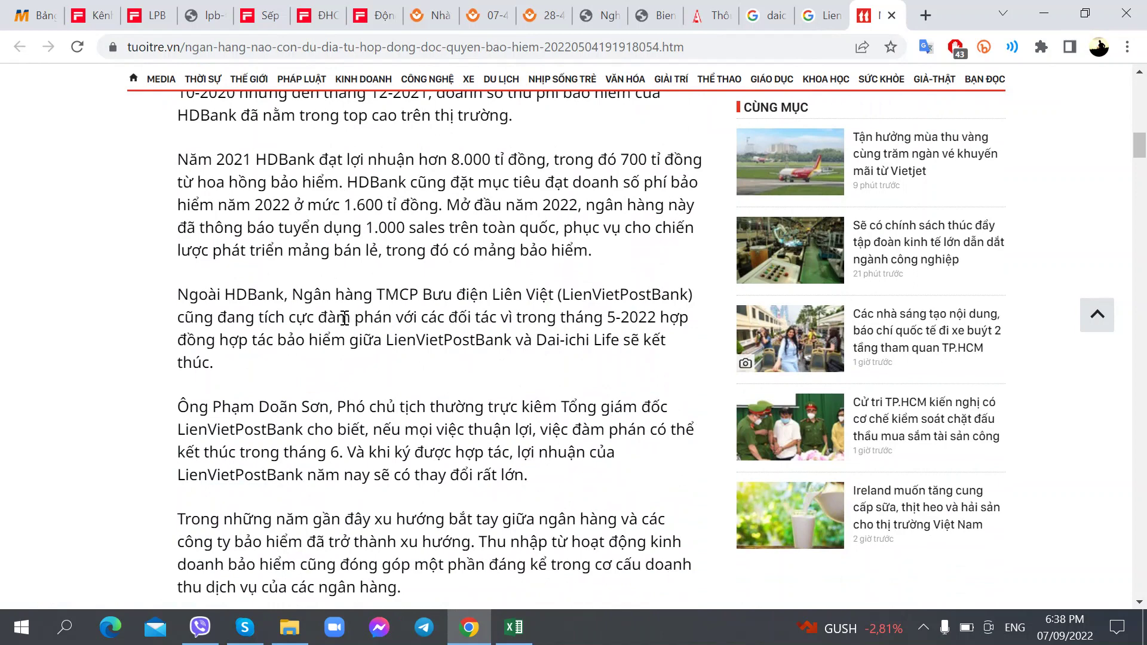
{"action": "scroll", "coordinate": [345, 317], "scroll_direction": "down", "scroll_amount": 2}
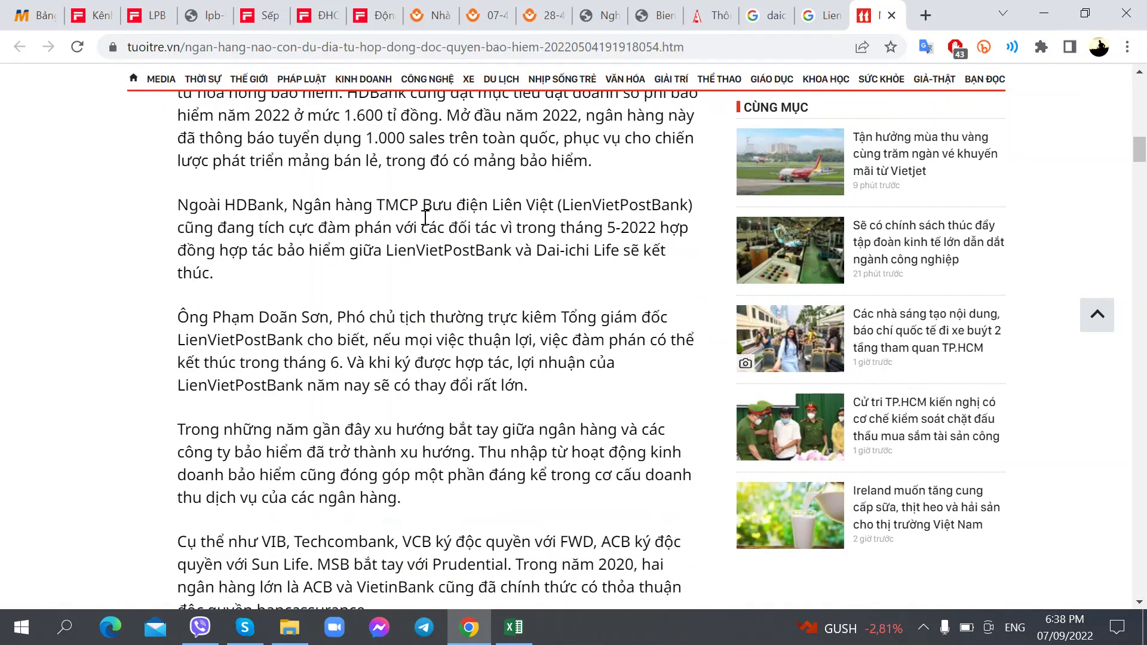
{"action": "left_click", "coordinate": [326, 278]}
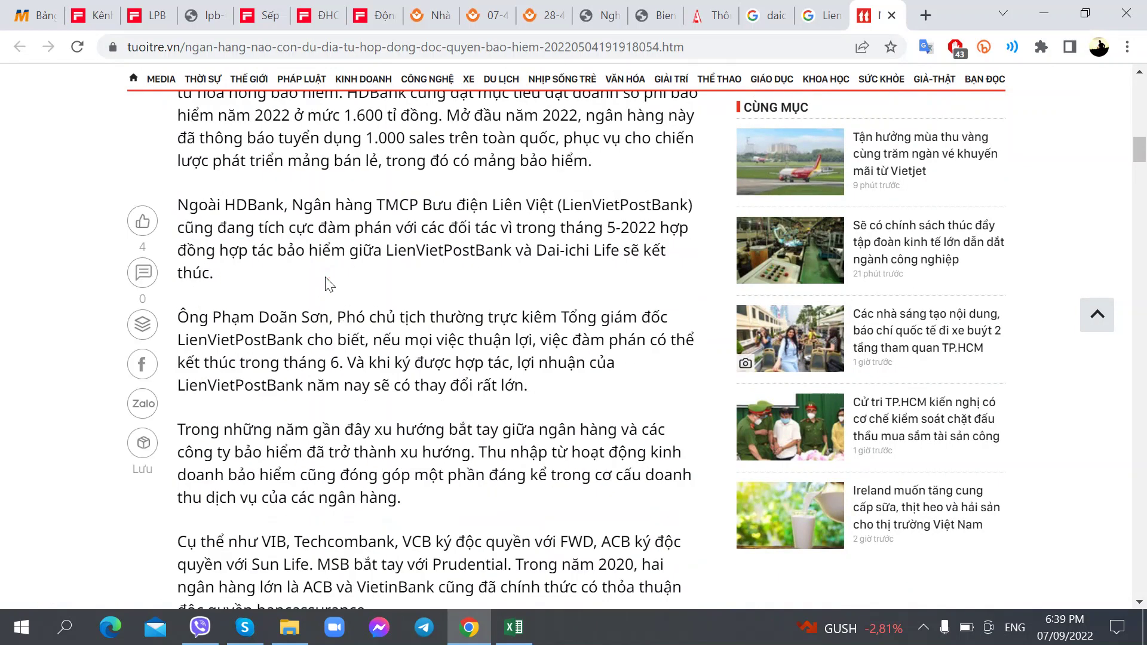
{"action": "scroll", "coordinate": [330, 283], "scroll_direction": "down", "scroll_amount": 7}
{"action": "scroll", "coordinate": [445, 306], "scroll_direction": "up", "scroll_amount": 20}
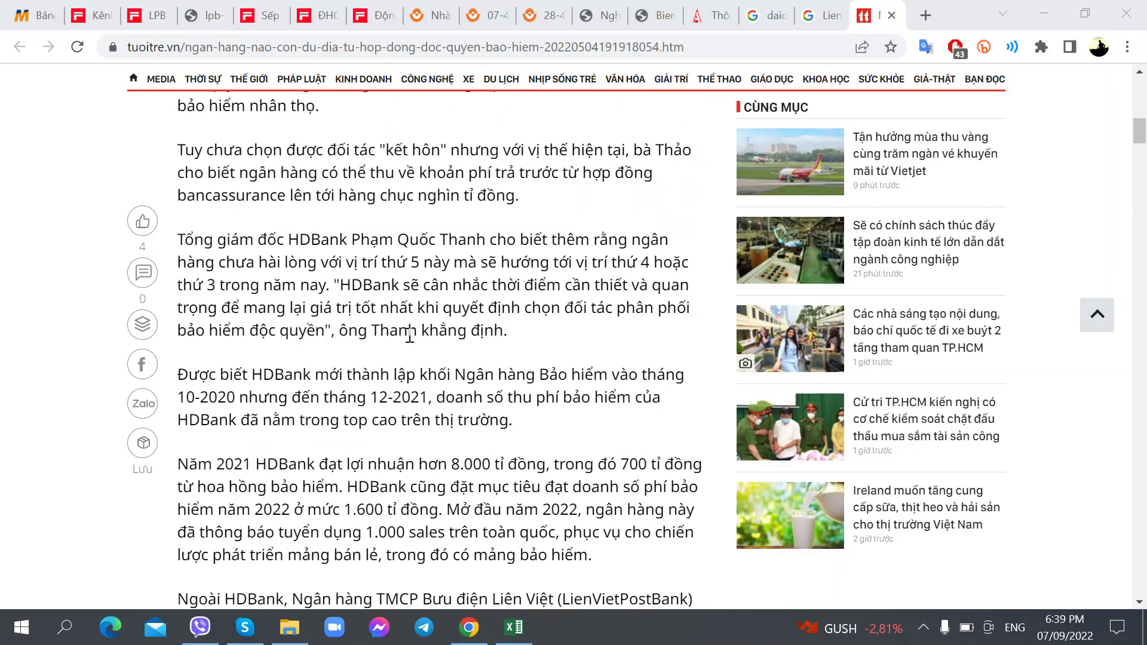
{"action": "scroll", "coordinate": [446, 306], "scroll_direction": "up", "scroll_amount": 5}
{"action": "key", "text": "alt+Left"}
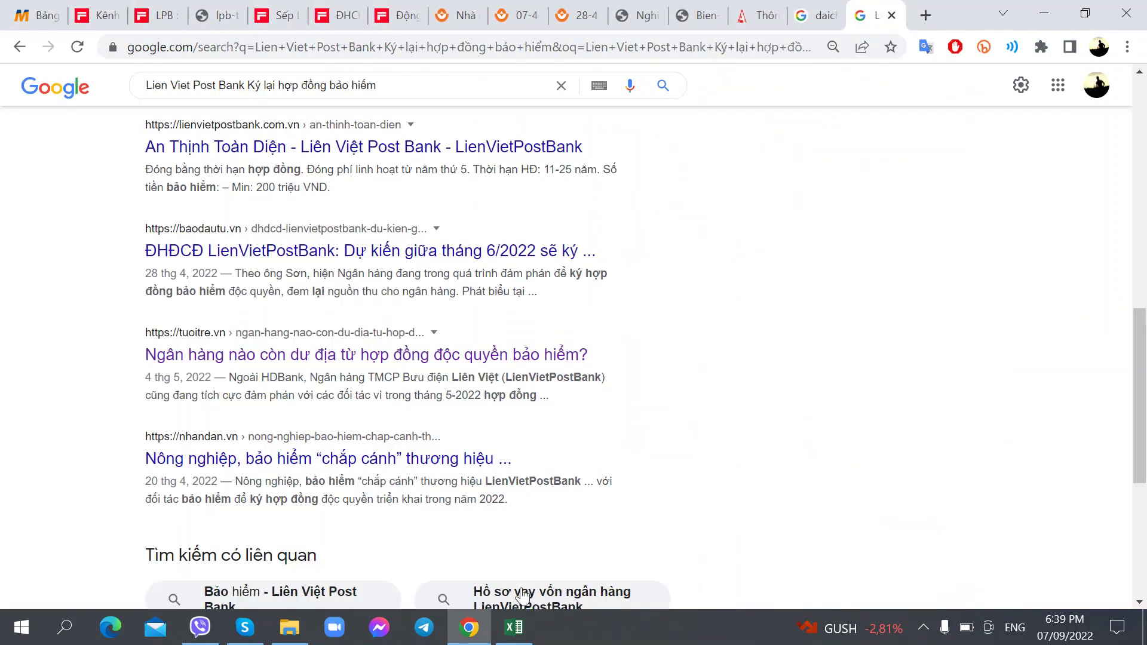
Compare the Daichi Life contract note in row 356 in Excel with the 15–20 year partnership passage in the CafeF article in Chrome
{"action": "left_click", "coordinate": [517, 626]}
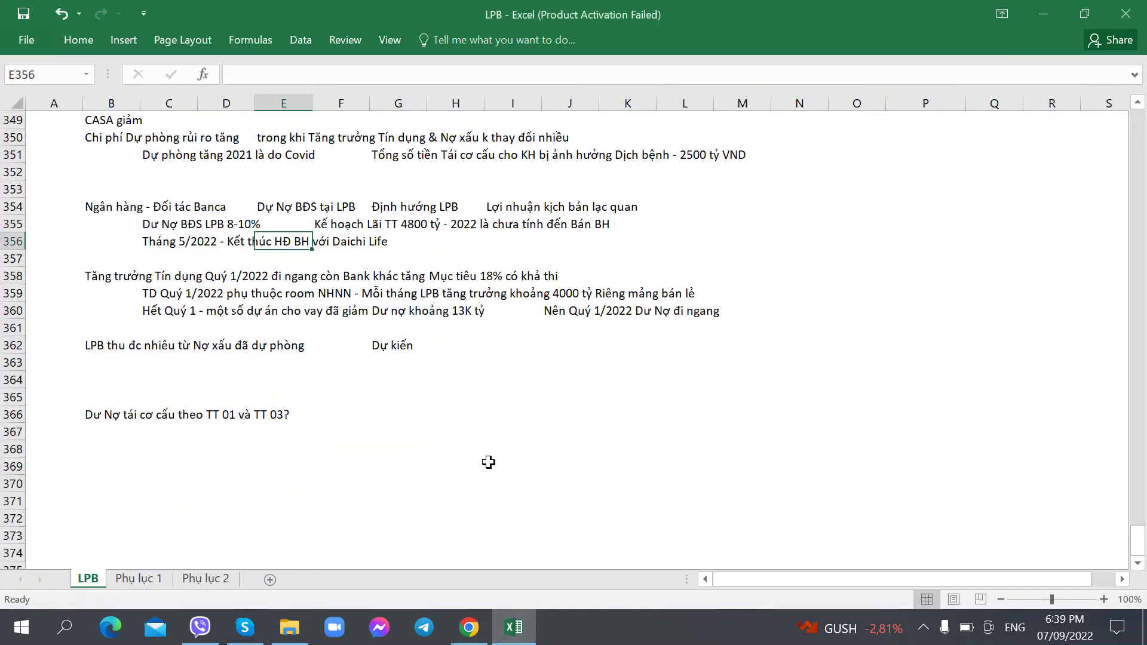
{"action": "key", "text": "alt+Tab"}
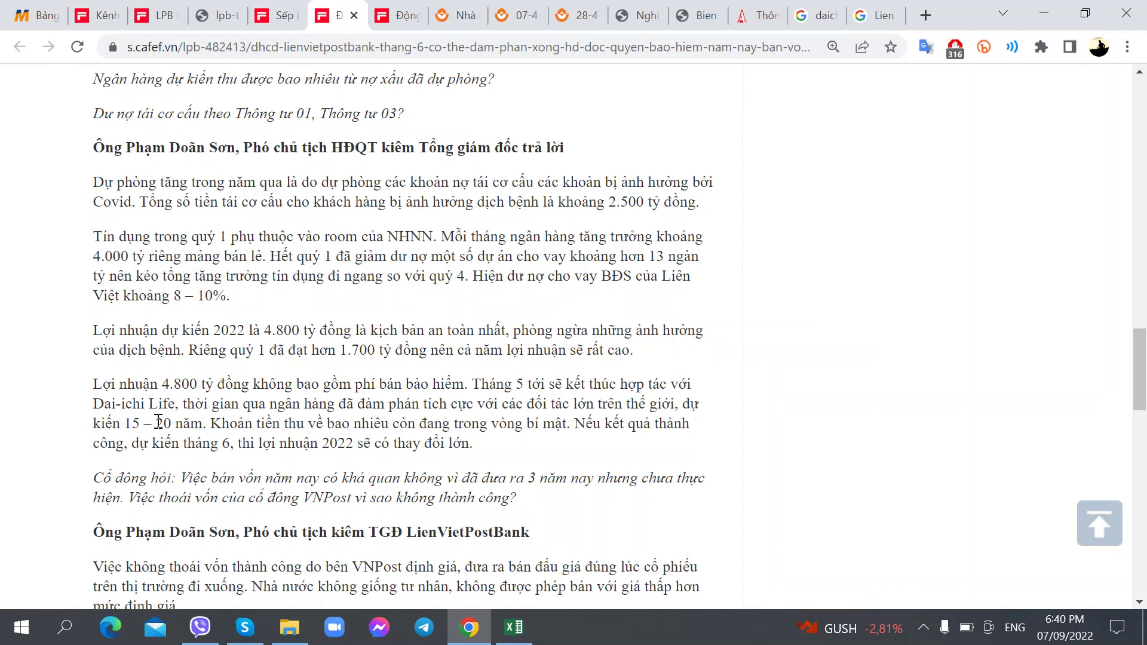
{"action": "left_click_drag", "start_coordinate": [95, 426], "coordinate": [210, 426]}
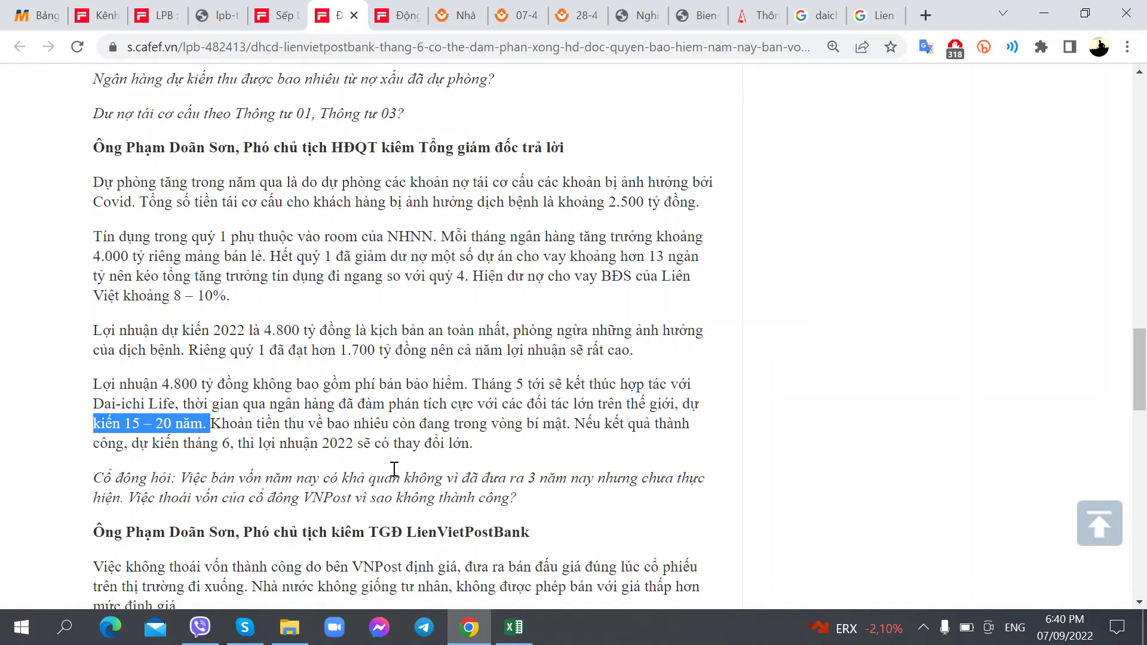
{"action": "key", "text": "alt+Tab"}
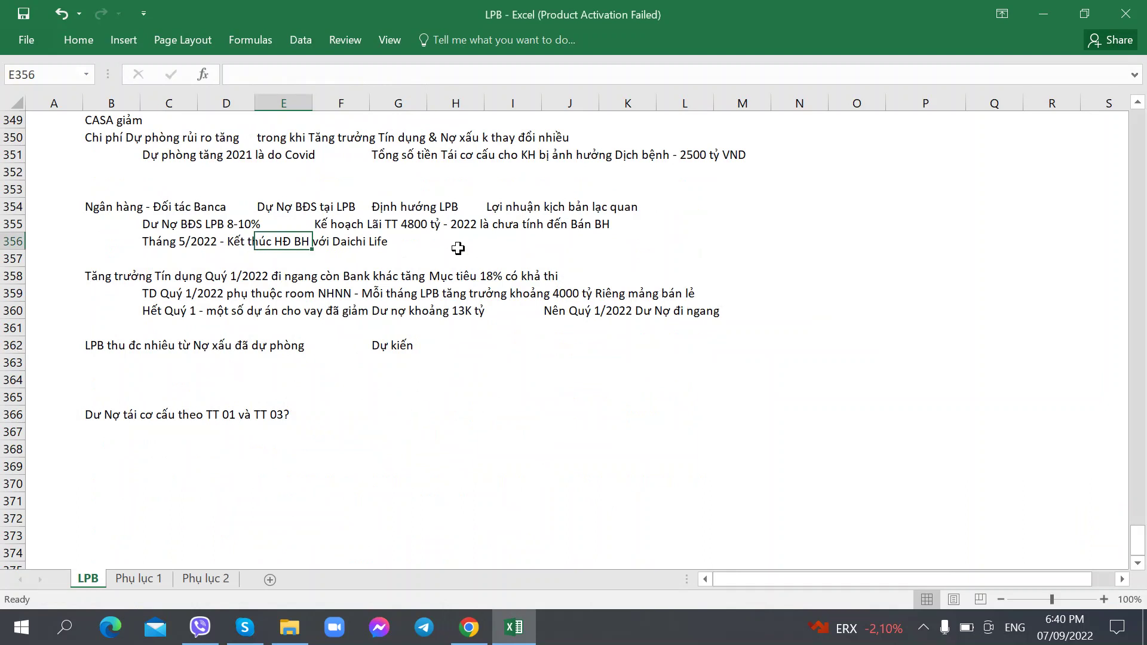
Enter the note "Đang đàm phán đối tác" in cell H356 beside the Daichi Life contract note
{"action": "left_click", "coordinate": [458, 245]}
{"action": "type", "text": "ang đám p"}
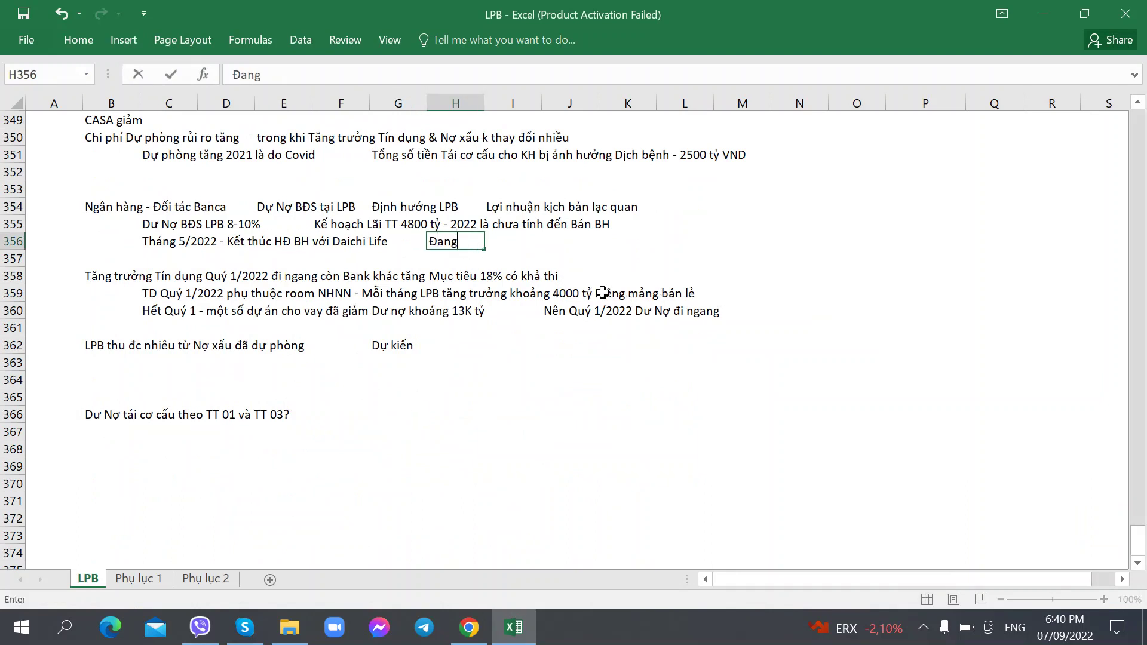
{"action": "key", "text": "BackSpace"}
{"action": "key", "text": "BackSpace"}
{"action": "type", "text": "f pah"}
{"action": "key", "text": "BackSpace"}
{"action": "key", "text": "BackSpace"}
{"action": "type", "text": "hán đối ác"}
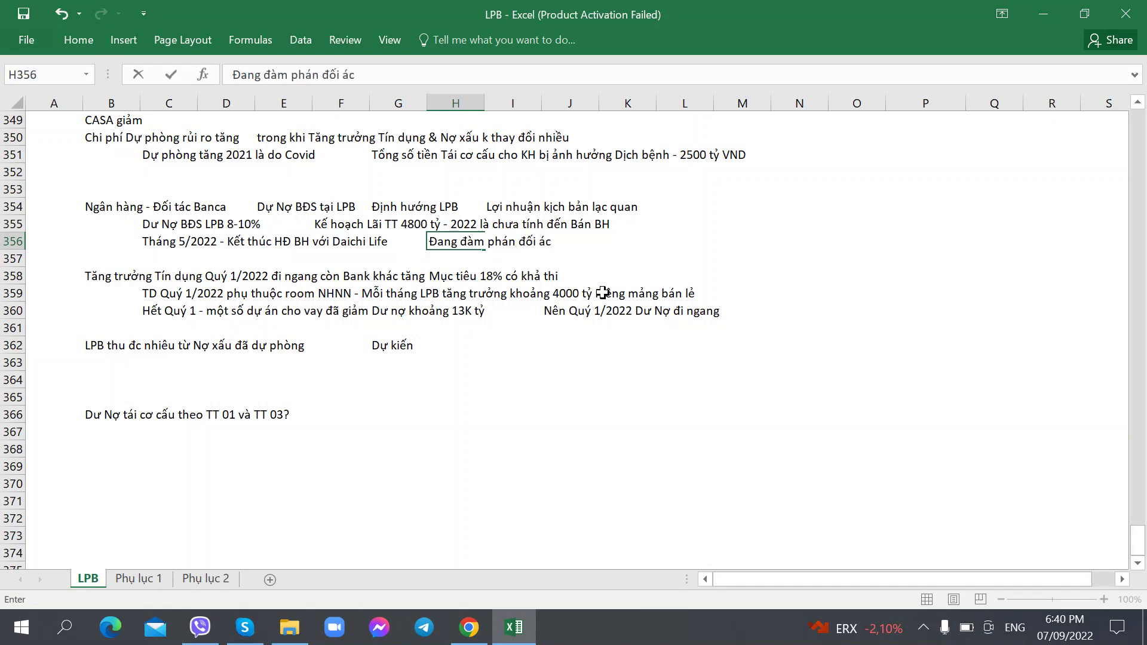
{"action": "key", "text": "BackSpace"}
{"action": "key", "text": "BackSpace"}
{"action": "type", "text": "tác"}
{"action": "key", "text": "Return"}
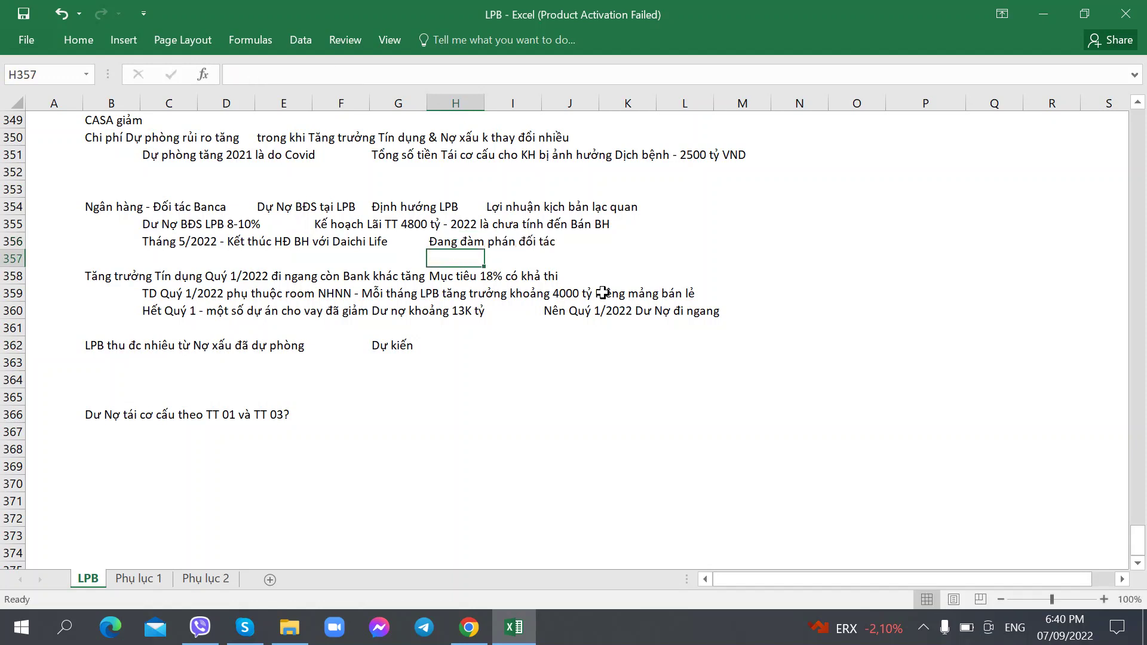
Check the insurance notes in row 356, switch to Chrome and reread the CafeF shareholder questions and management answers up to the capital sale question
{"action": "left_click", "coordinate": [610, 237]}
{"action": "left_click", "coordinate": [493, 233]}
{"action": "left_click", "coordinate": [434, 234]}
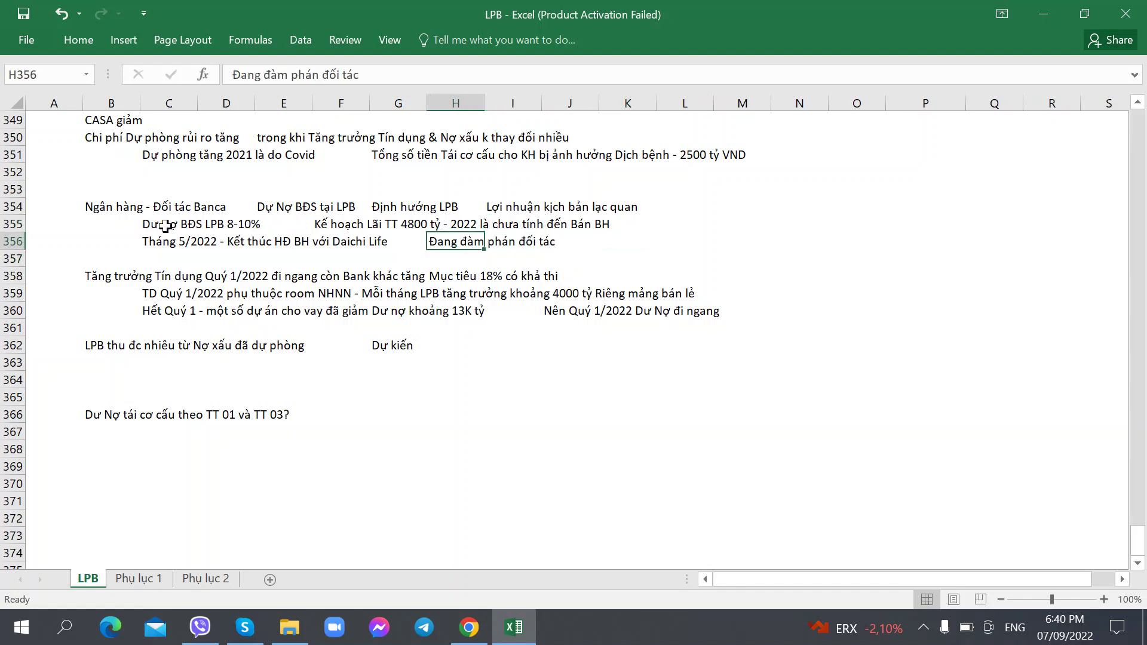
{"action": "left_click", "coordinate": [621, 238]}
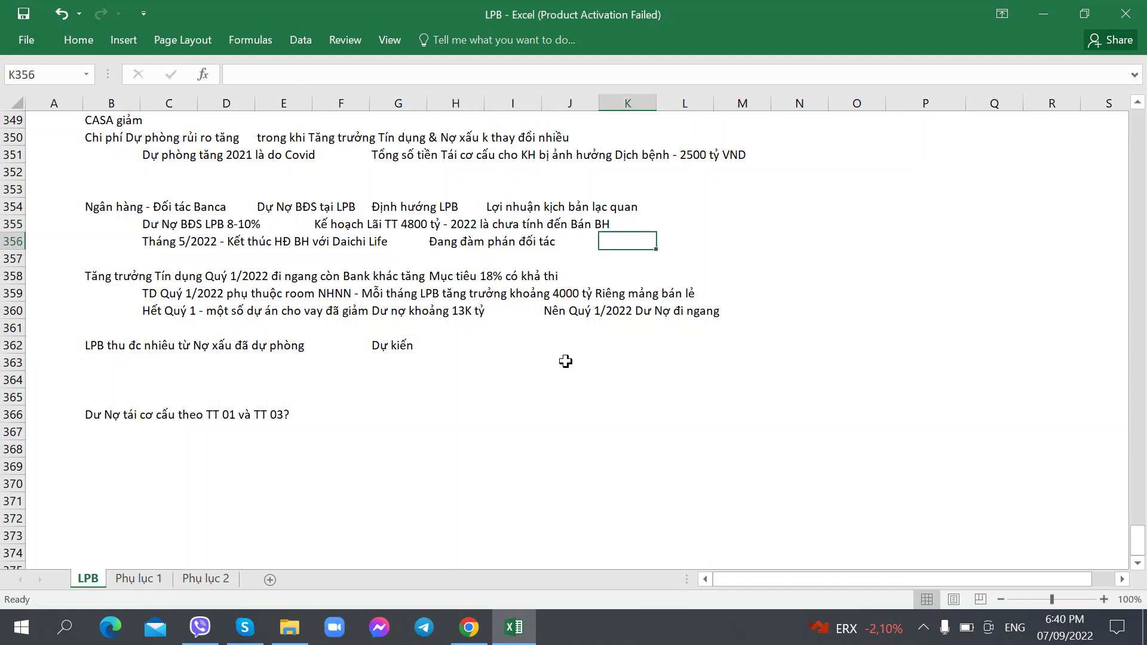
{"action": "key", "text": "alt+Tab"}
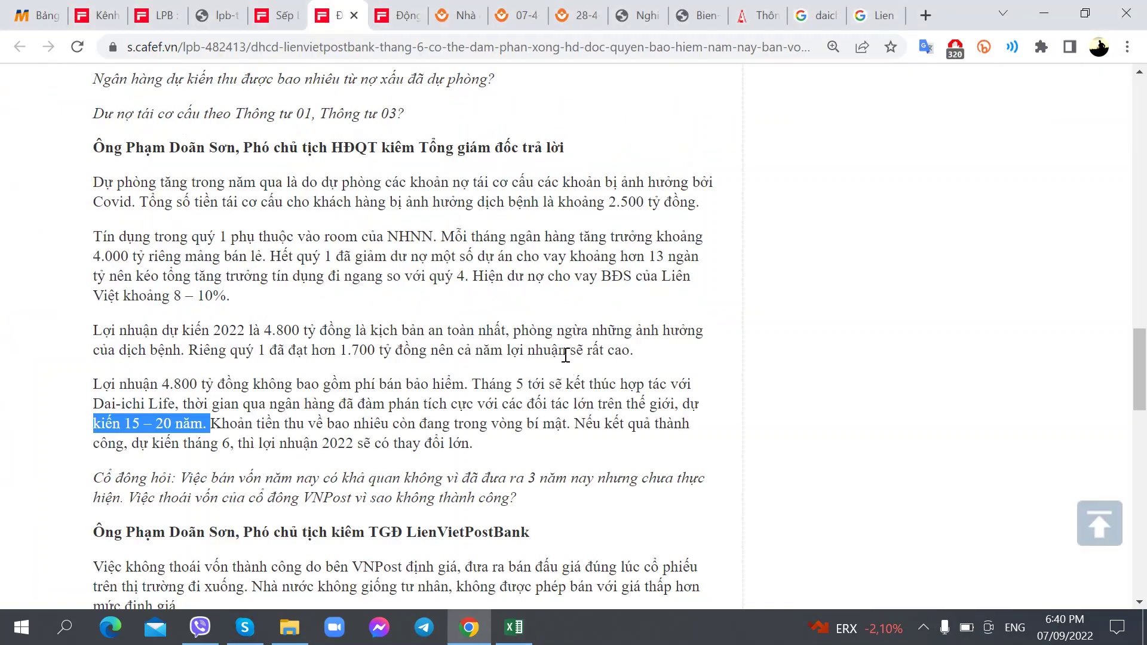
{"action": "scroll", "coordinate": [565, 356], "scroll_direction": "down", "scroll_amount": 3}
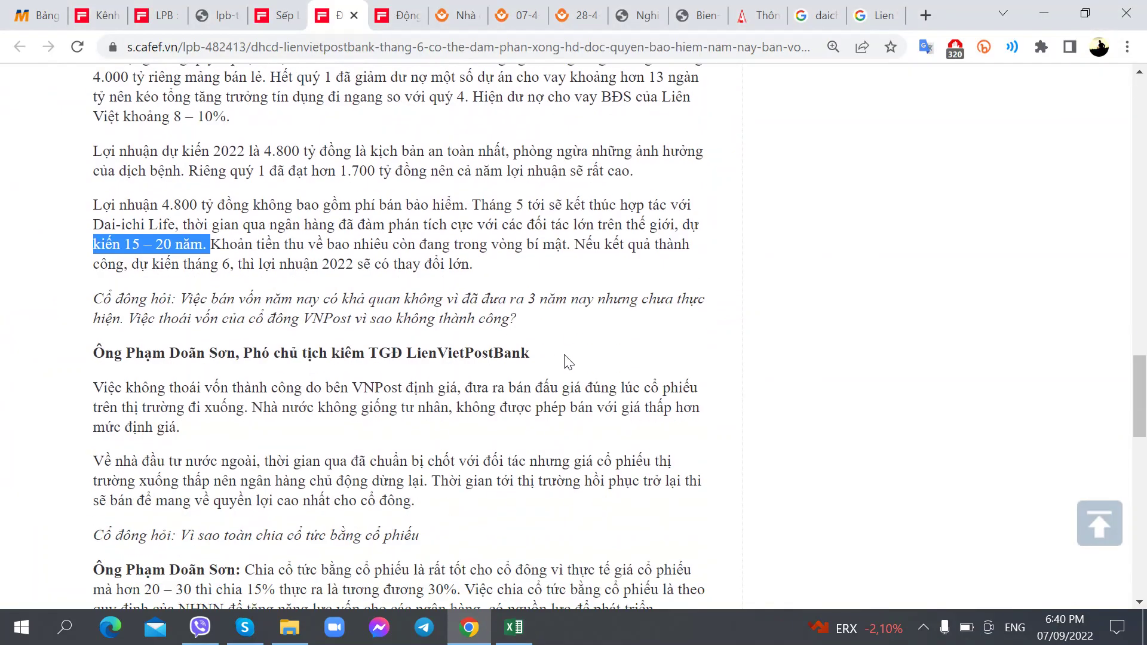
{"action": "scroll", "coordinate": [566, 358], "scroll_direction": "up", "scroll_amount": 3}
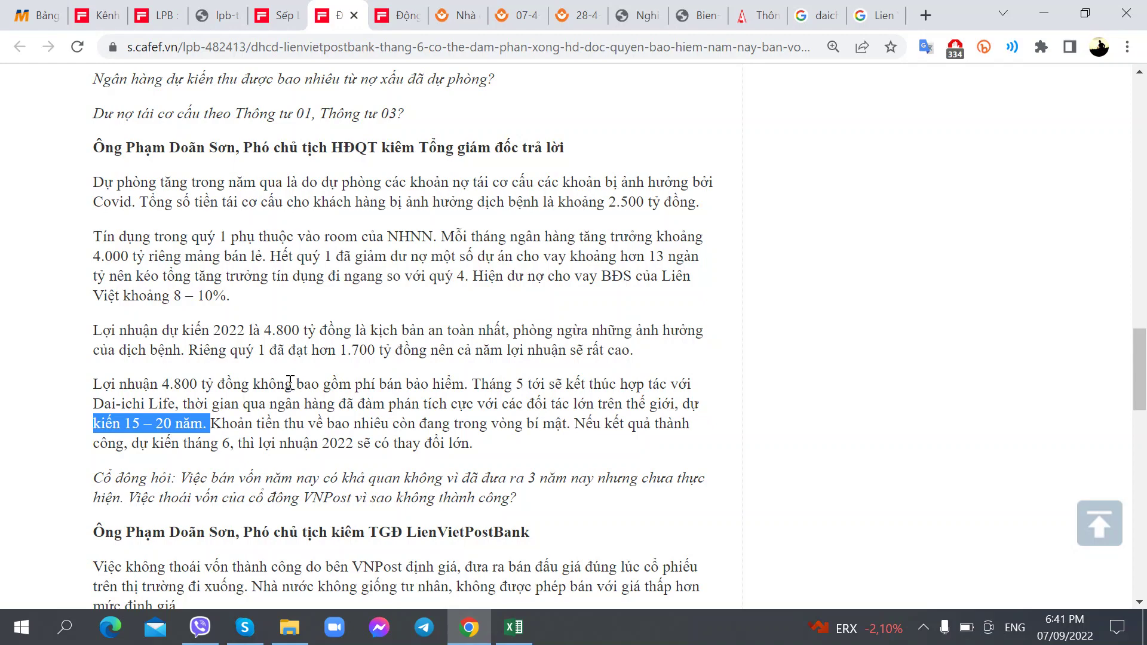
{"action": "scroll", "coordinate": [202, 466], "scroll_direction": "down", "scroll_amount": 5}
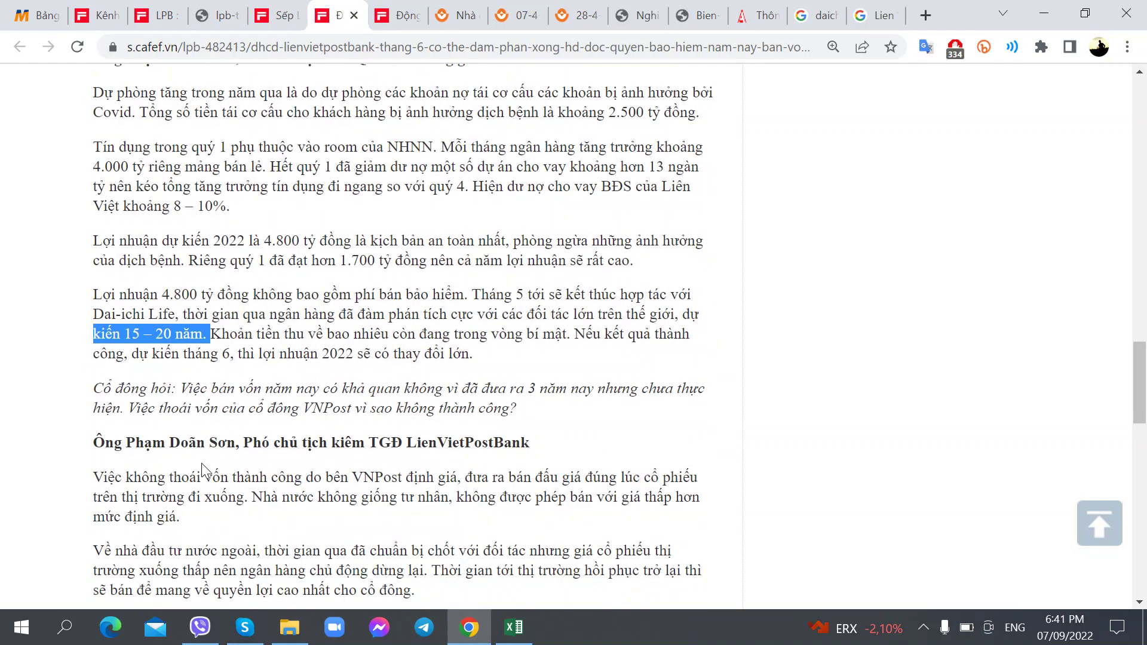
{"action": "scroll", "coordinate": [202, 466], "scroll_direction": "up", "scroll_amount": 10}
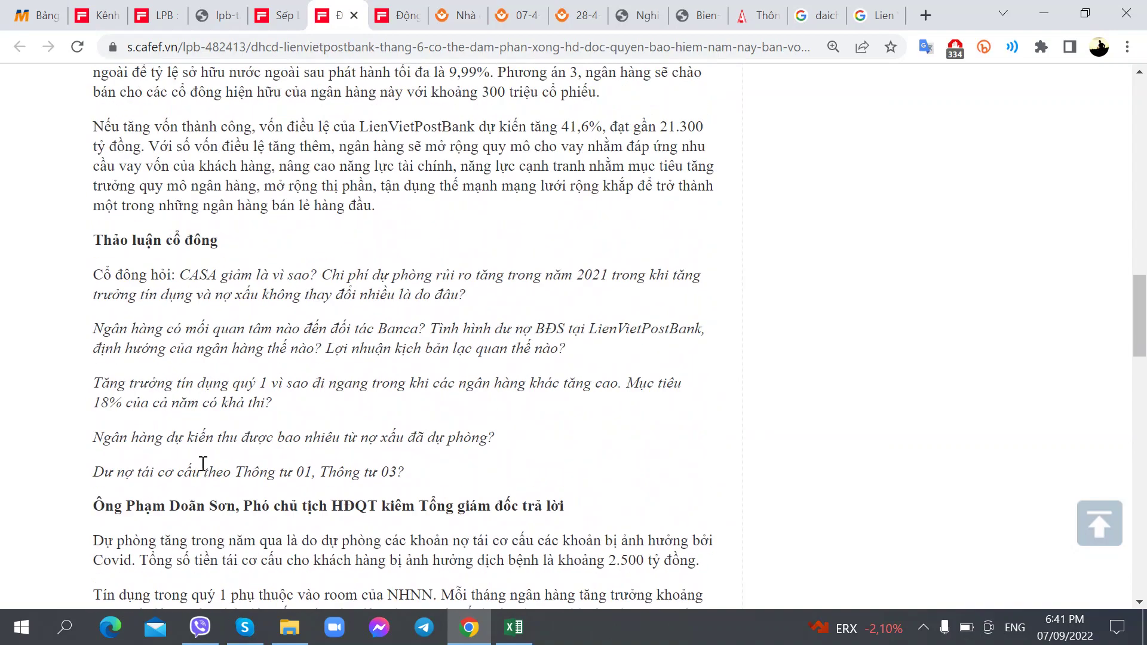
{"action": "scroll", "coordinate": [202, 465], "scroll_direction": "down", "scroll_amount": 10}
{"action": "scroll", "coordinate": [203, 463], "scroll_direction": "up", "scroll_amount": 3}
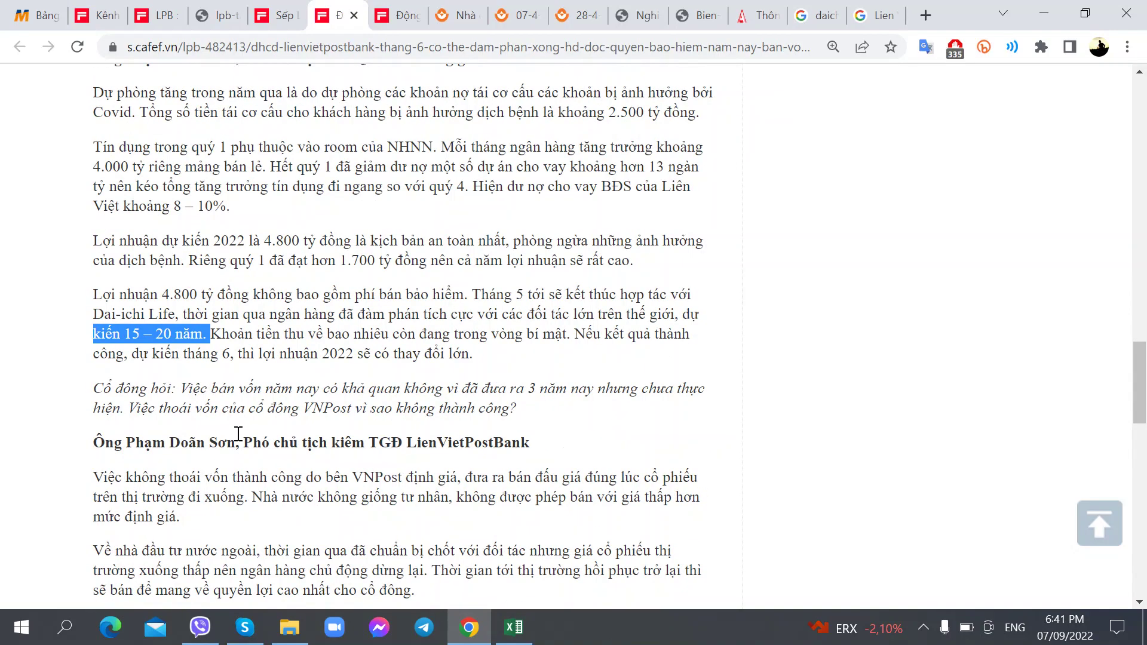
{"action": "scroll", "coordinate": [191, 354], "scroll_direction": "down", "scroll_amount": 2}
{"action": "scroll", "coordinate": [190, 355], "scroll_direction": "up", "scroll_amount": 2}
Switch to Excel and move the question on restructured debt under TT 01 and TT 03 from B366 to B363
{"action": "key", "text": "alt+Tab"}
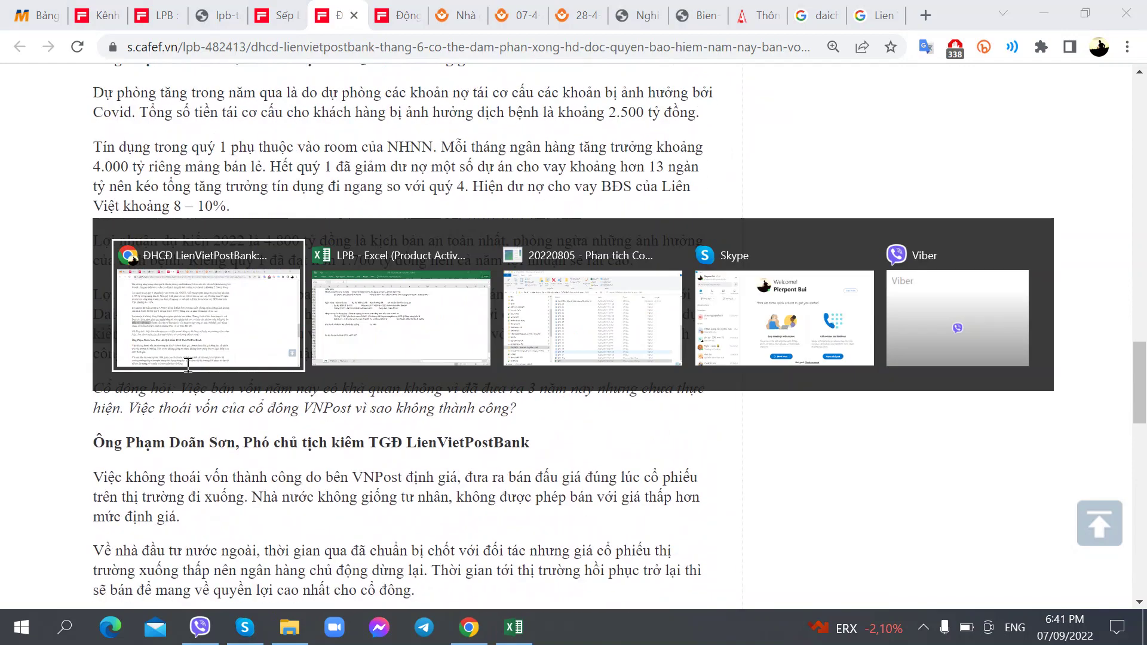
{"action": "left_click", "coordinate": [513, 626]}
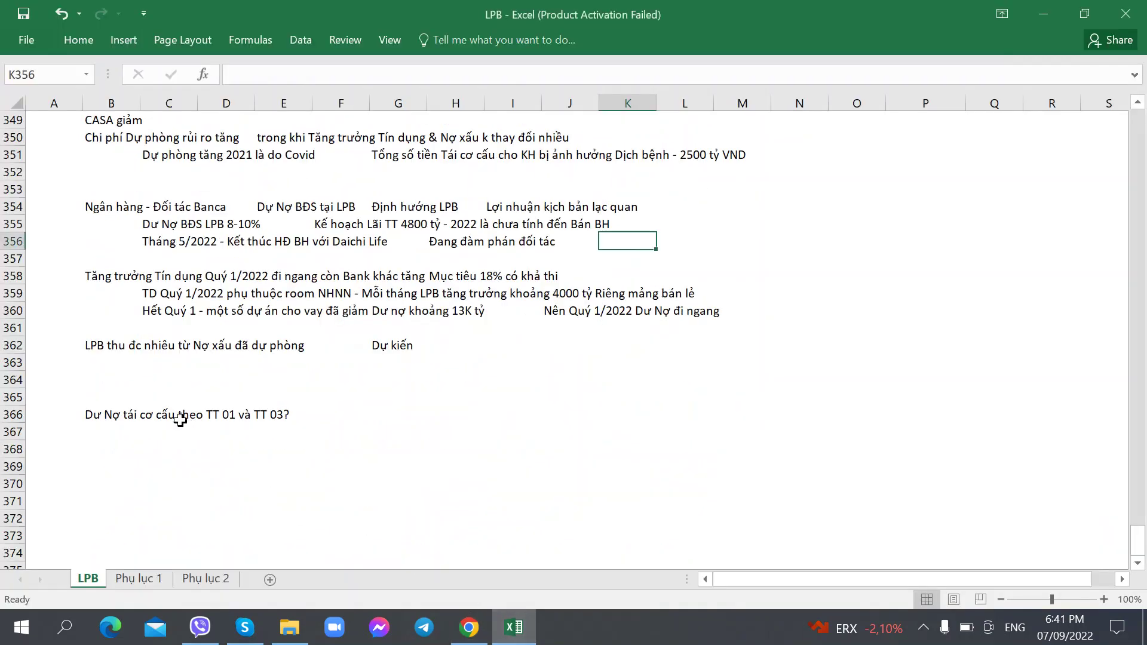
{"action": "left_click", "coordinate": [111, 415]}
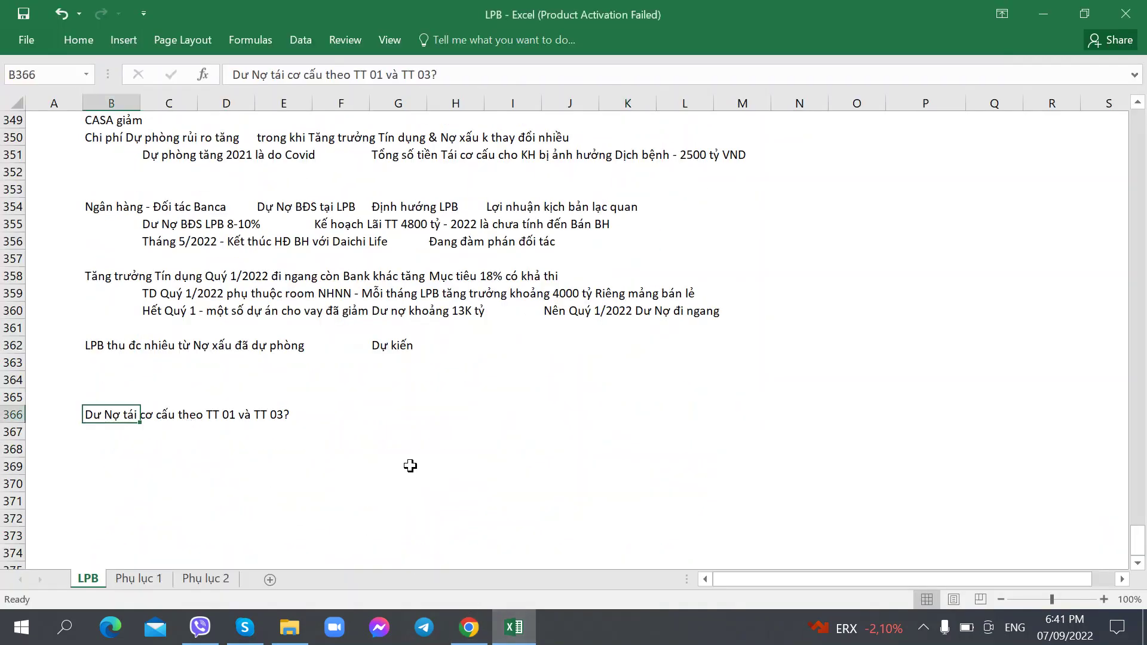
{"action": "key", "text": "ctrl+shift+Right"}
{"action": "key", "text": "ctrl+Left"}
{"action": "key", "text": "Left"}
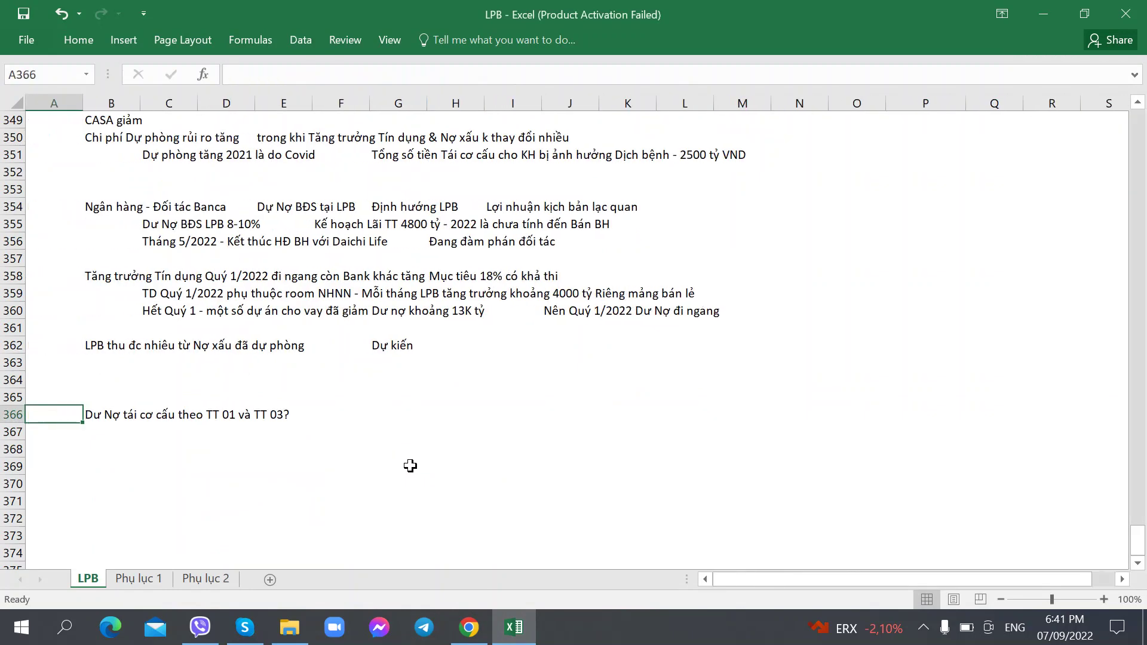
{"action": "key", "text": "Right"}
{"action": "key", "text": "ctrl+x"}
{"action": "key", "text": "Up"}
{"action": "key", "text": "Up"}
{"action": "key", "text": "Up"}
{"action": "key", "text": "Return"}
{"action": "key", "text": "Up"}
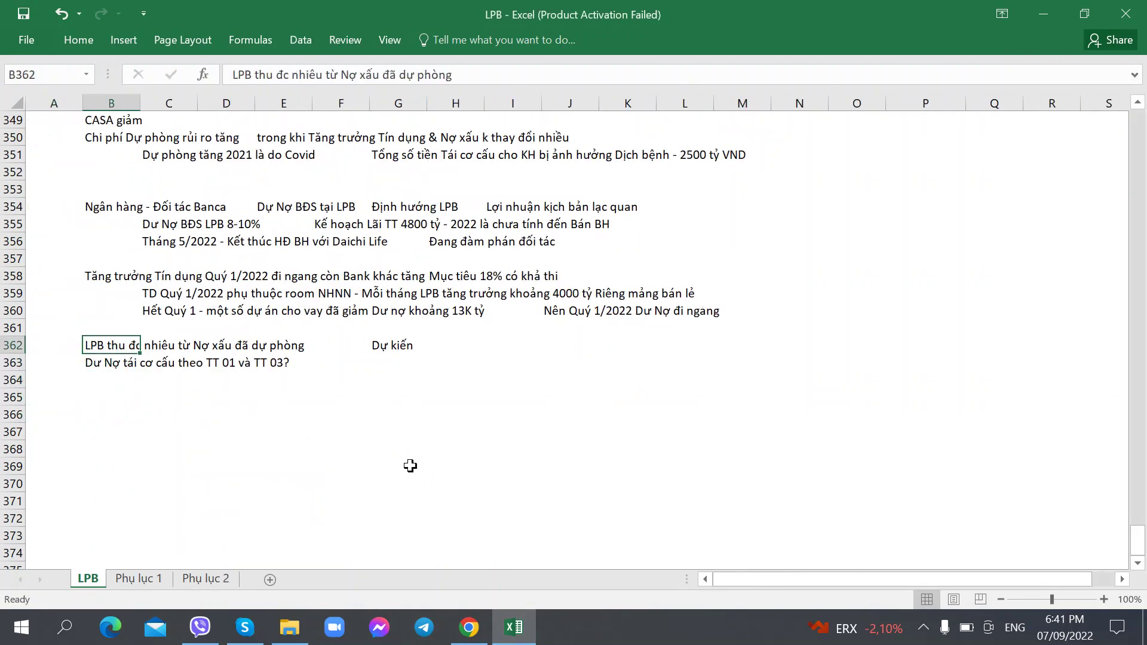
Review the notes in rows 350 to 360 on risk provisions, Banca partners, the 2022 profit plan and credit growth
{"action": "scroll", "coordinate": [148, 412], "scroll_direction": "up", "scroll_amount": 1}
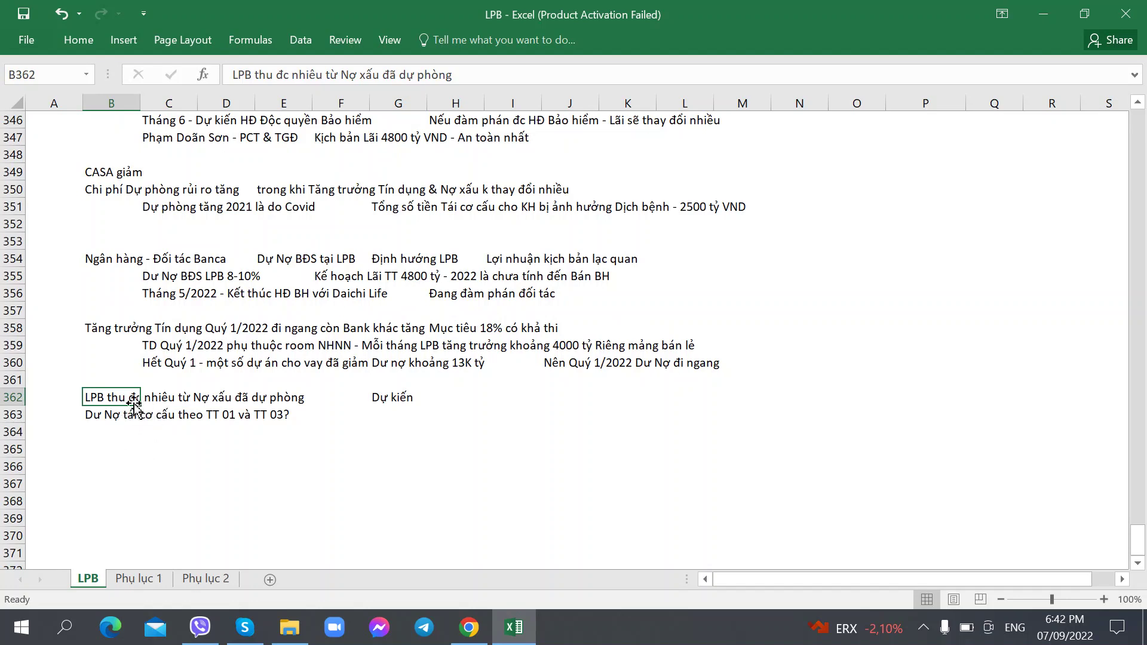
{"action": "left_click", "coordinate": [146, 247]}
{"action": "left_click", "coordinate": [102, 263]}
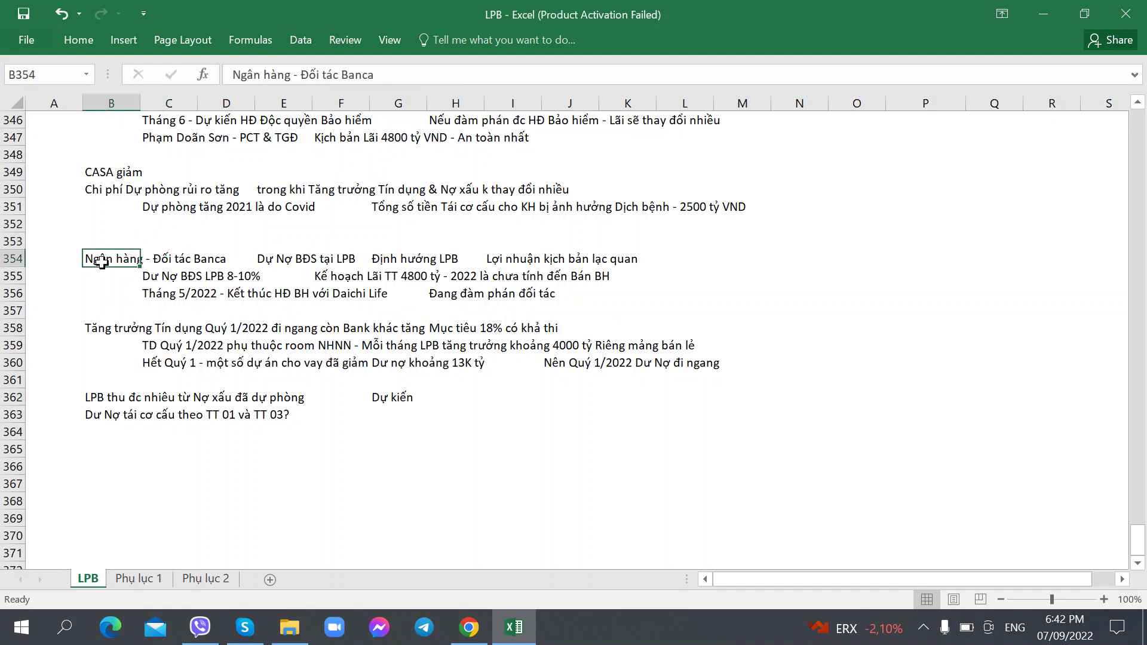
{"action": "left_click", "coordinate": [348, 311]}
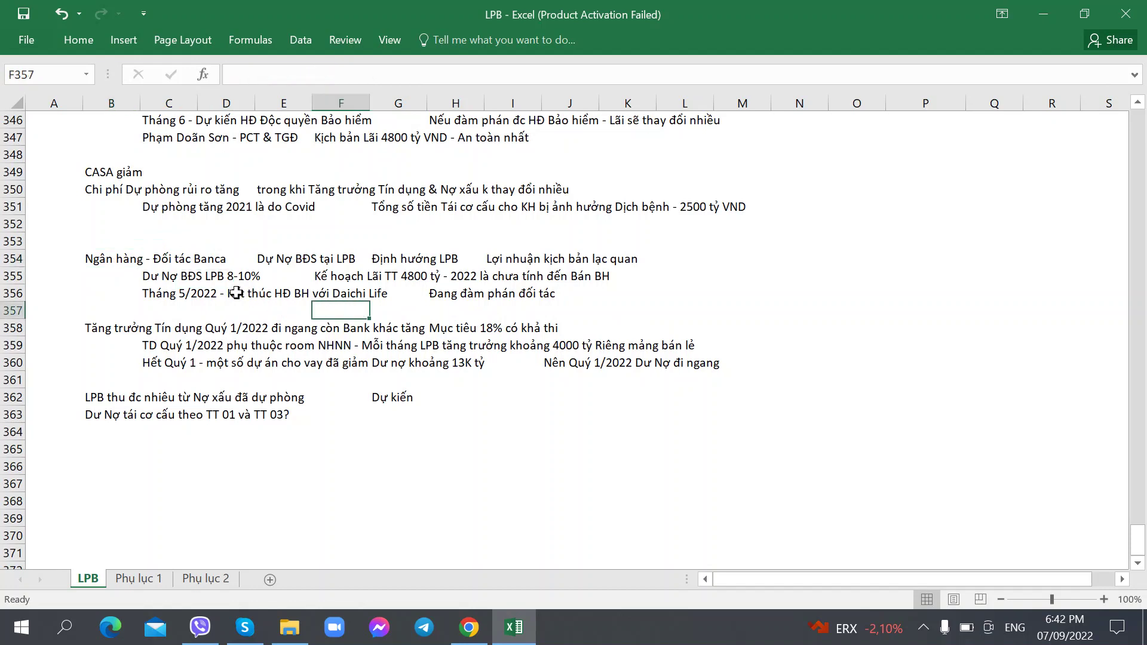
{"action": "left_click", "coordinate": [232, 293]}
{"action": "left_click", "coordinate": [324, 281]}
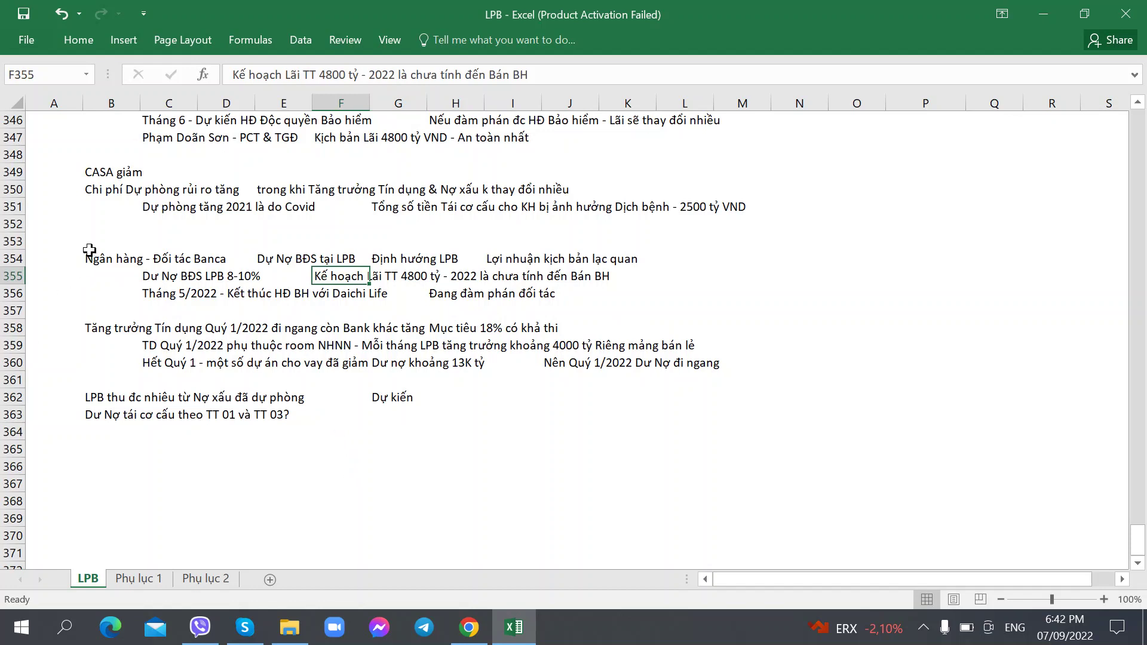
{"action": "left_click", "coordinate": [123, 190]}
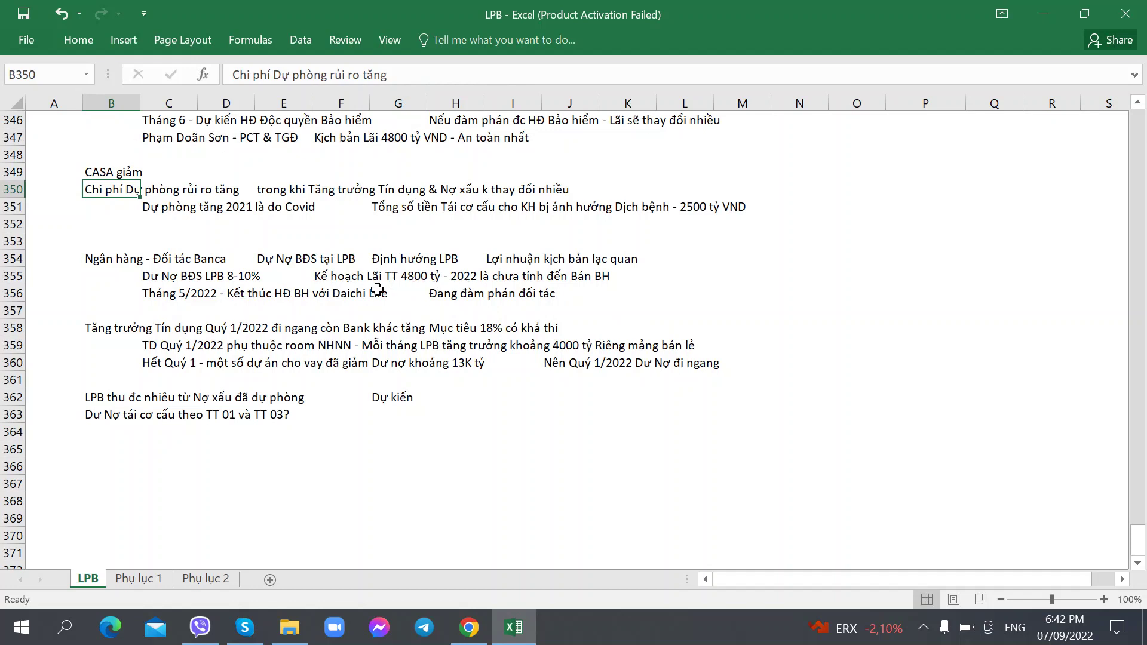
{"action": "left_click", "coordinate": [335, 280]}
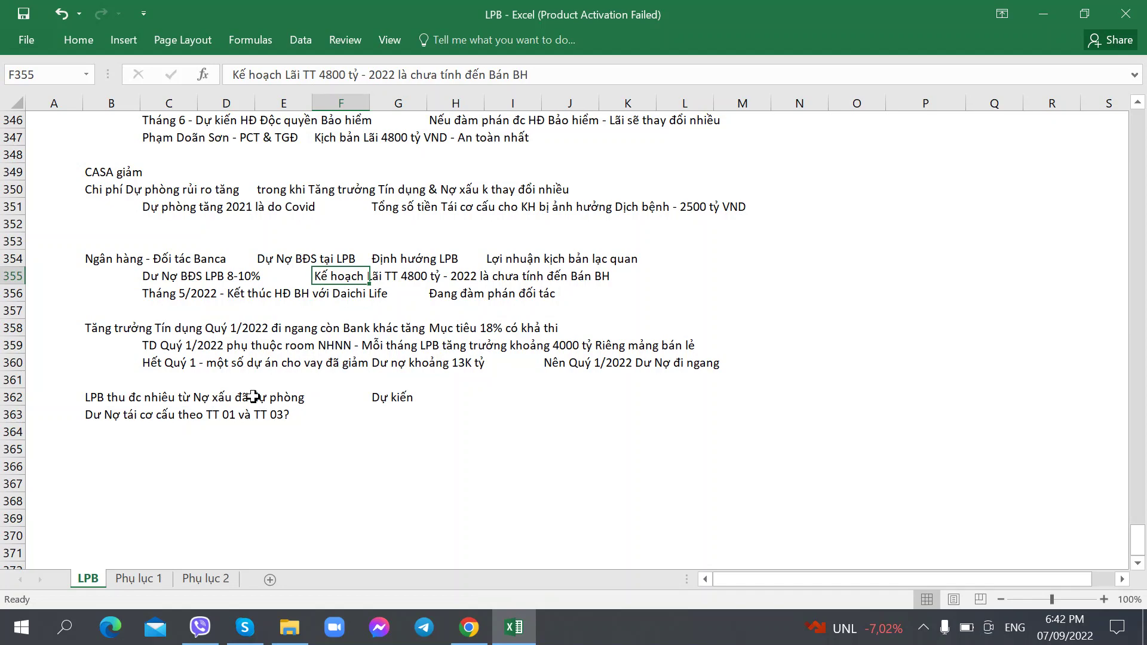
{"action": "left_click", "coordinate": [157, 364]}
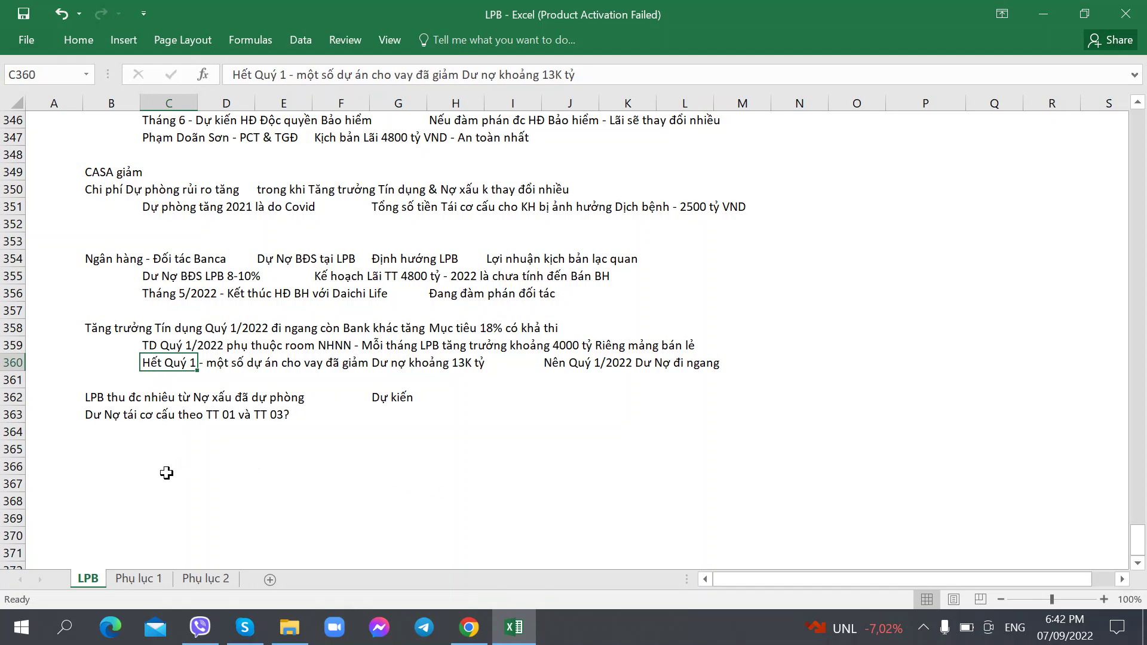
Read the capital sale question in the CafeF article in Chrome and begin its note in Excel cell B365 with "Việc bán vốn có khả quan"
{"action": "key", "text": "alt+Tab"}
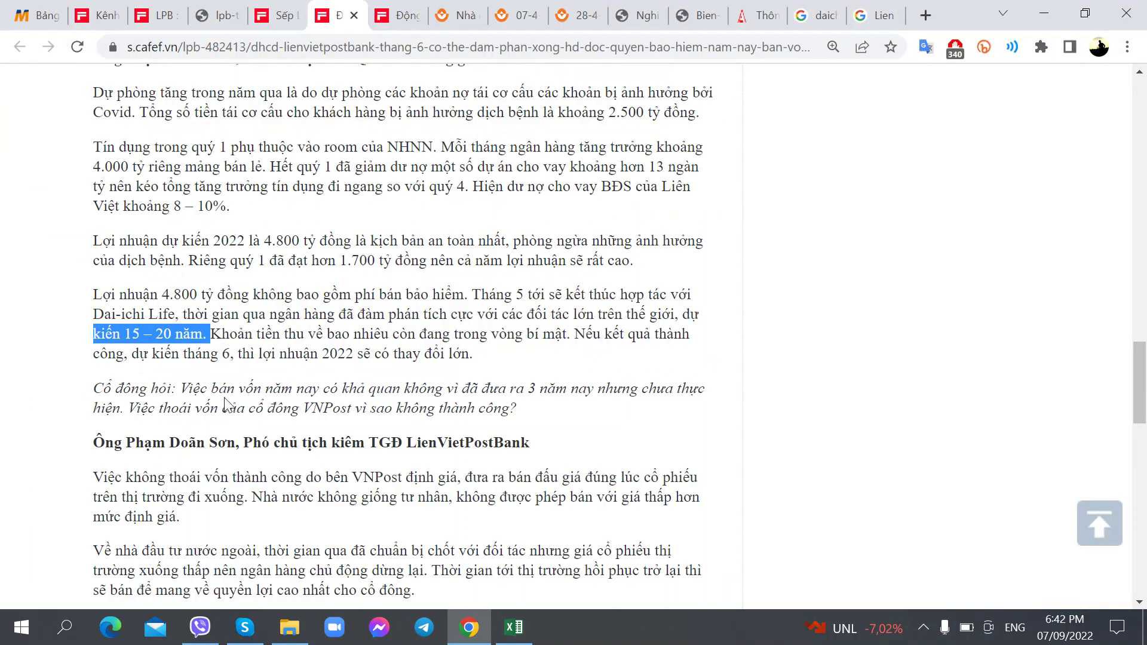
{"action": "scroll", "coordinate": [226, 391], "scroll_direction": "down", "scroll_amount": 4}
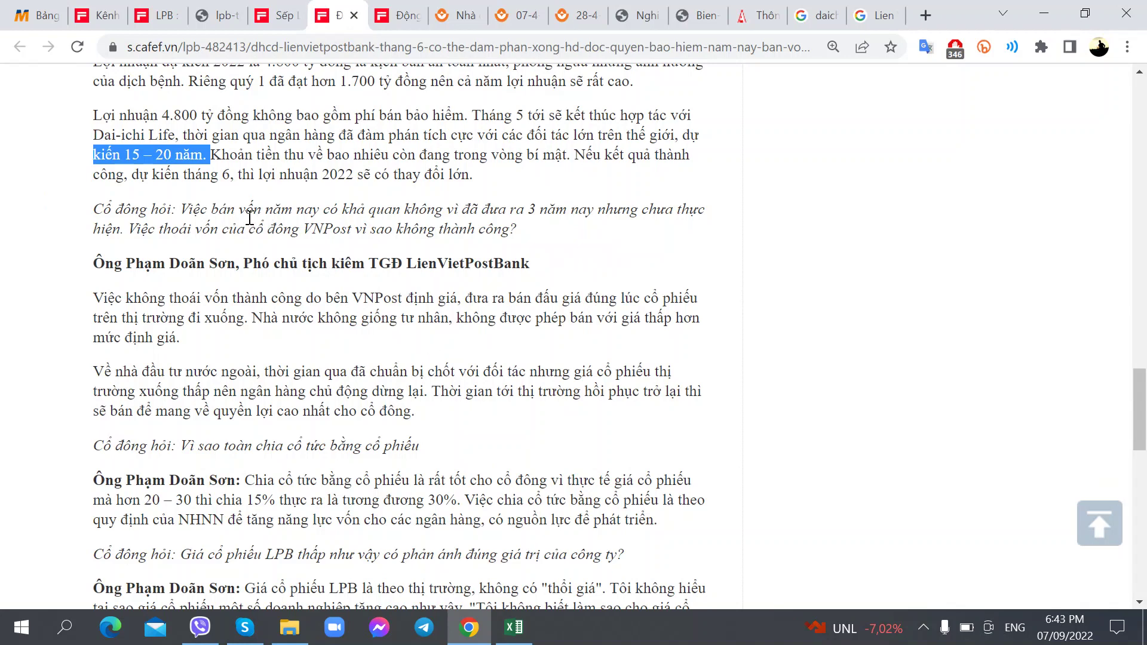
{"action": "key", "text": "alt+Tab"}
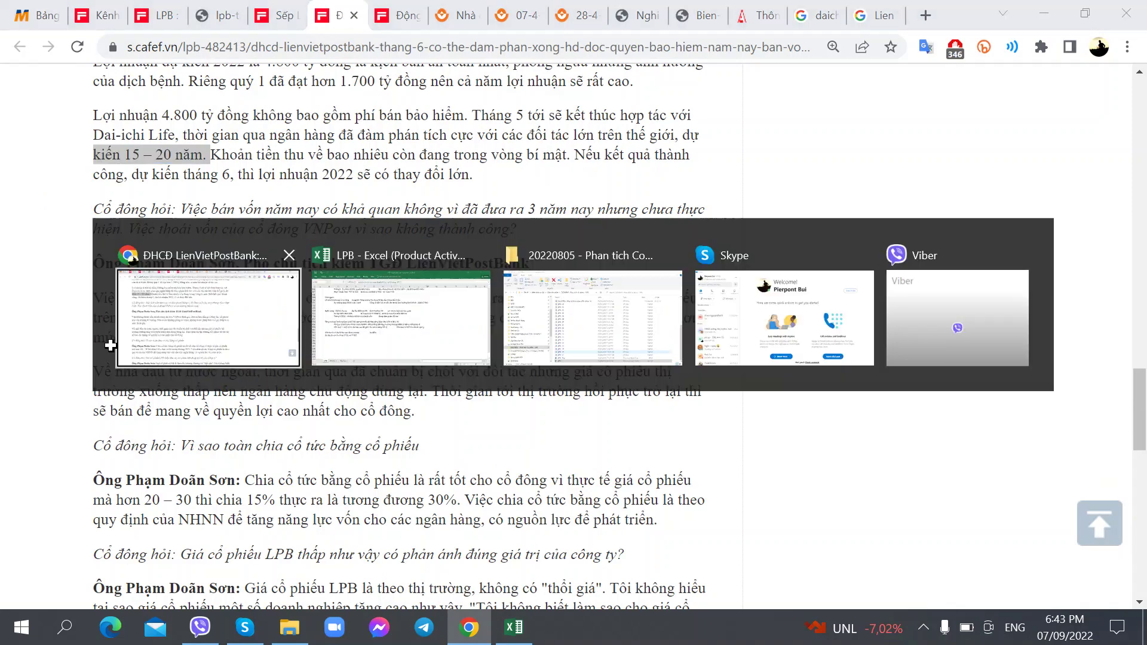
{"action": "key", "text": "alt+Tab"}
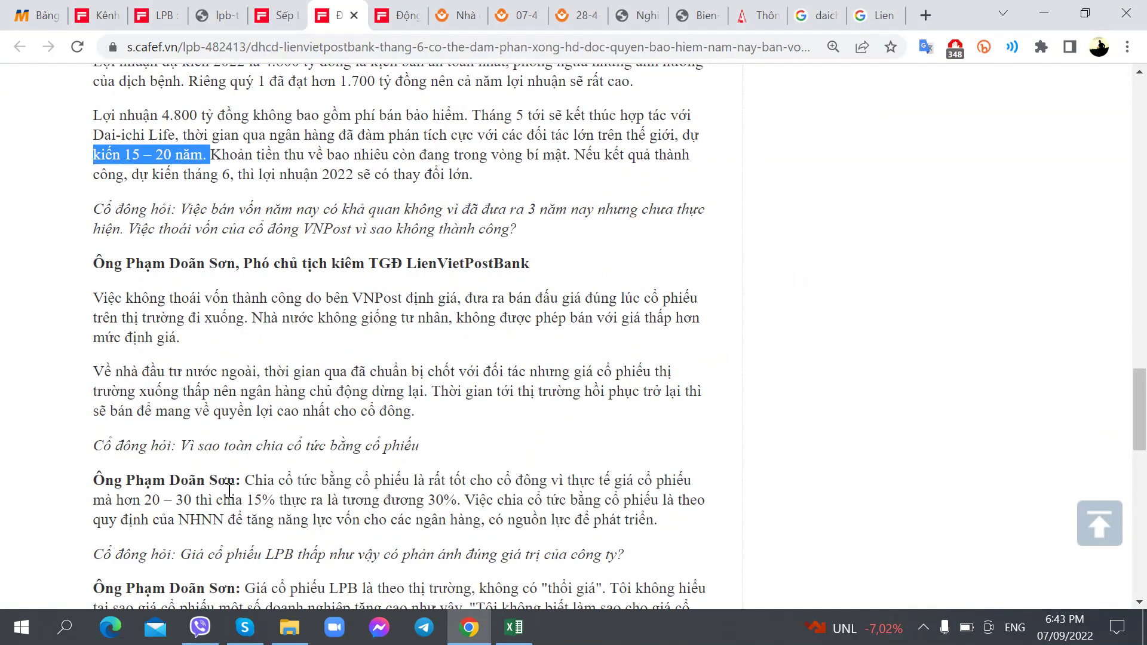
{"action": "key", "text": "alt+Tab"}
{"action": "type", "text": "Việc bán"}
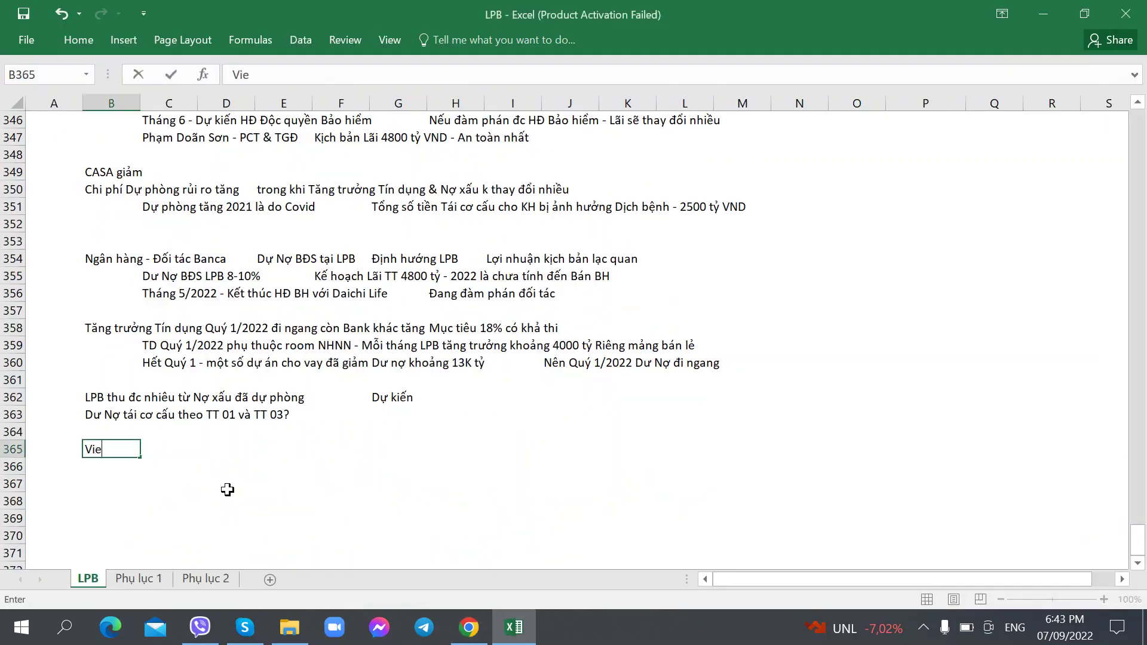
{"action": "key", "text": "alt+Tab"}
{"action": "key", "text": "alt+Tab"}
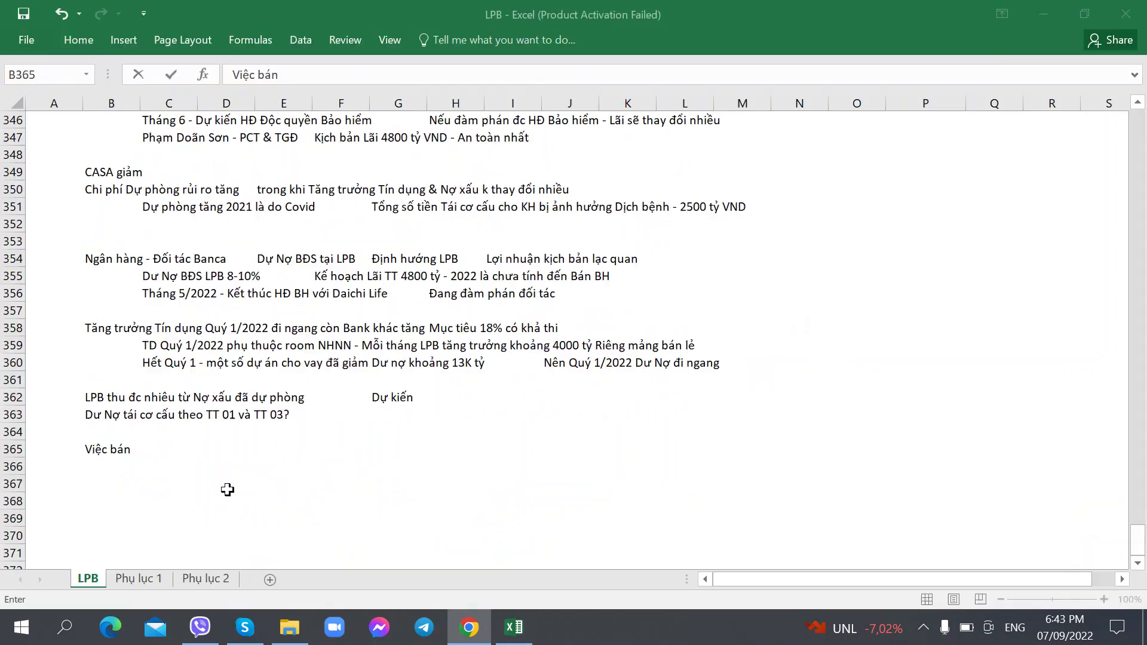
{"action": "type", "text": "vốn có khả quang"}
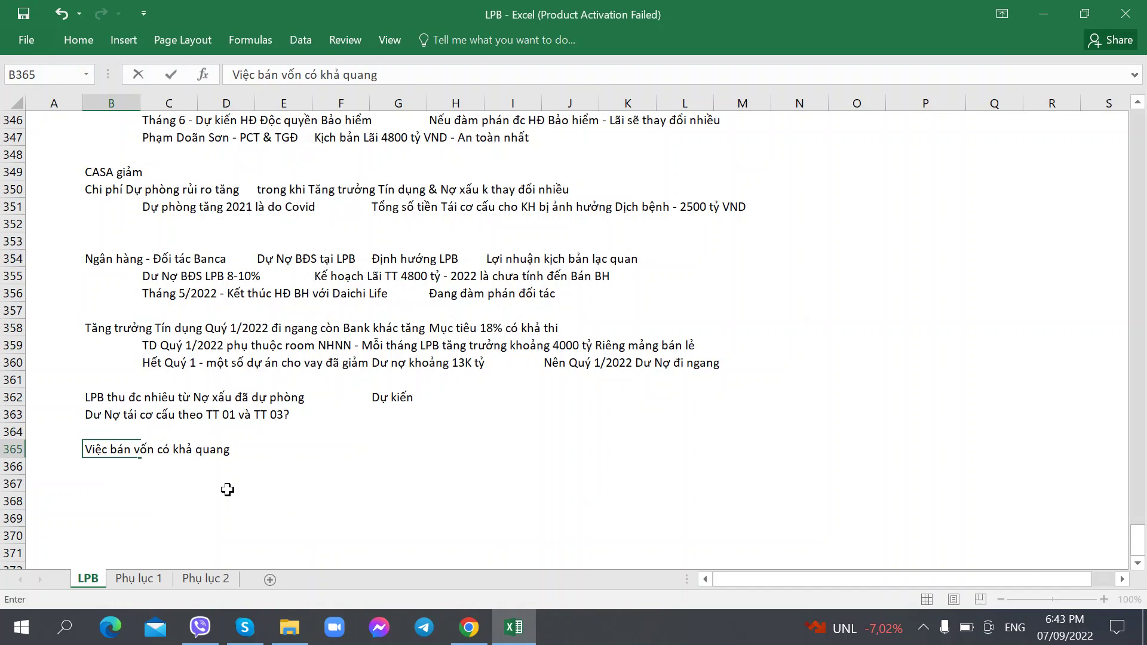
{"action": "key", "text": "BackSpace"}
Recheck the question in Chrome and extend the B365 note with "- đã đưa ra 3 năm nay nhưng chưa thực hiện được"
{"action": "key", "text": "alt+Tab"}
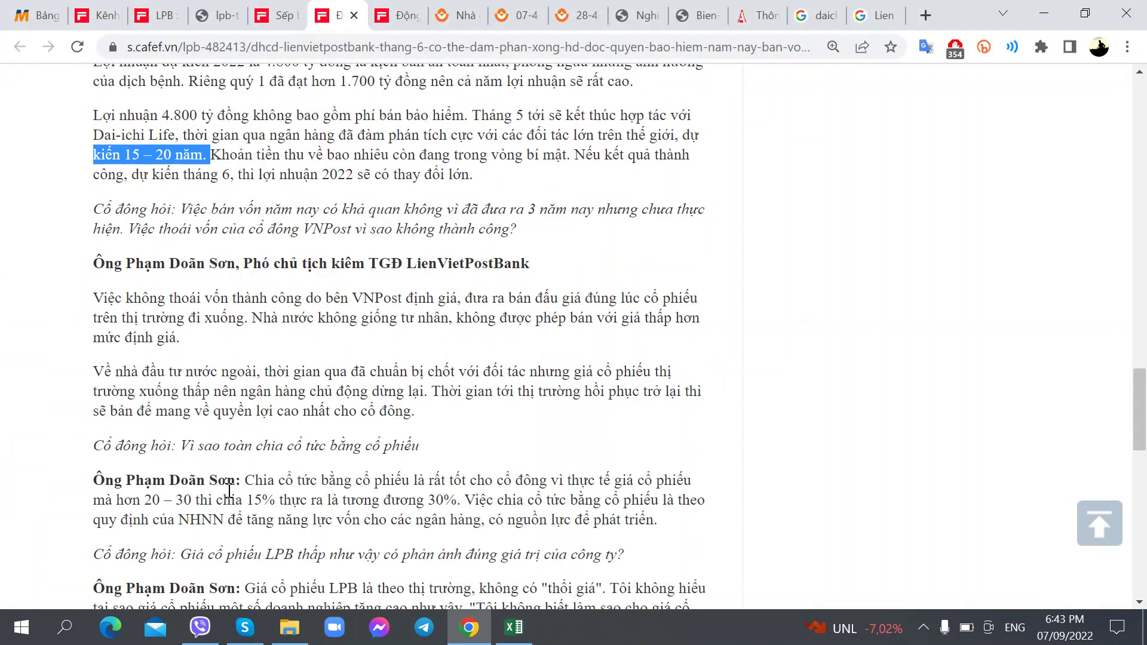
{"action": "key", "text": "alt+Tab"}
{"action": "type", "text": "- đã đưa ra "}
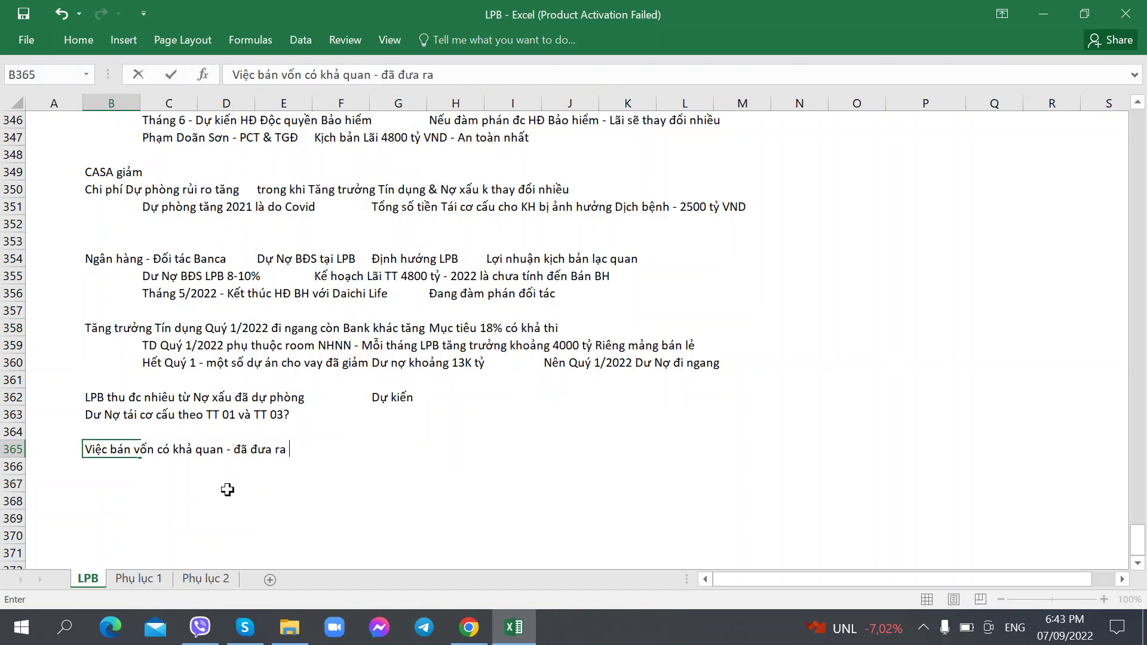
{"action": "type", "text": "3 năm nay -"}
{"action": "key", "text": "alt+Tab"}
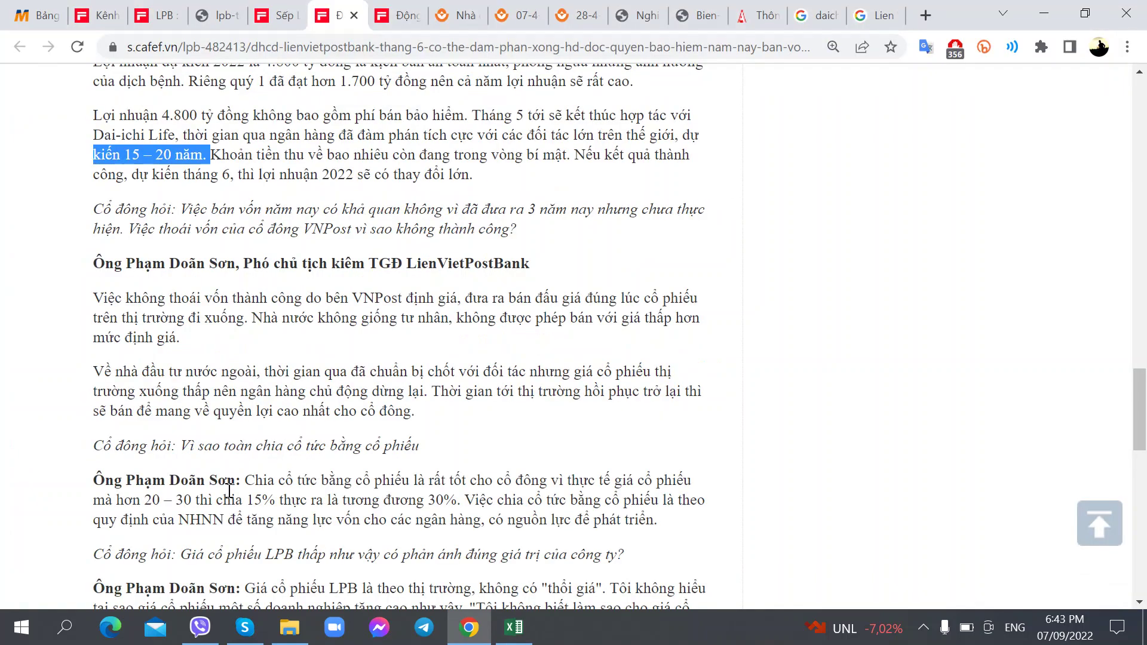
{"action": "key", "text": "alt+Tab"}
{"action": "key", "text": "BackSpace"}
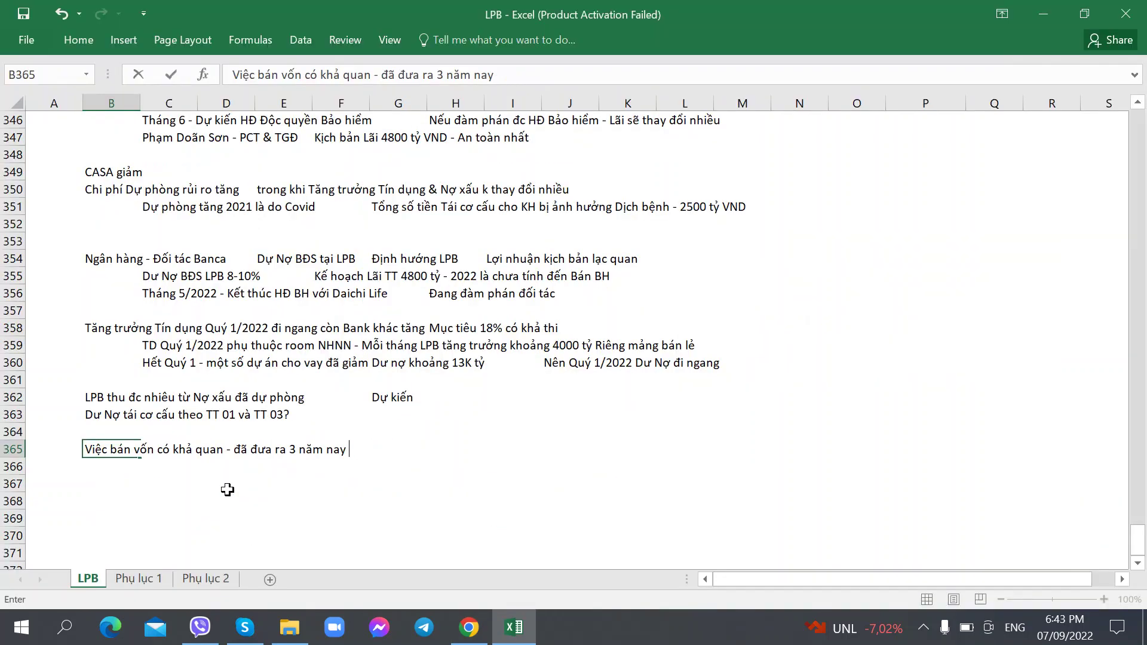
{"action": "type", "text": "nhưng chưa thực hiệ"}
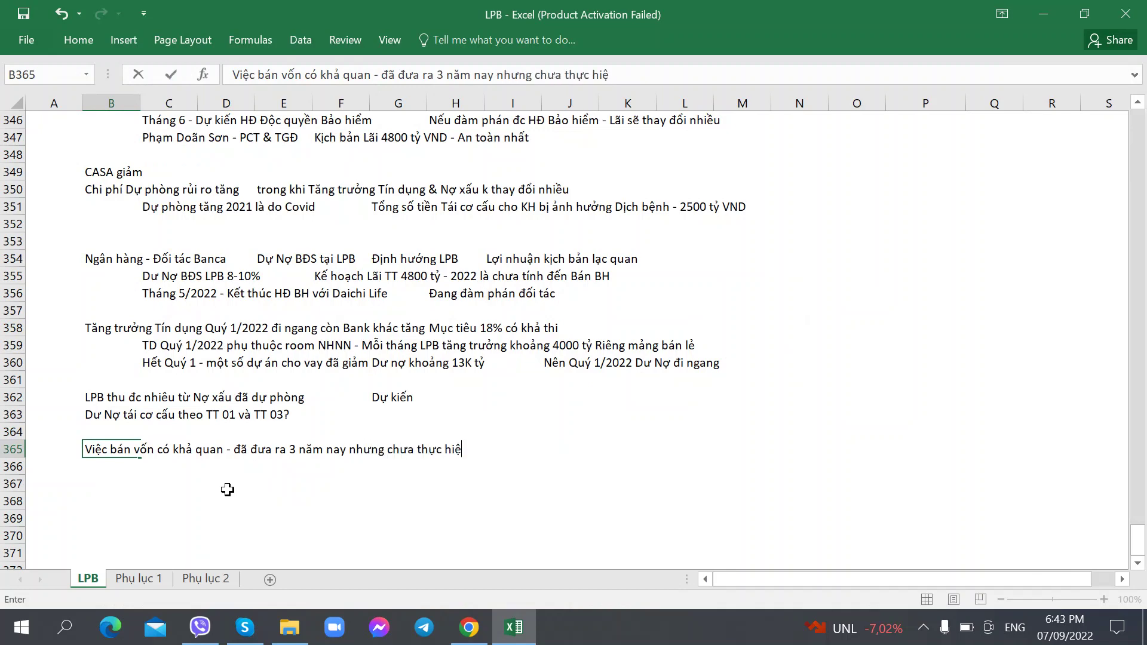
{"action": "type", "text": "n được"}
Recheck the shareholder question in Chrome and enter "Việc thoái vốn VNPOST vì sao không thành công" in Excel cell J365
{"action": "key", "text": "alt+Tab"}
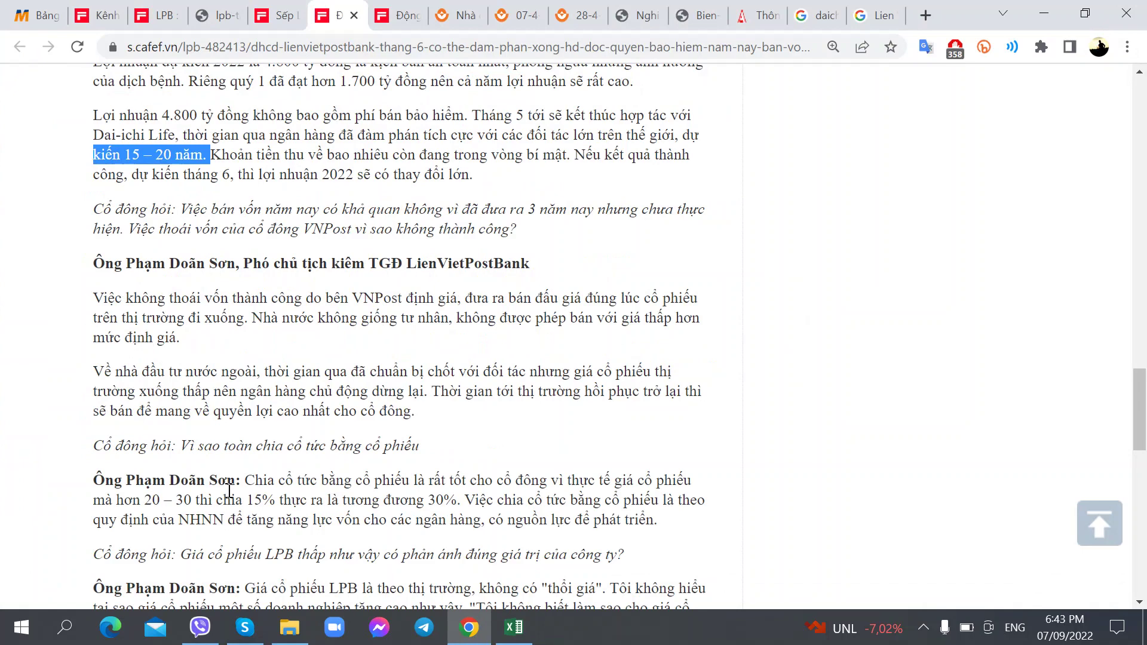
{"action": "key", "text": "alt+Tab"}
{"action": "key", "text": "Right"}
{"action": "key", "text": "Right"}
{"action": "key", "text": "Right"}
{"action": "key", "text": "Right"}
{"action": "key", "text": "Right"}
{"action": "key", "text": "Right"}
{"action": "key", "text": "Right"}
{"action": "key", "text": "Right"}
{"action": "key", "text": "Right"}
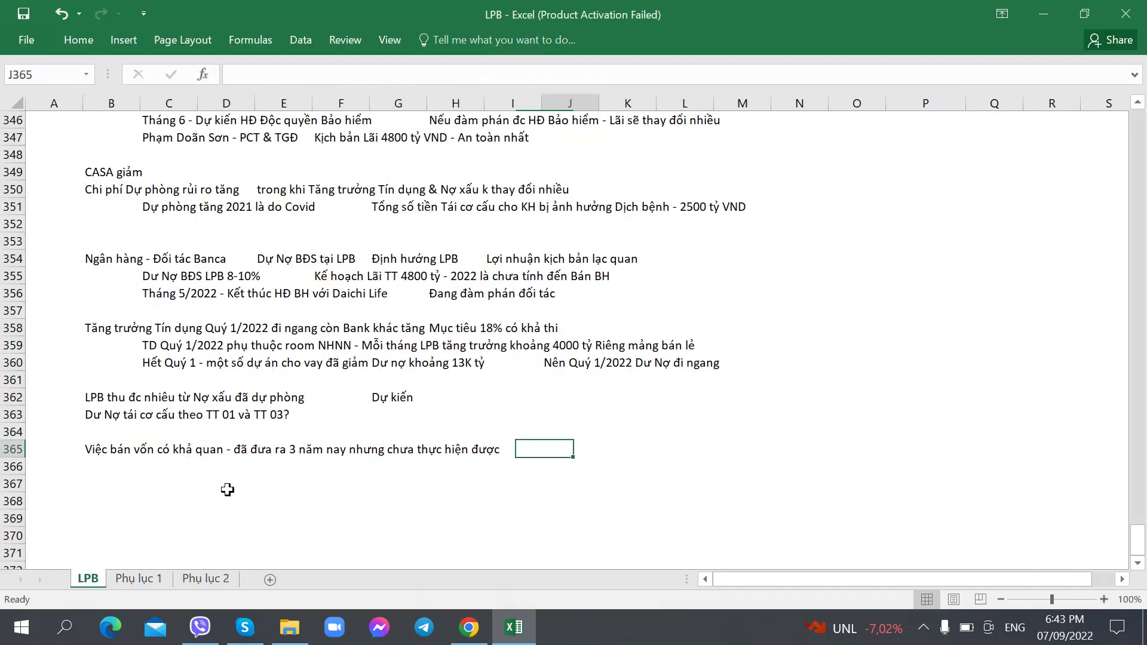
{"action": "key", "text": "Left"}
{"action": "type", "text": "Việc"}
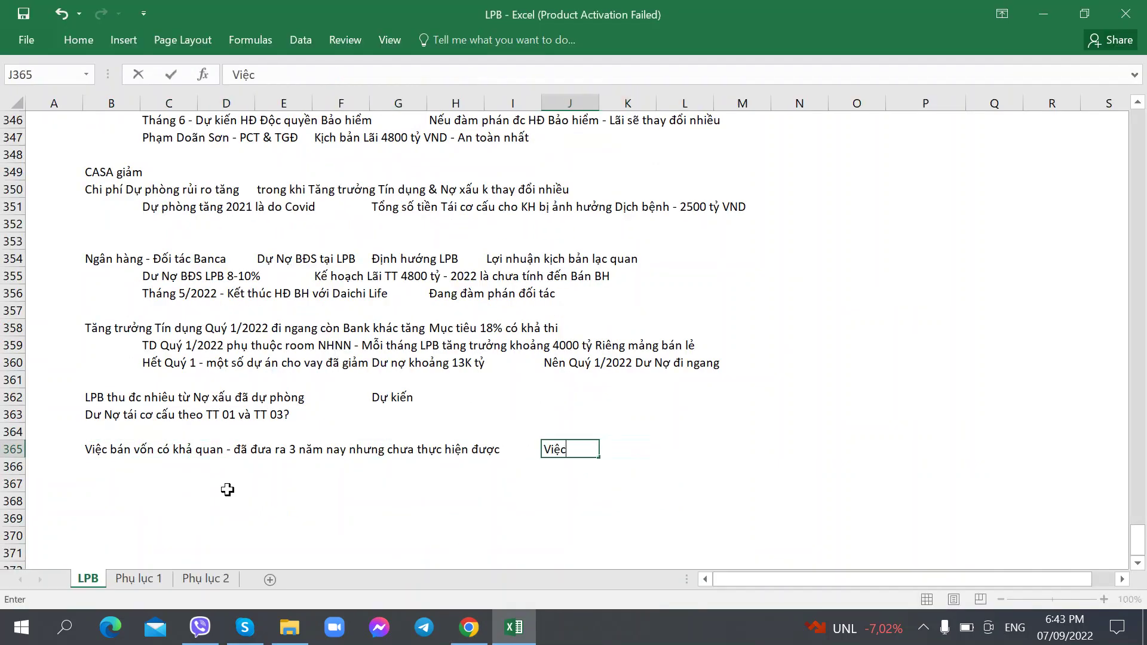
{"action": "type", "text": " thoái vốn NPOS"}
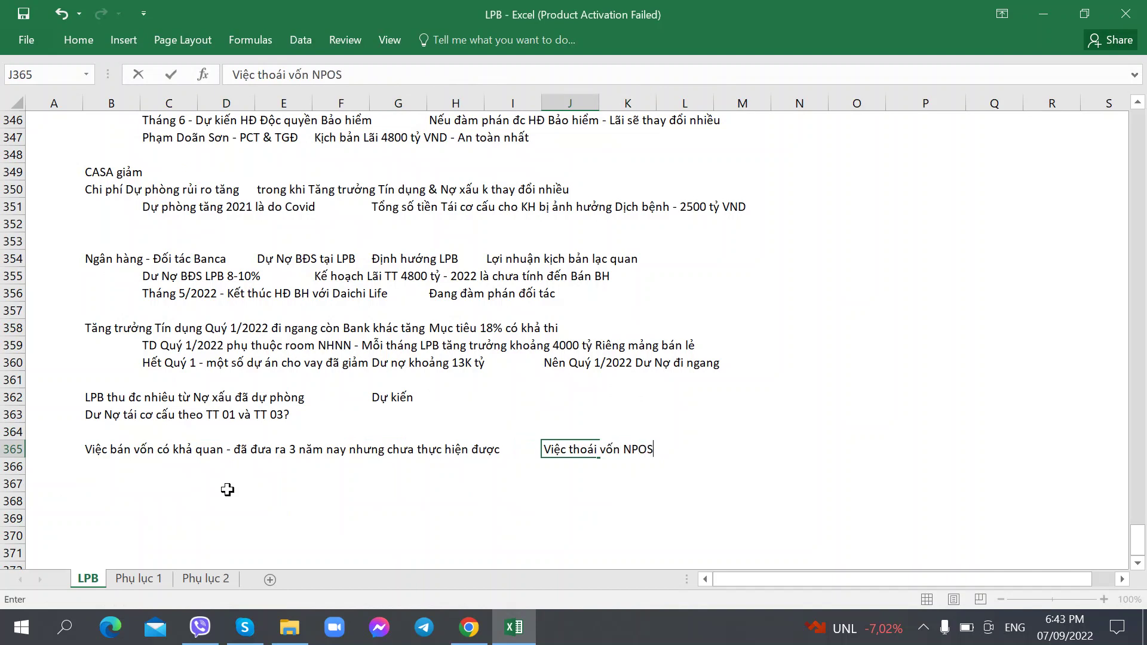
{"action": "key", "text": "BackSpace"}
{"action": "key", "text": "BackSpace"}
{"action": "key", "text": "BackSpace"}
{"action": "key", "text": "BackSpace"}
{"action": "type", "text": "VNPOST vì sao không t"}
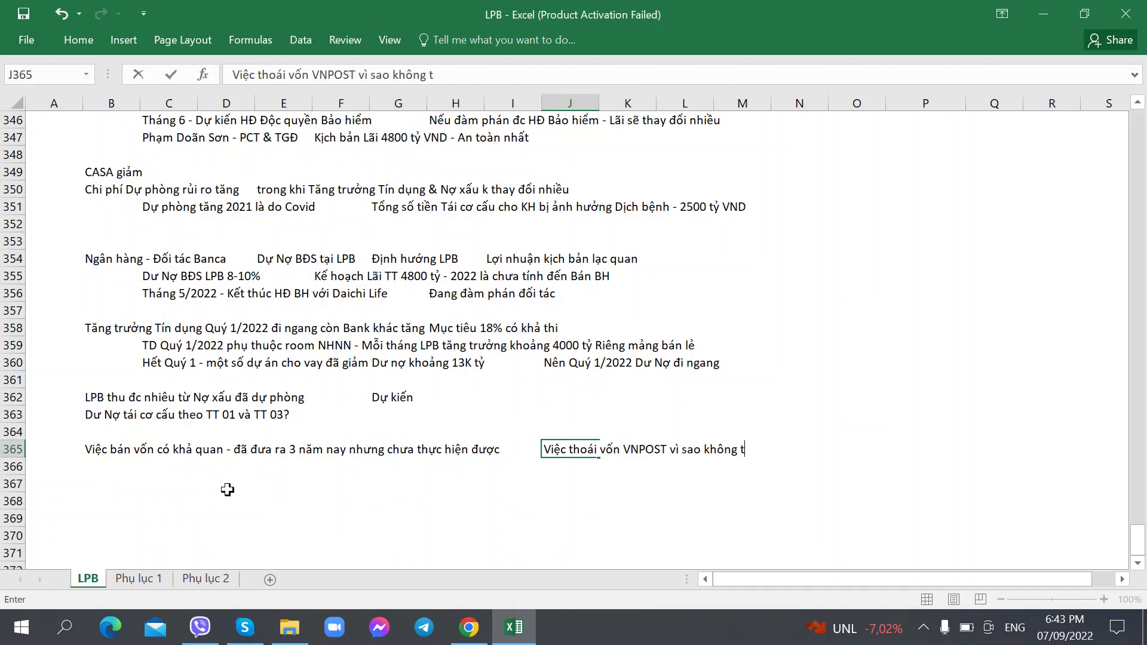
{"action": "type", "text": "hành công"}
{"action": "key", "text": "Return"}
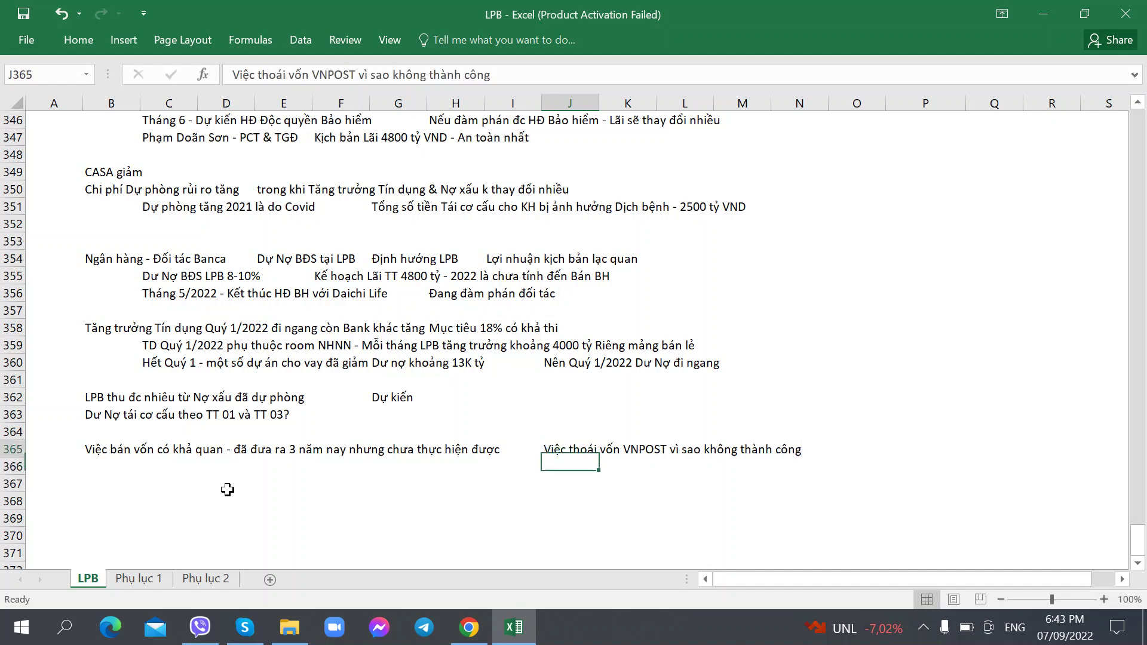
Add a question mark to the end of the VNPOST divestment note in J365
{"action": "key", "text": "Up"}
{"action": "key", "text": "F2"}
{"action": "type", "text": "?"}
{"action": "key", "text": "Return"}
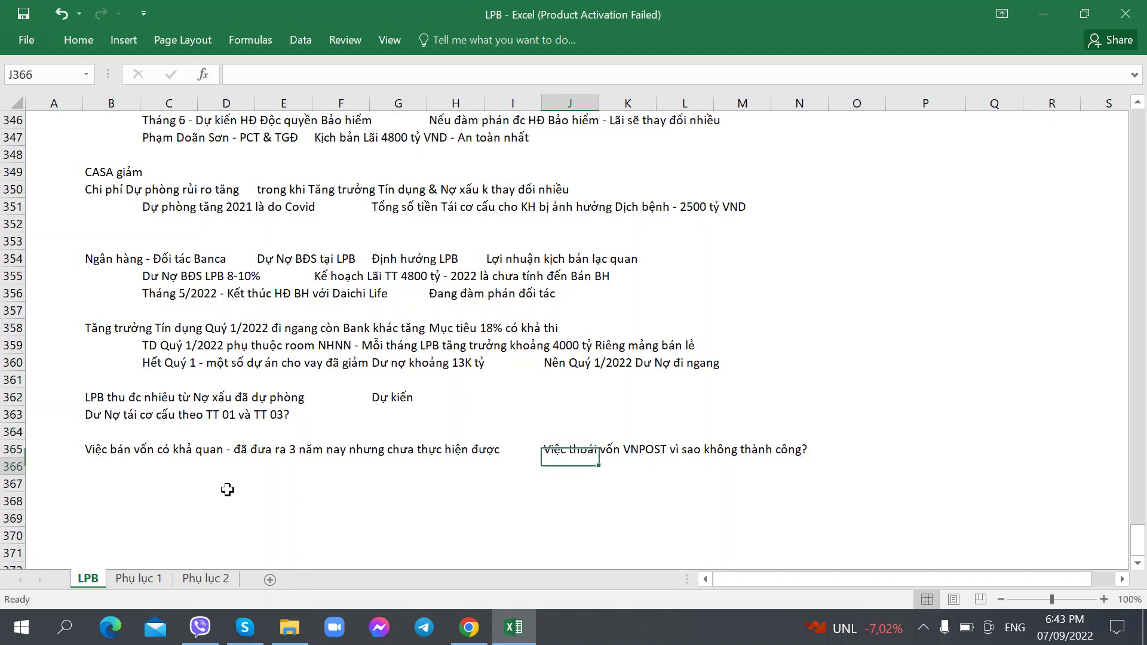
Read the VNPost divestment answer in Chrome and note "VNPOST đấu giá đúng lúc TT đi xuống" in Excel cell C366
{"action": "left_click", "coordinate": [162, 467]}
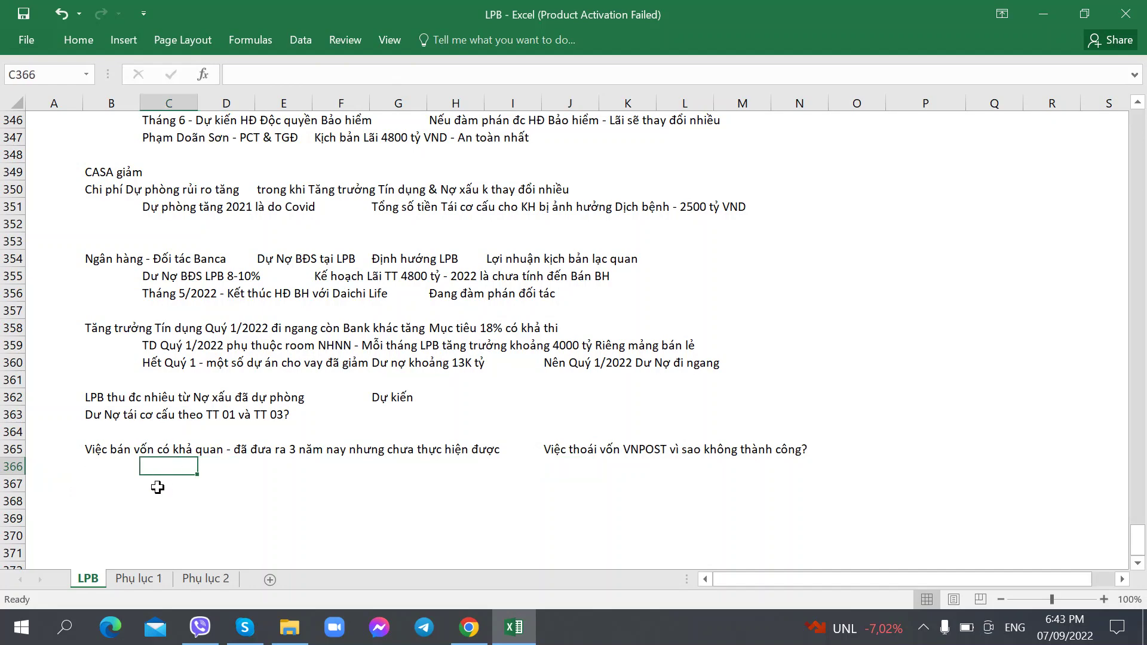
{"action": "key", "text": "alt+Tab"}
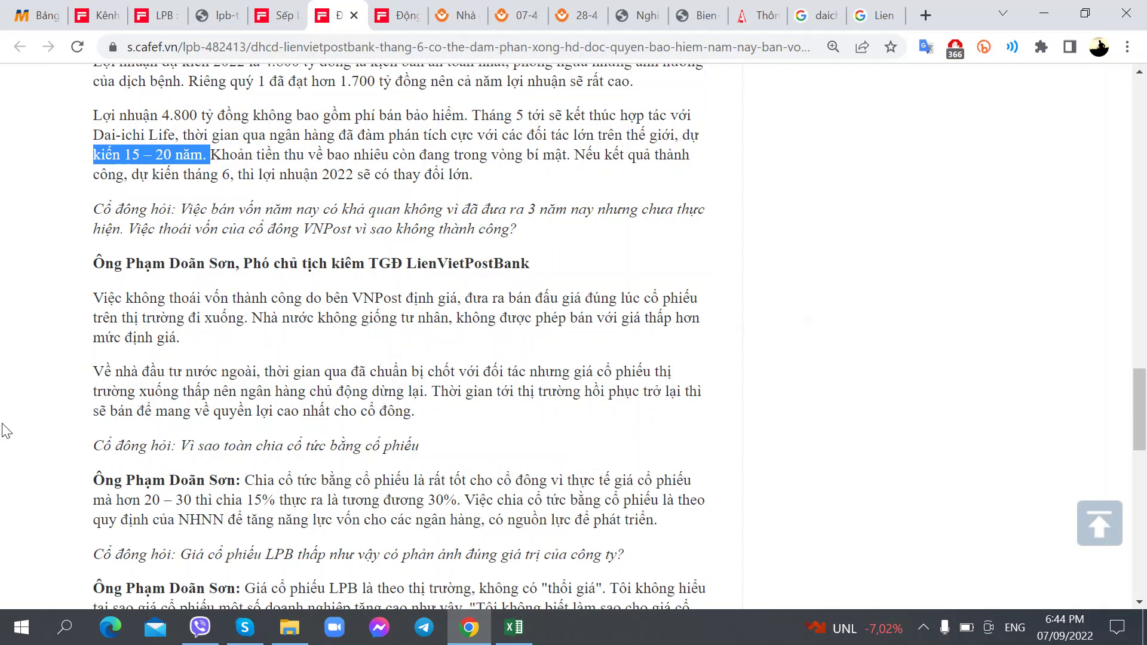
{"action": "key", "text": "alt+Tab"}
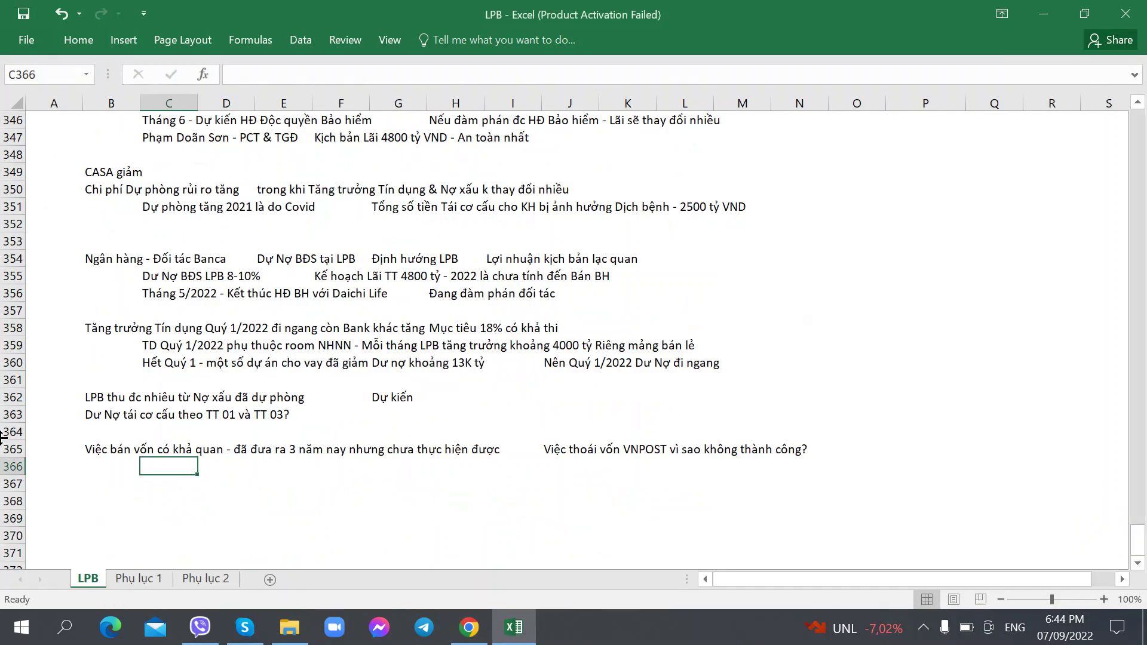
{"action": "type", "text": "VNPOST"}
{"action": "type", "text": " đa"}
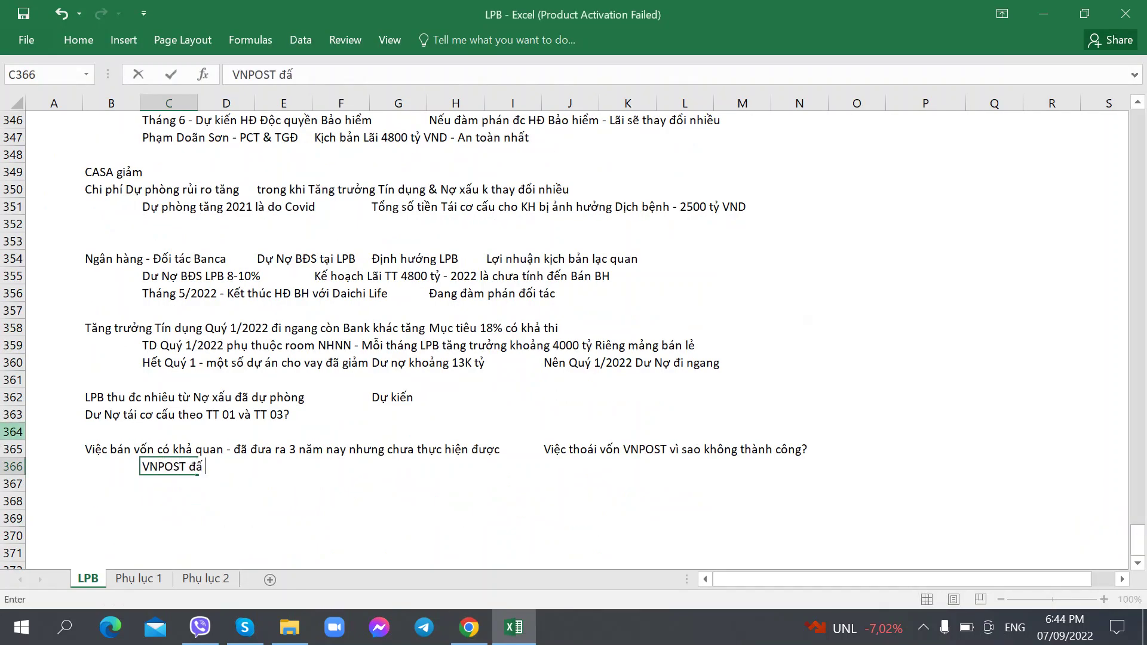
{"action": "type", "text": "u giá đúng lúc"}
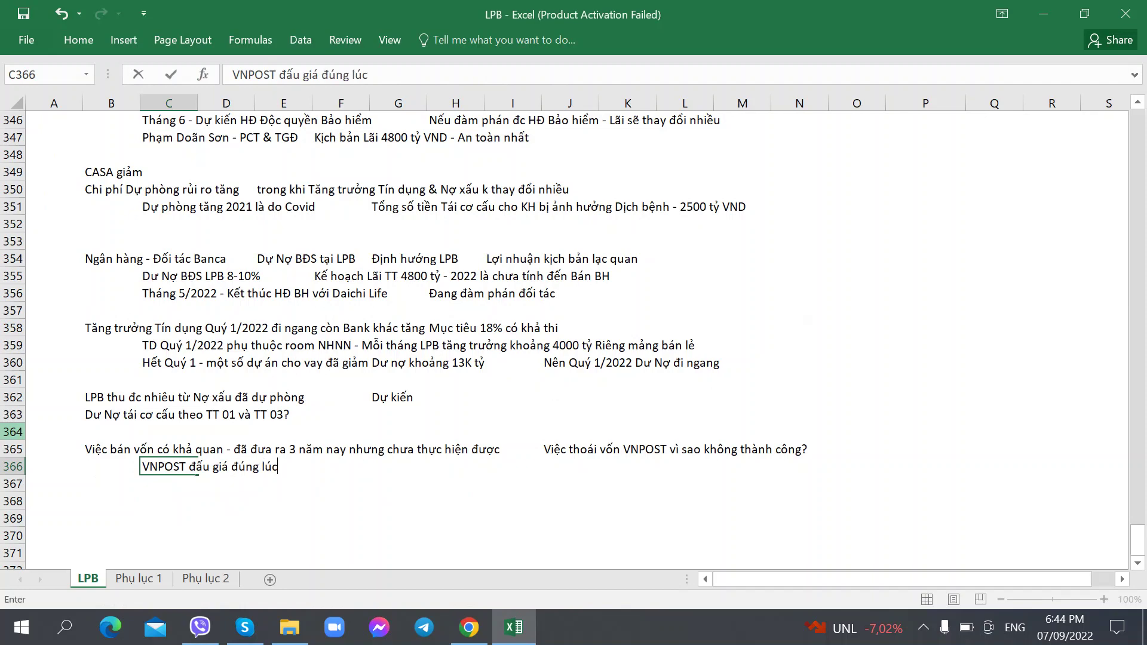
{"action": "type", "text": " TT đi xua"}
{"action": "key", "text": "BackSpace"}
{"action": "key", "text": "BackSpace"}
{"action": "type", "text": "uống"}
{"action": "key", "text": "Return"}
Read the foreign investor paragraph in Chrome and enter "Về bán vốn cho Nước ngoài" in Excel cell C367
{"action": "key", "text": "alt+Tab"}
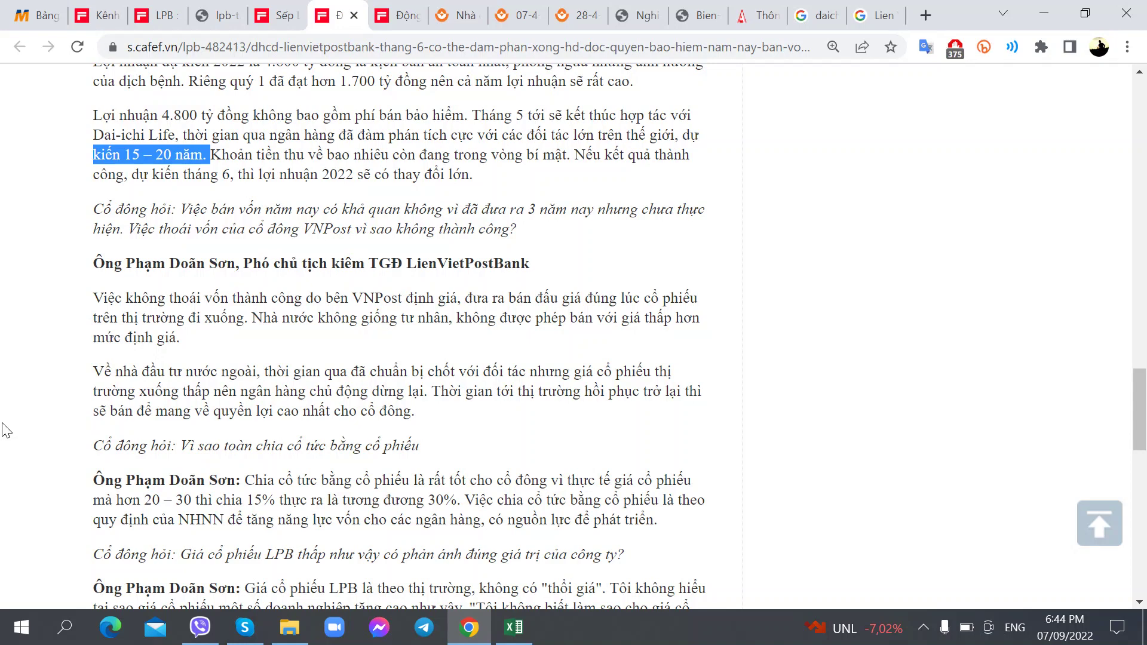
{"action": "key", "text": "alt+Tab"}
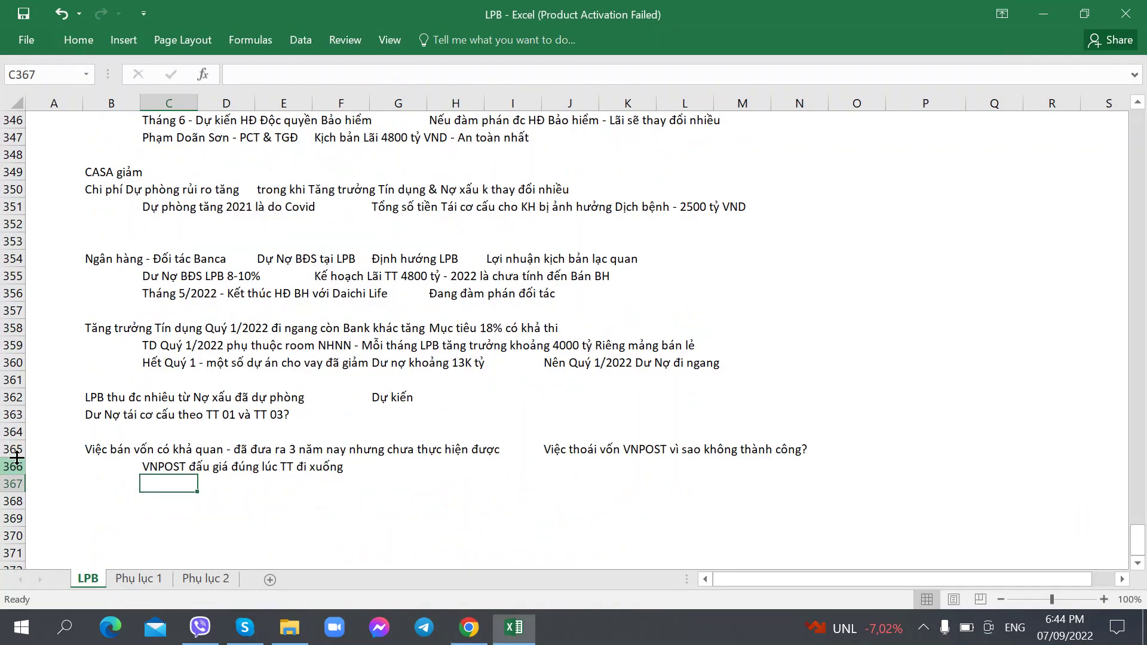
{"action": "key", "text": "alt+Tab"}
{"action": "key", "text": "alt+Tab"}
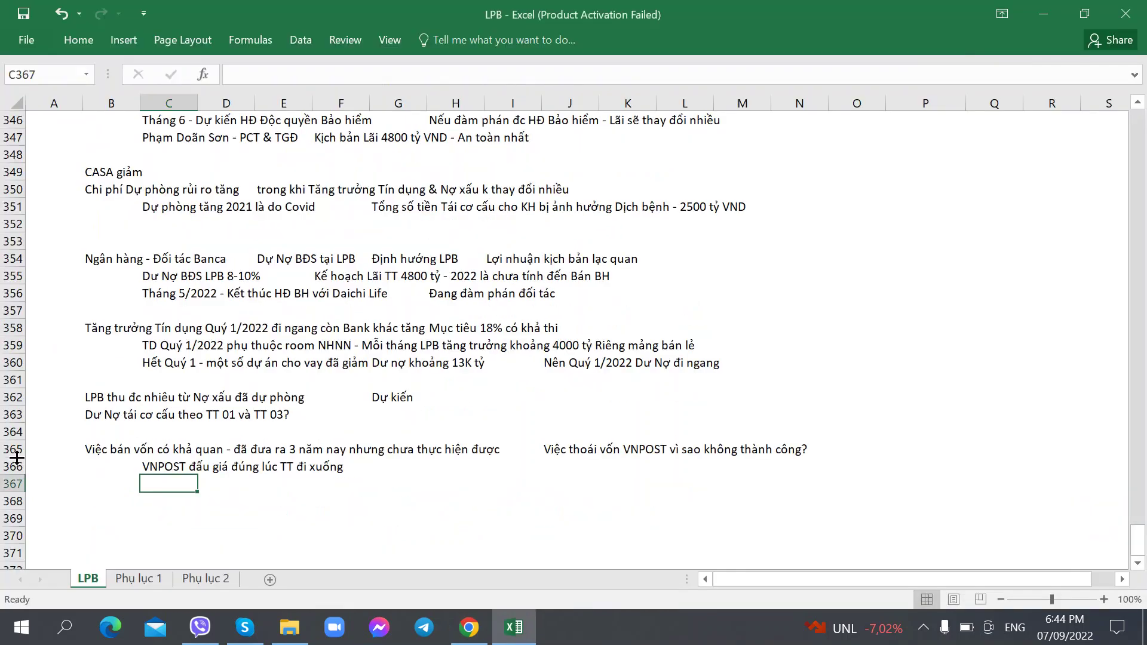
{"action": "type", "text": "Về bán vốn"}
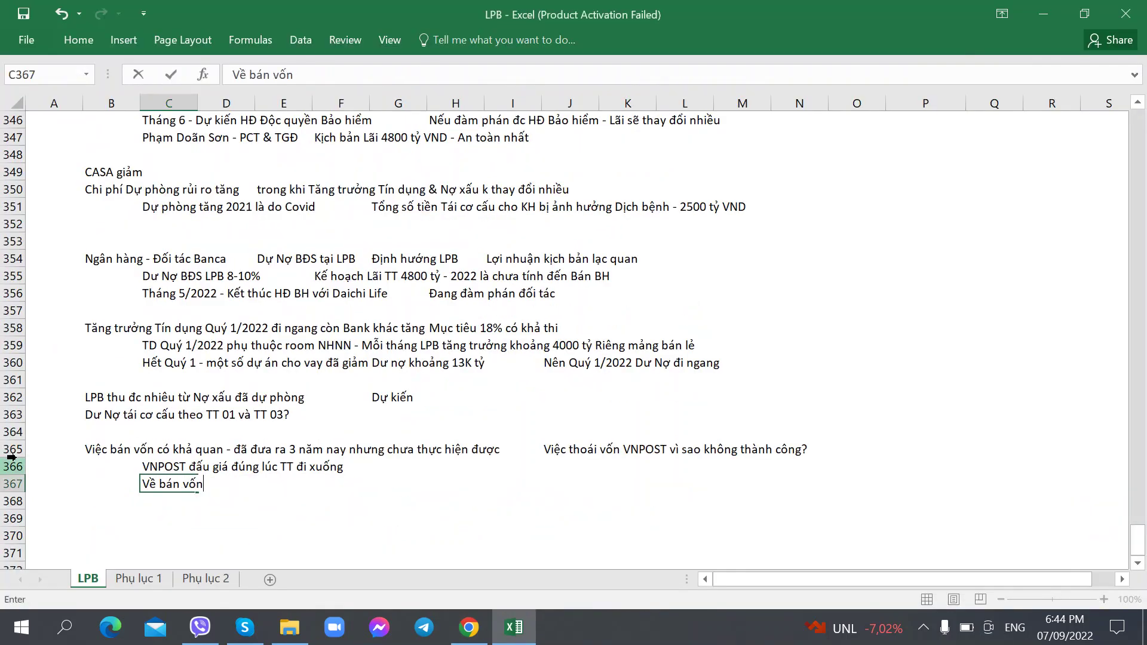
{"action": "type", "text": " cho Nước ngoài"}
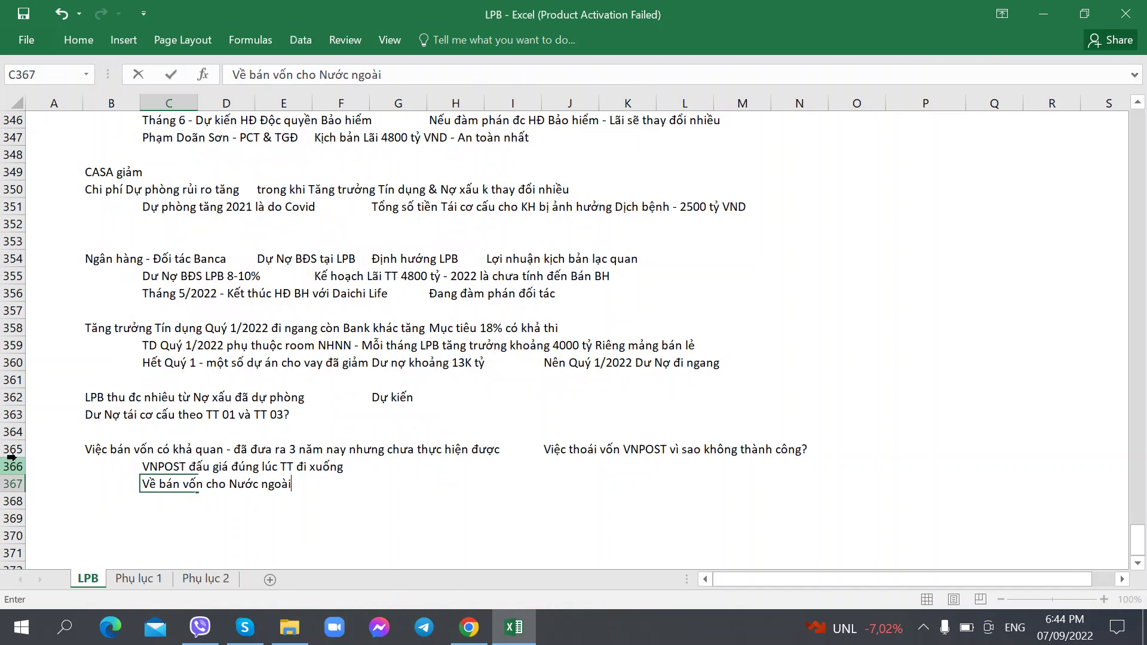
Recheck the foreign investor answer in Chrome and enter "Chuẩn bị chốt với Đối tác thì Giá CP lại xuống thấp" in Excel cell F367
{"action": "key", "text": "Tab"}
{"action": "key", "text": "Tab"}
{"action": "key", "text": "alt+Tab"}
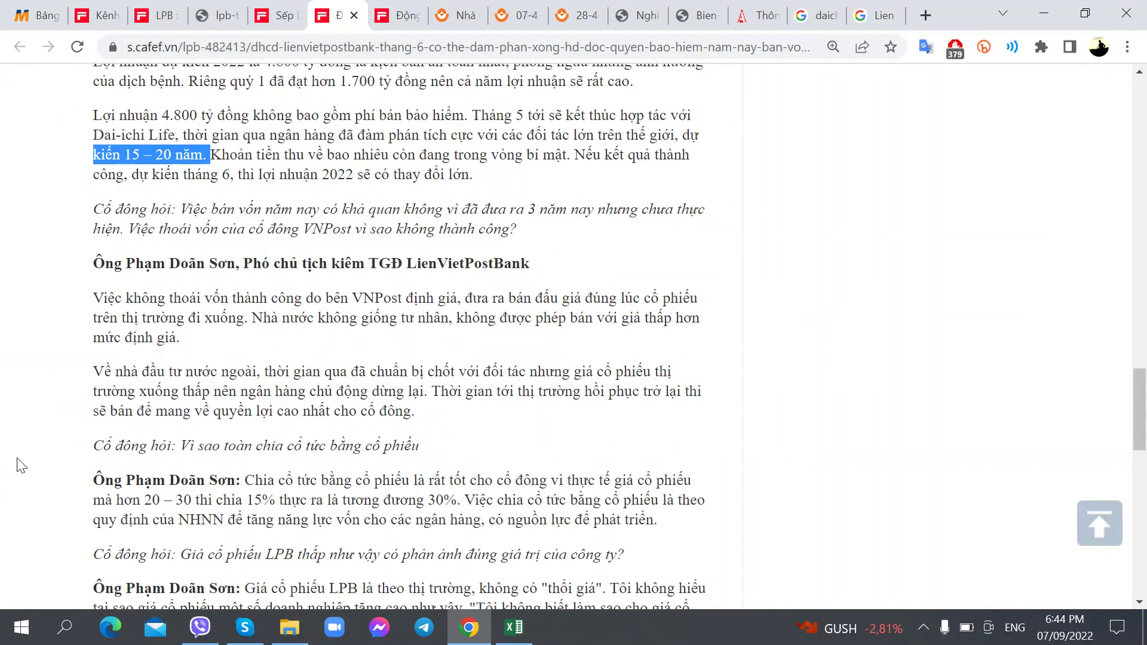
{"action": "key", "text": "alt+Tab"}
{"action": "type", "text": "Chuẩn"}
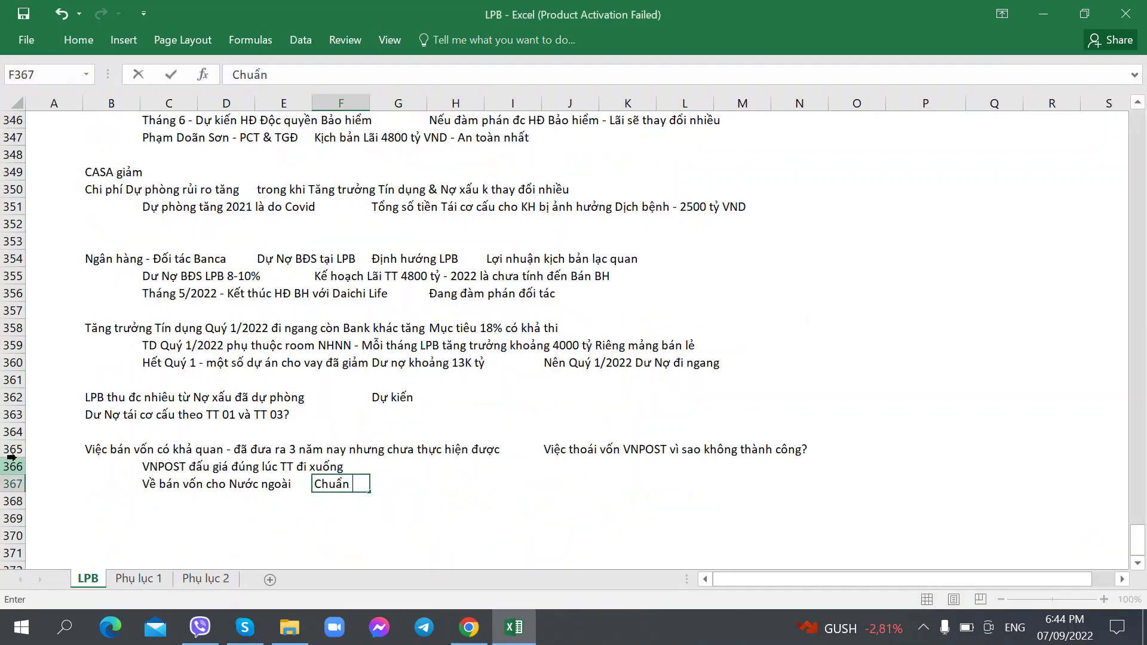
{"action": "type", "text": " bị chôt với Đối tác t"}
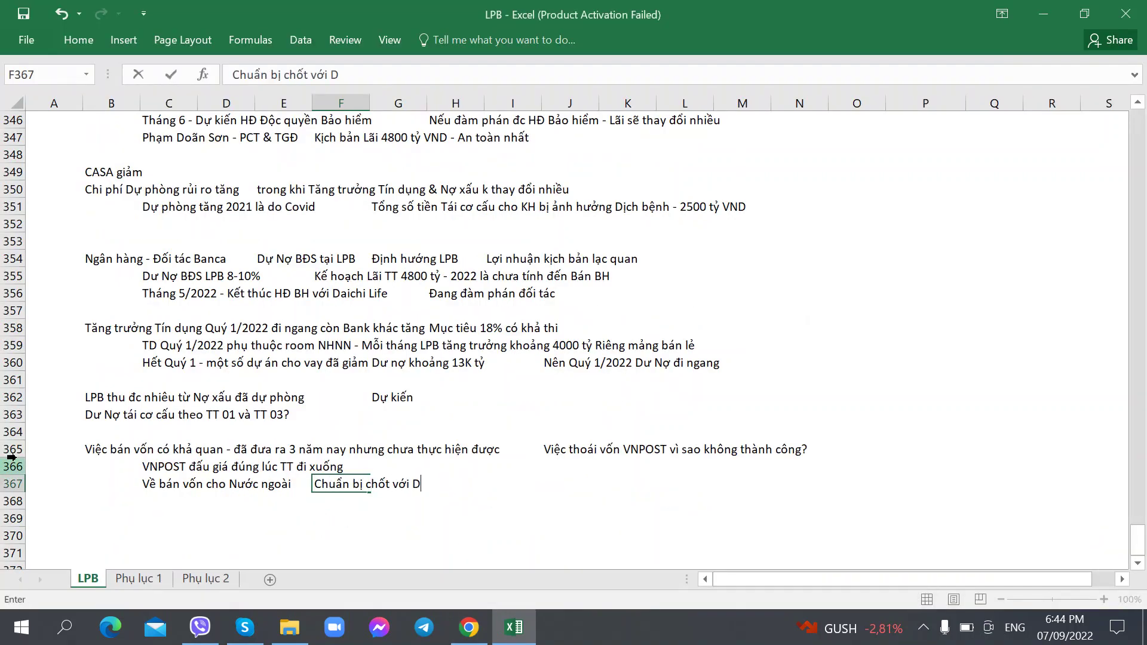
{"action": "type", "text": "hì Gi"}
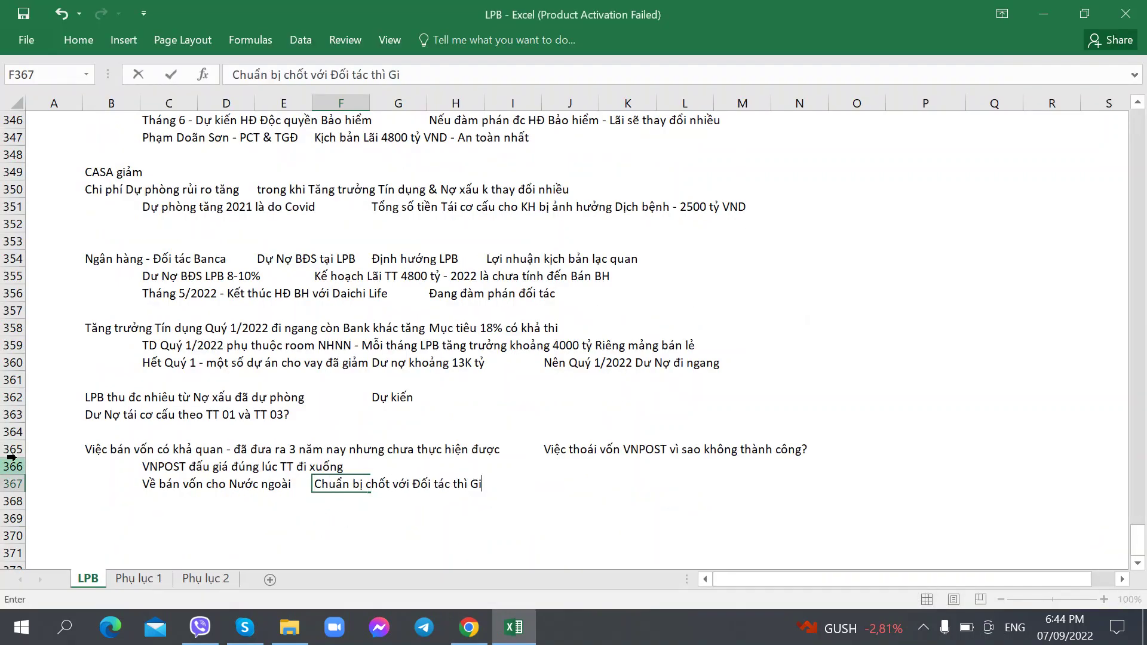
{"action": "type", "text": "á CP lại xuống thấp"}
{"action": "key", "text": "Right"}
Read the future sale plan in Chrome and write "Thời gian tới nếu Giá TT hồi phục thì sẽ mang ra bán" in Excel cell K367
{"action": "key", "text": "Right"}
{"action": "key", "text": "Right"}
{"action": "key", "text": "Right"}
{"action": "key", "text": "Right"}
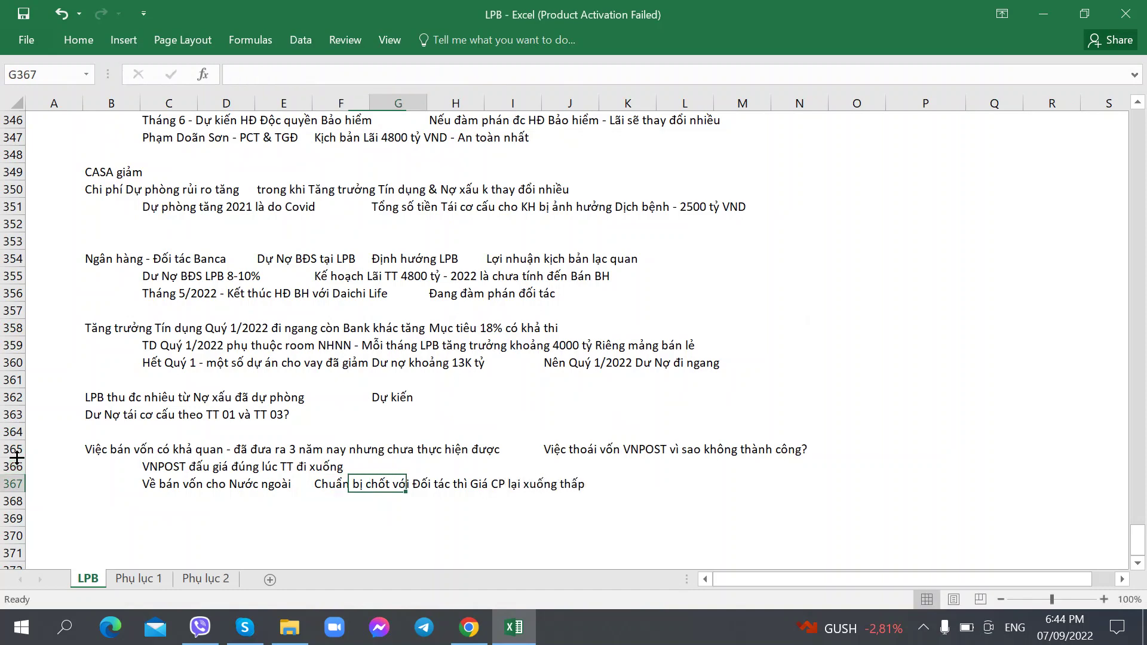
{"action": "key", "text": "alt+Tab"}
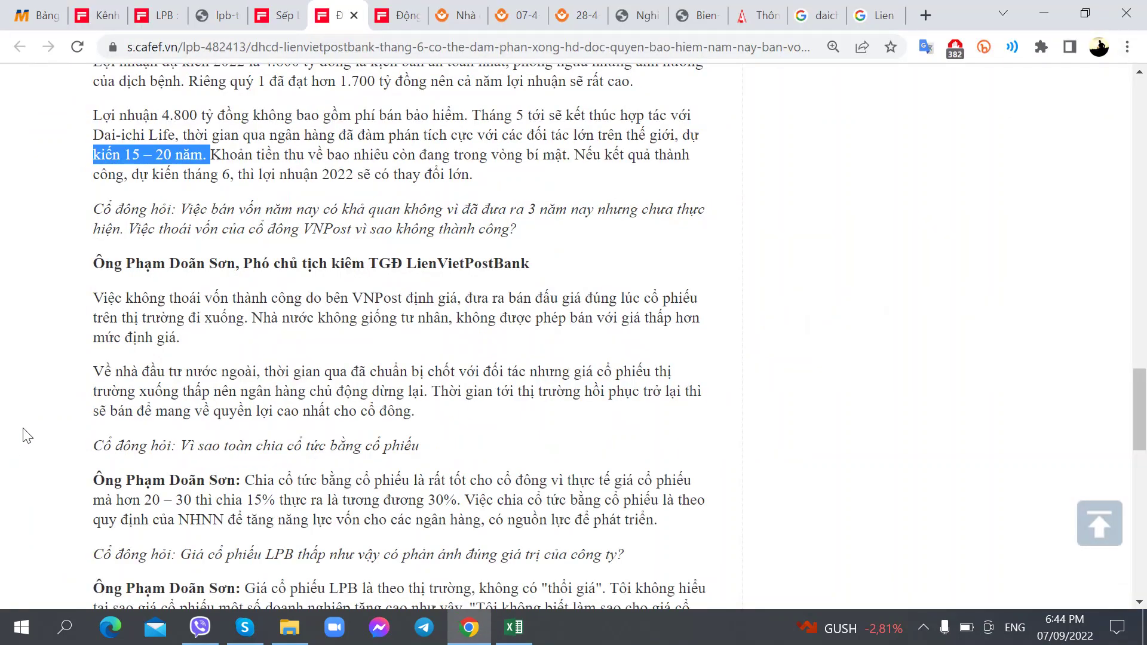
{"action": "key", "text": "alt+Tab"}
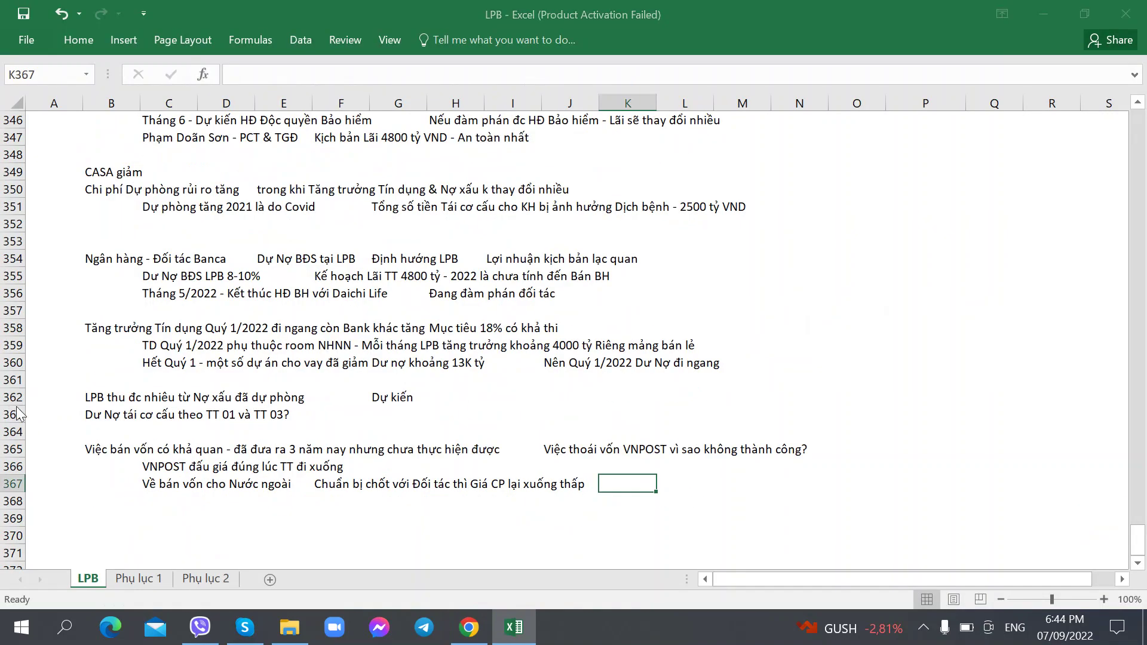
{"action": "key", "text": "alt+Tab"}
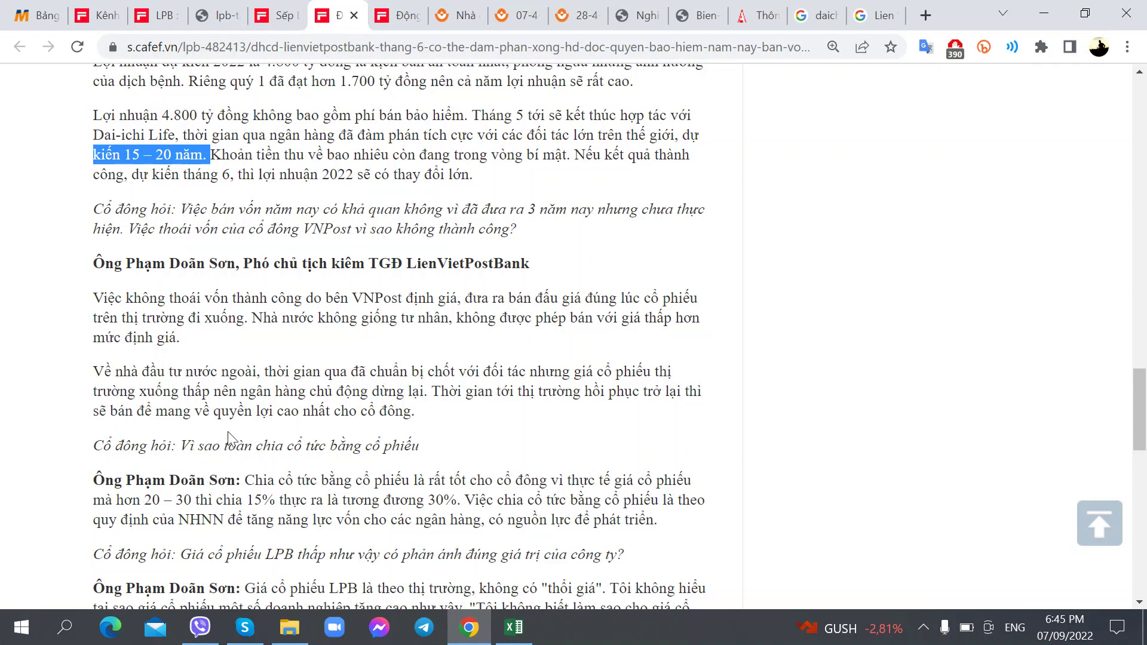
{"action": "key", "text": "alt+Tab"}
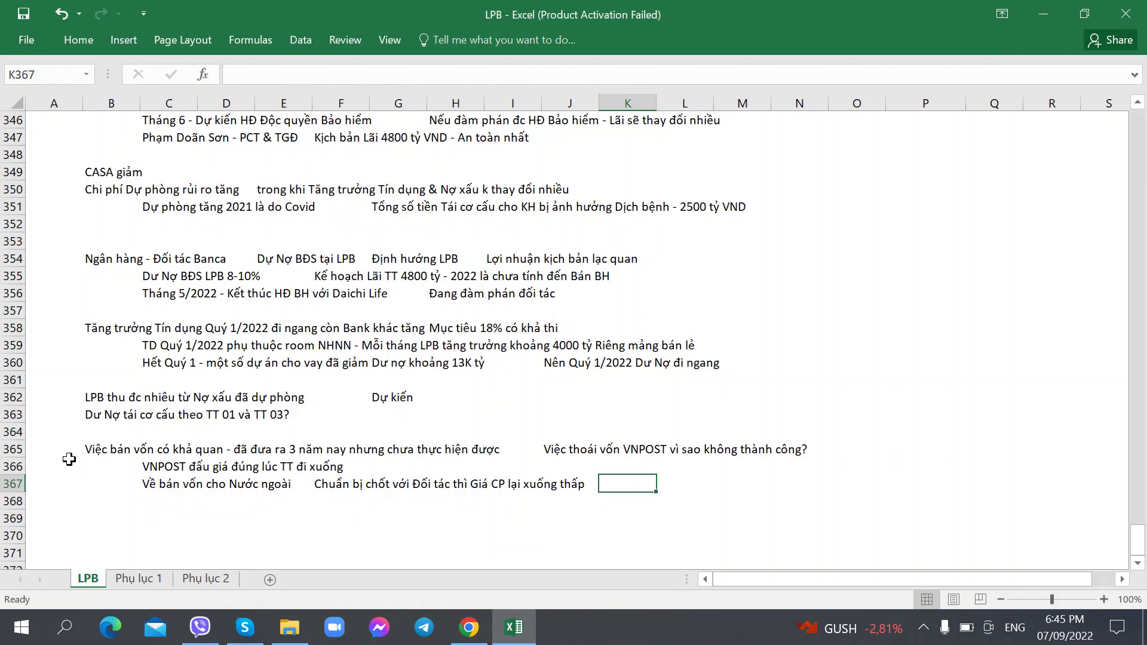
{"action": "type", "text": "Thời gian tới ne"}
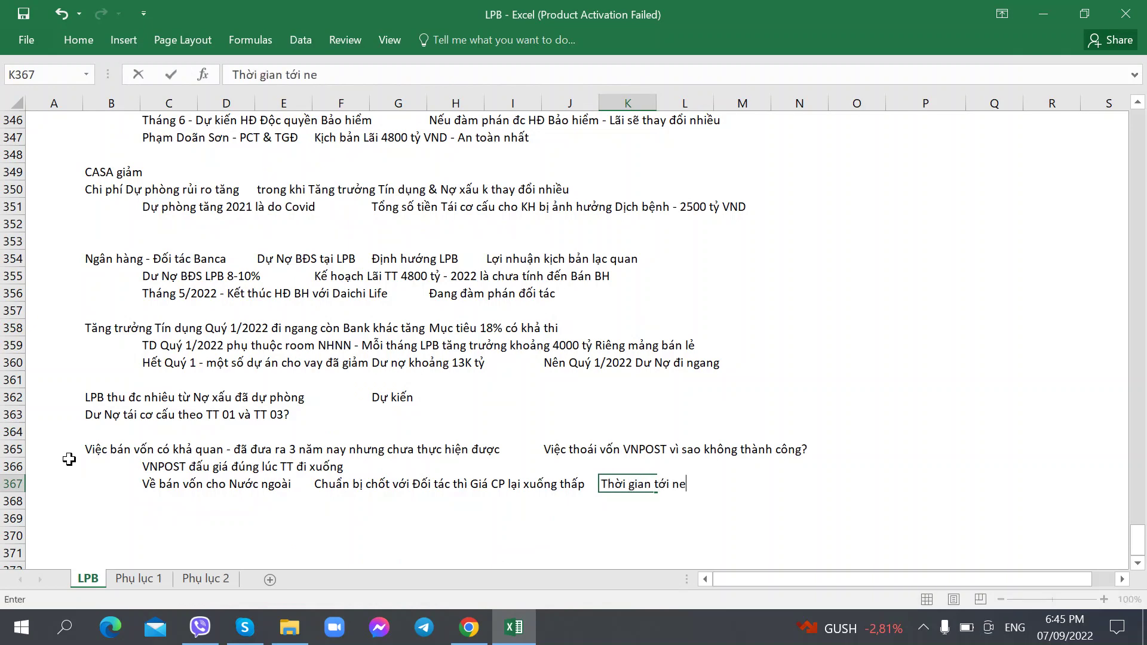
{"action": "type", "text": "u Giá TT"}
{"action": "key", "text": "alt+Tab"}
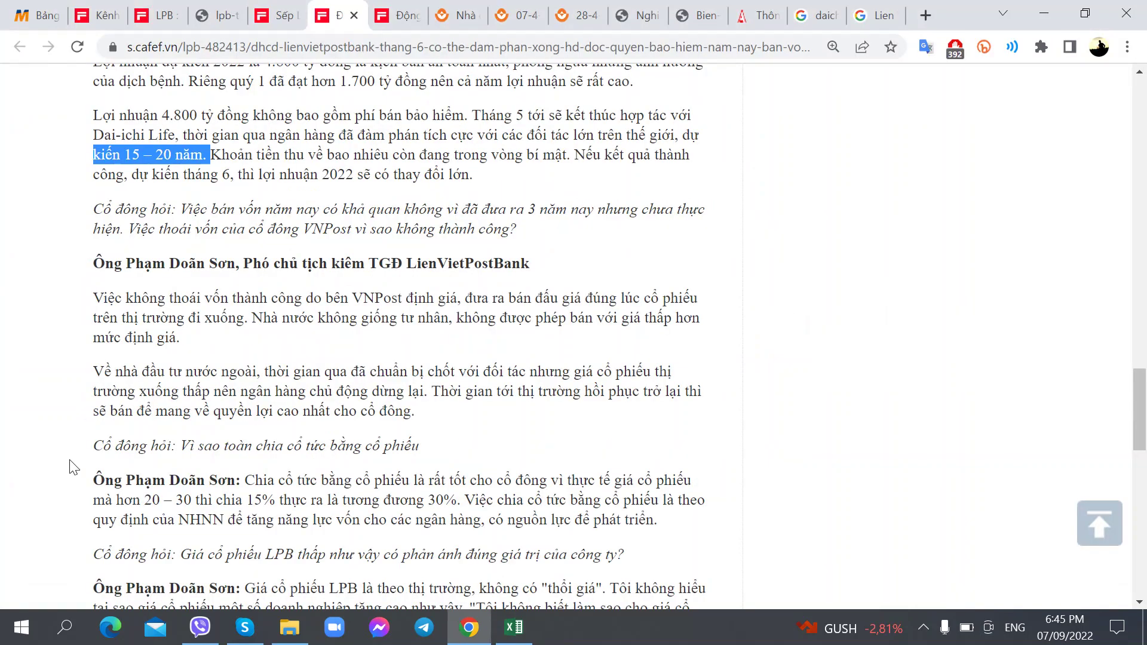
{"action": "key", "text": "alt+Tab"}
{"action": "type", "text": "hồi phục"}
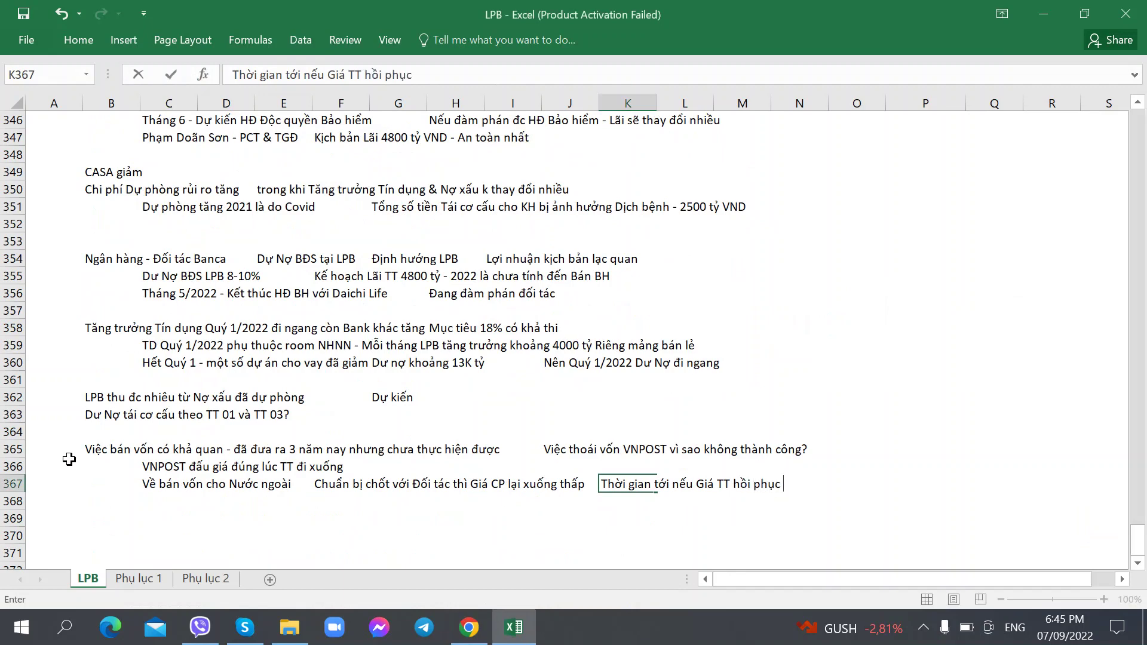
{"action": "type", "text": " thì sẽ mang"}
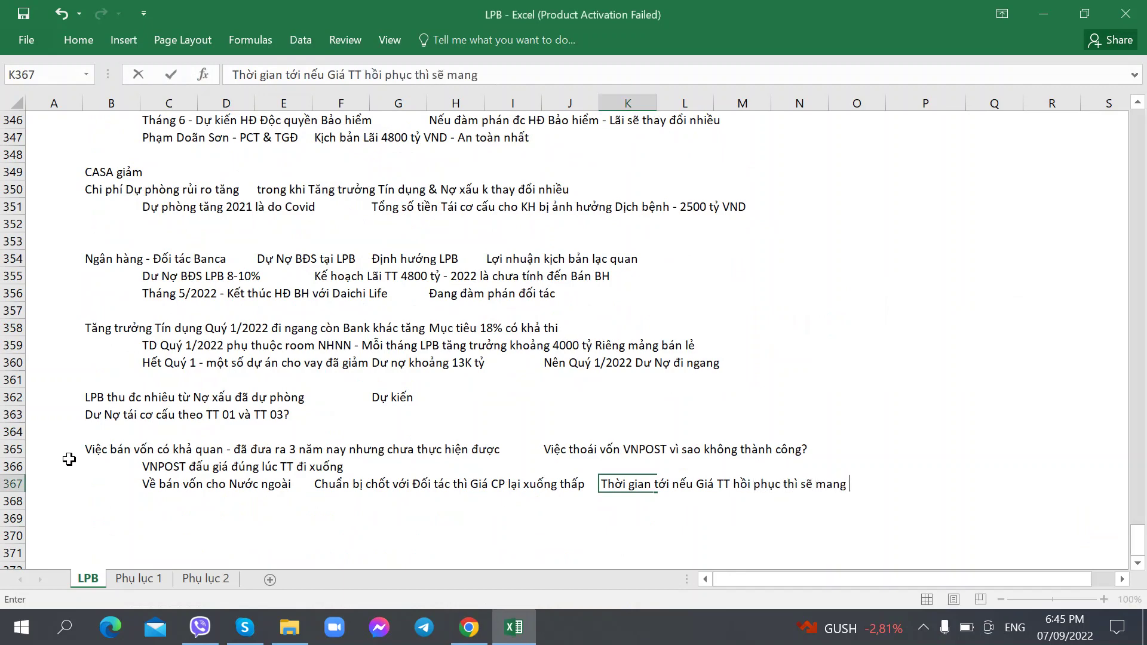
{"action": "type", "text": " ra bán"}
Check the article wording in Chrome and complete the K367 note with "để đảm bảo quyền lợi cổ đông"
{"action": "key", "text": "alt+Tab"}
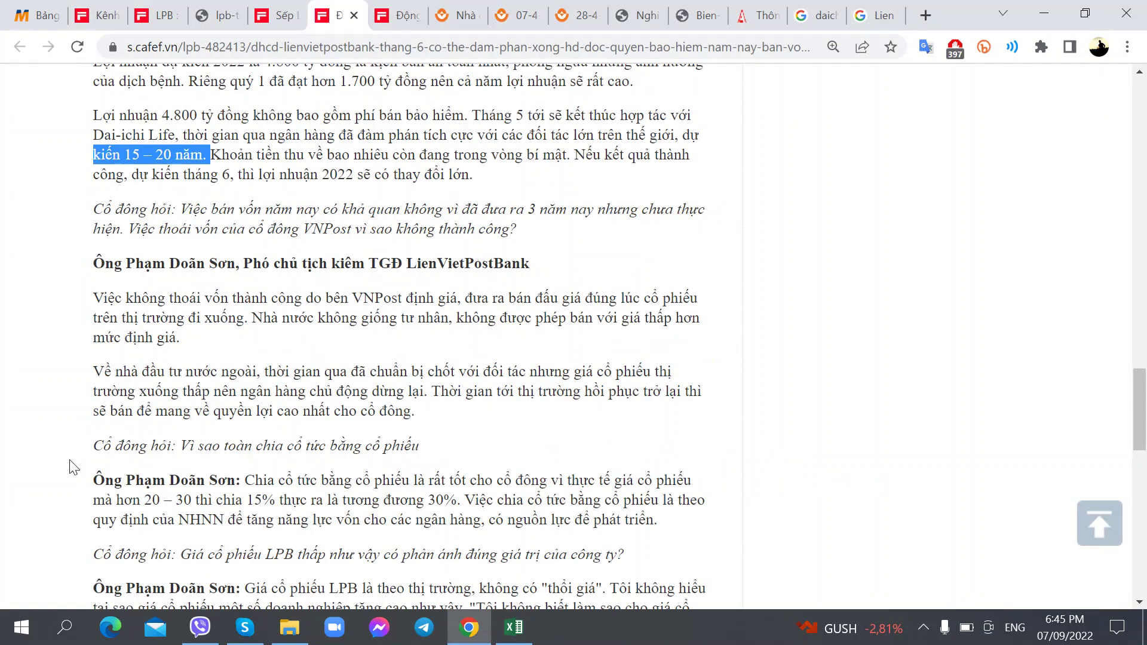
{"action": "key", "text": "alt+Tab"}
{"action": "type", "text": "để đả b"}
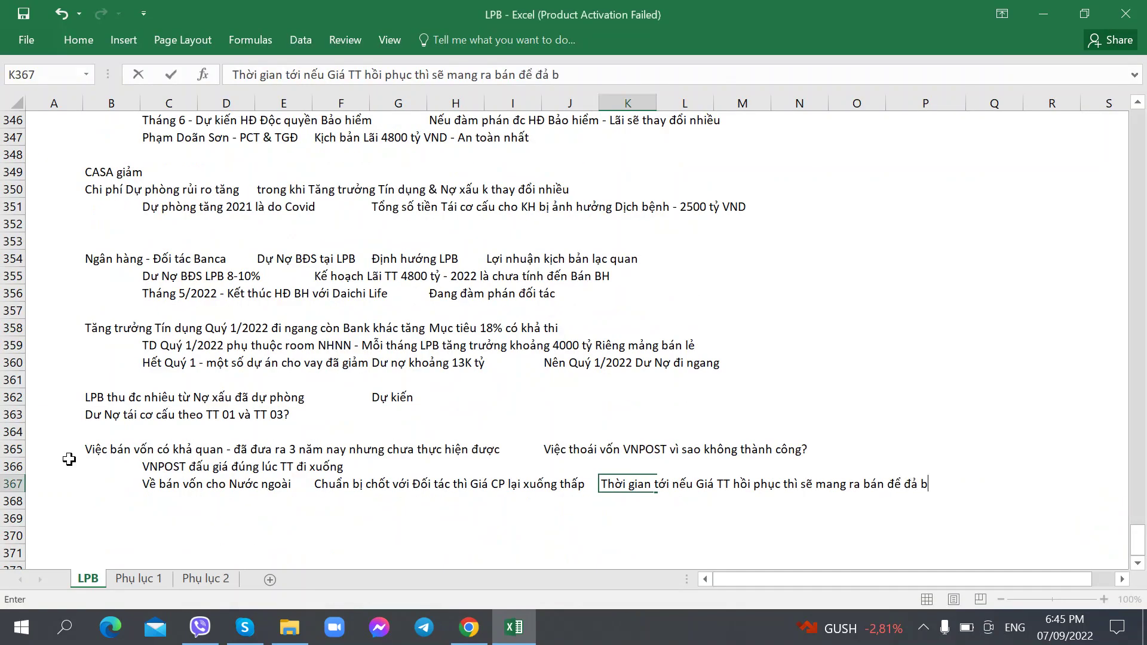
{"action": "key", "text": "BackSpace"}
{"action": "key", "text": "BackSpace"}
{"action": "type", "text": "m bảo quyền"}
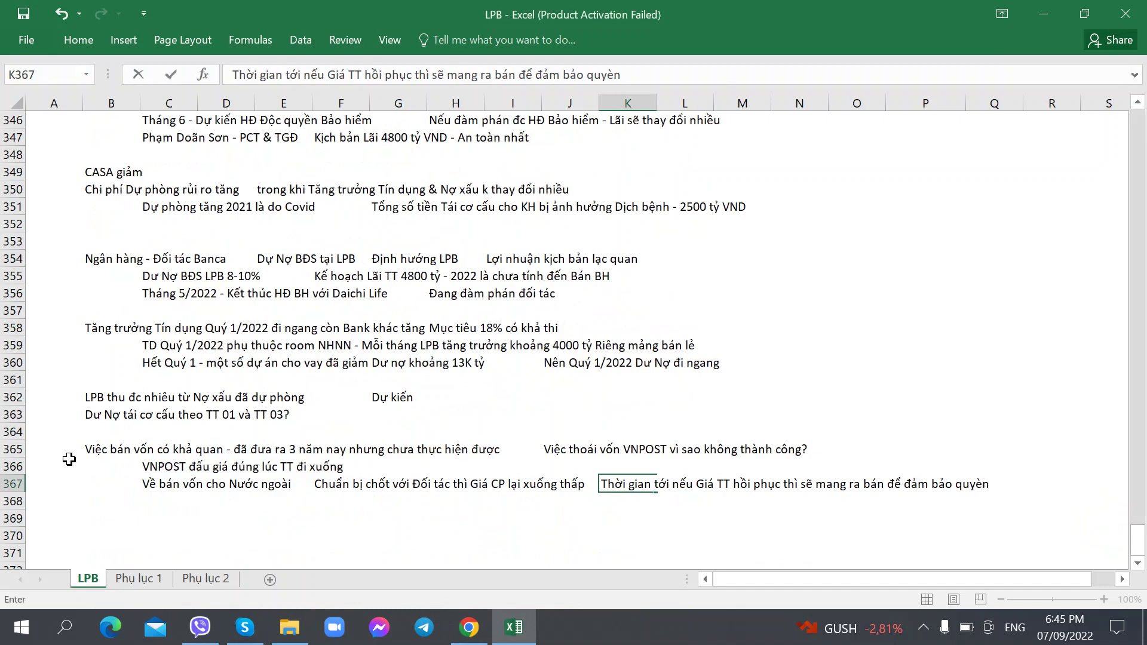
{"action": "key", "text": "BackSpace"}
{"action": "key", "text": "BackSpace"}
{"action": "type", "text": "ền lơ"}
{"action": "key", "text": "BackSpace"}
{"action": "type", "text": "ợi cổ đông"}
{"action": "key", "text": "Return"}
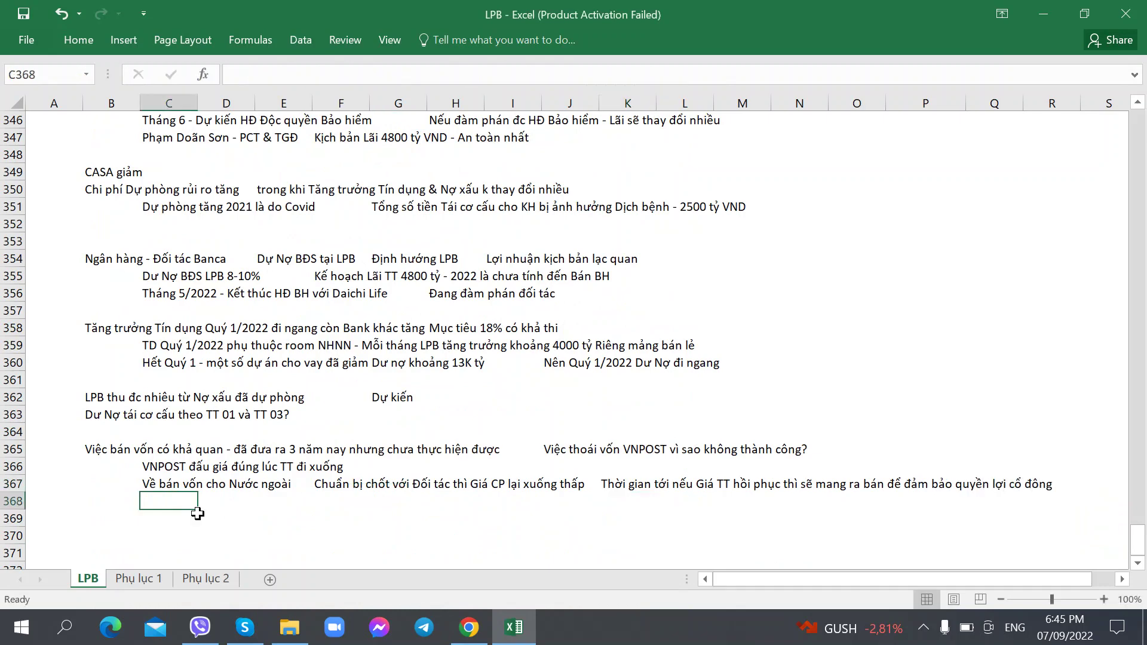
Review the 2022 charter capital increase plan in the Excel notes, including the foreign private placement line in D329
{"action": "key", "text": "alt+Tab"}
{"action": "key", "text": "alt+Tab"}
{"action": "scroll", "coordinate": [96, 433], "scroll_direction": "down", "scroll_amount": 1}
{"action": "left_click", "coordinate": [95, 427]}
{"action": "scroll", "coordinate": [94, 435], "scroll_direction": "up", "scroll_amount": 2}
{"action": "scroll", "coordinate": [93, 436], "scroll_direction": "up", "scroll_amount": 8}
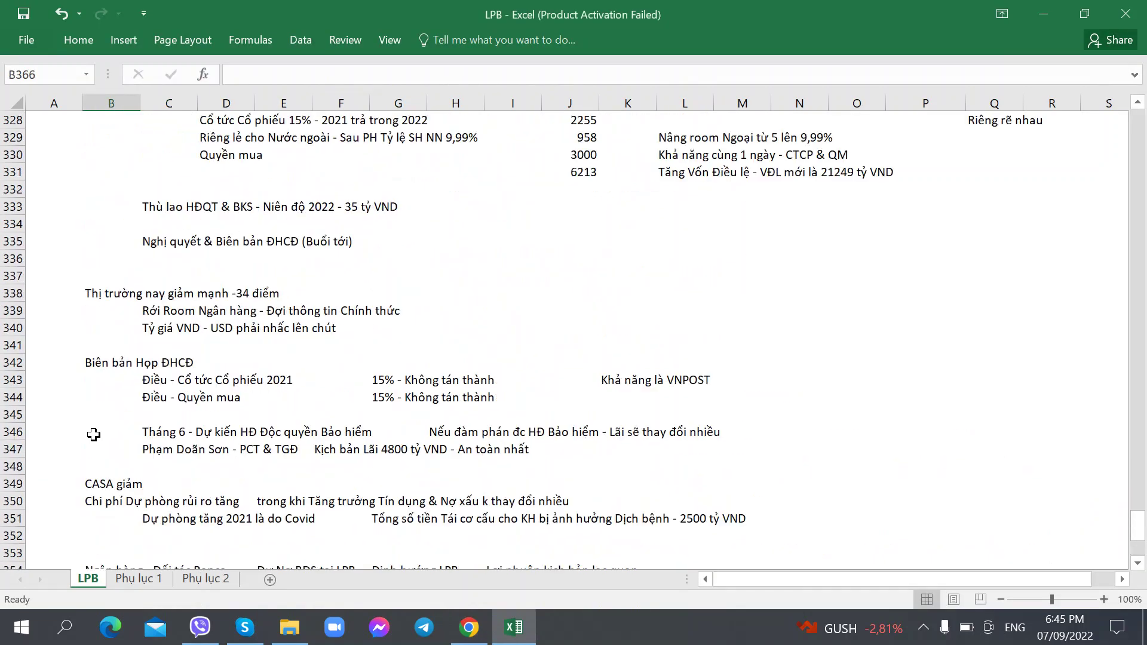
{"action": "left_click", "coordinate": [238, 292]}
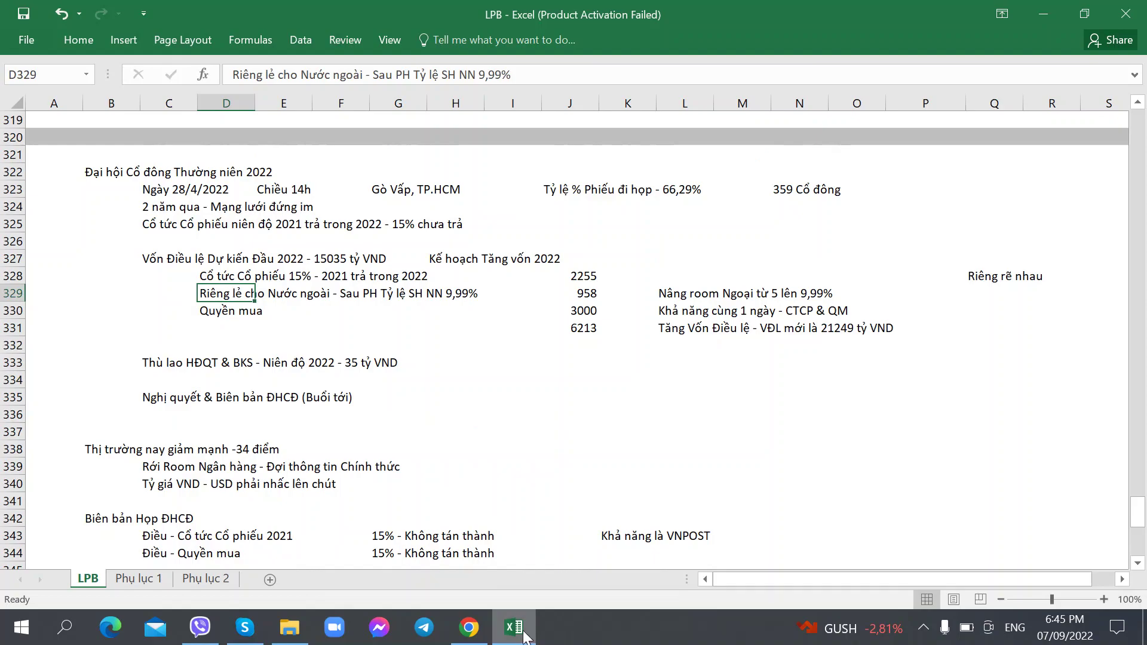
Switch to Chrome and examine LPB's share price history on CafeF over one year and three years
{"action": "left_click", "coordinate": [470, 627]}
{"action": "left_click", "coordinate": [98, 9]}
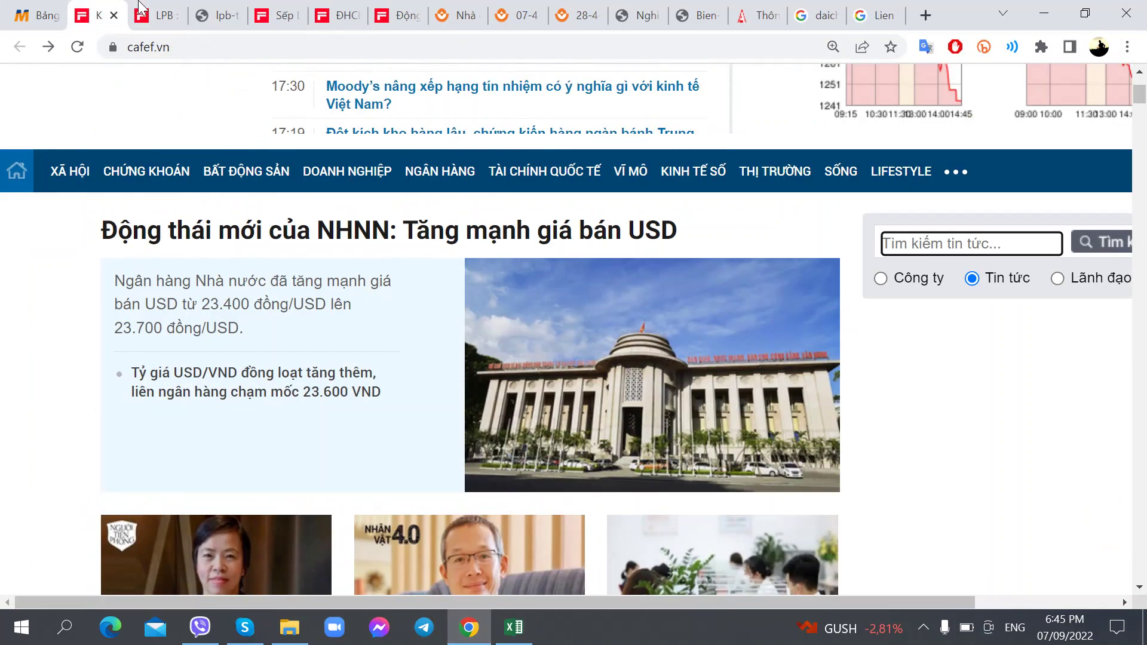
{"action": "left_click", "coordinate": [153, 15]}
{"action": "scroll", "coordinate": [508, 297], "scroll_direction": "up", "scroll_amount": 12}
{"action": "scroll", "coordinate": [508, 297], "scroll_direction": "down", "scroll_amount": 2}
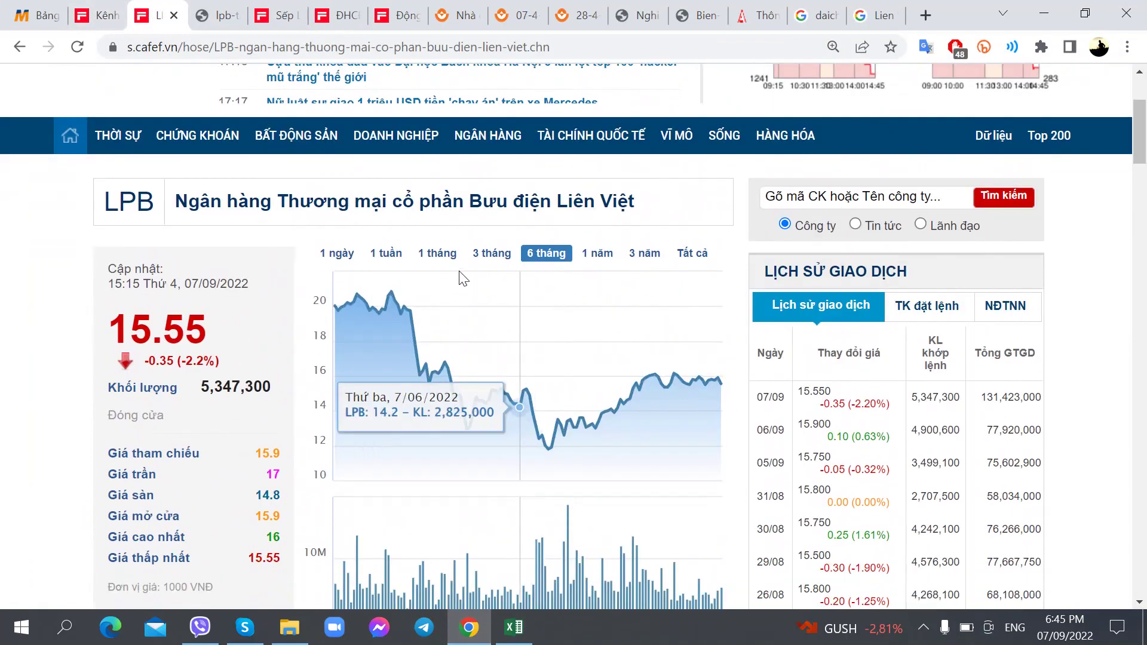
{"action": "left_click", "coordinate": [598, 253]}
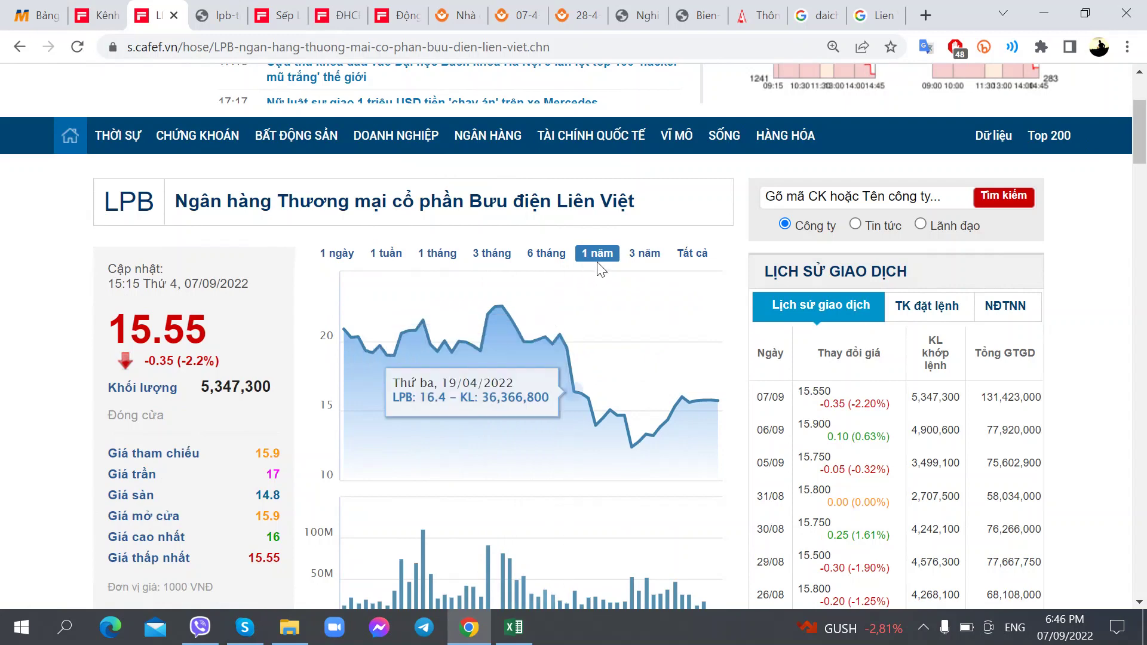
{"action": "left_click", "coordinate": [646, 255]}
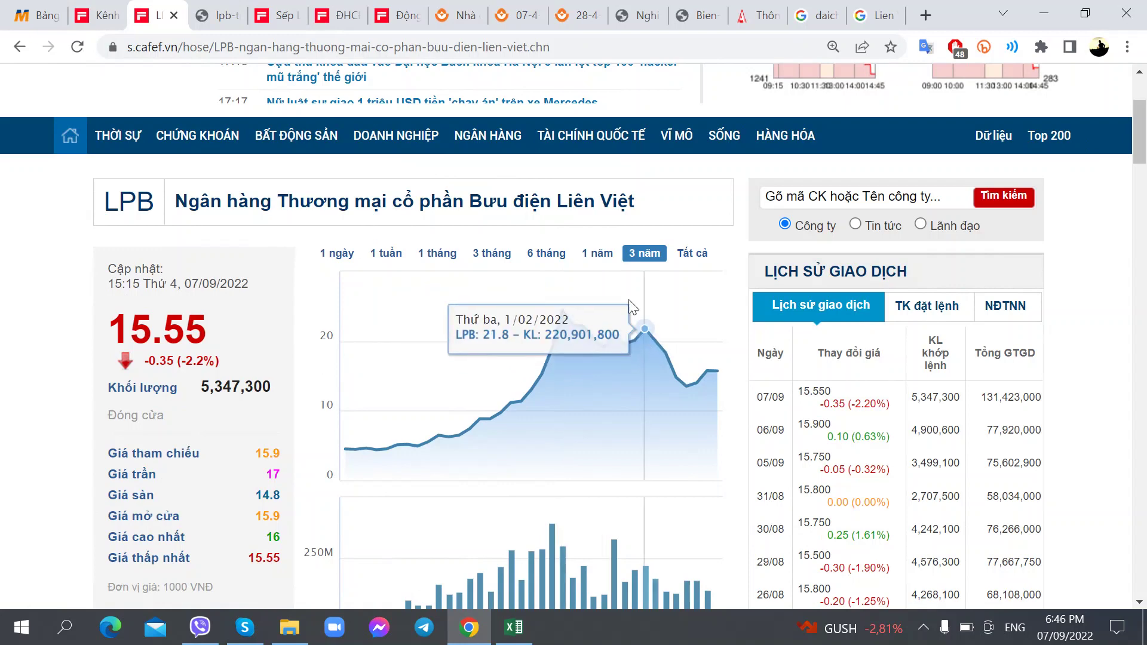
{"action": "left_click", "coordinate": [598, 253]}
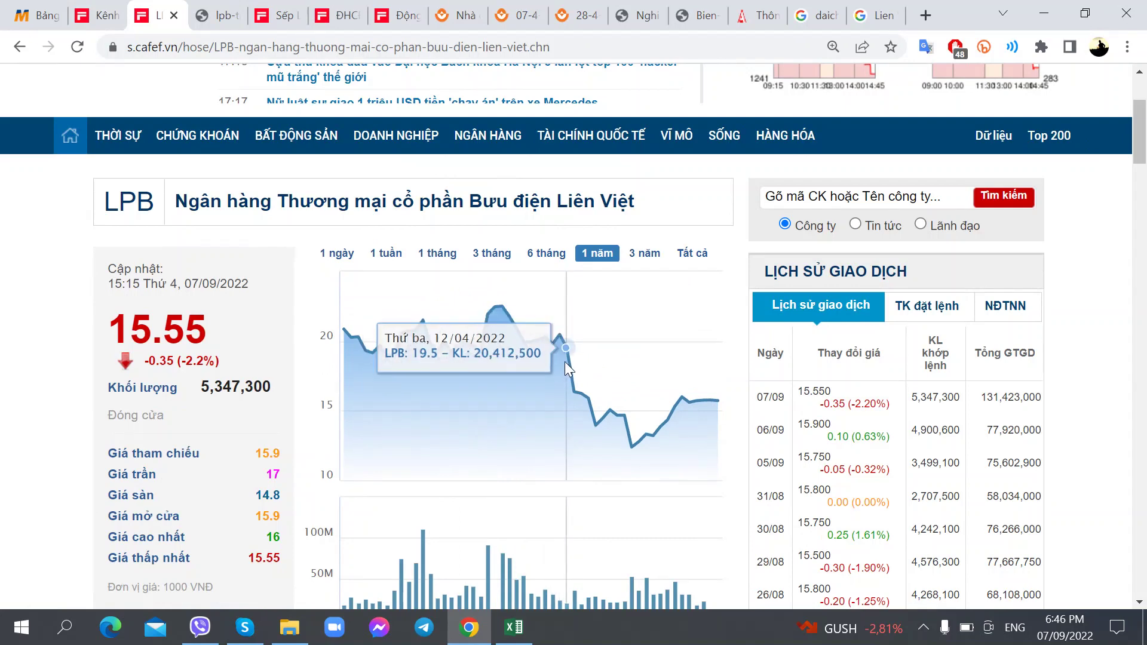
Return to Excel and review the foreign capital sale notes in row 367
{"action": "key", "text": "alt+Tab"}
{"action": "scroll", "coordinate": [549, 371], "scroll_direction": "down", "scroll_amount": 12}
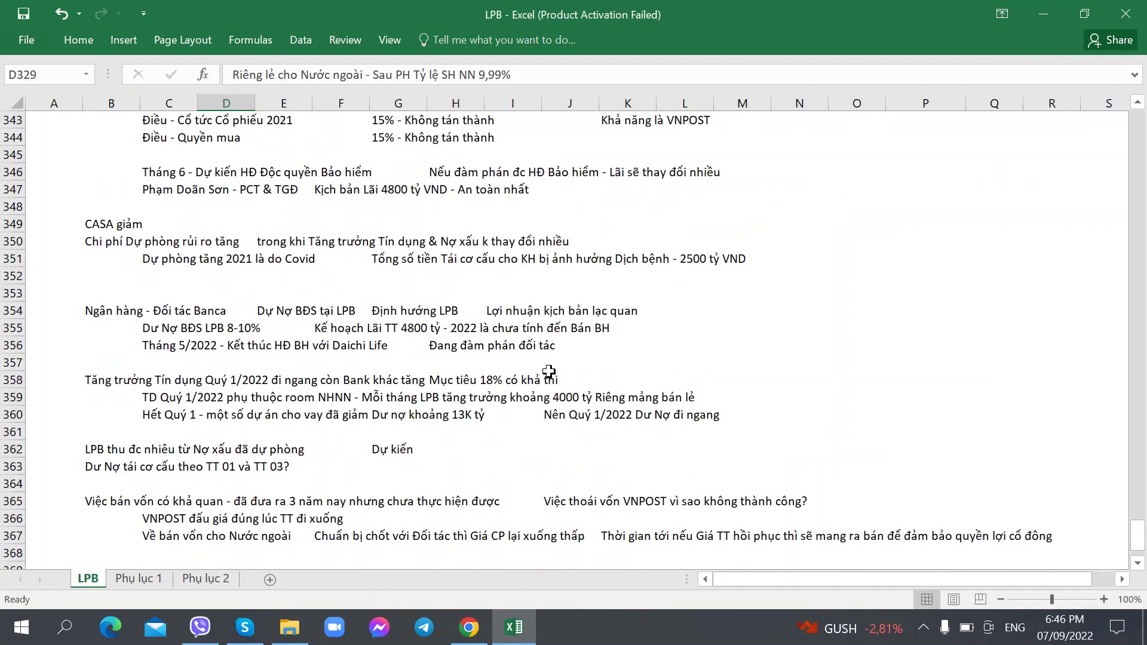
{"action": "left_click", "coordinate": [181, 330]}
{"action": "left_click", "coordinate": [476, 330]}
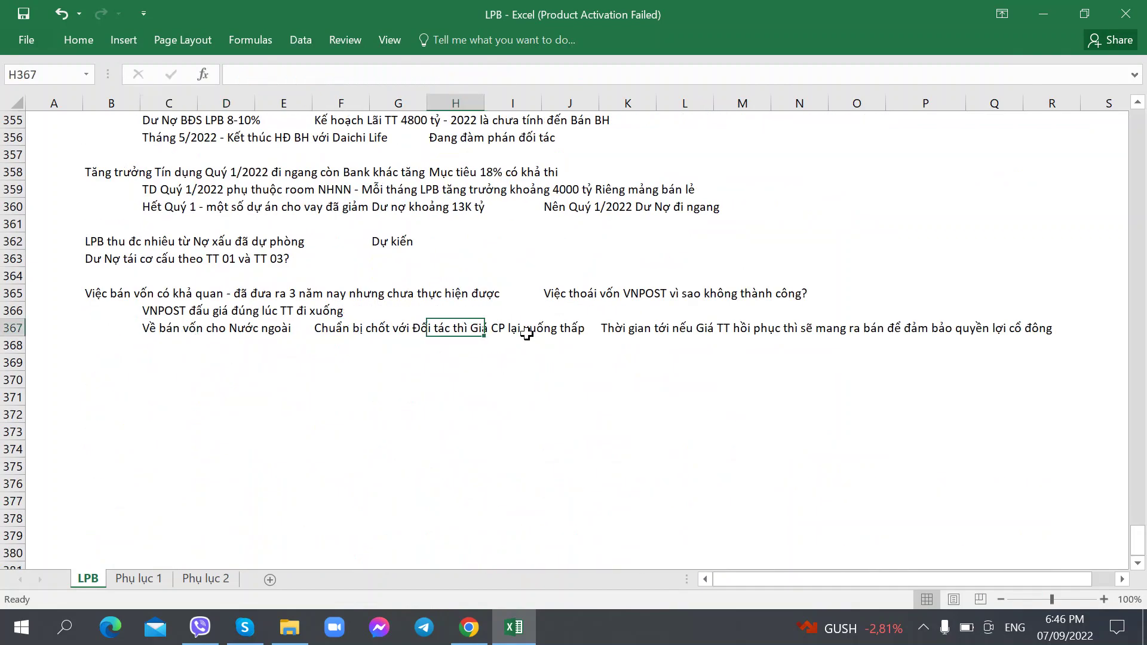
{"action": "left_click", "coordinate": [688, 344]}
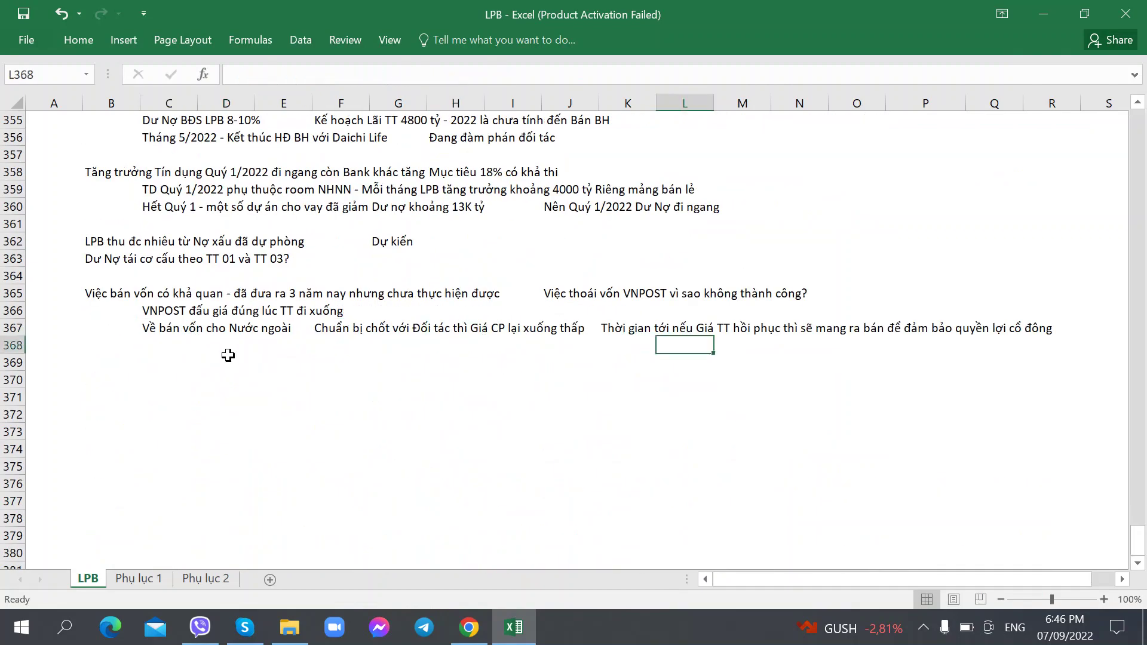
{"action": "left_click", "coordinate": [180, 347]}
Find the stock dividend question in the CafeF meeting article and enter "Vì sao toàn chia Cổ tức Cổ phiếu?" in Excel cell B369
{"action": "left_click", "coordinate": [469, 628]}
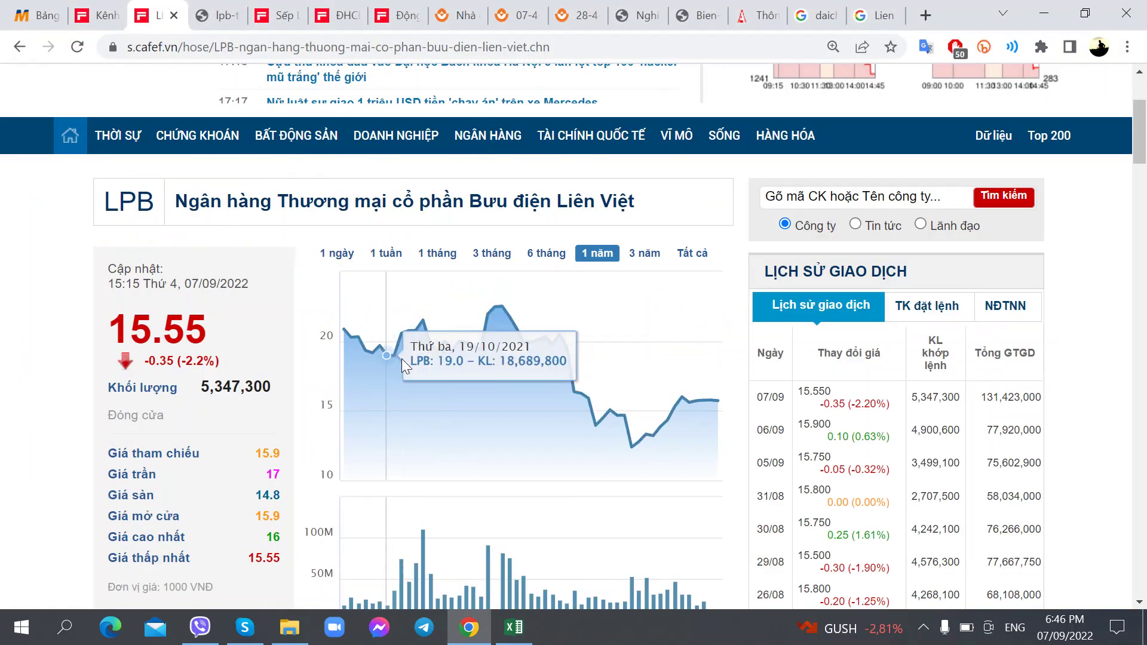
{"action": "left_click", "coordinate": [215, 15]}
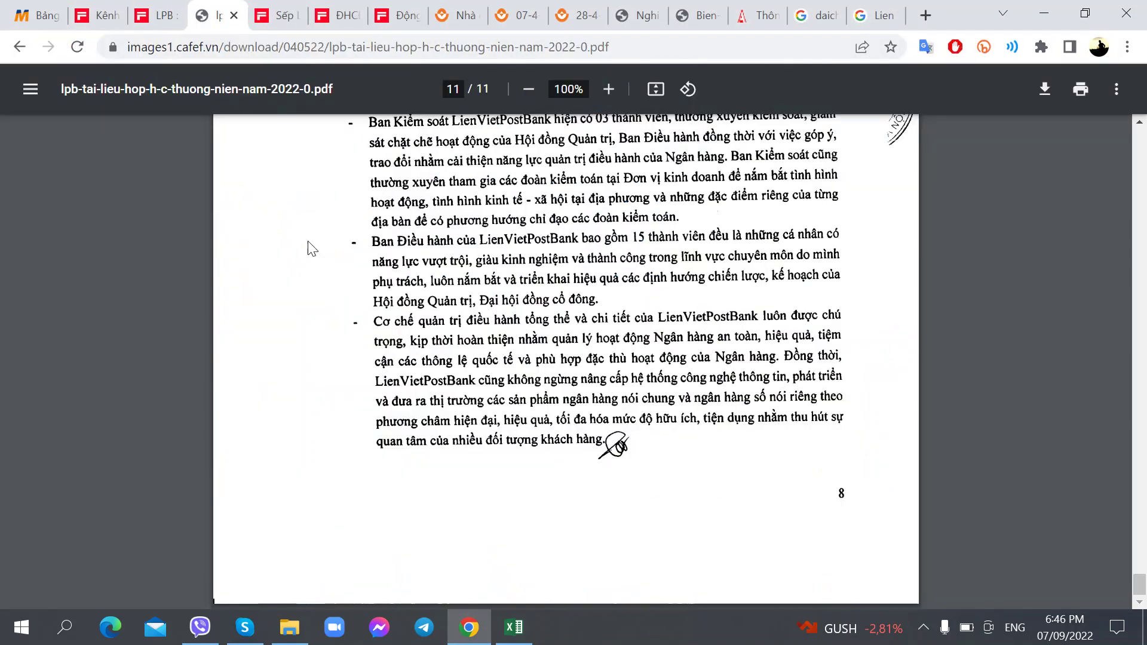
{"action": "left_click", "coordinate": [352, 12]}
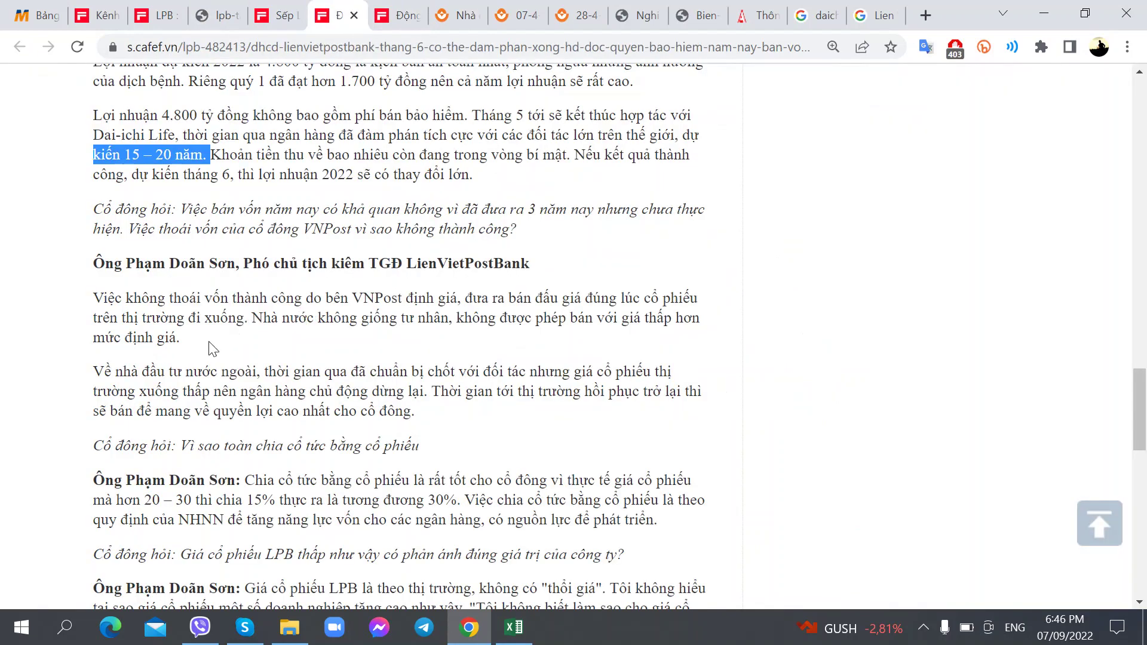
{"action": "scroll", "coordinate": [214, 349], "scroll_direction": "down", "scroll_amount": 1}
{"action": "scroll", "coordinate": [210, 345], "scroll_direction": "down", "scroll_amount": 3}
{"action": "scroll", "coordinate": [209, 340], "scroll_direction": "up", "scroll_amount": 2}
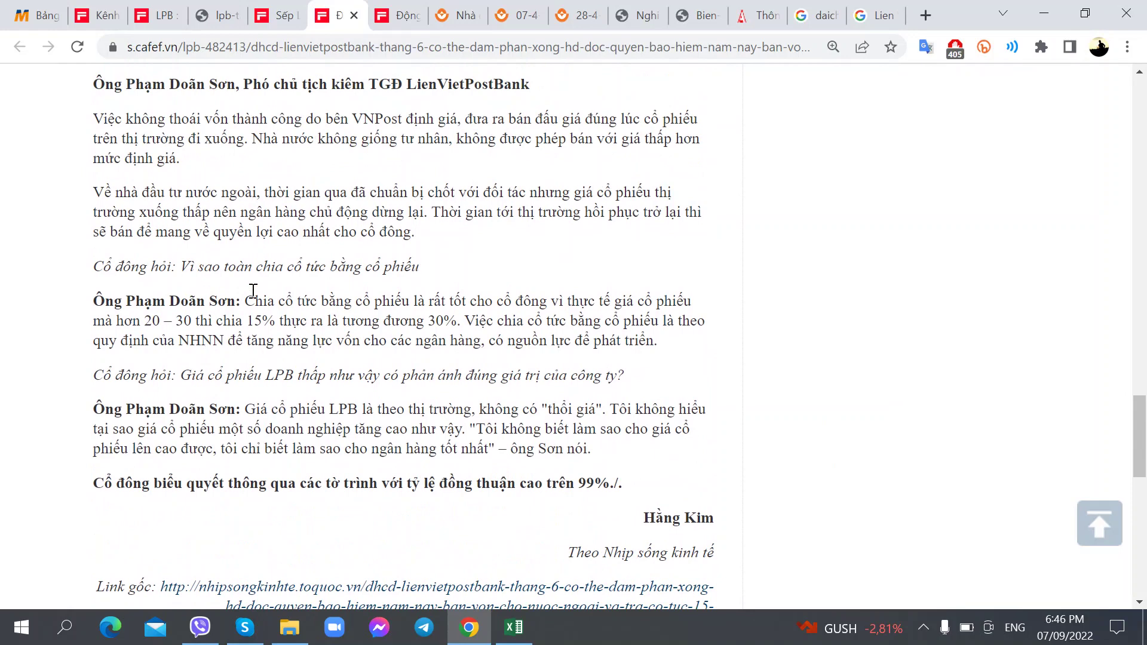
{"action": "key", "text": "alt+Tab"}
{"action": "left_click", "coordinate": [112, 363]}
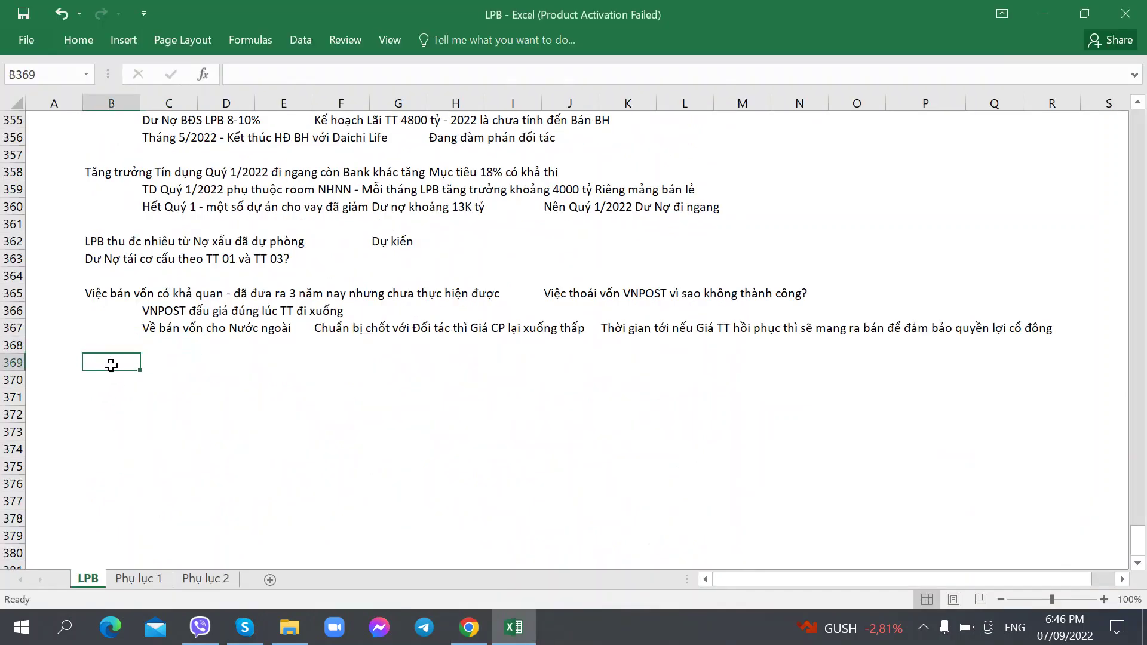
Read the stock dividend answer in Chrome and enter "..." as its placeholder in Excel cell C370
{"action": "key", "text": "alt+Tab"}
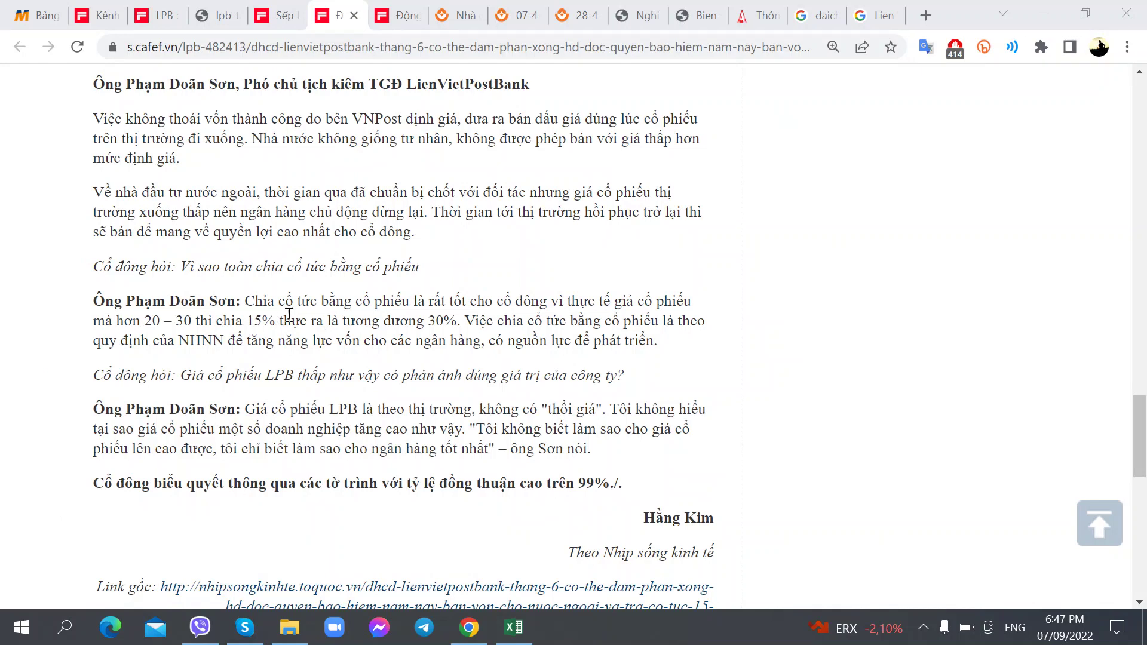
{"action": "left_click_drag", "start_coordinate": [273, 313], "coordinate": [438, 326]}
{"action": "left_click", "coordinate": [437, 331]}
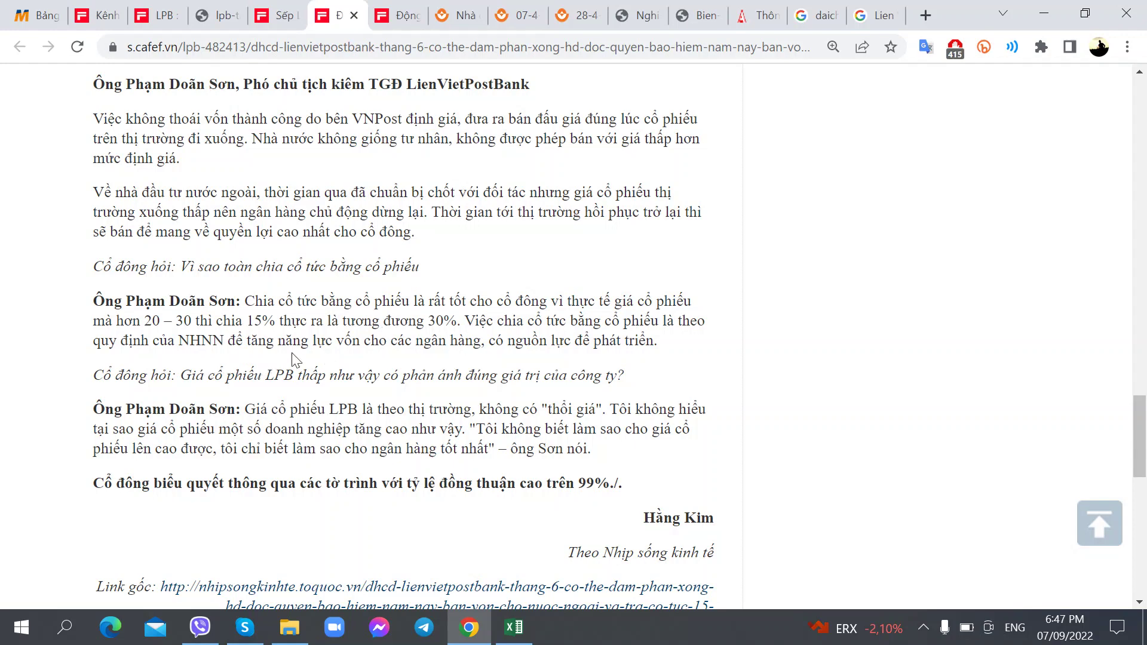
{"action": "left_click_drag", "start_coordinate": [98, 295], "coordinate": [658, 343]}
{"action": "left_click", "coordinate": [571, 351]}
{"action": "key", "text": "alt+Tab"}
{"action": "key", "text": "alt+Tab"}
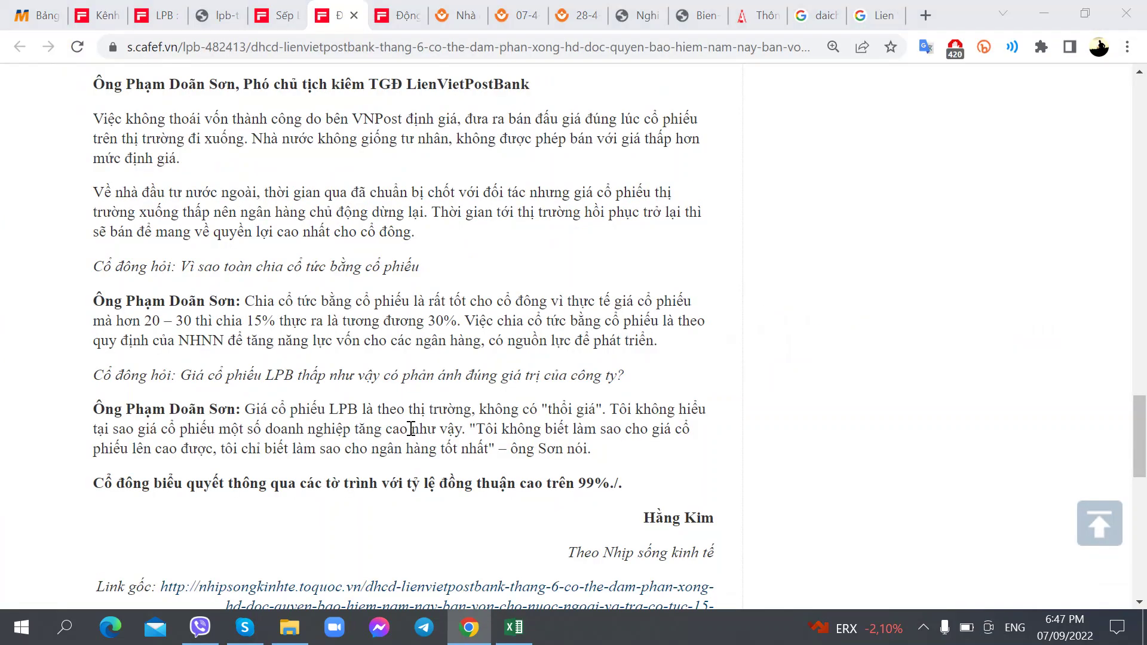
{"action": "key", "text": "alt+Tab"}
{"action": "type", "text": "..."}
{"action": "key", "text": "Tab"}
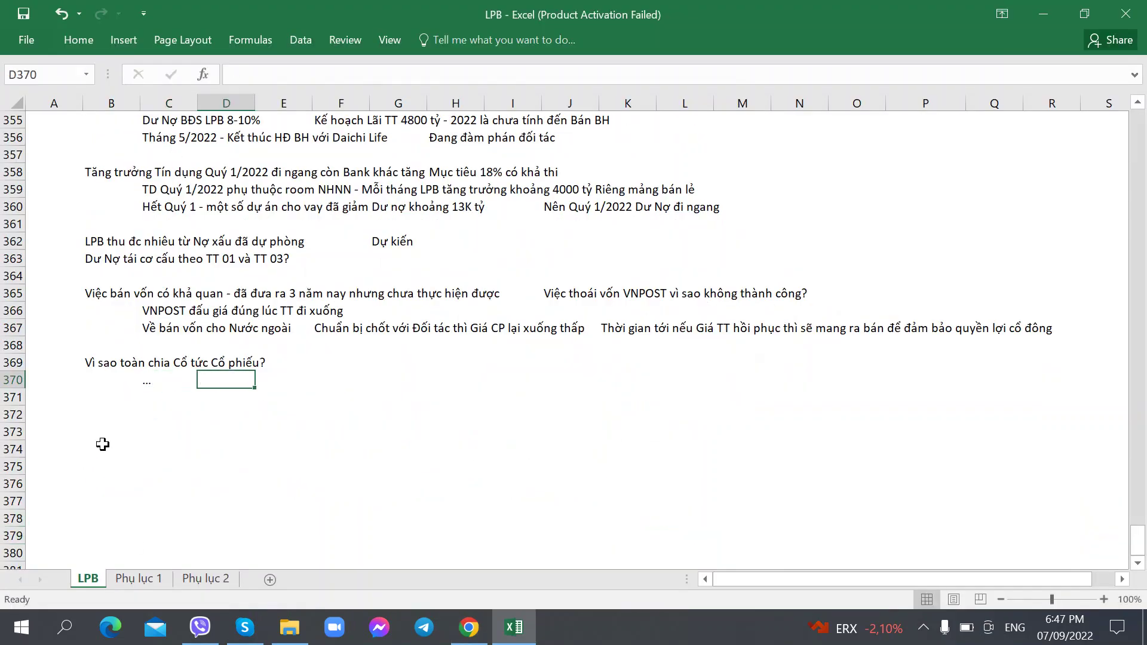
Read the share price question in Chrome and begin Excel cell B372 with "Giá Cổ phiếu LPB"
{"action": "left_click", "coordinate": [107, 412]}
{"action": "key", "text": "alt+Tab"}
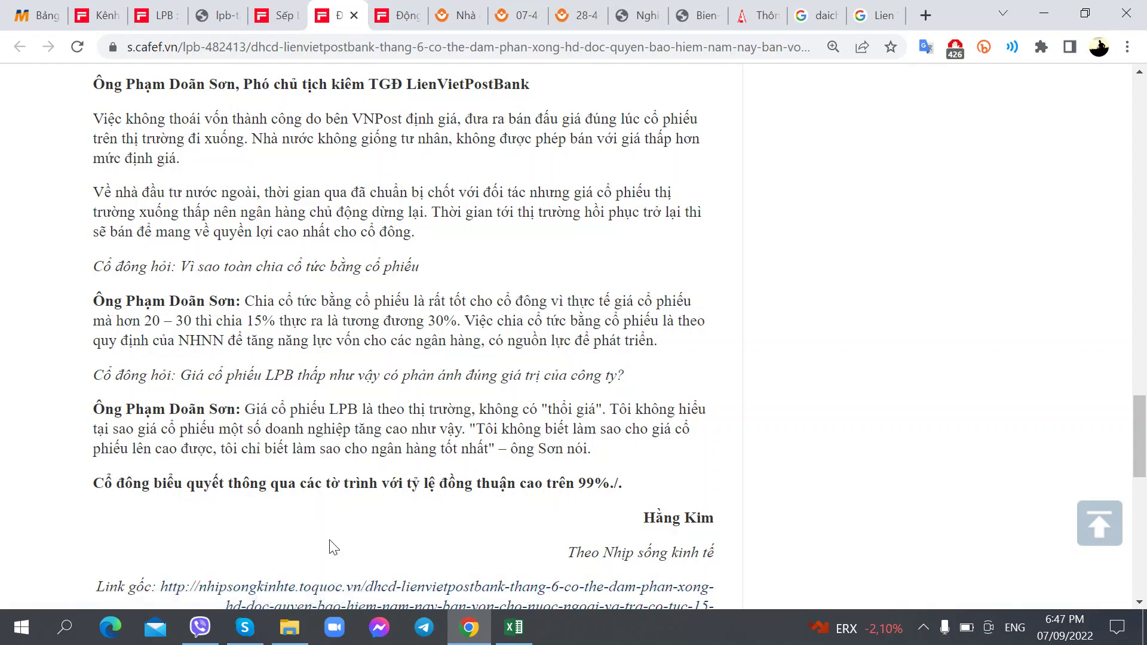
{"action": "key", "text": "alt+Tab"}
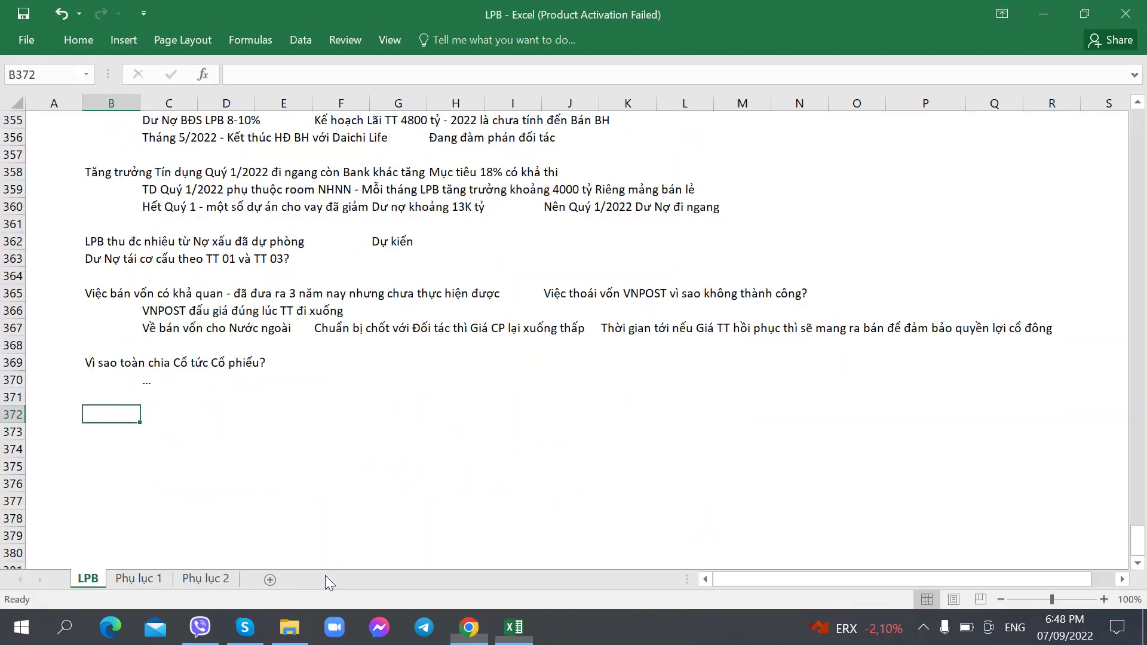
{"action": "key", "text": "alt+Tab"}
{"action": "key", "text": "alt+Tab"}
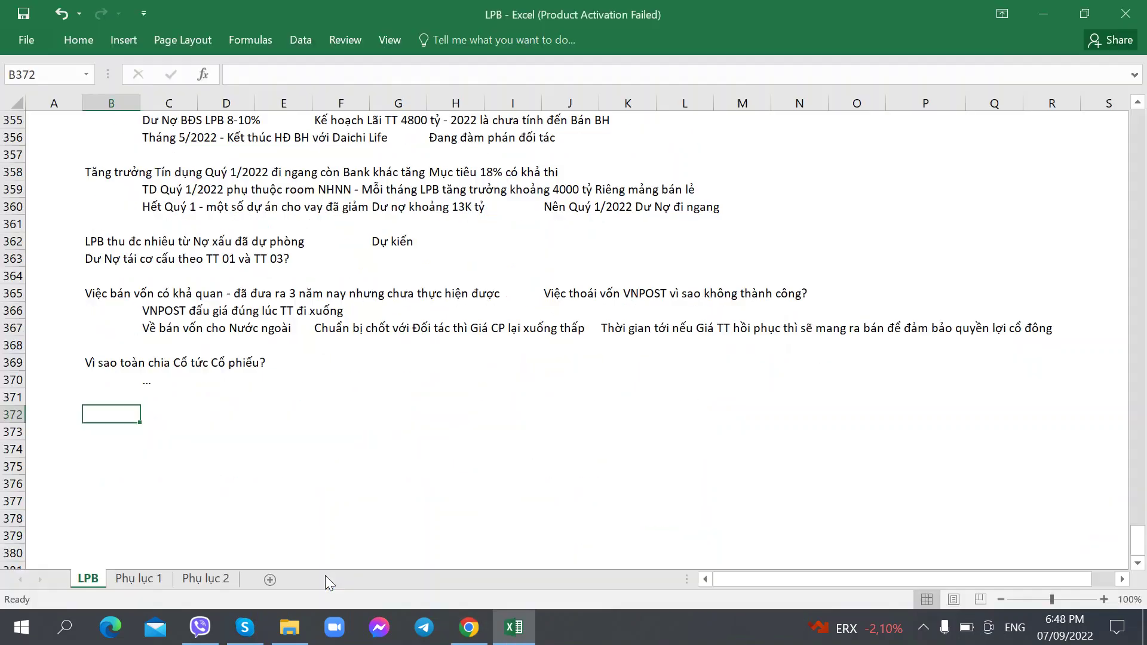
{"action": "type", "text": "Giá Cổ phiếu LPB"}
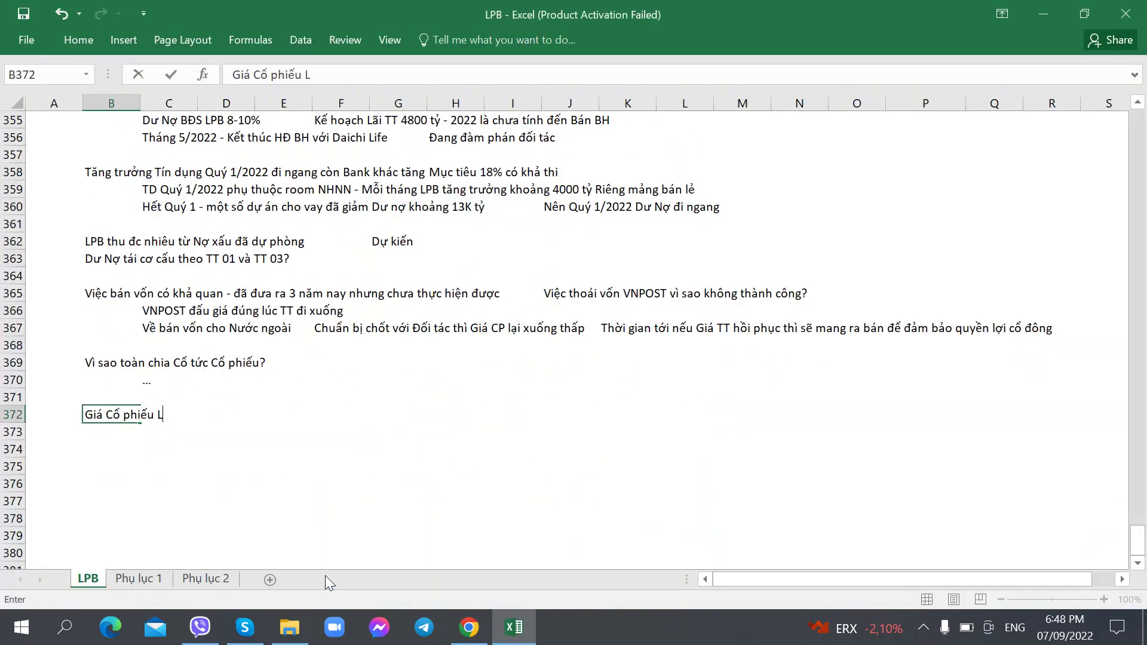
Recheck the question wording in Chrome and continue the B372 text with "thấp như vậy"
{"action": "key", "text": "alt+Tab"}
{"action": "key", "text": "alt+Tab"}
{"action": "type", "text": "thấp hnuw v"}
{"action": "key", "text": "BackSpace"}
{"action": "key", "text": "BackSpace"}
{"action": "key", "text": "BackSpace"}
{"action": "key", "text": "BackSpace"}
{"action": "key", "text": "BackSpace"}
{"action": "key", "text": "BackSpace"}
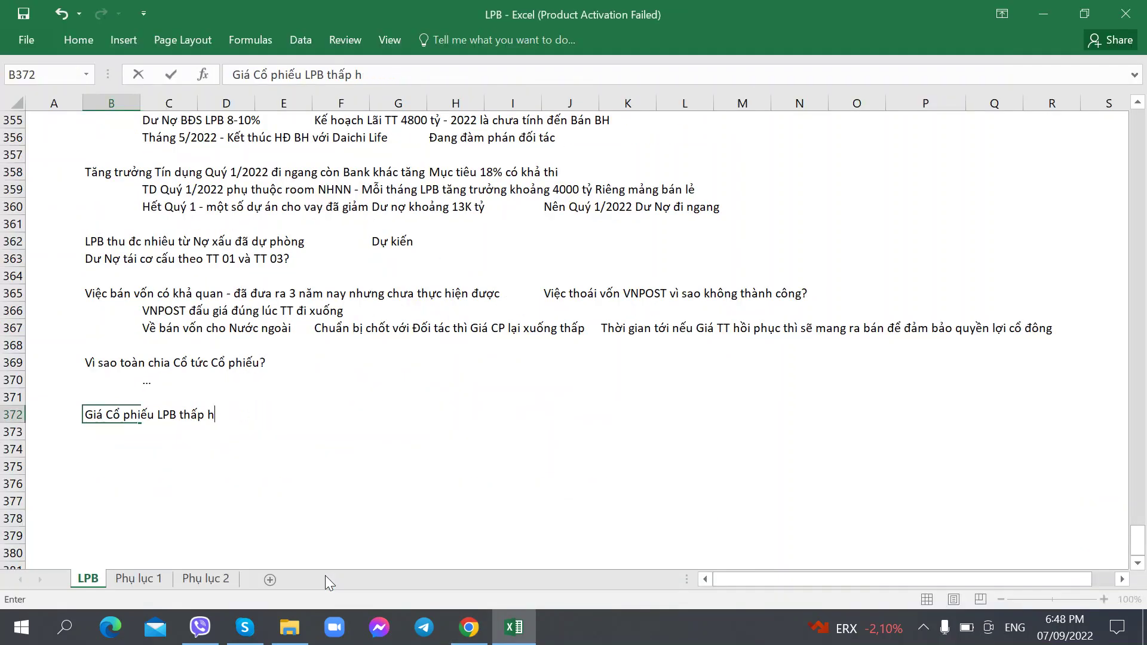
{"action": "type", "text": "như vậy"}
Check the rest of the question in Chrome and complete B372 with "có phản ánh đúng giá trị Công ty không?"
{"action": "key", "text": "alt+Tab"}
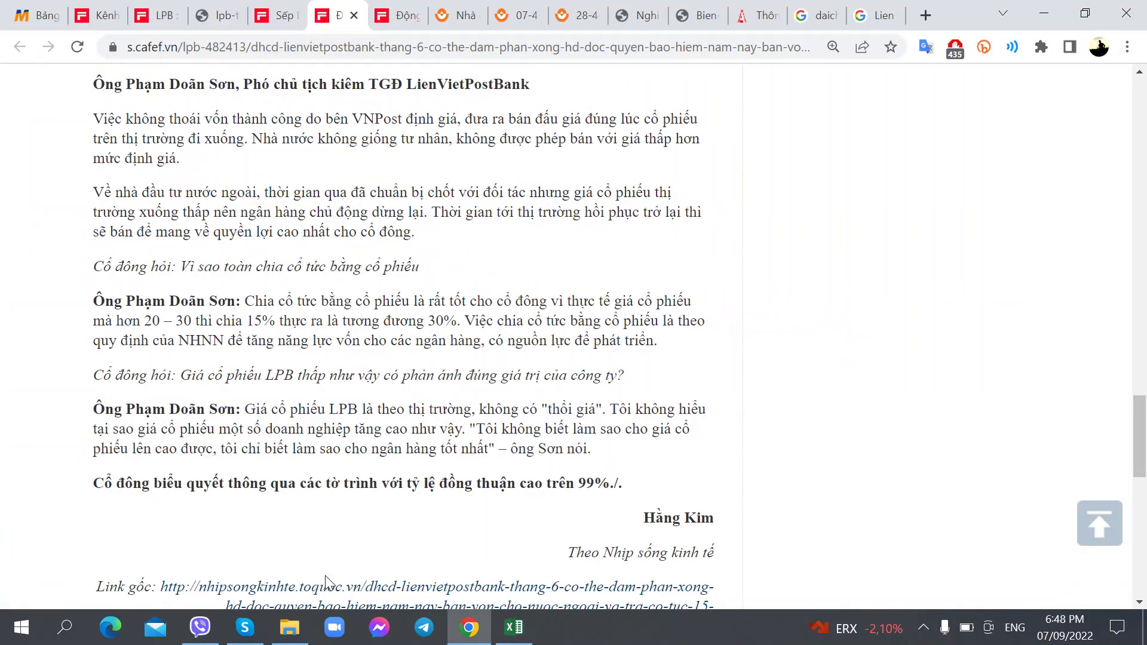
{"action": "key", "text": "alt+Tab"}
{"action": "type", "text": "có phảnh"}
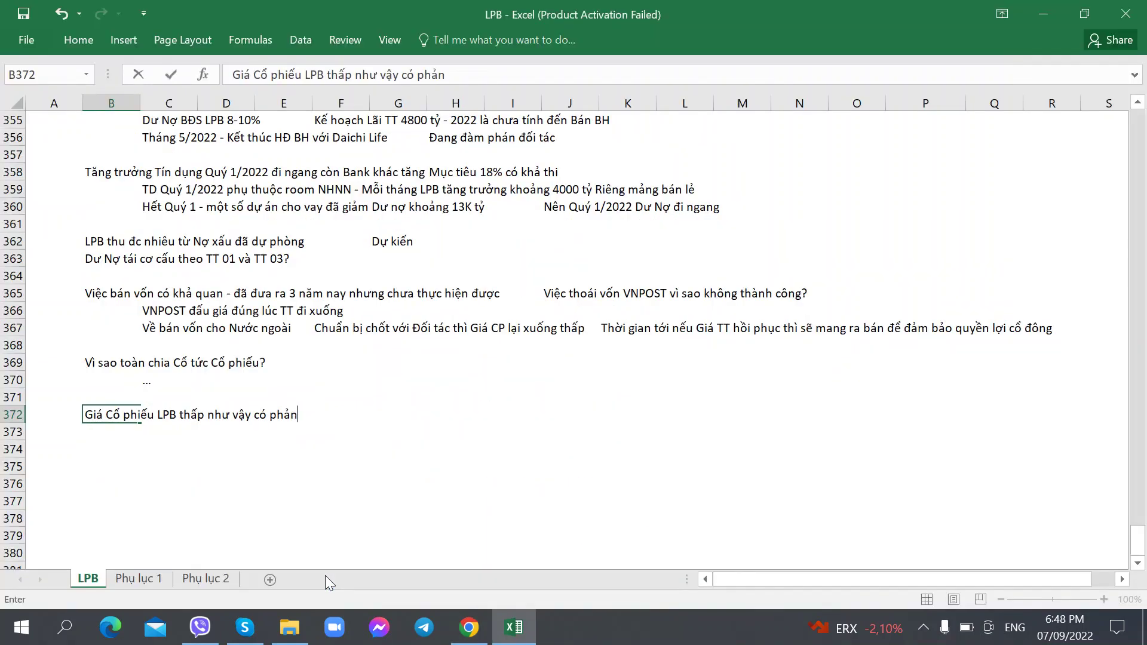
{"action": "key", "text": "BackSpace"}
{"action": "key", "text": "BackSpace"}
{"action": "type", "text": "ánh đu"}
{"action": "type", "text": "ng giá trị "}
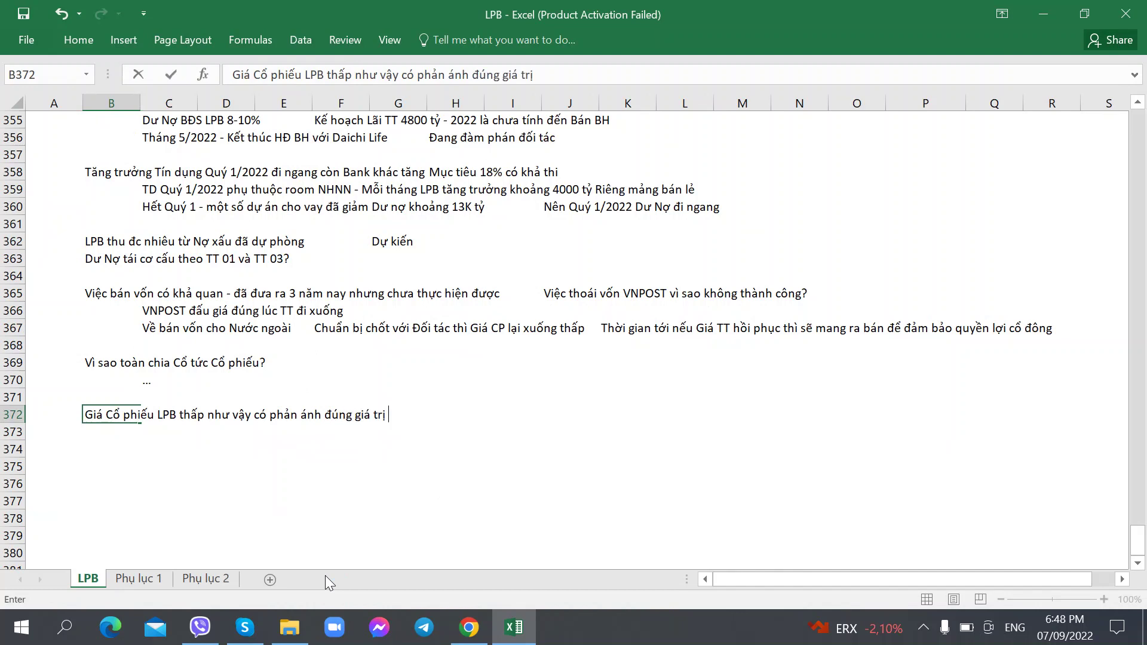
{"action": "type", "text": "Coong ty ?khô"}
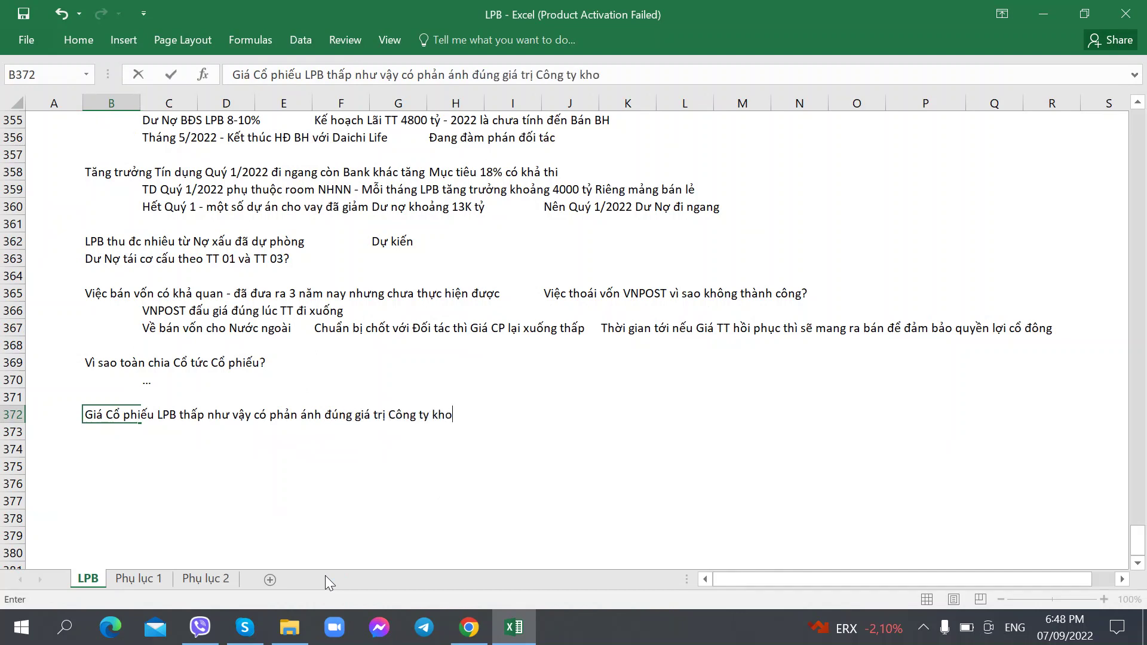
{"action": "type", "text": "ng?"}
{"action": "key", "text": "Return"}
Read the share price answer in Chrome and enter "Theo Giá thị trường, không "thổi" giá" in Excel cell C373
{"action": "key", "text": "alt+Tab"}
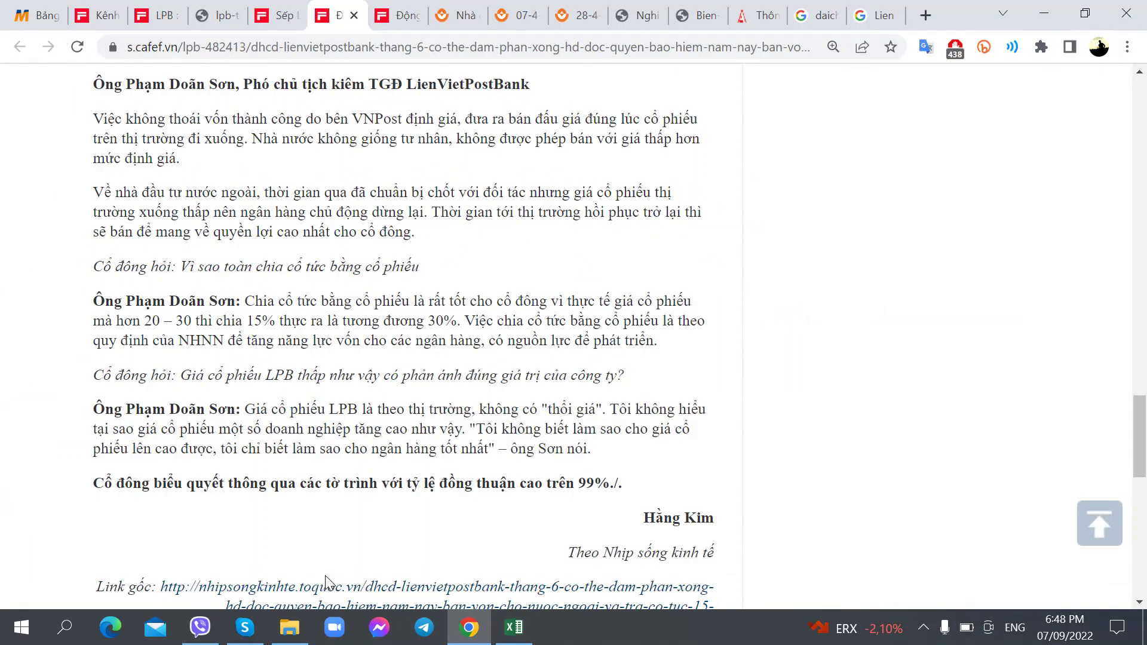
{"action": "key", "text": "alt+Tab"}
{"action": "type", "text": "Theo G"}
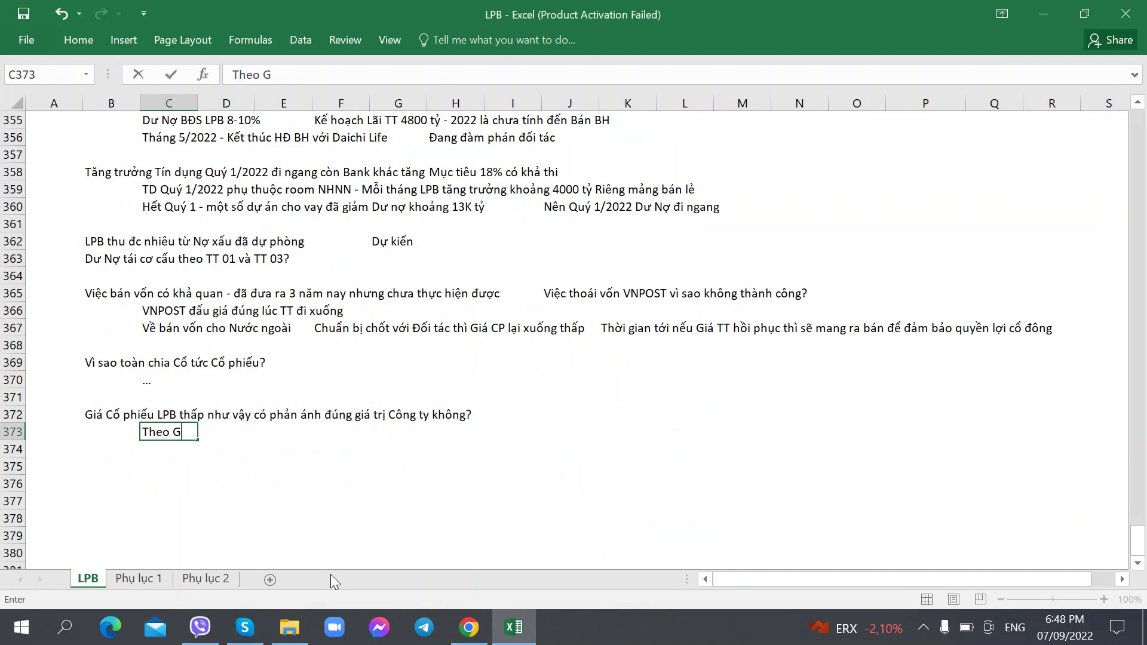
{"action": "type", "text": "iá thị trườn"}
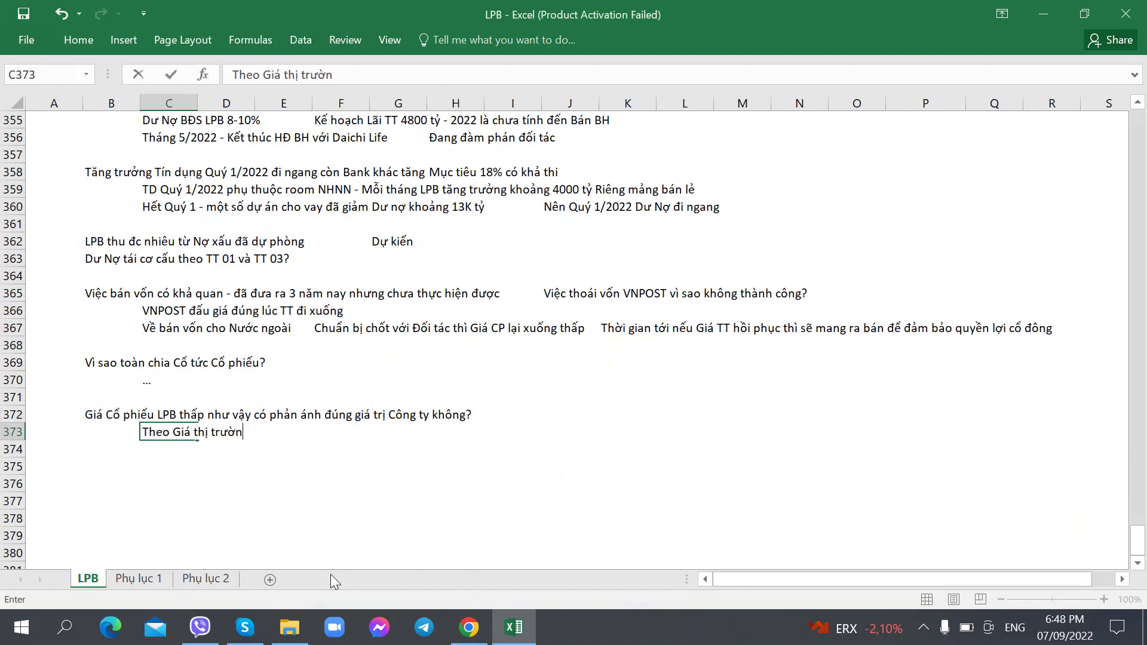
{"action": "type", "text": "g, không thổi giá"}
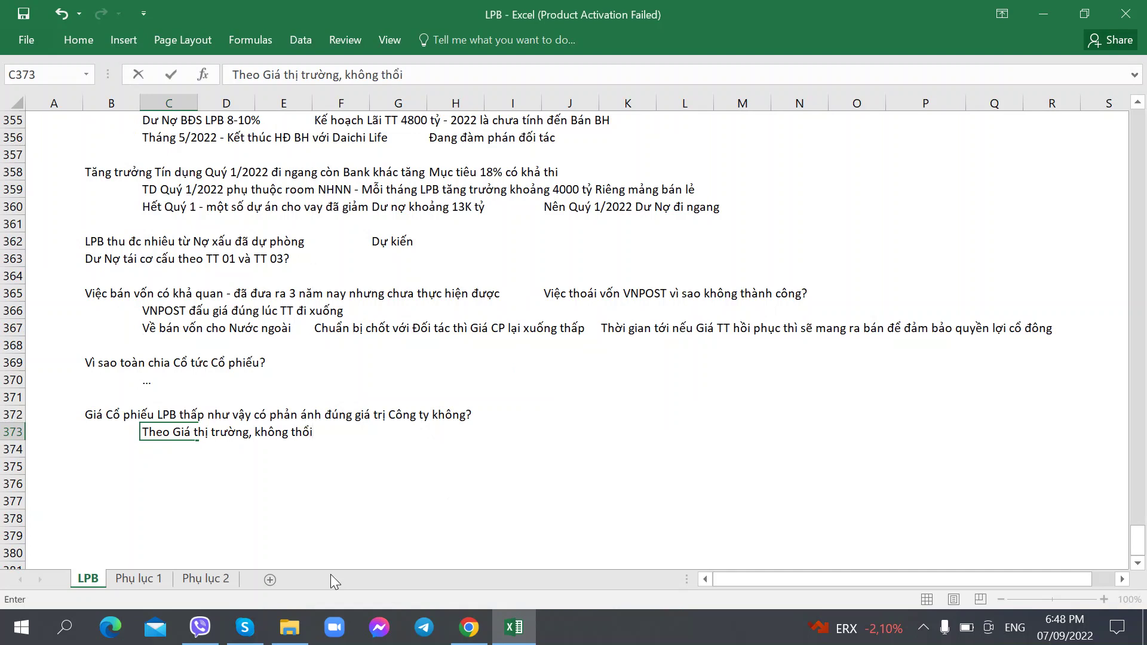
{"action": "left_click", "coordinate": [292, 430]}
{"action": "type", "text": "\"thổi"}
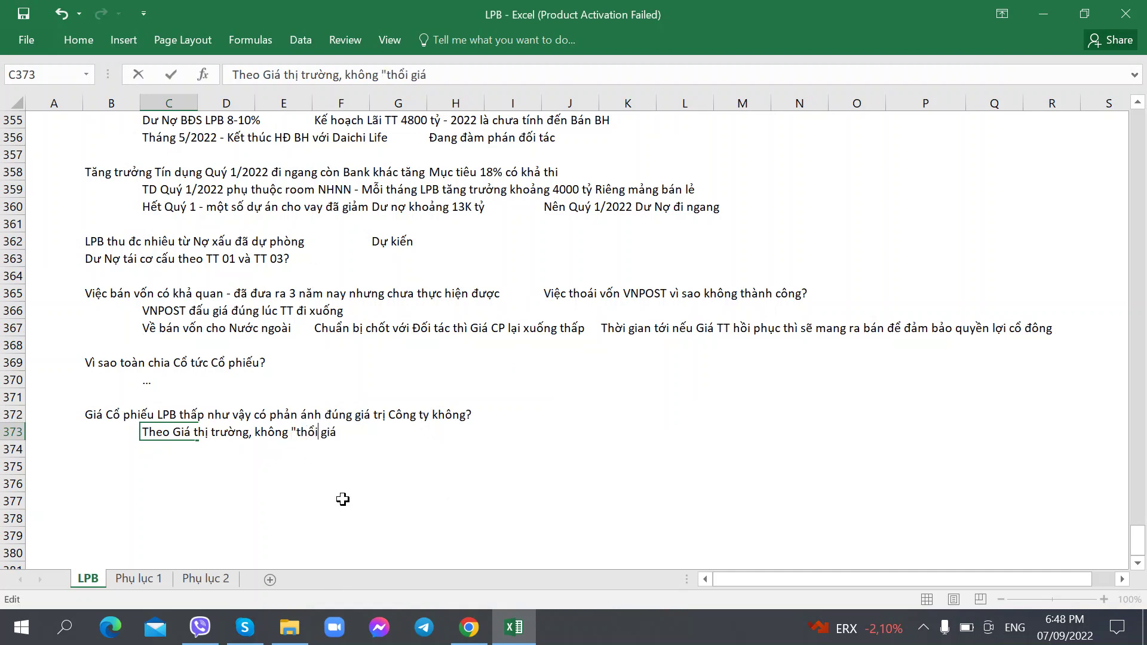
{"action": "type", "text": "\""}
{"action": "key", "text": "Tab"}
Recheck the share price answer in Chrome and enter "Lãnh đạo tập trung Doanh nghiệp" in Excel cell G373
{"action": "key", "text": "Tab"}
{"action": "key", "text": "Tab"}
{"action": "key", "text": "Tab"}
{"action": "key", "text": "Tab"}
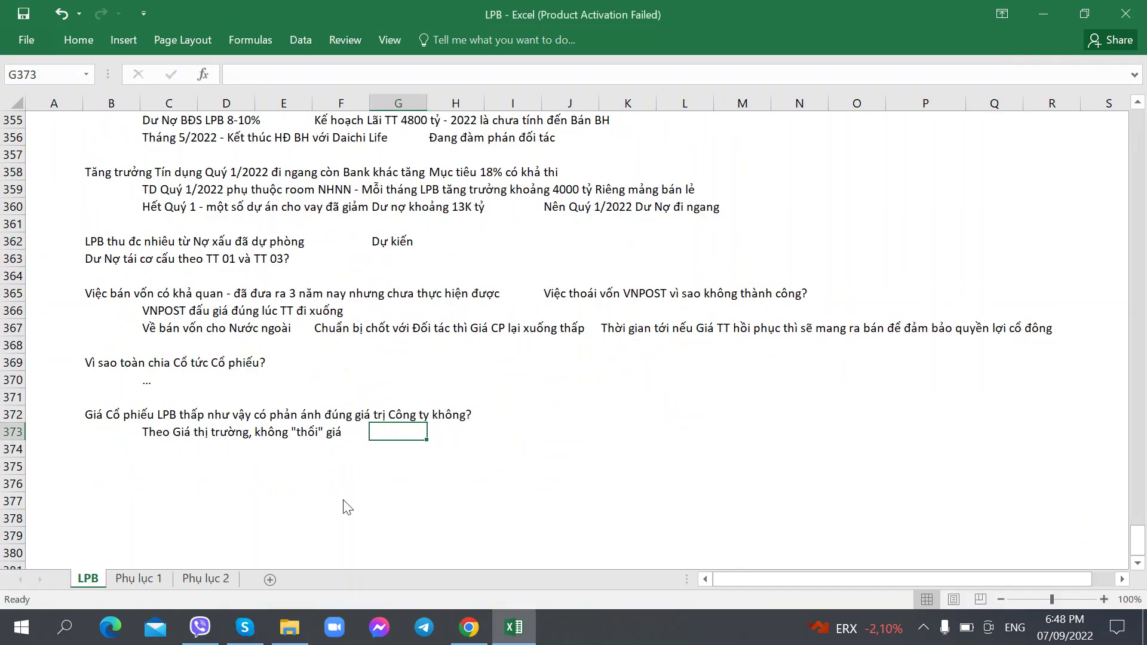
{"action": "key", "text": "alt+Tab"}
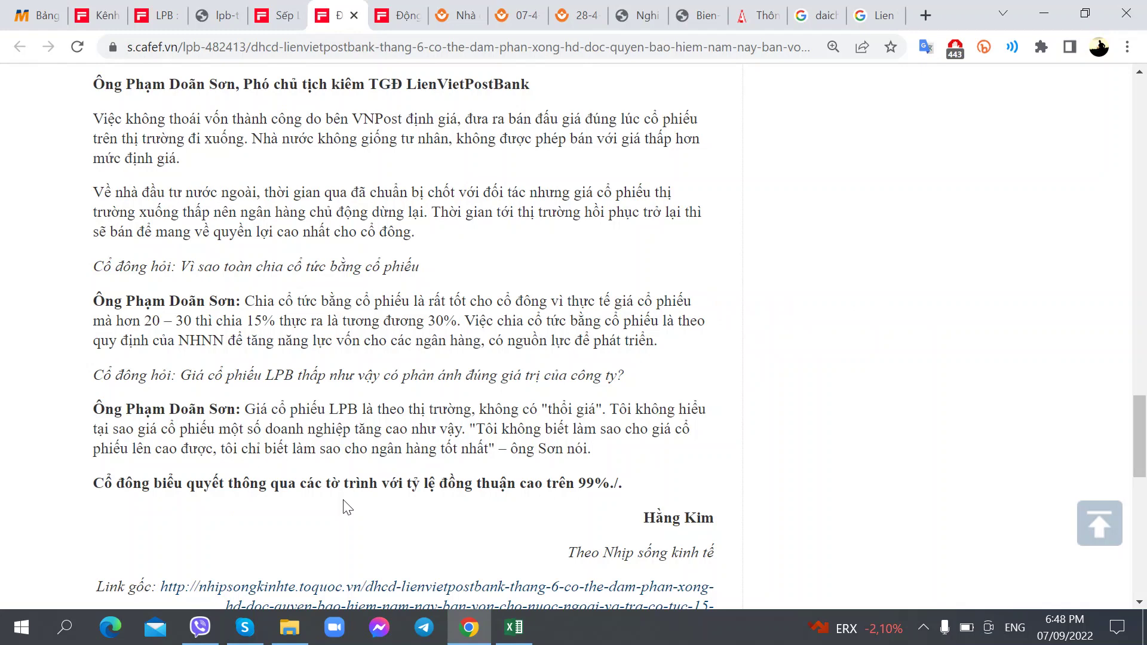
{"action": "key", "text": "alt+Tab"}
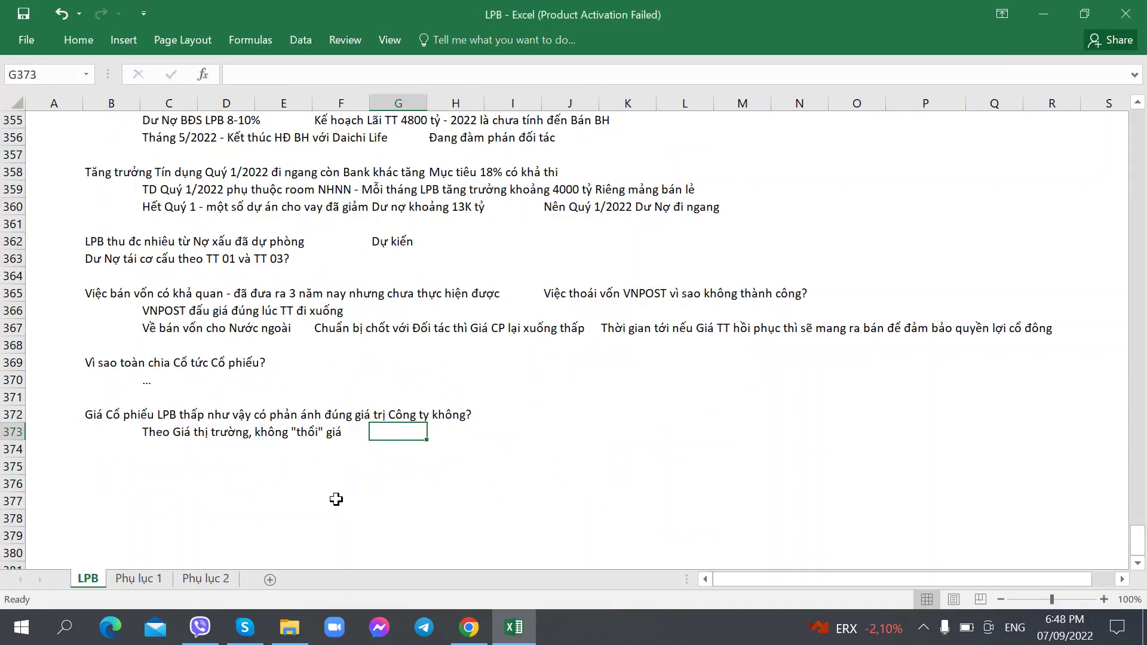
{"action": "type", "text": "Lãnh"}
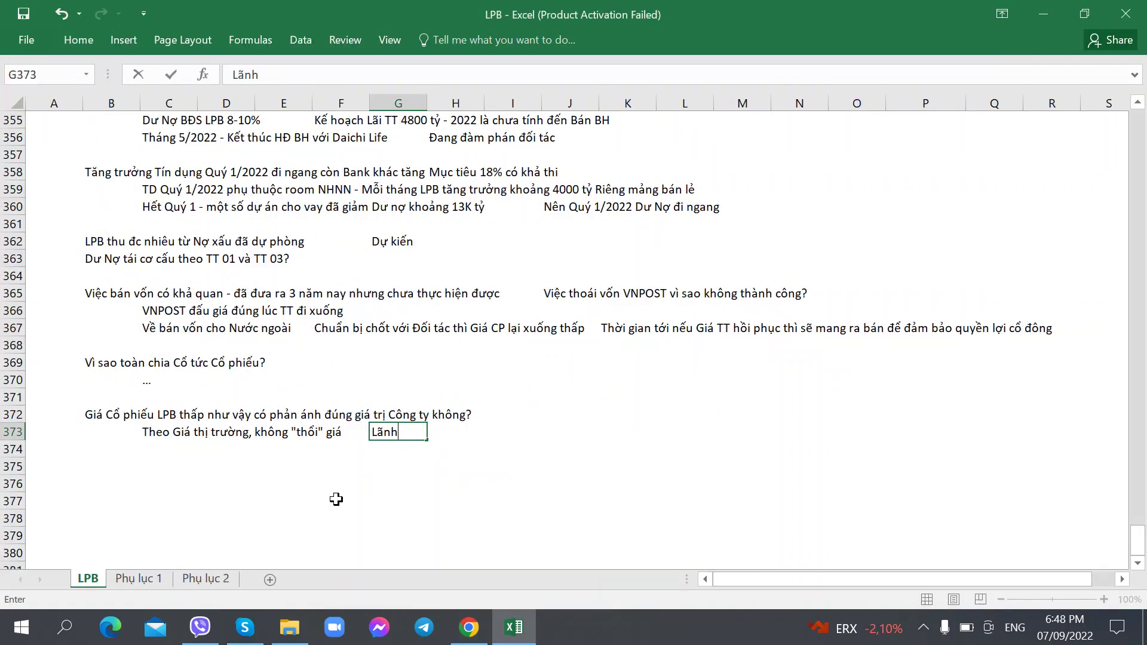
{"action": "type", "text": " đạo tập trung DOANH NG"}
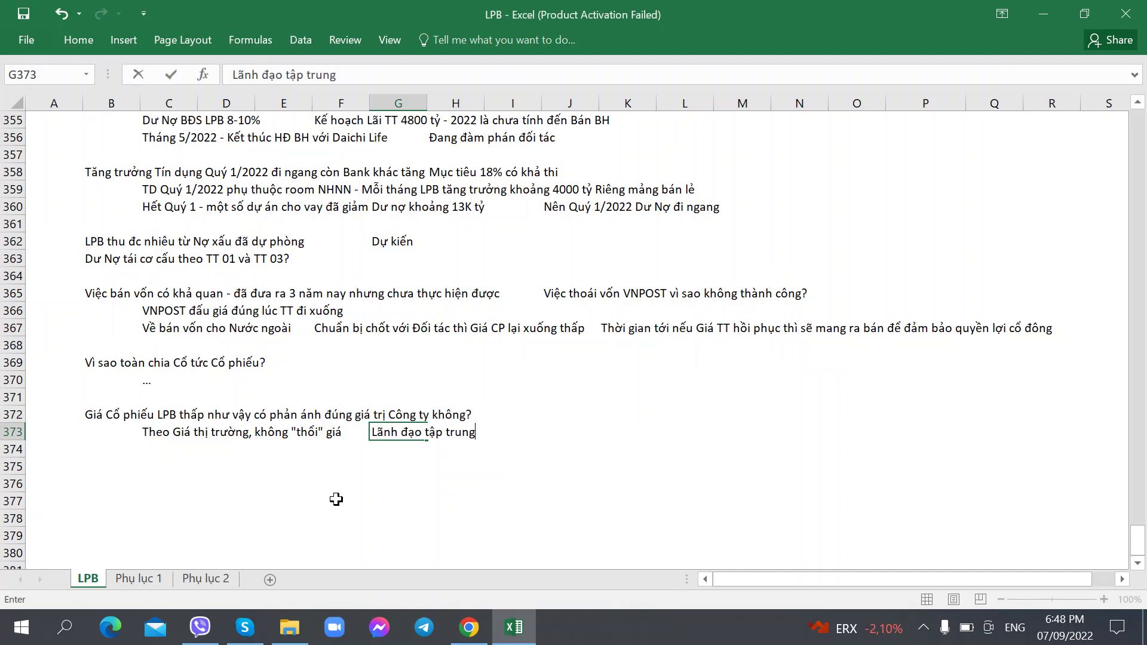
{"action": "key", "text": "BackSpace"}
{"action": "key", "text": "BackSpace"}
{"action": "key", "text": "BackSpace"}
{"action": "key", "text": "BackSpace"}
{"action": "key", "text": "BackSpace"}
{"action": "key", "text": "BackSpace"}
{"action": "key", "text": "BackSpace"}
{"action": "key", "text": "BackSpace"}
{"action": "type", "text": "d"}
{"action": "key", "text": "BackSpace"}
{"action": "type", "text": "Doanh nghiệp"}
{"action": "key", "text": "Return"}
Check the end of the Q&A article in Chrome and review the earlier shareholder meeting and capital increase notes in Excel
{"action": "key", "text": "alt+Tab"}
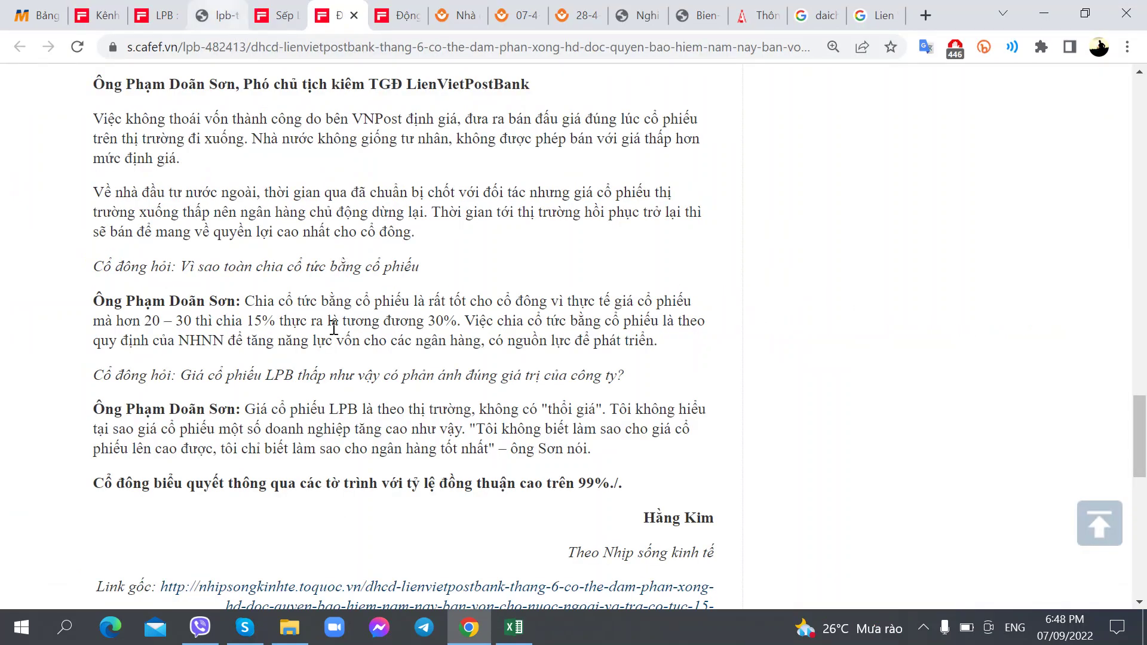
{"action": "key", "text": "alt+Tab"}
{"action": "scroll", "coordinate": [154, 387], "scroll_direction": "up", "scroll_amount": 7}
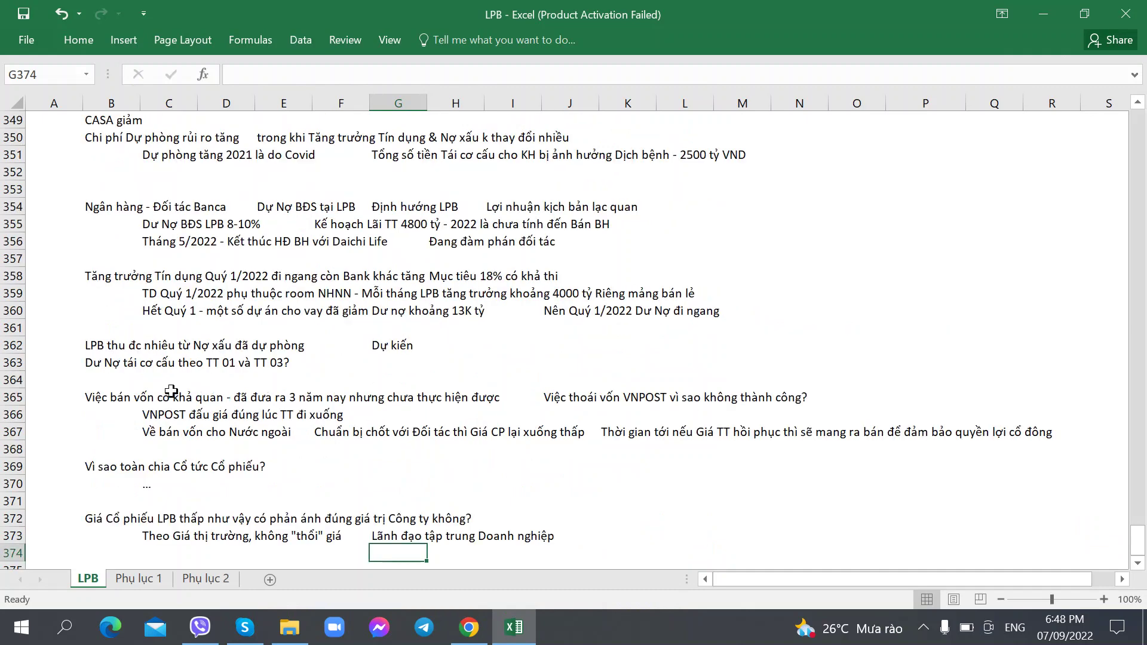
{"action": "scroll", "coordinate": [154, 387], "scroll_direction": "up", "scroll_amount": 1}
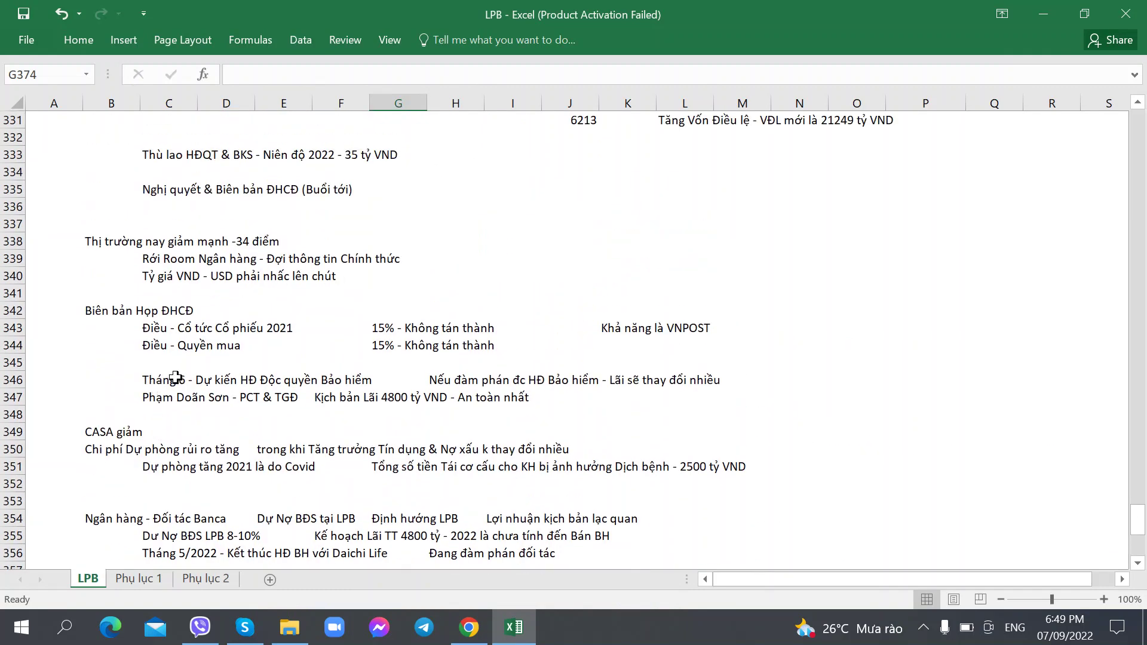
{"action": "scroll", "coordinate": [175, 378], "scroll_direction": "up", "scroll_amount": 2}
{"action": "scroll", "coordinate": [175, 378], "scroll_direction": "down", "scroll_amount": 4}
{"action": "scroll", "coordinate": [175, 378], "scroll_direction": "up", "scroll_amount": 4}
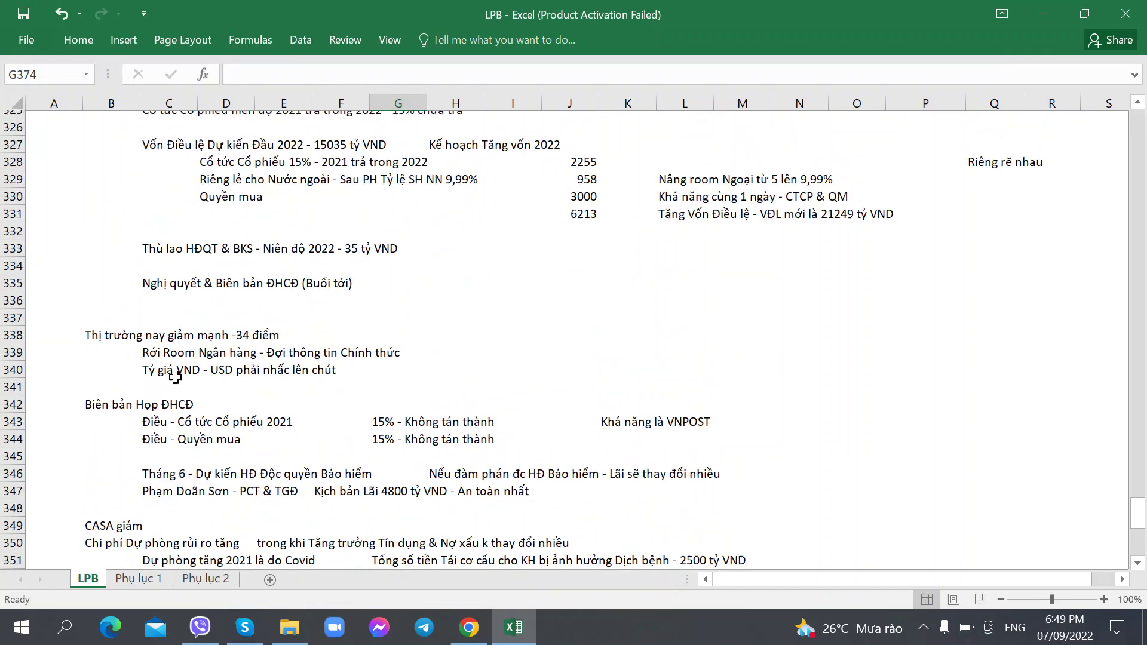